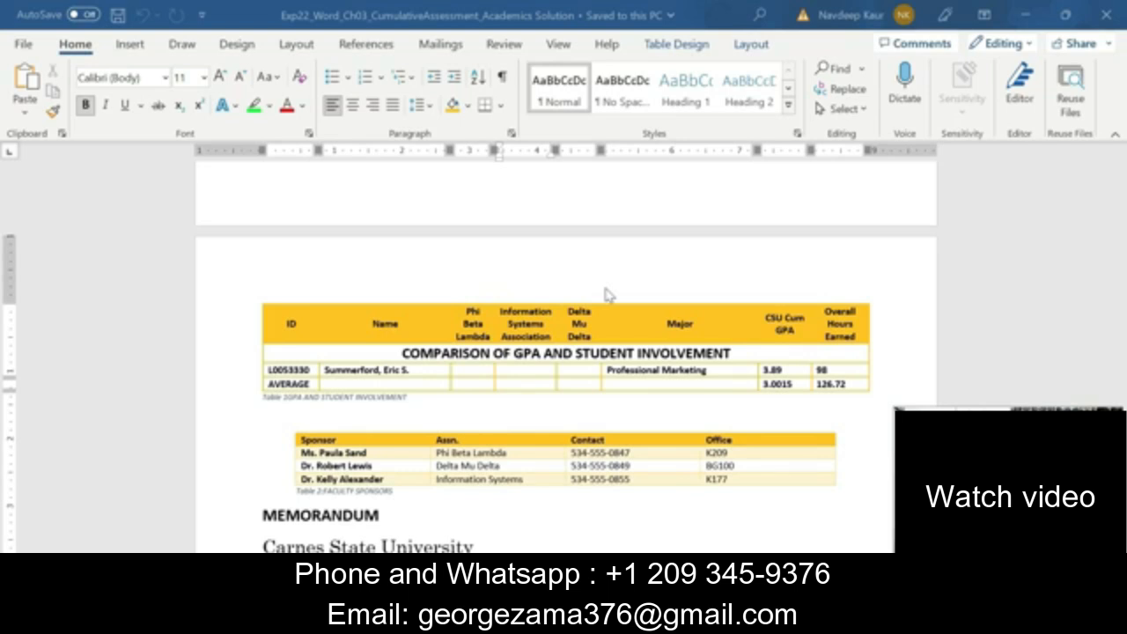
# Look through the GPA comparison and faculty sponsor tables in the Academics Solution document
pyautogui.click(471, 415)
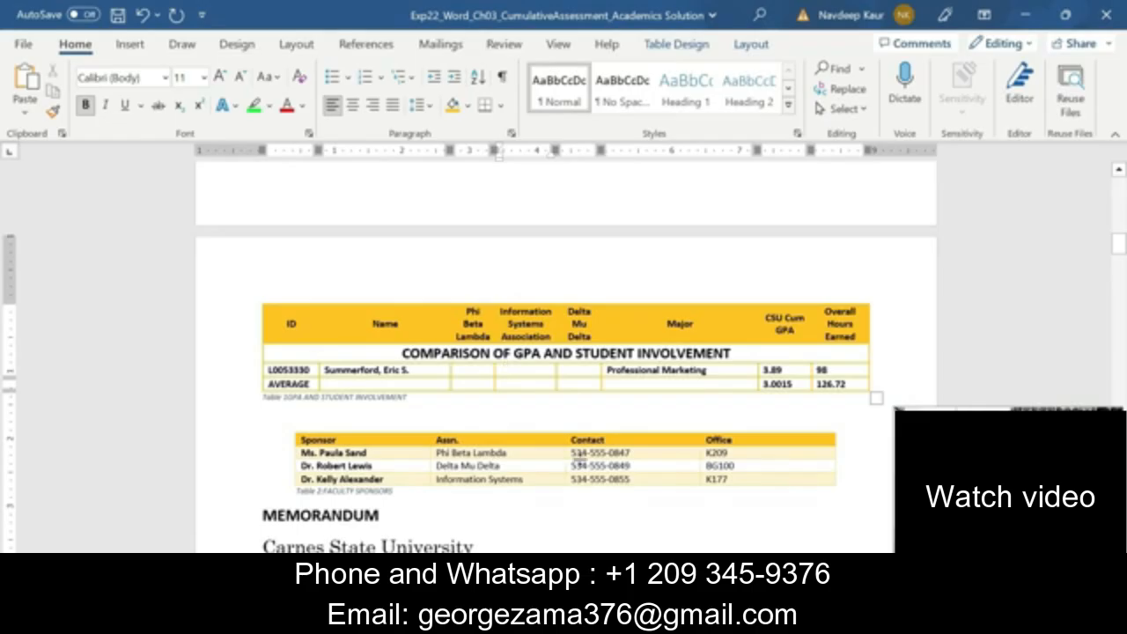
pyautogui.scroll(3, 578, 454)
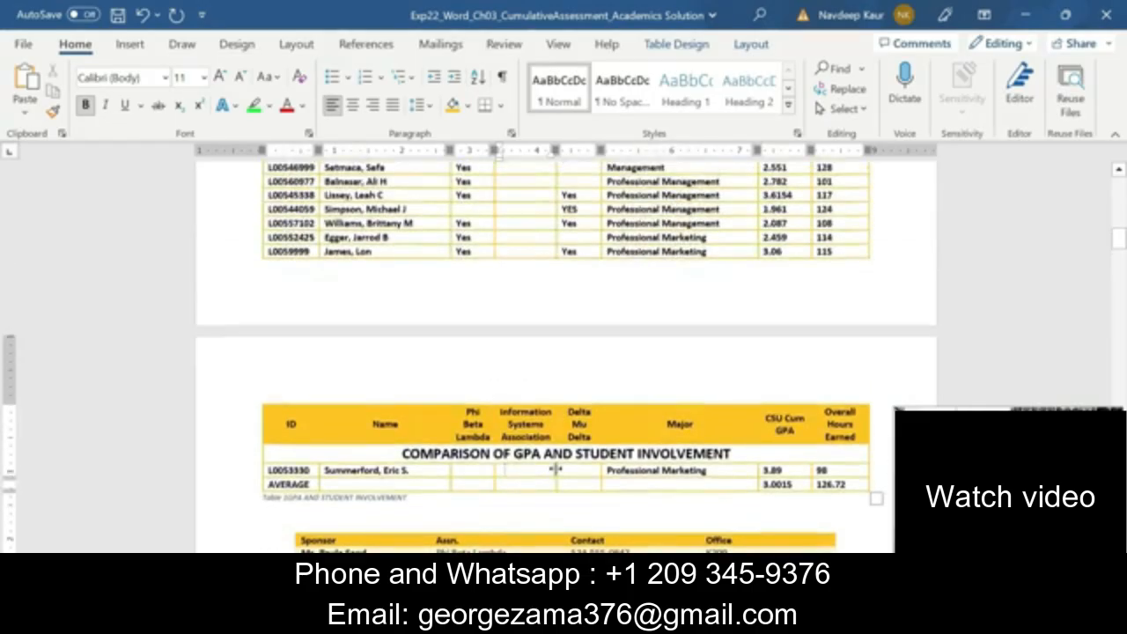
pyautogui.scroll(2, 554, 469)
pyautogui.scroll(-2, 554, 468)
pyautogui.scroll(4, 554, 468)
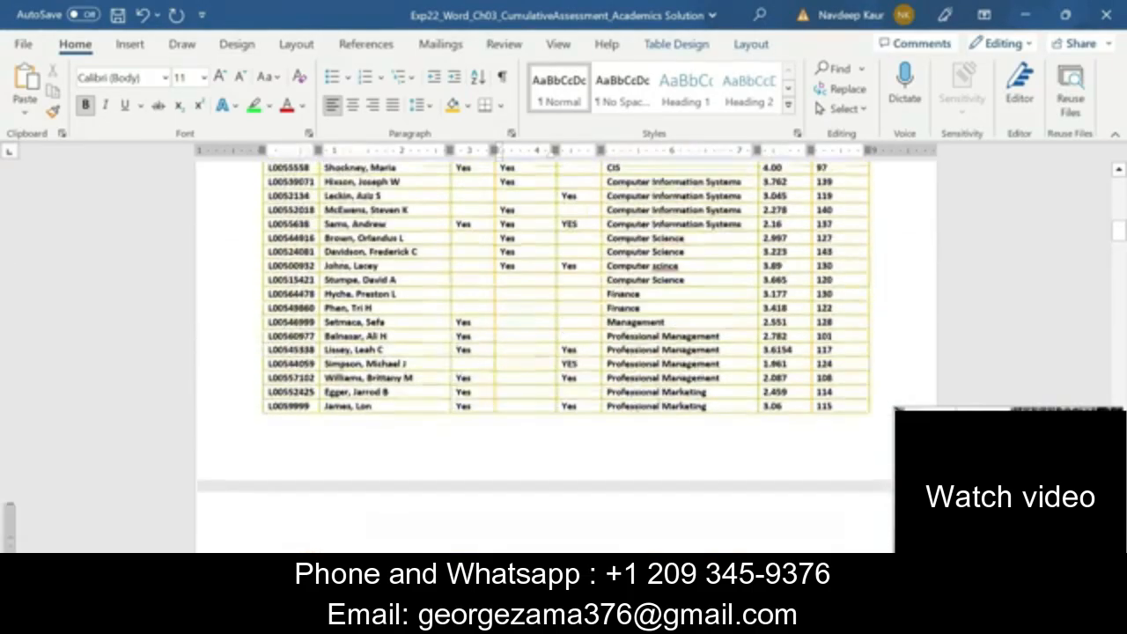
pyautogui.scroll(4, 554, 493)
pyautogui.scroll(-1, 553, 493)
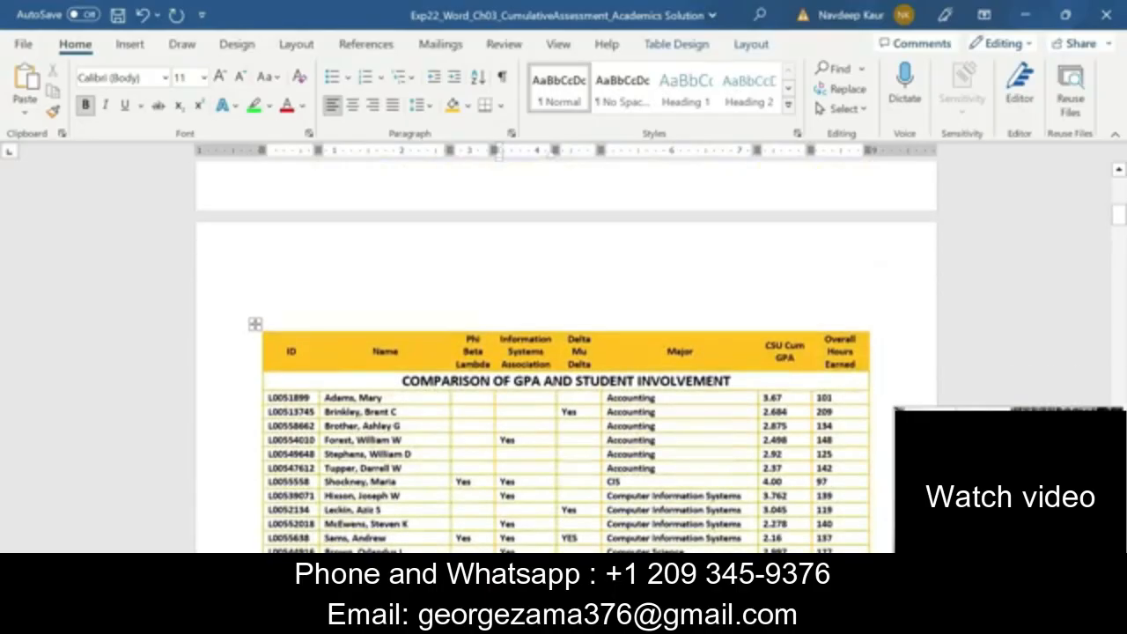
# Close the Academics Solution document without saving its changes
pyautogui.moveTo(664, 621)
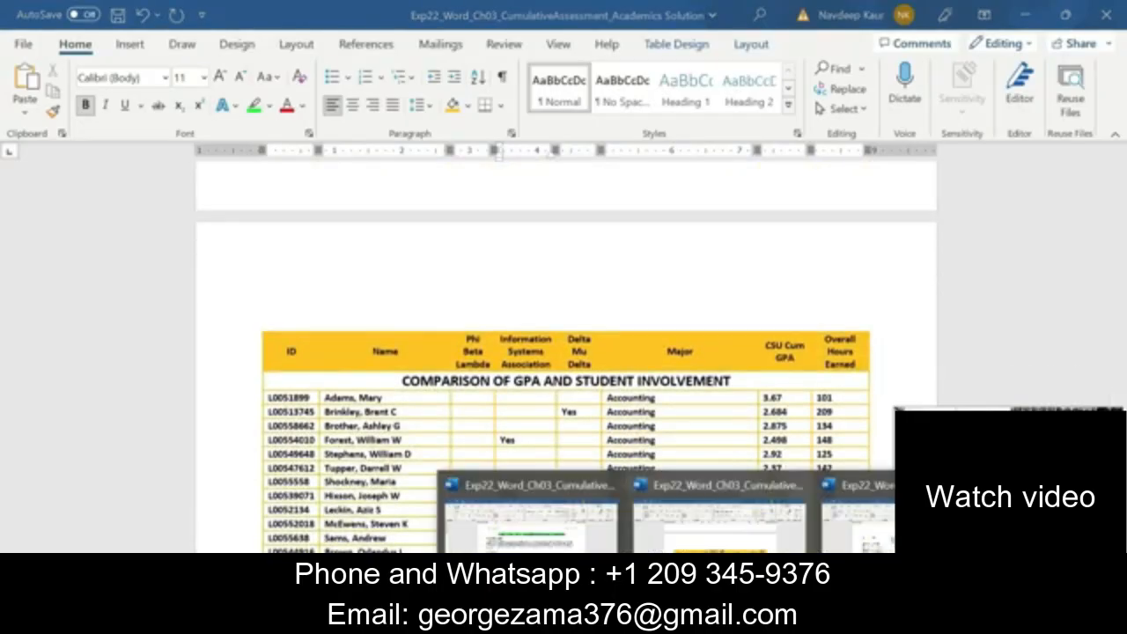
pyautogui.click(799, 484)
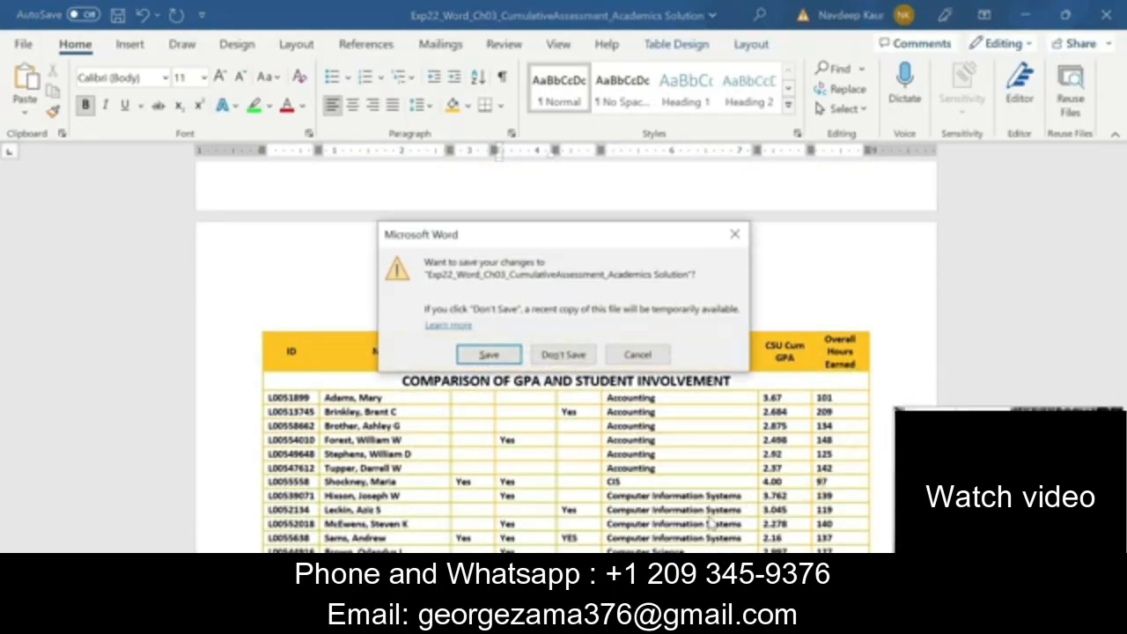
pyautogui.click(564, 354)
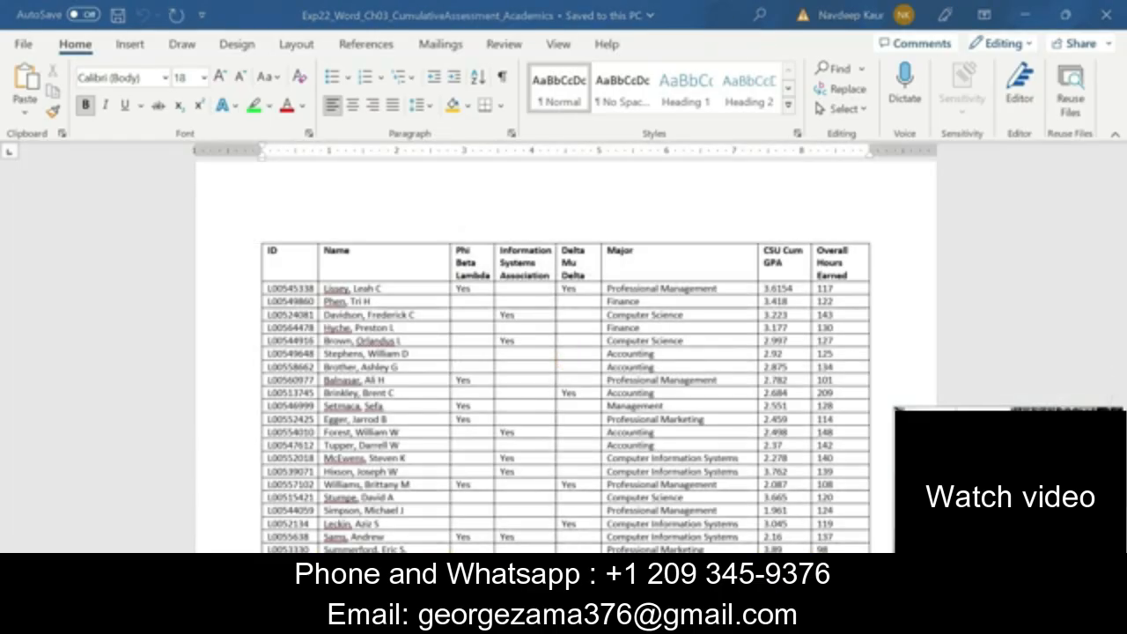
# Switch to the Instructions document and highlight the file name Exp22_Word_Ch03_CumulativeAssessment_Academics.docx in step 1 in green
pyautogui.moveTo(706, 621)
pyautogui.click(618, 521)
pyautogui.scroll(1, 505, 490)
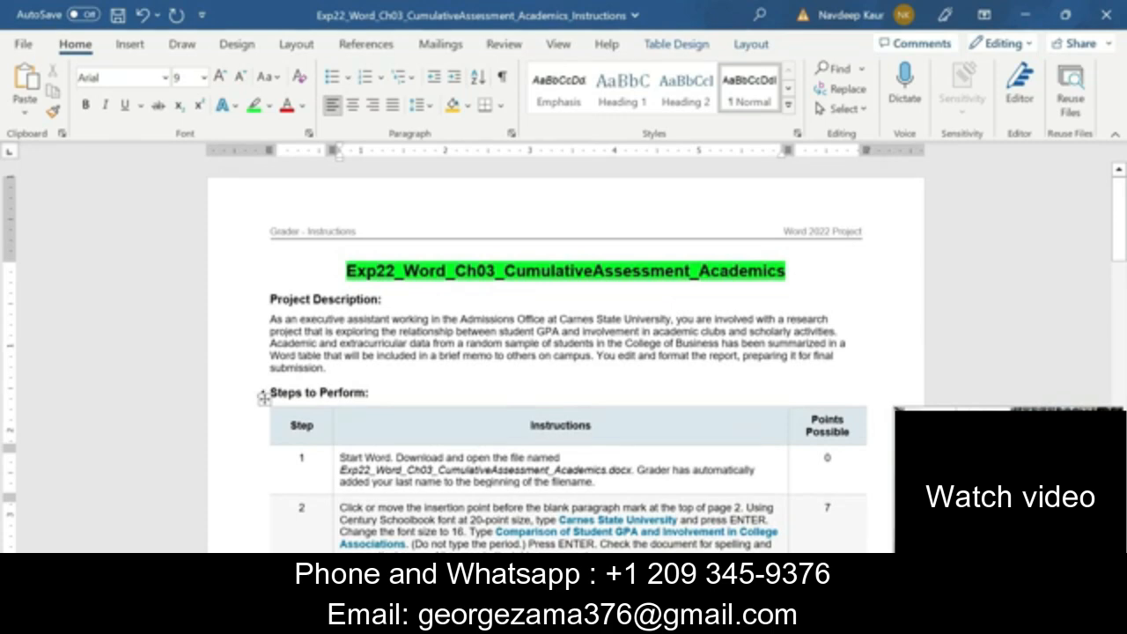
pyautogui.moveTo(340, 470); pyautogui.dragTo(630, 474)
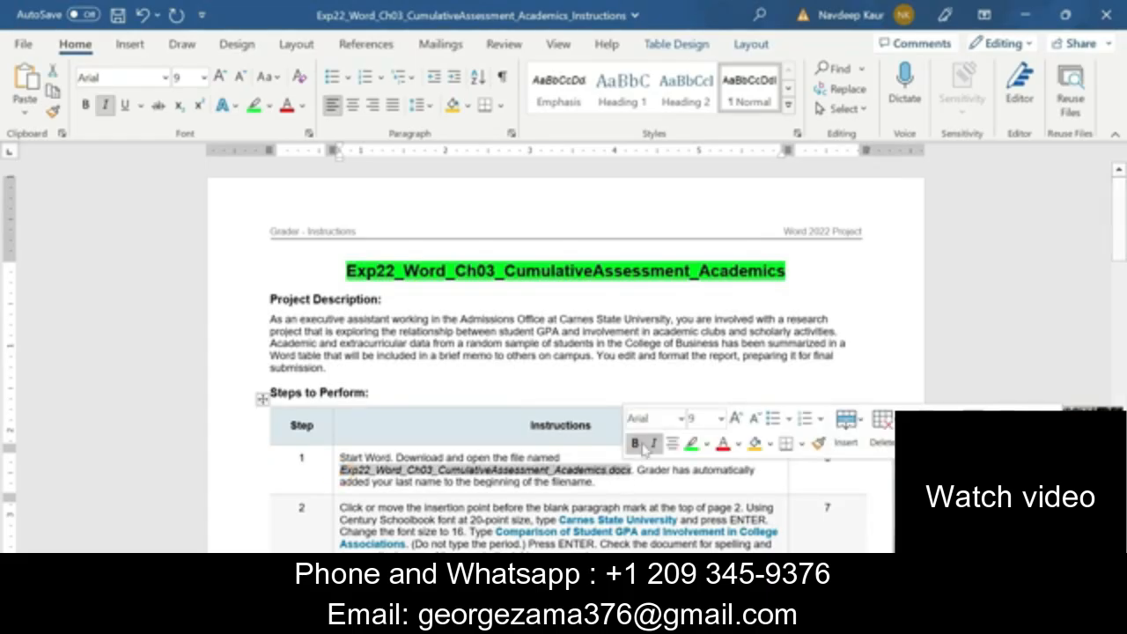
pyautogui.click(691, 443)
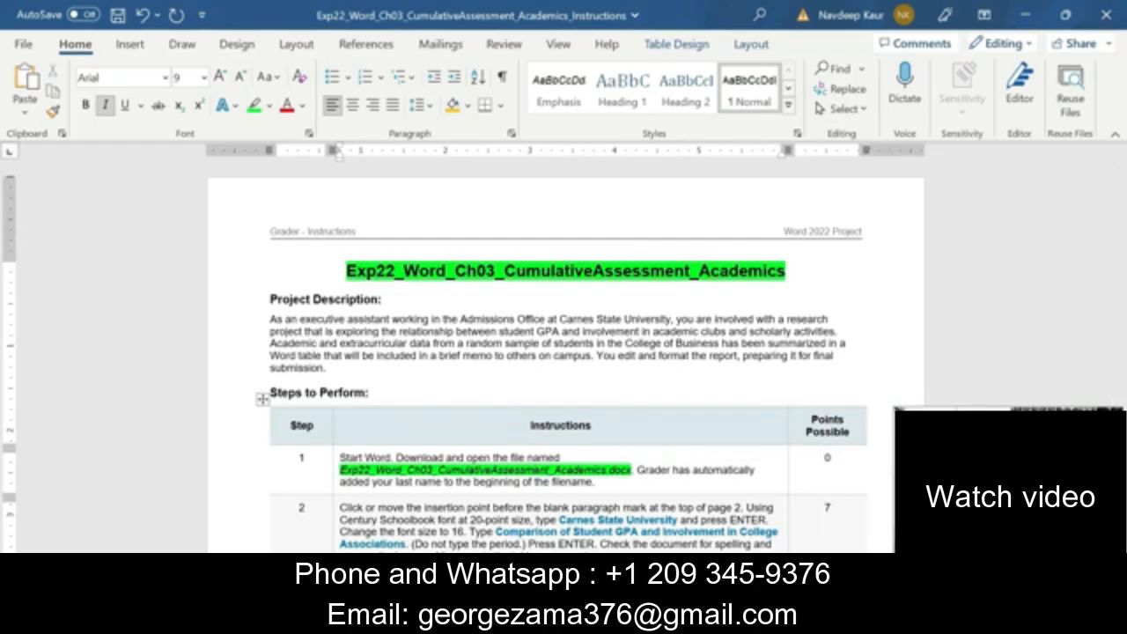
# Switch to the Exp22_Word_Ch03_CumulativeAssessment_Academics document and view the memorandum on its first page
pyautogui.click(717, 619)
pyautogui.click(810, 521)
pyautogui.scroll(3, 565, 353)
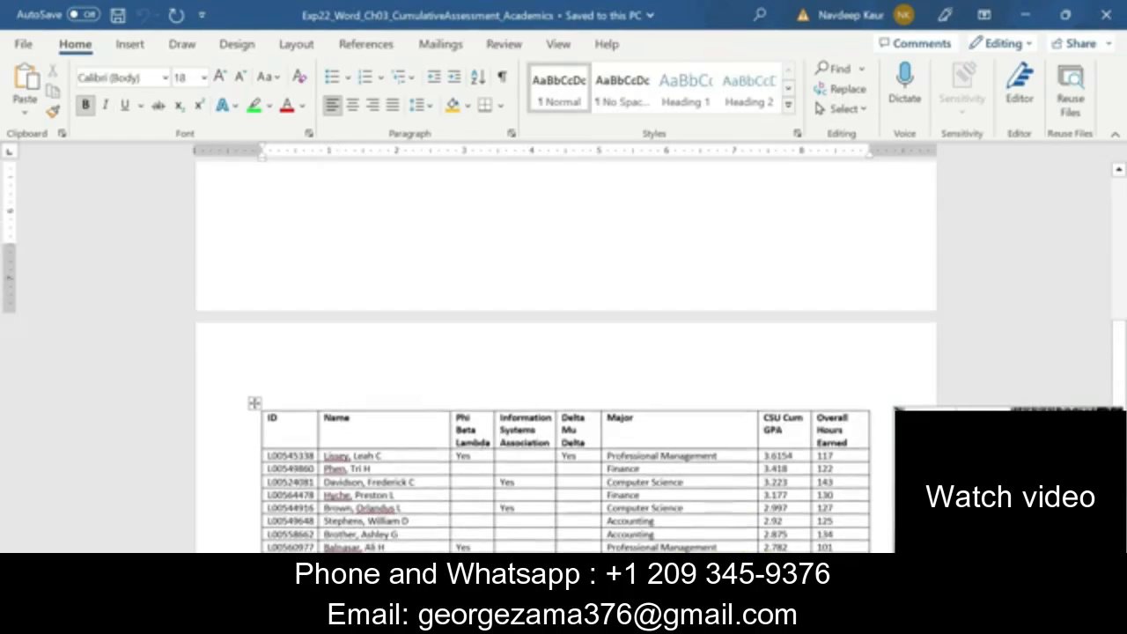
pyautogui.scroll(8, 565, 352)
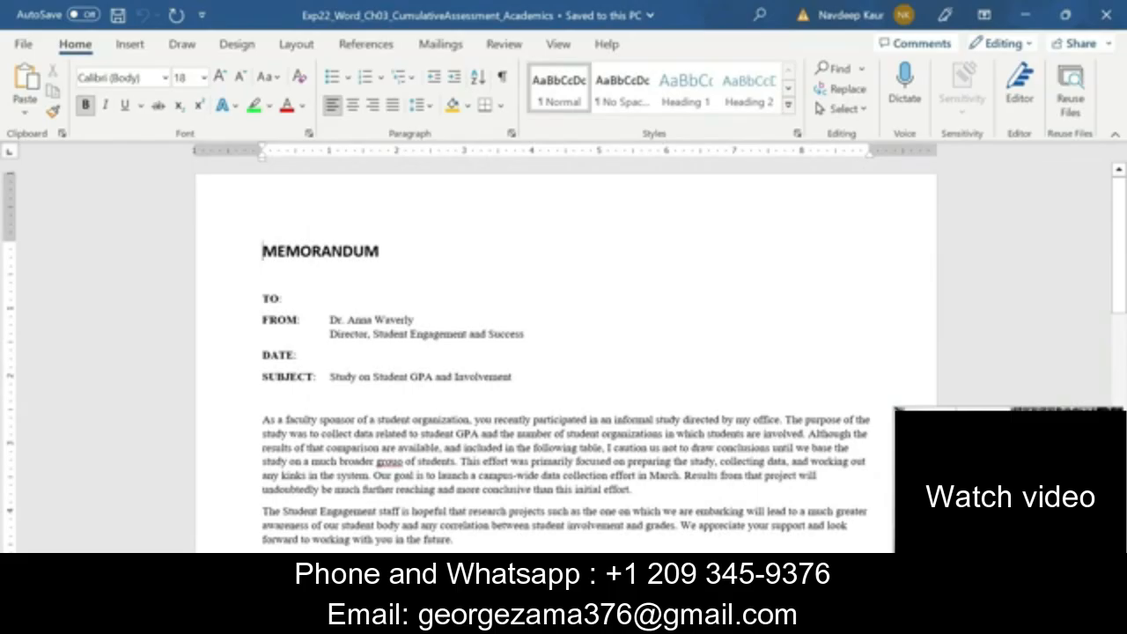
# In the Instructions document, clear the highlight from the step 1 file name and highlight the whole step 2 text in green
pyautogui.click(718, 619)
pyautogui.click(671, 538)
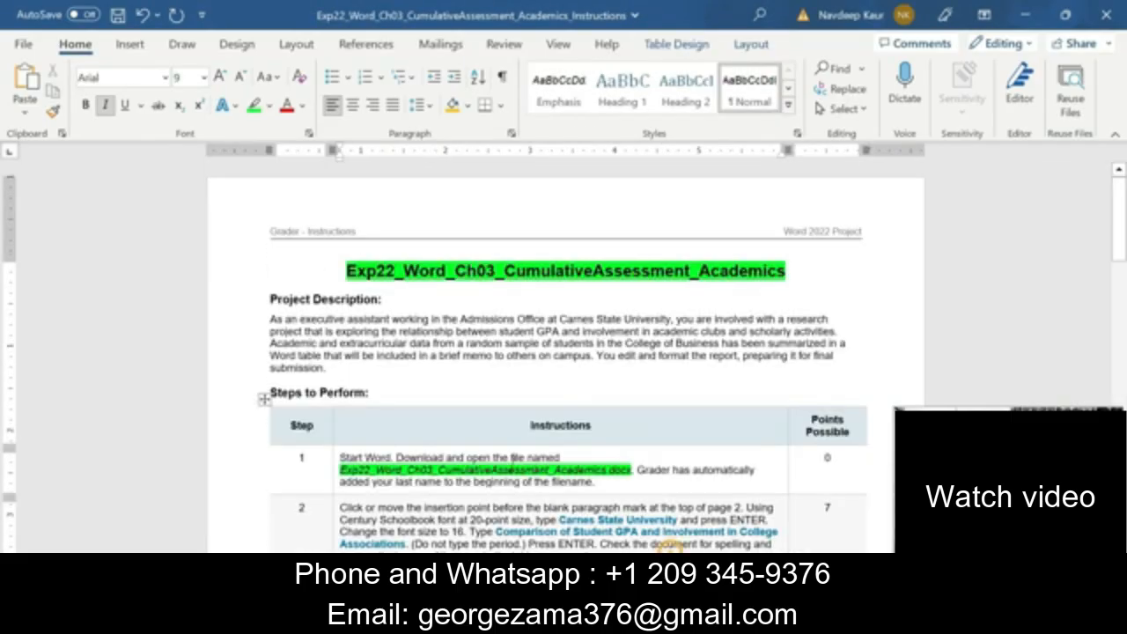
pyautogui.scroll(-2, 669, 544)
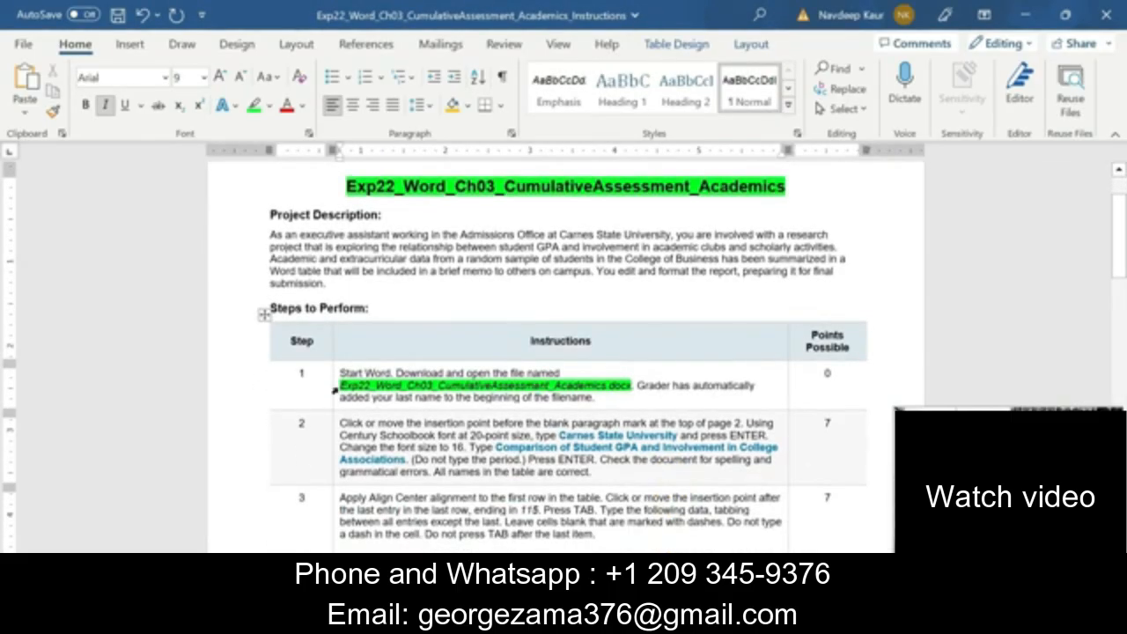
pyautogui.moveTo(340, 386); pyautogui.dragTo(633, 379)
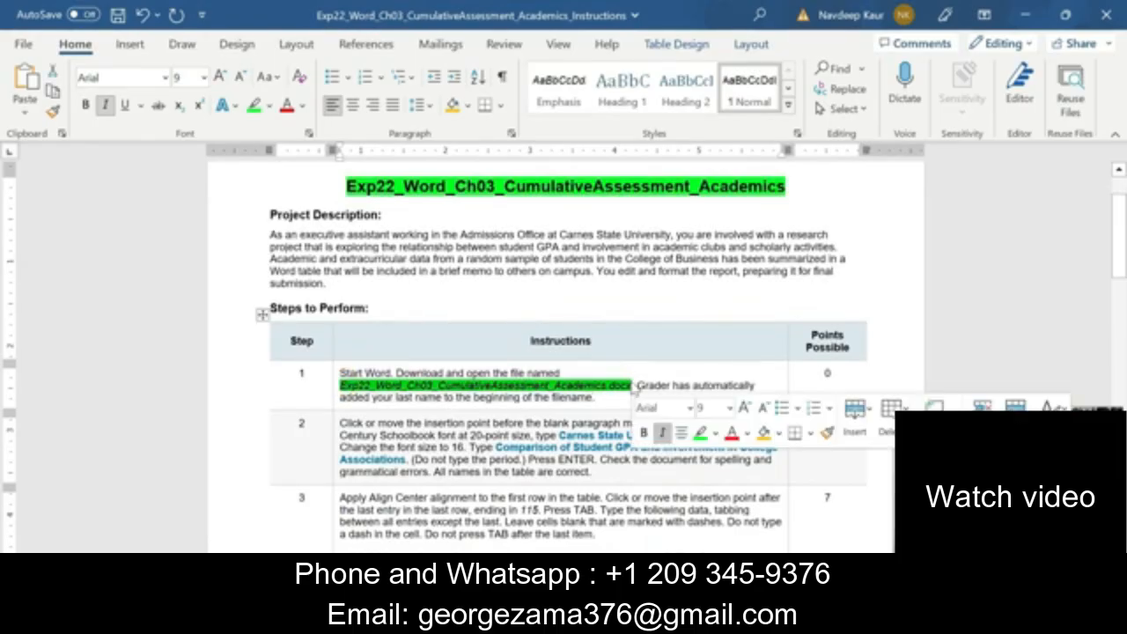
pyautogui.click(702, 436)
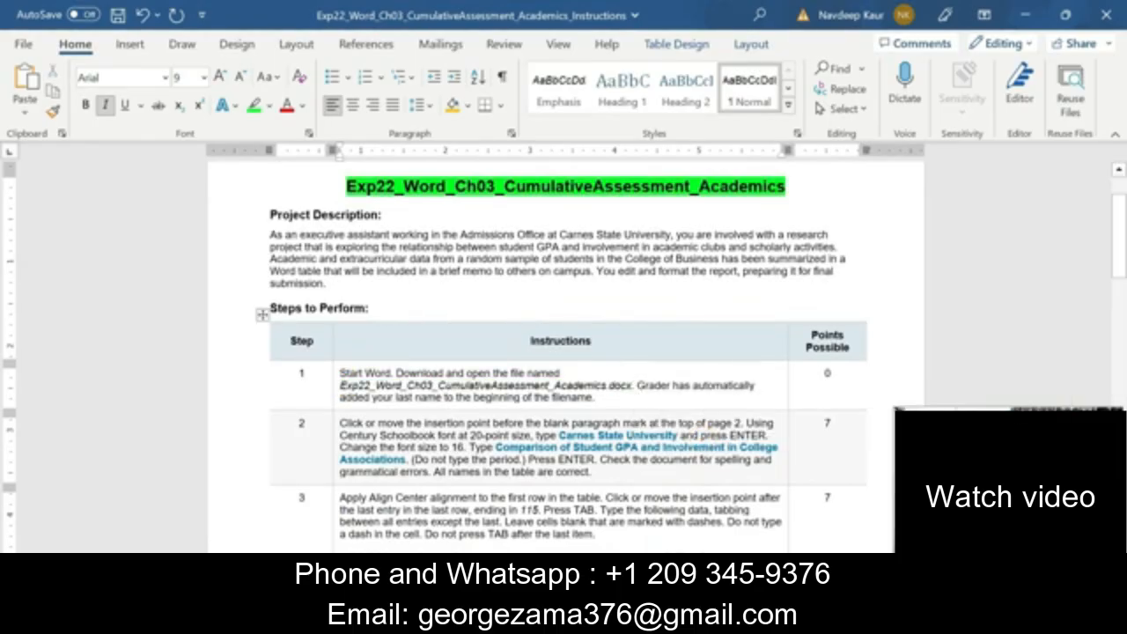
pyautogui.moveTo(340, 423); pyautogui.dragTo(590, 472)
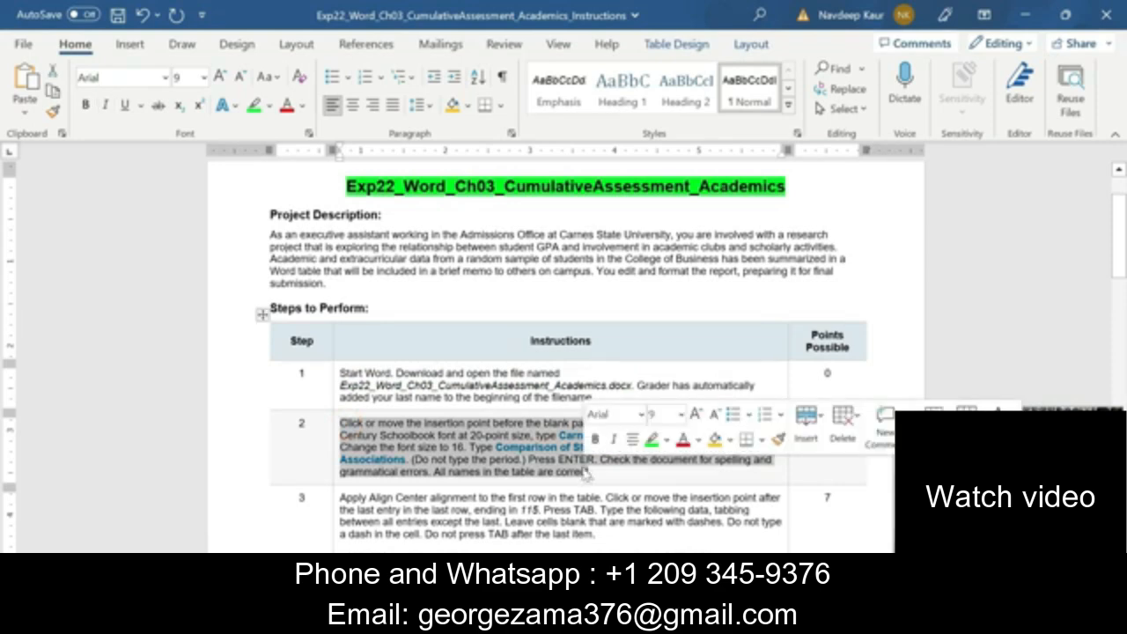
pyautogui.click(651, 440)
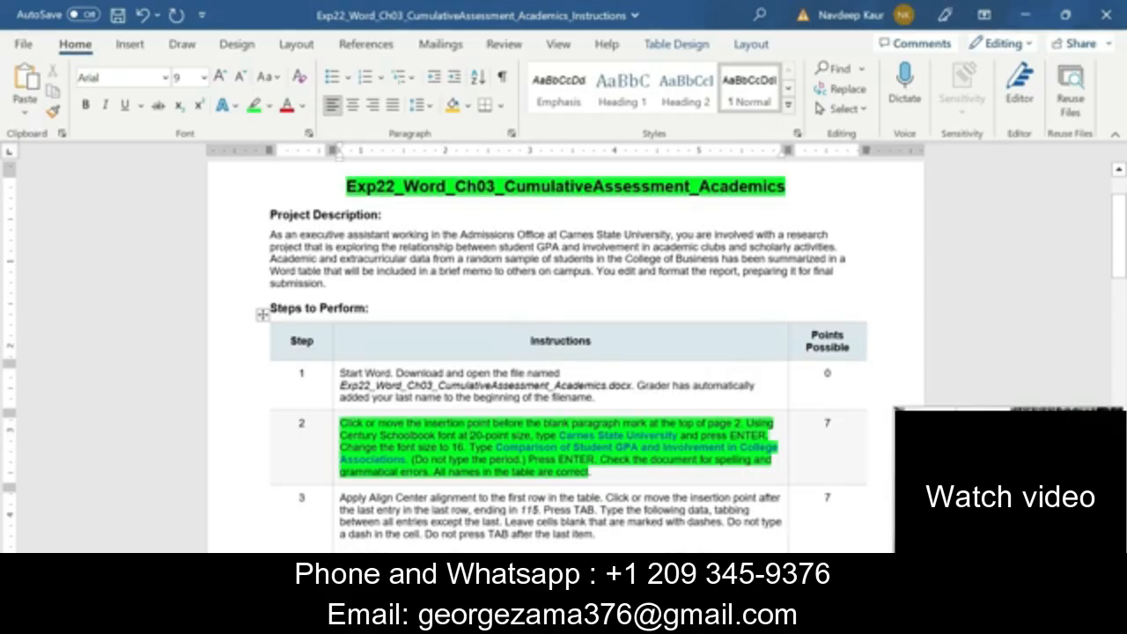
# Copy "Carnes State University" from step 2 and paste it as text only into the blank paragraph above the Academics table, with formatting marks shown
pyautogui.moveTo(558, 434); pyautogui.dragTo(677, 435)
pyautogui.hotkey('ctrl', 'c')
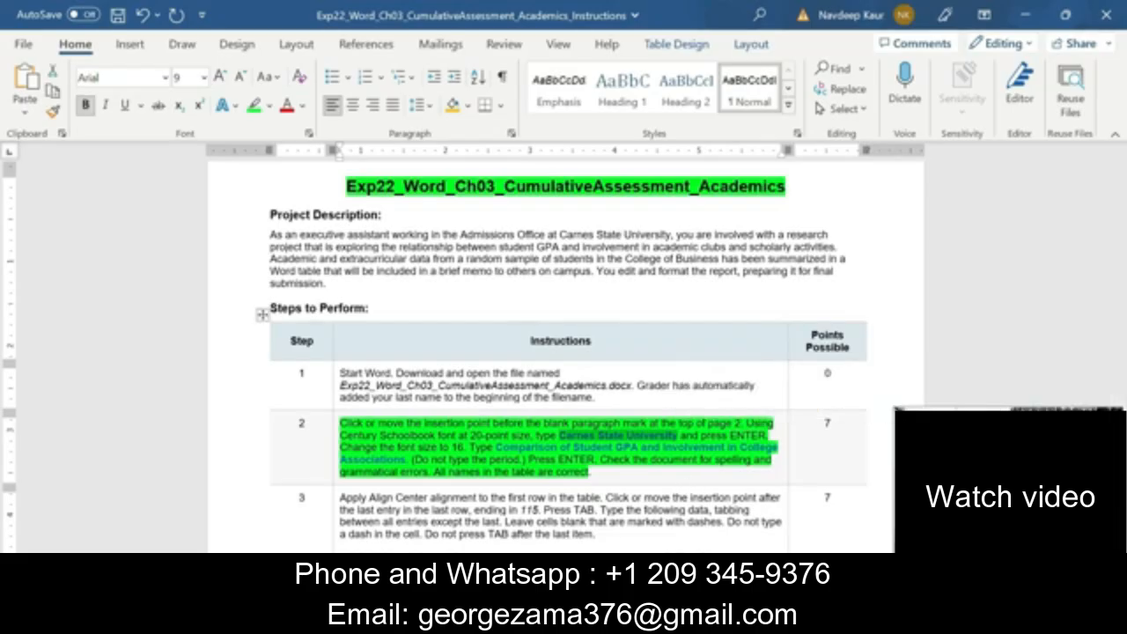
pyautogui.click(720, 619)
pyautogui.click(762, 528)
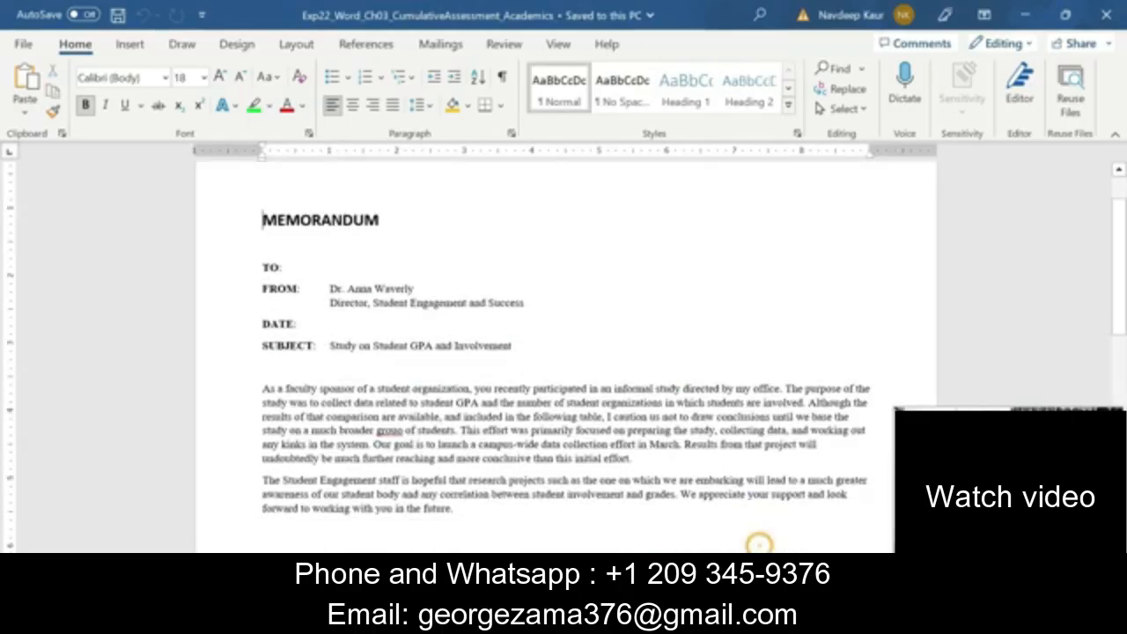
pyautogui.scroll(-10, 564, 352)
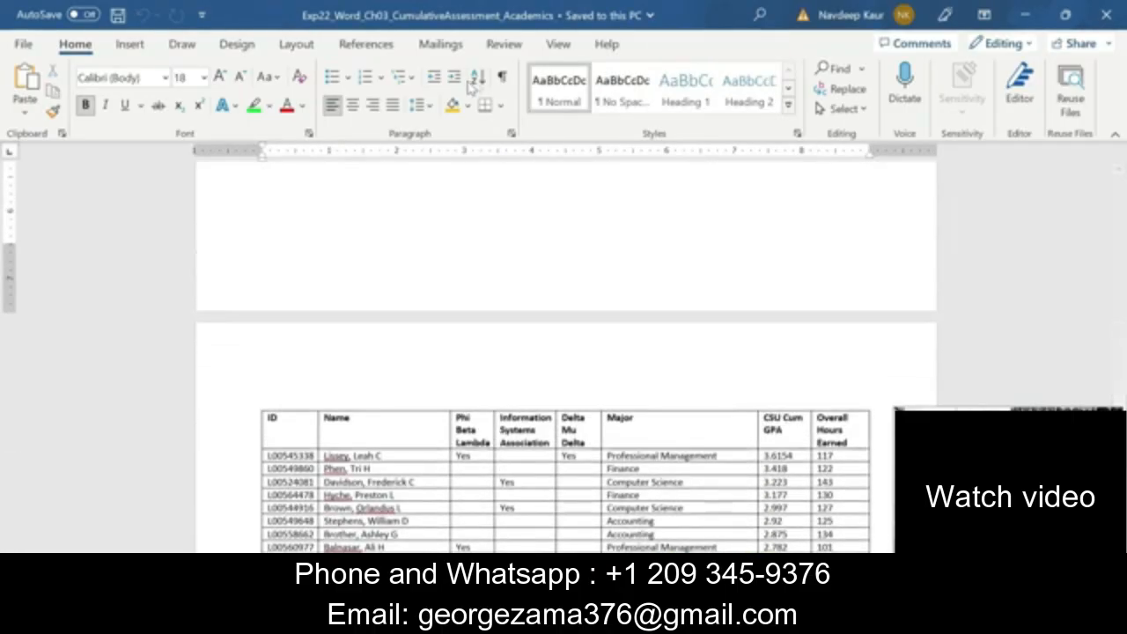
pyautogui.click(502, 76)
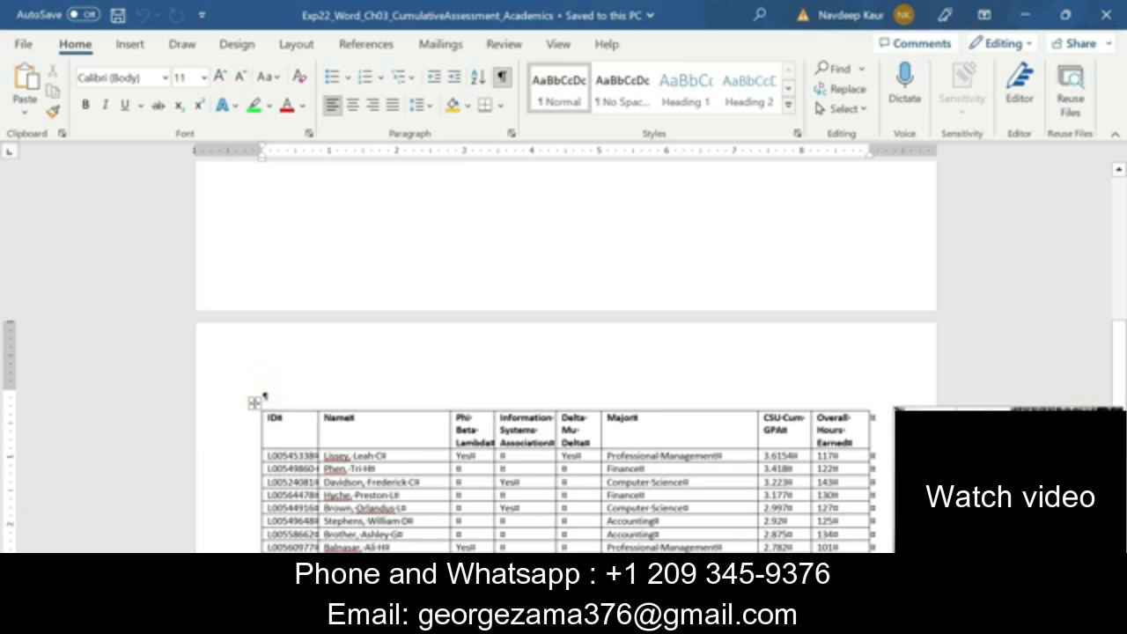
pyautogui.hotkey('ctrl', 'v')
pyautogui.click(375, 421)
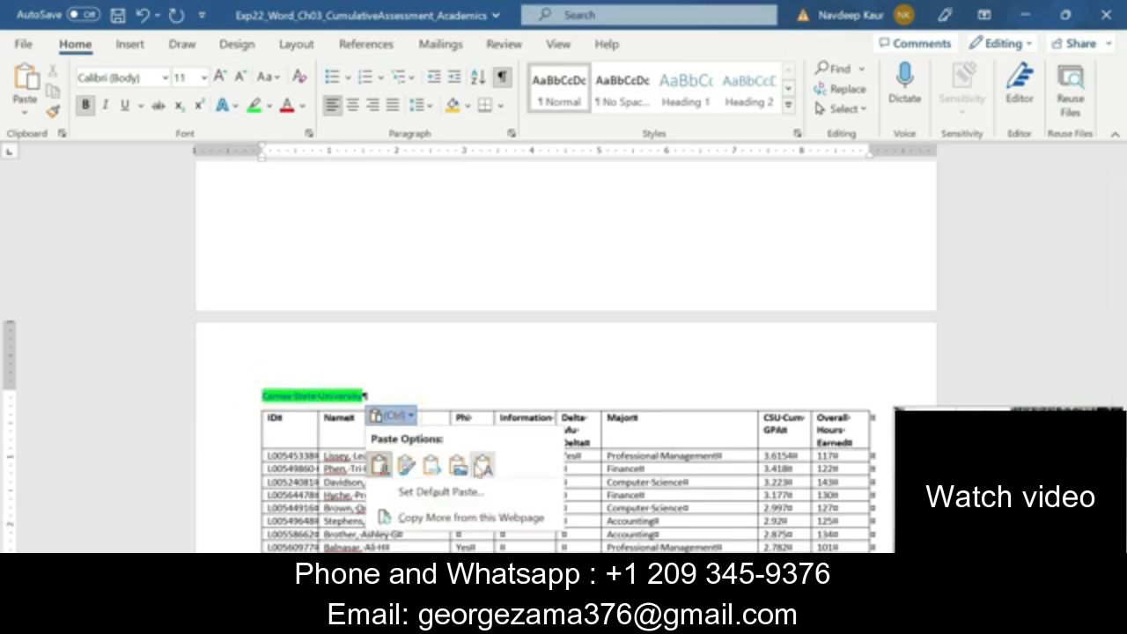
pyautogui.click(474, 460)
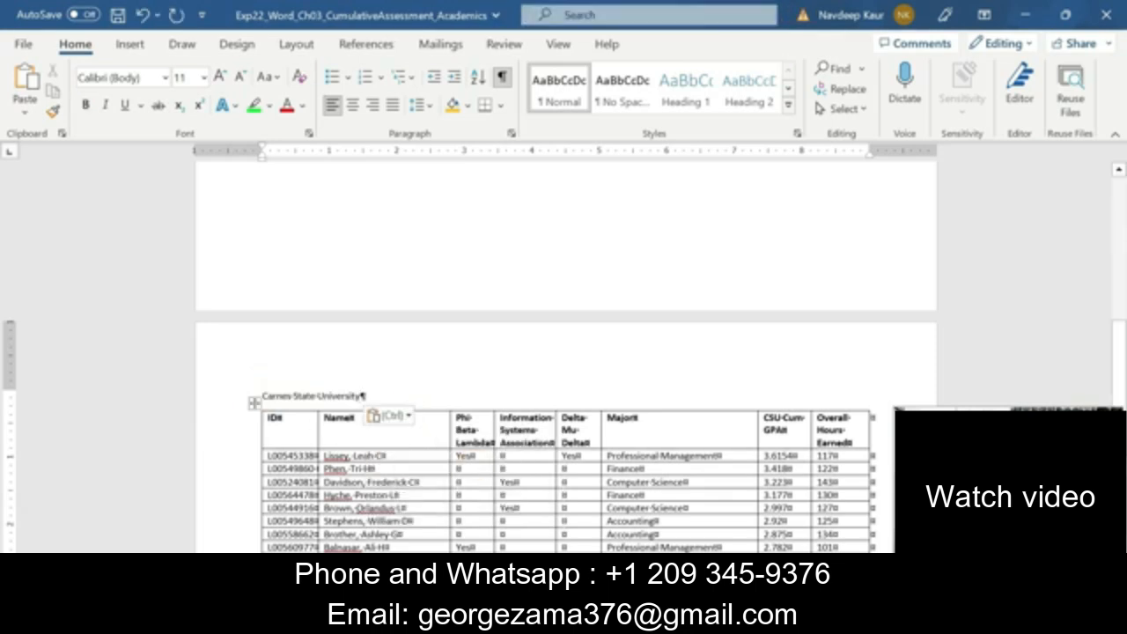
# Format the "Carnes State University" line as 20-point Century Schoolbook and add a new paragraph below it
pyautogui.click(256, 396)
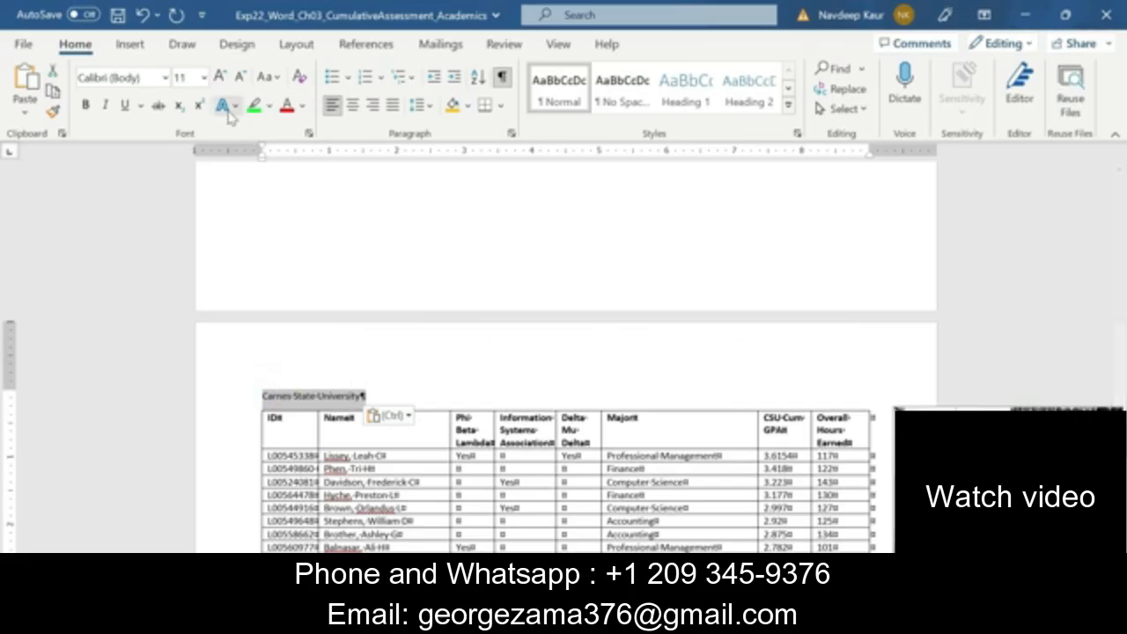
pyautogui.click(202, 78)
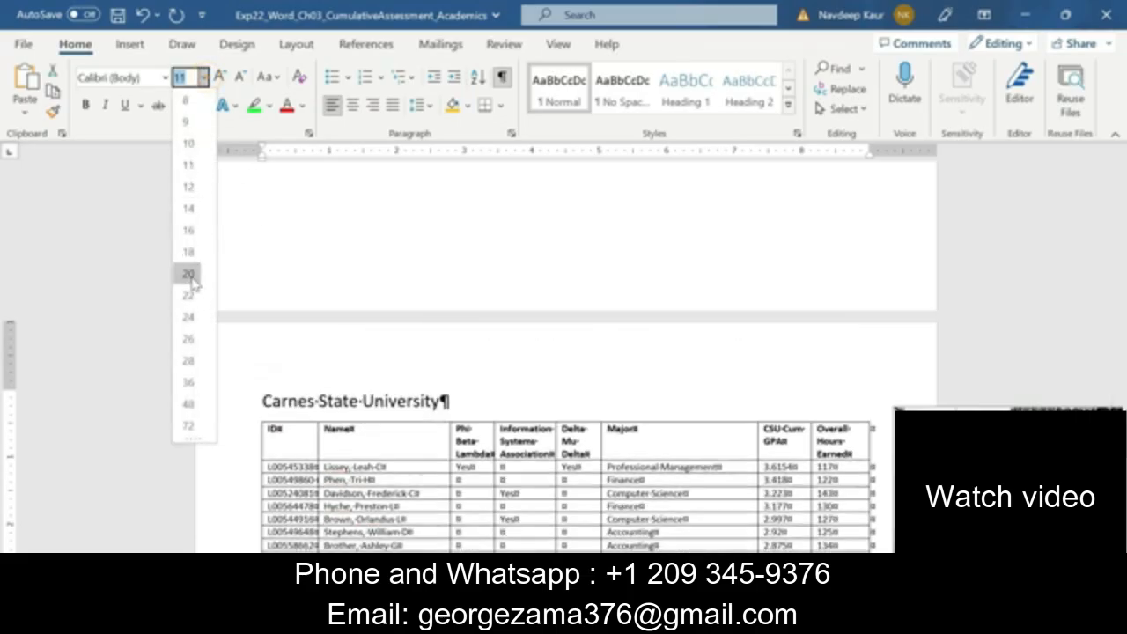
pyautogui.click(187, 274)
pyautogui.click(165, 78)
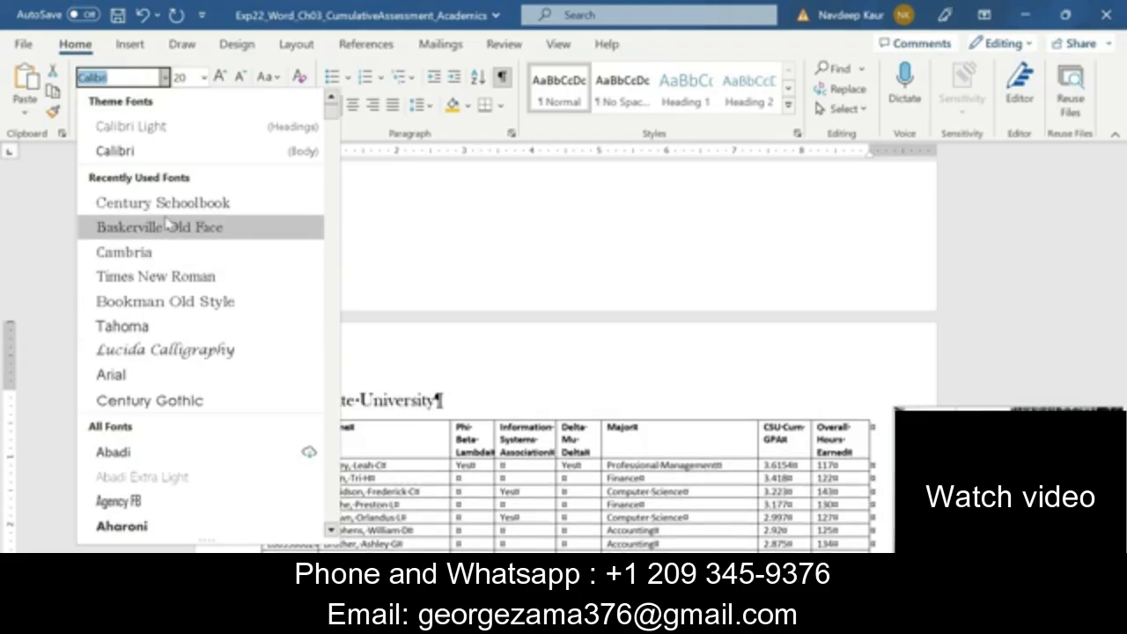
pyautogui.click(165, 204)
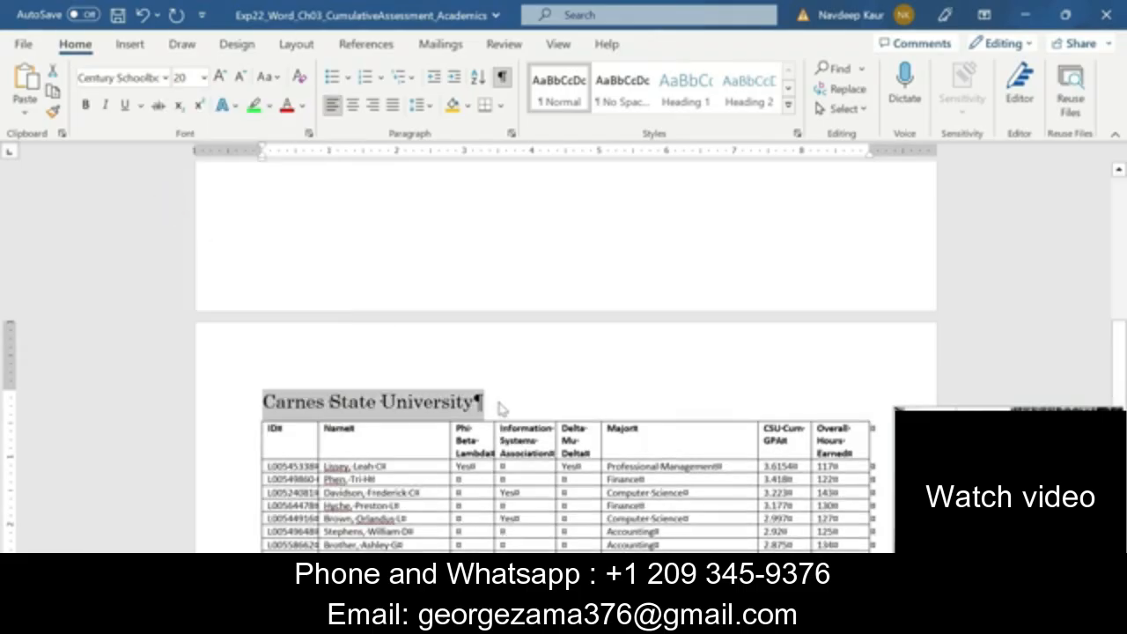
pyautogui.click(476, 402)
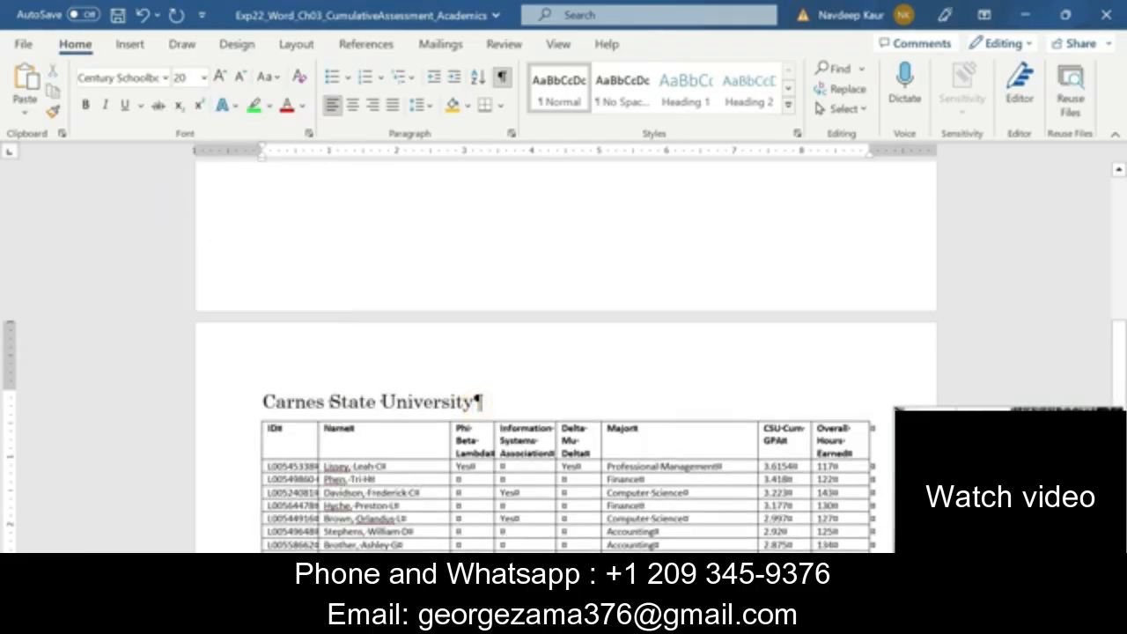
pyautogui.press('Return')
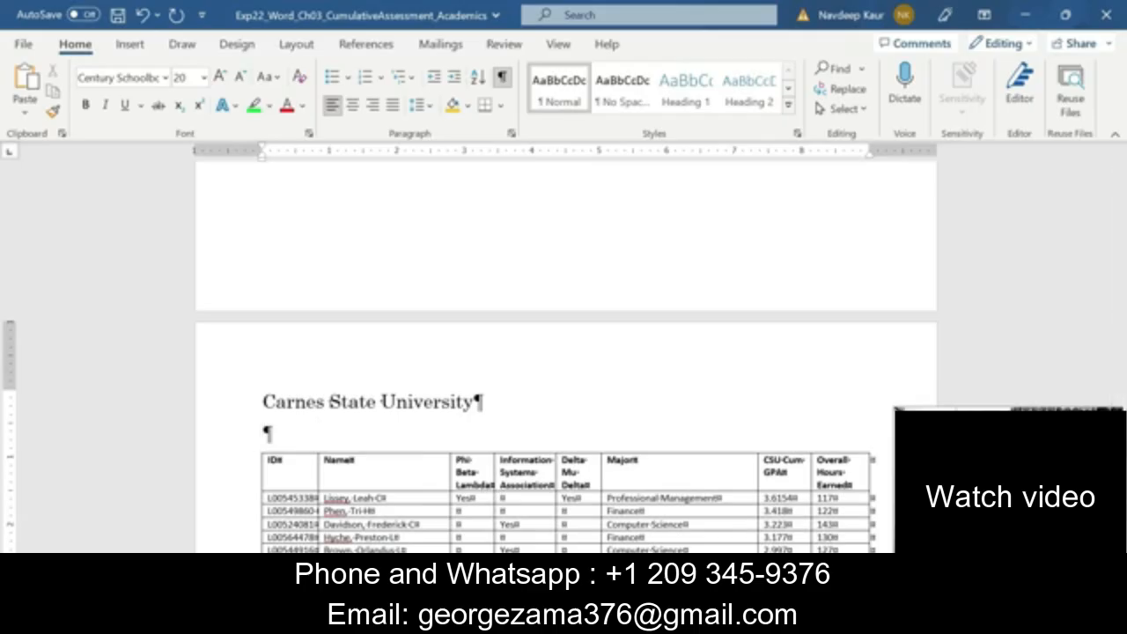
# Copy "Comparison of Student GPA and Involvement in College Associations" from instruction step 2 and paste it as text only below the "Carnes State University" line
pyautogui.moveTo(718, 616)
pyautogui.click(627, 560)
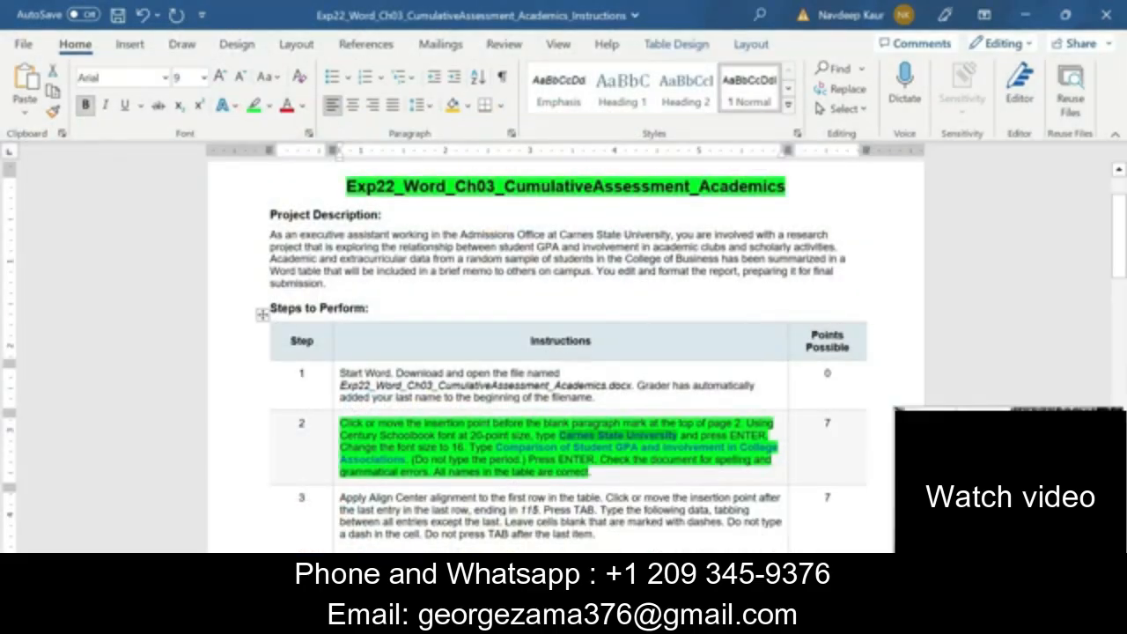
pyautogui.moveTo(496, 448); pyautogui.dragTo(405, 459)
pyautogui.hotkey('ctrl', 'c')
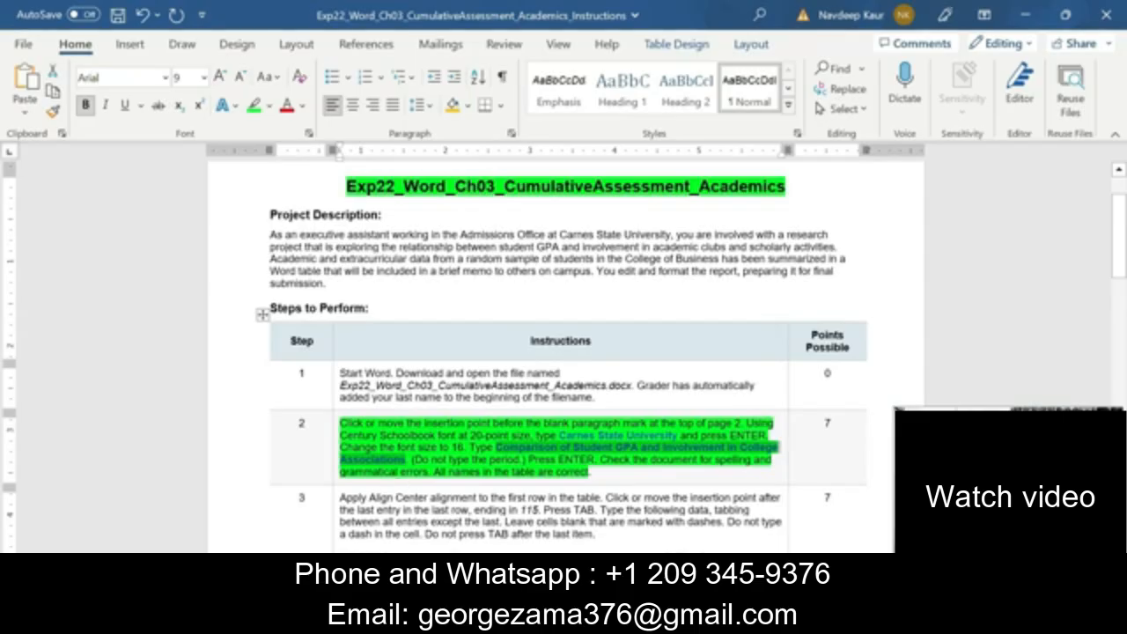
pyautogui.click(718, 621)
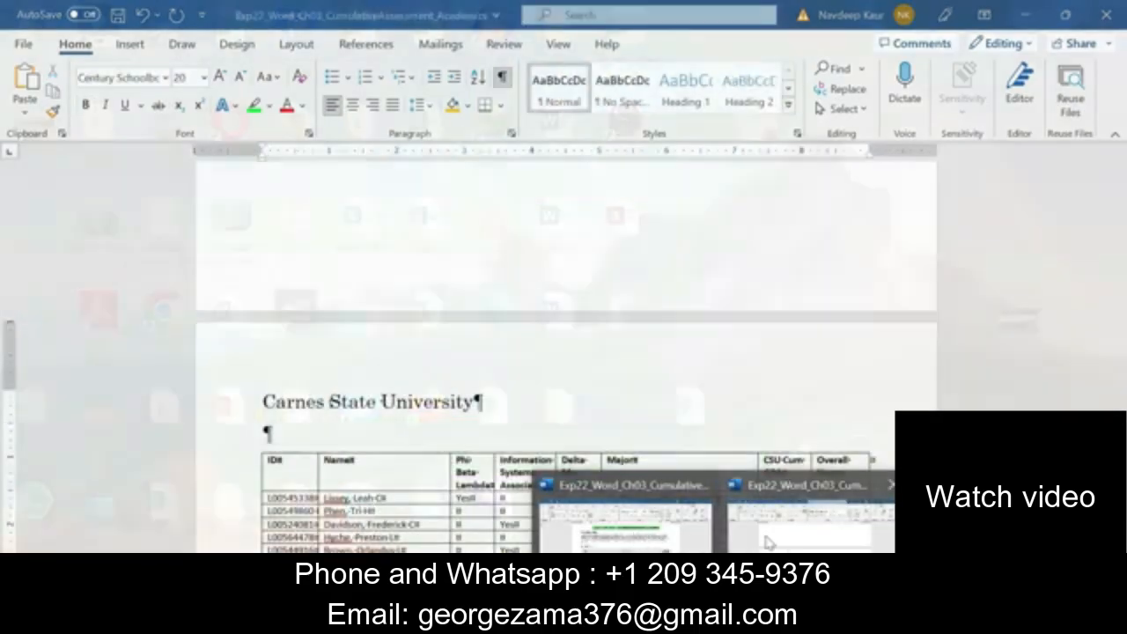
pyautogui.moveTo(656, 545)
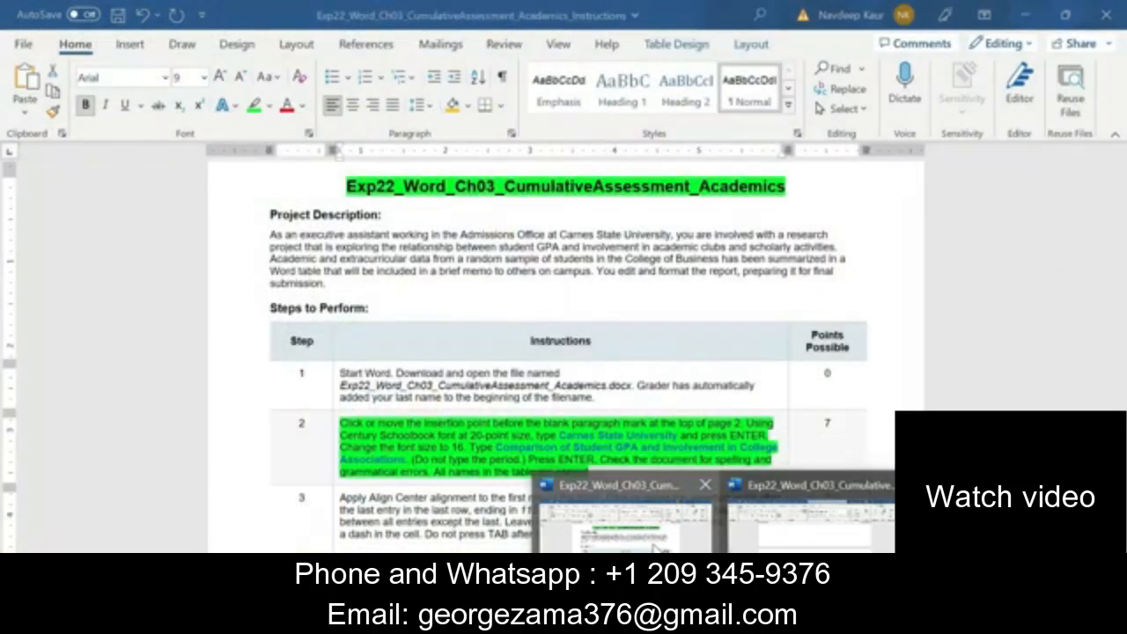
pyautogui.click(656, 548)
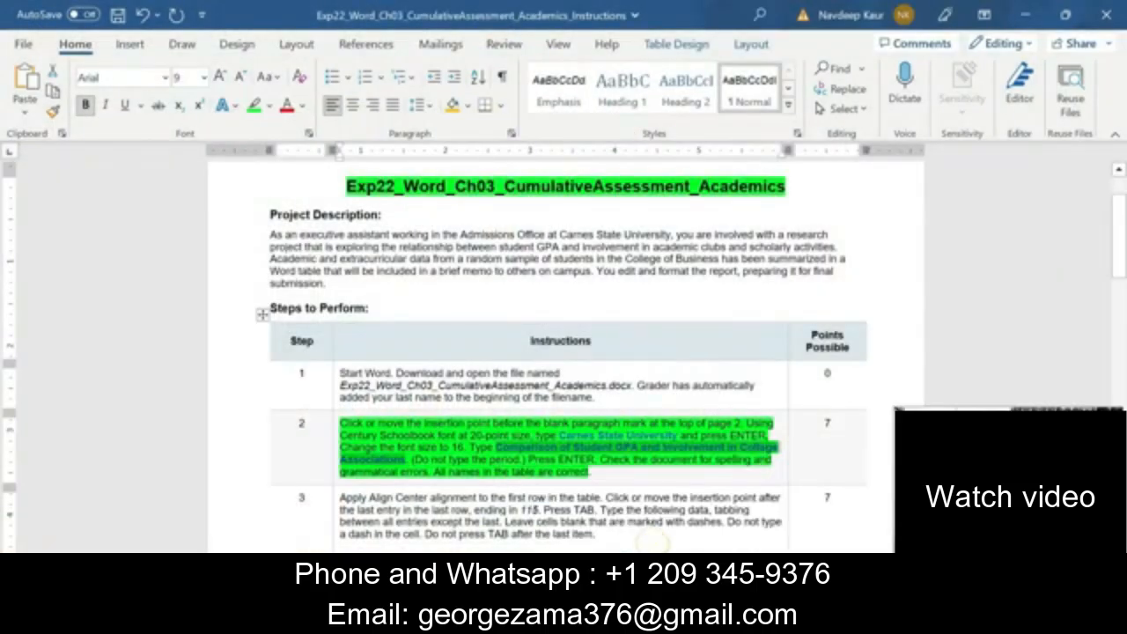
pyautogui.click(719, 621)
pyautogui.click(806, 544)
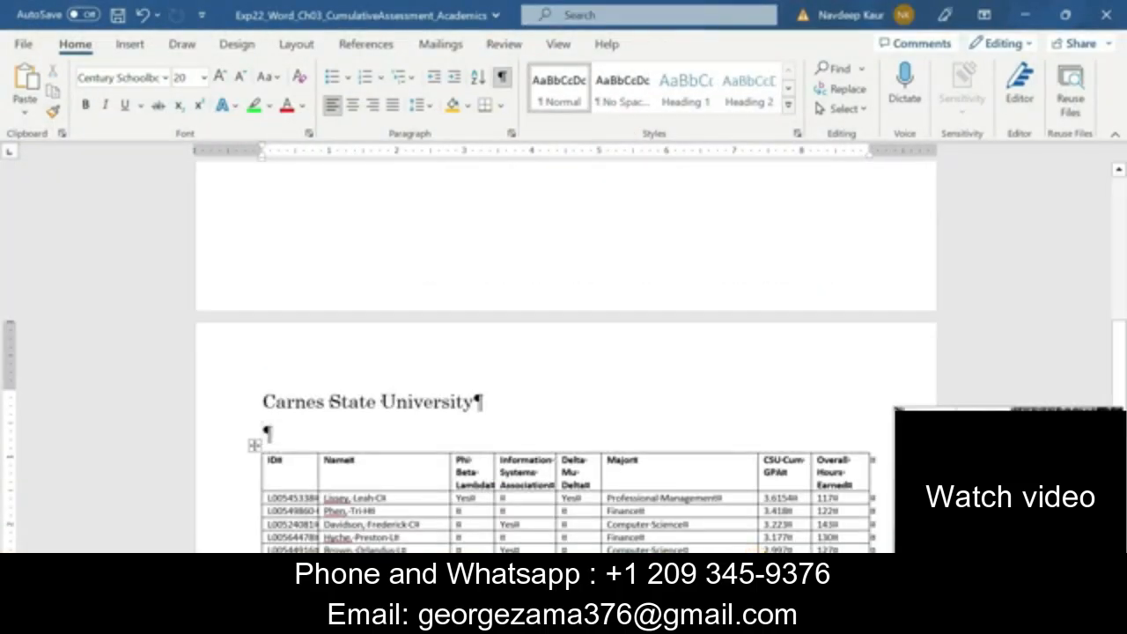
pyautogui.hotkey('ctrl', 'v')
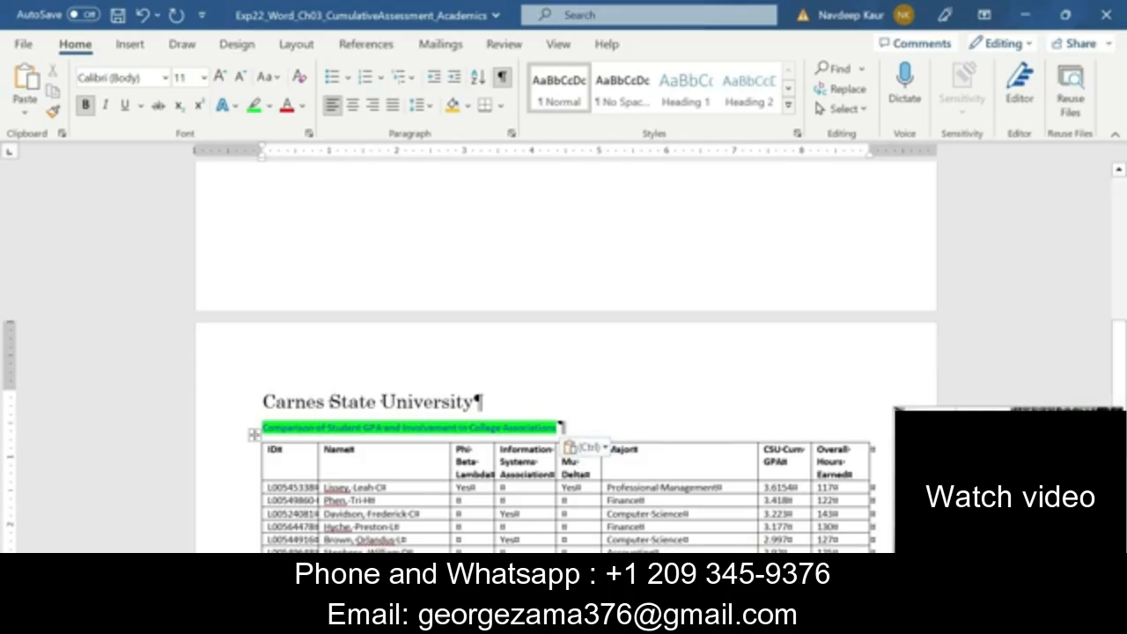
pyautogui.click(606, 449)
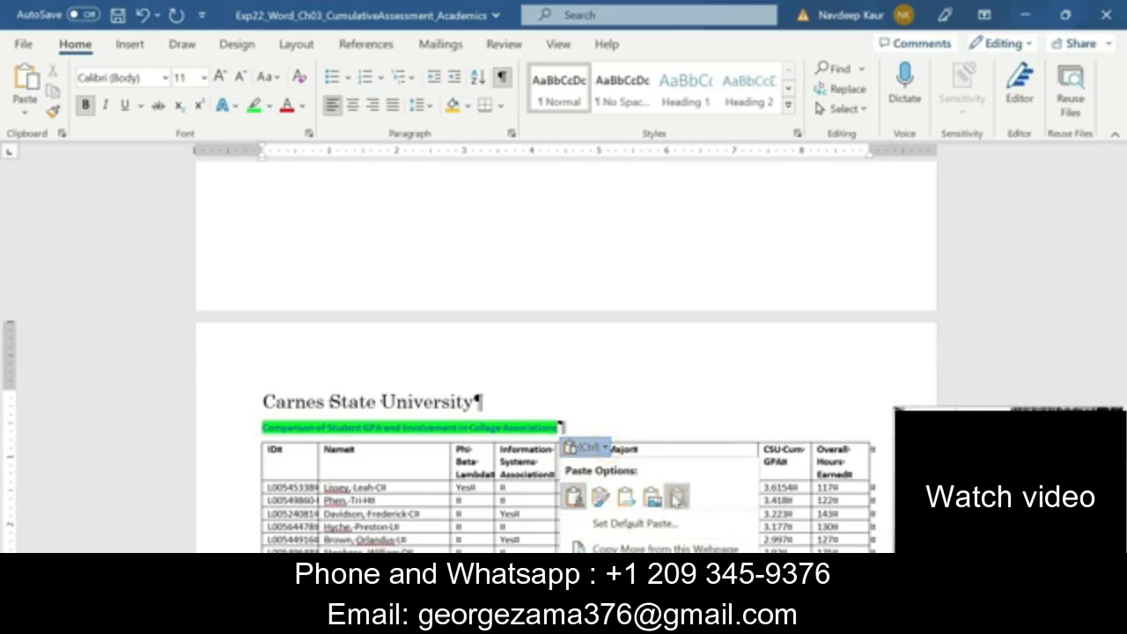
pyautogui.click(676, 498)
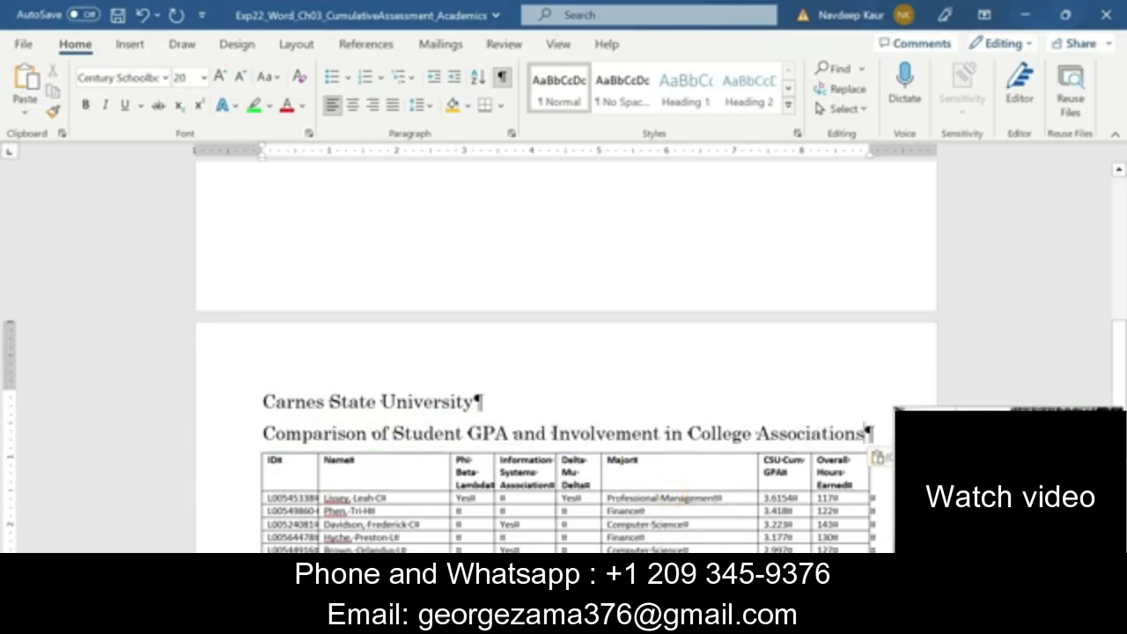
# Set the "Comparison of Student GPA and Involvement in College Associations" line to 16 points and add a new paragraph below it
pyautogui.moveTo(262, 433); pyautogui.dragTo(874, 433)
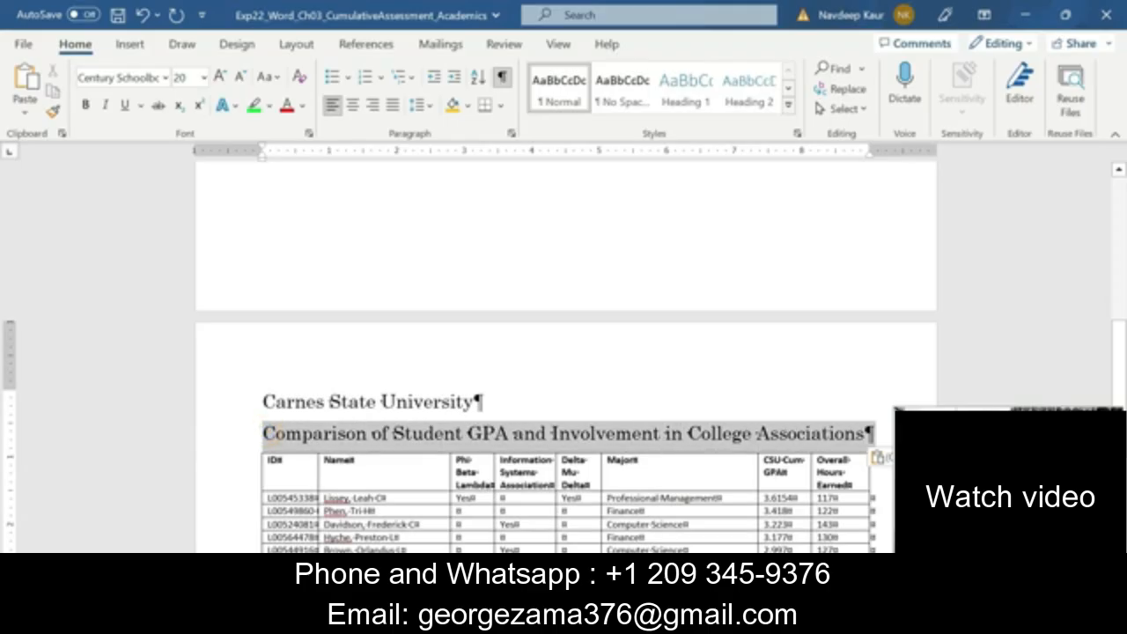
pyautogui.click(204, 78)
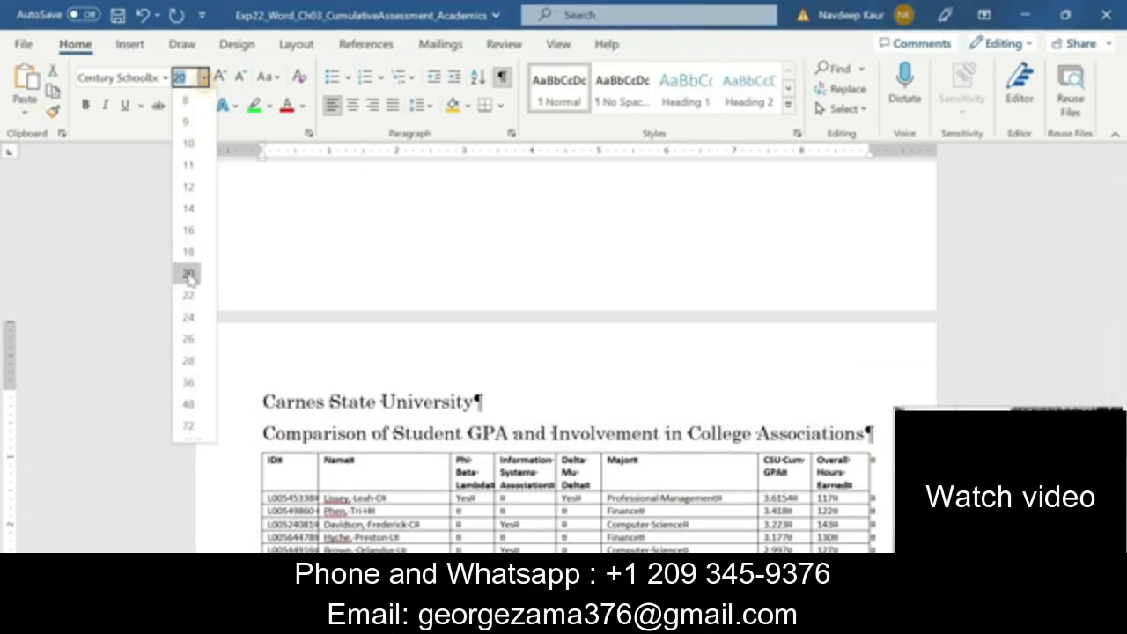
pyautogui.click(191, 231)
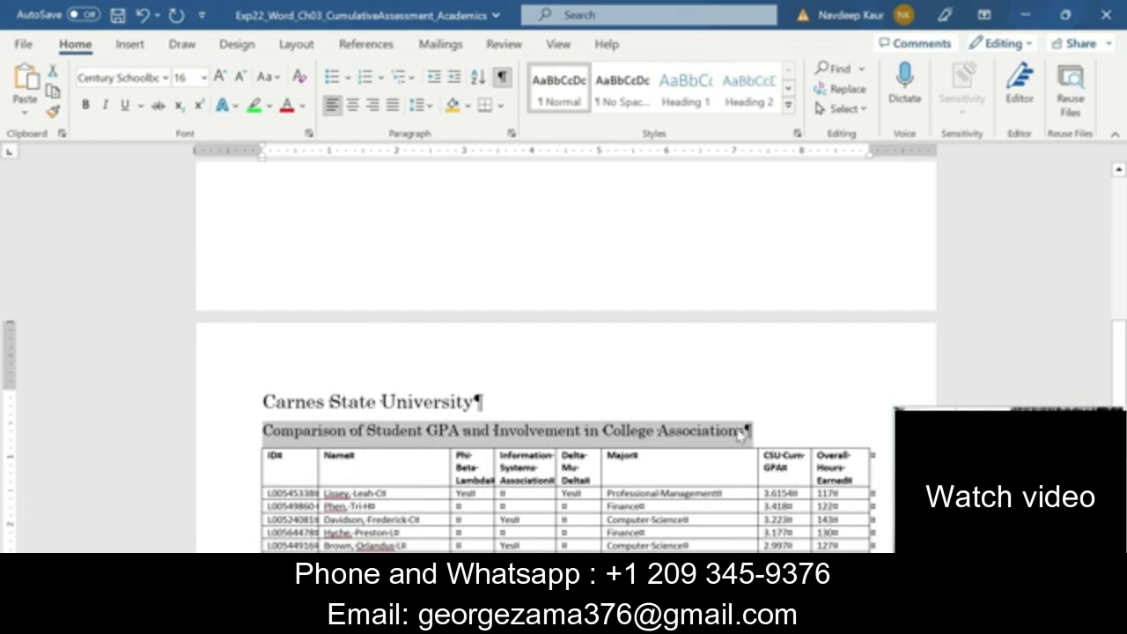
pyautogui.click(753, 431)
pyautogui.press('Return')
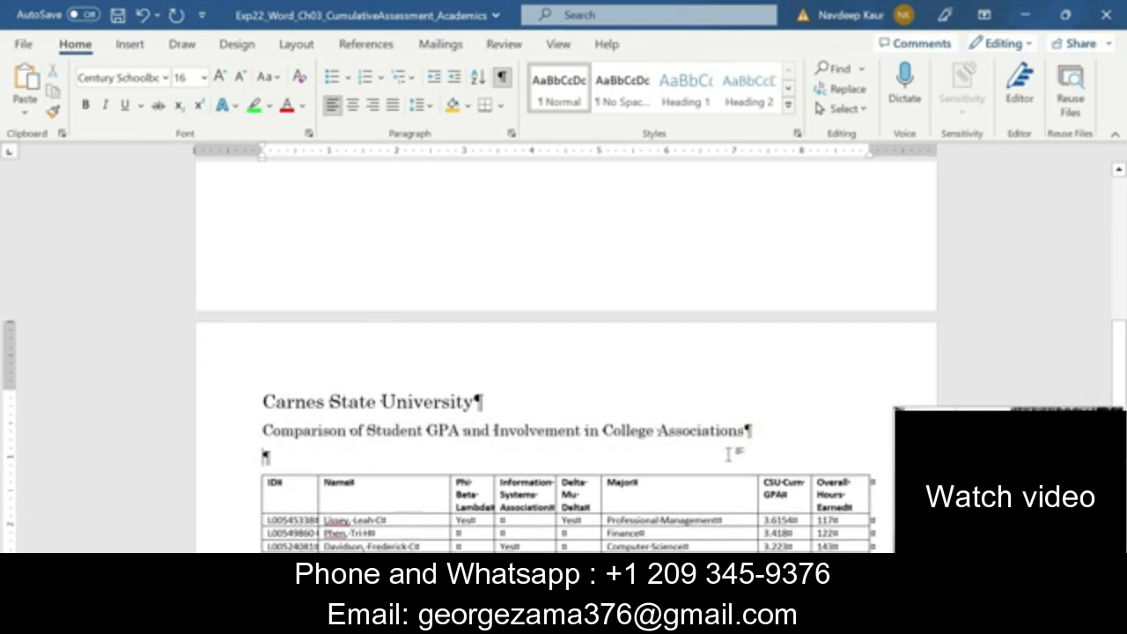
# Run the spelling and grammar check, ignoring the flagged names in the table and correcting the misspelled word in the memo to "group"
pyautogui.scroll(-2, 564, 396)
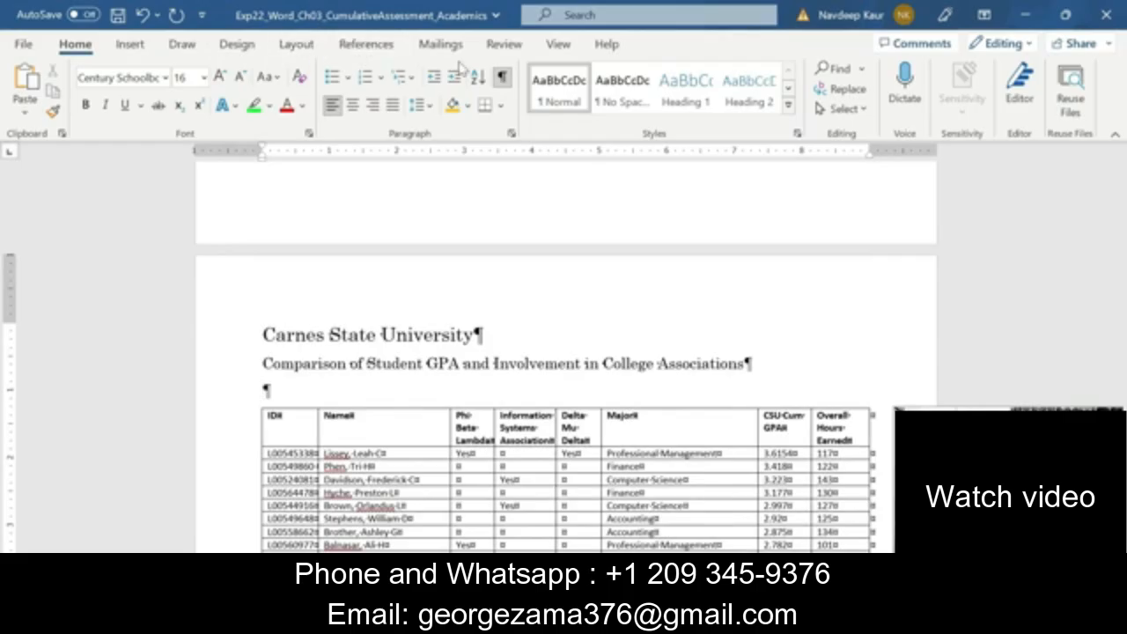
pyautogui.click(500, 45)
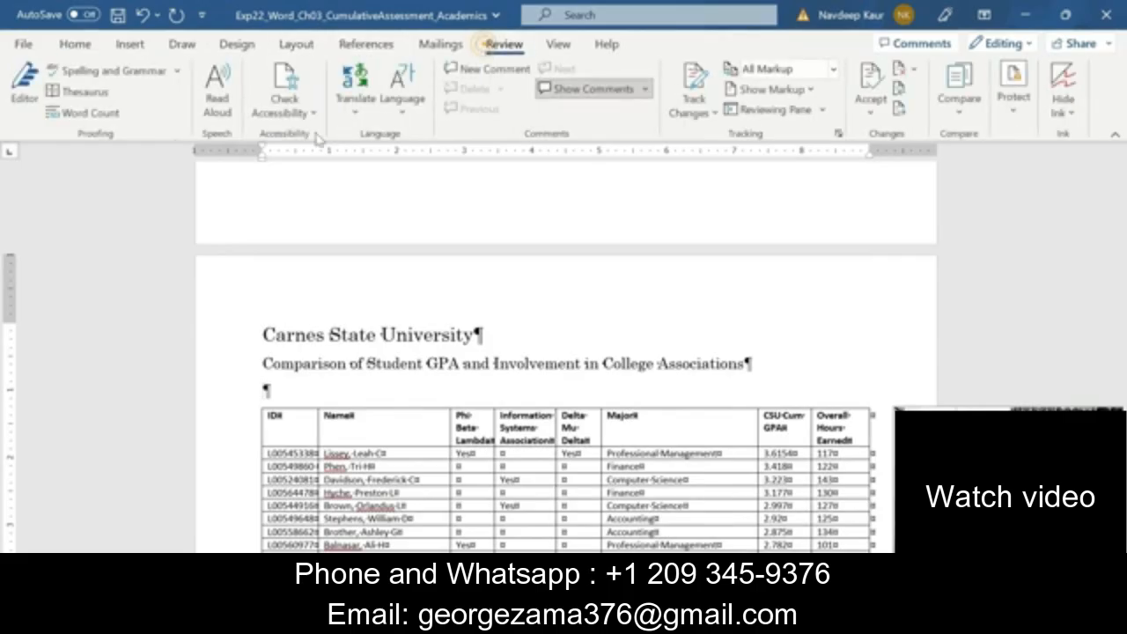
pyautogui.click(97, 70)
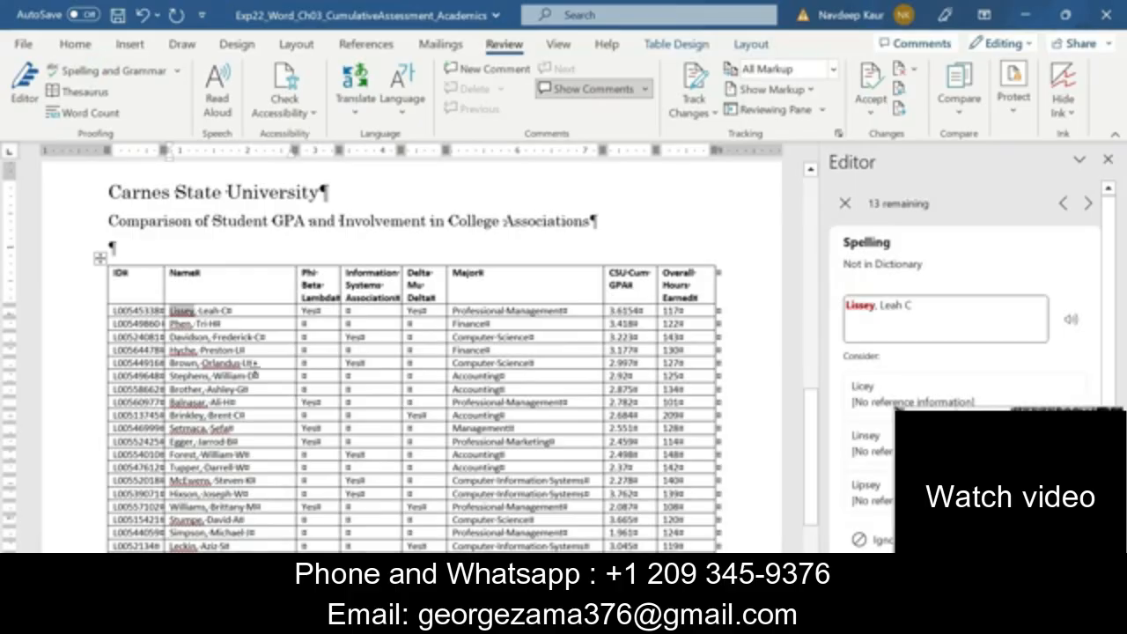
pyautogui.scroll(-3, 254, 367)
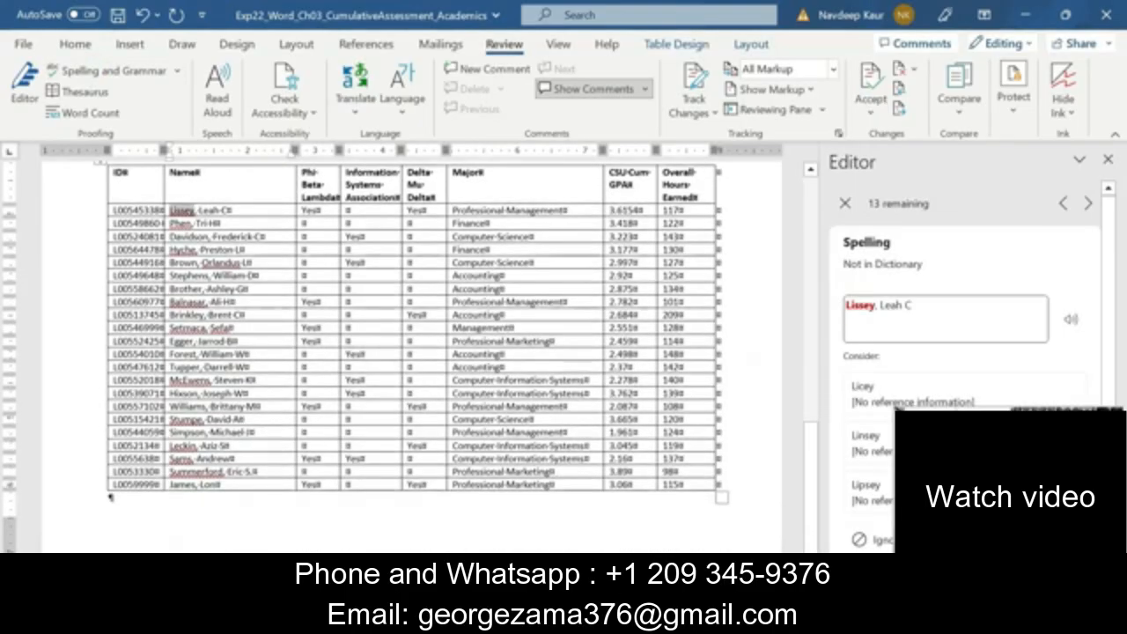
pyautogui.scroll(-2, 843, 392)
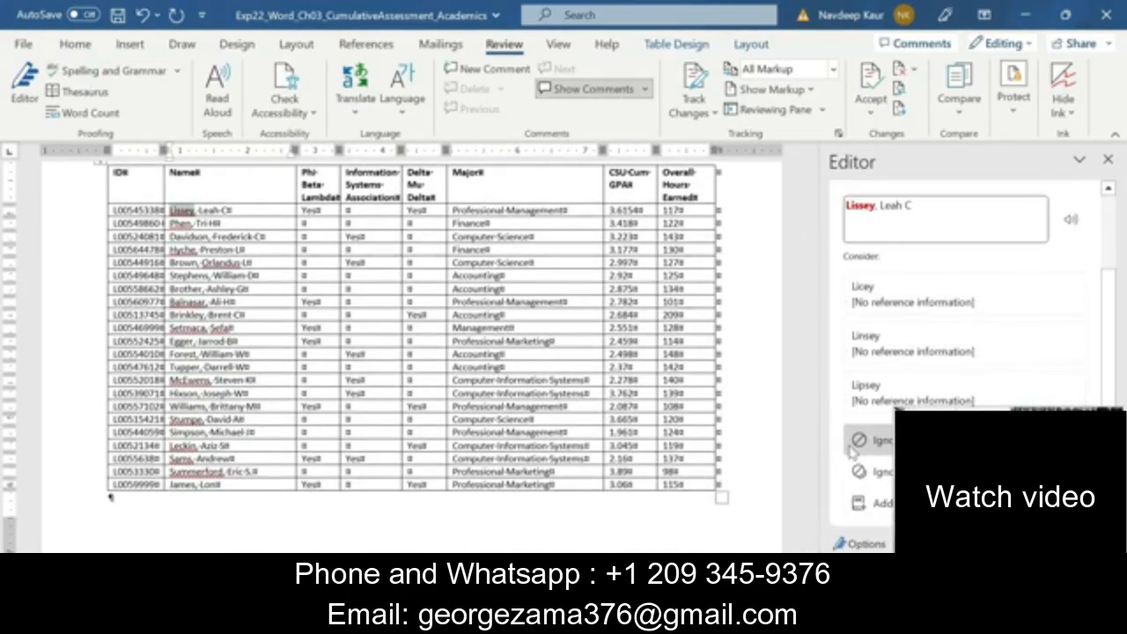
pyautogui.click(859, 440)
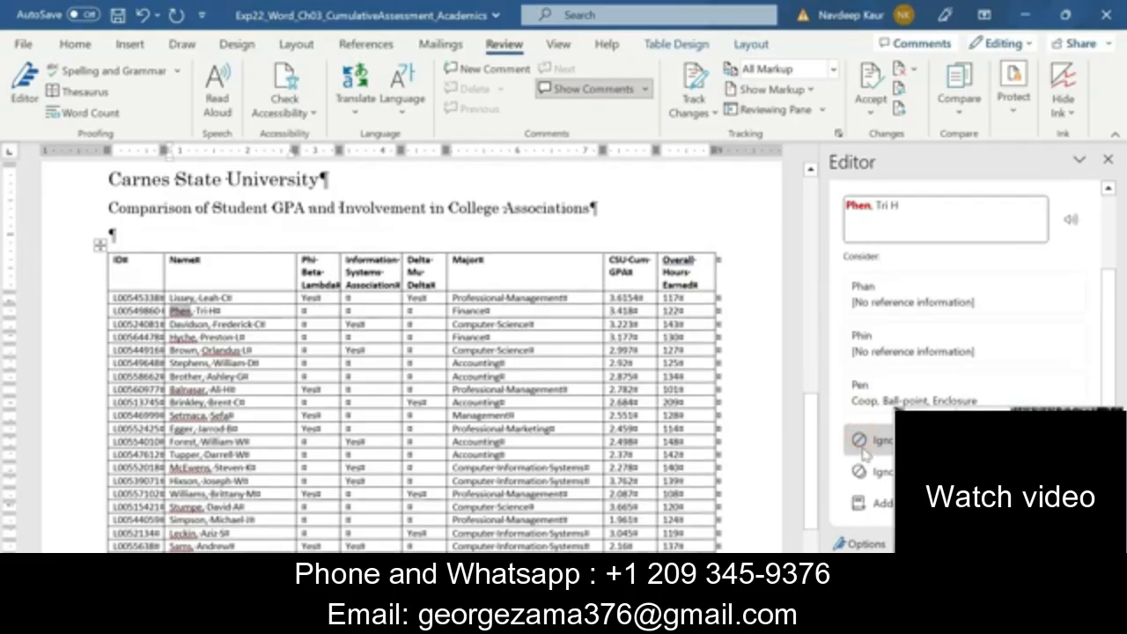
pyautogui.click(863, 443)
pyautogui.click(863, 444)
pyautogui.click(863, 444)
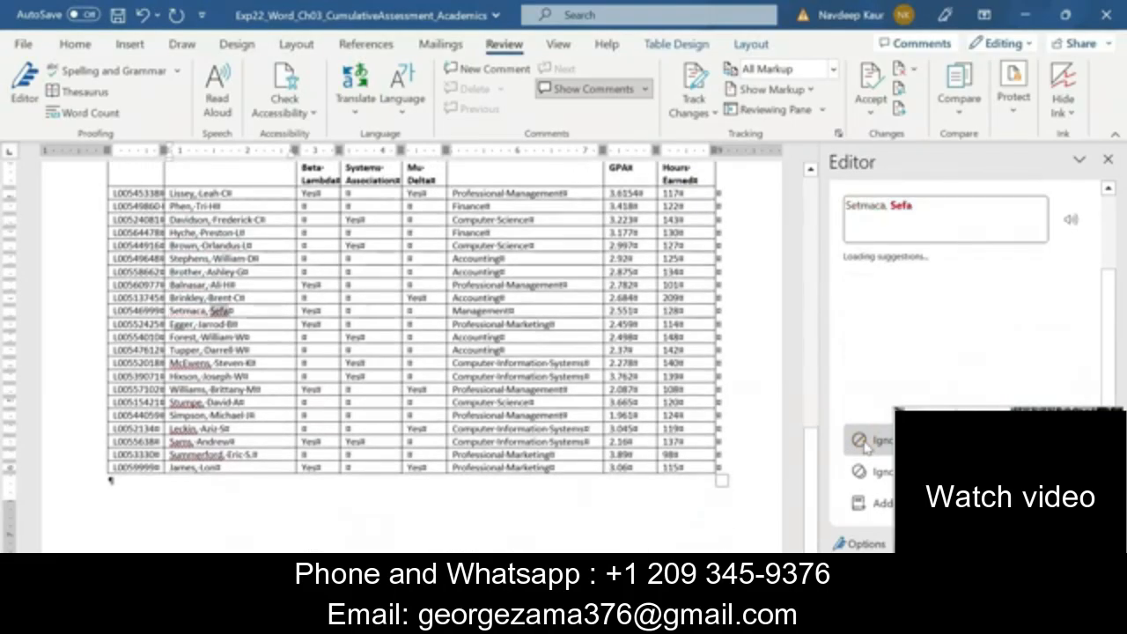
pyautogui.click(863, 444)
pyautogui.click(863, 443)
pyautogui.click(863, 444)
pyautogui.click(862, 444)
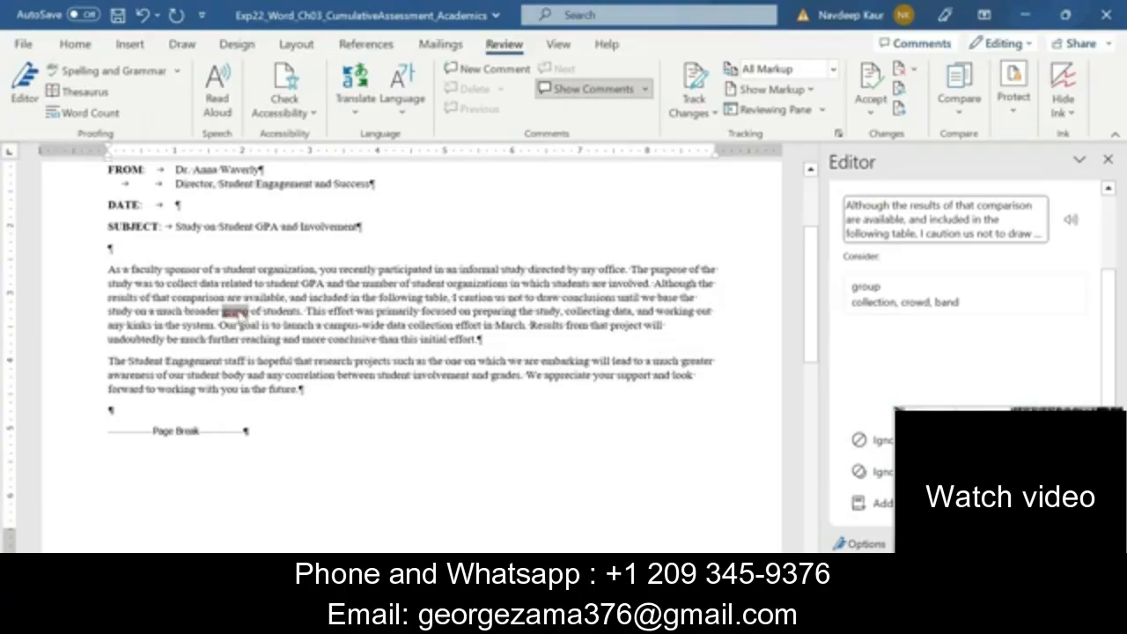
pyautogui.click(922, 310)
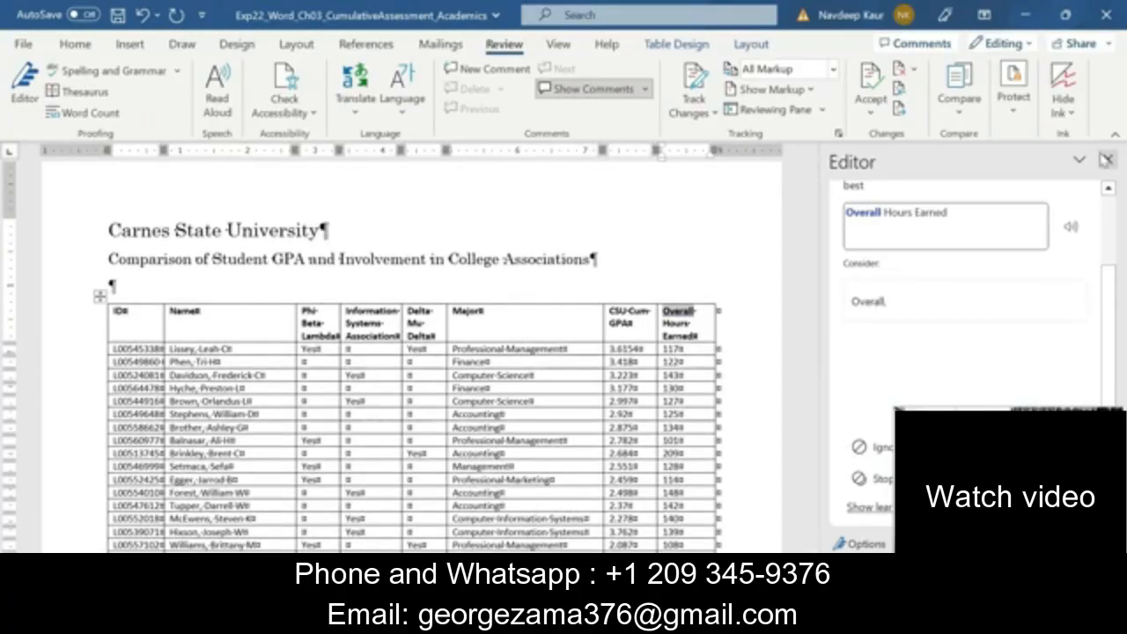
pyautogui.click(1107, 158)
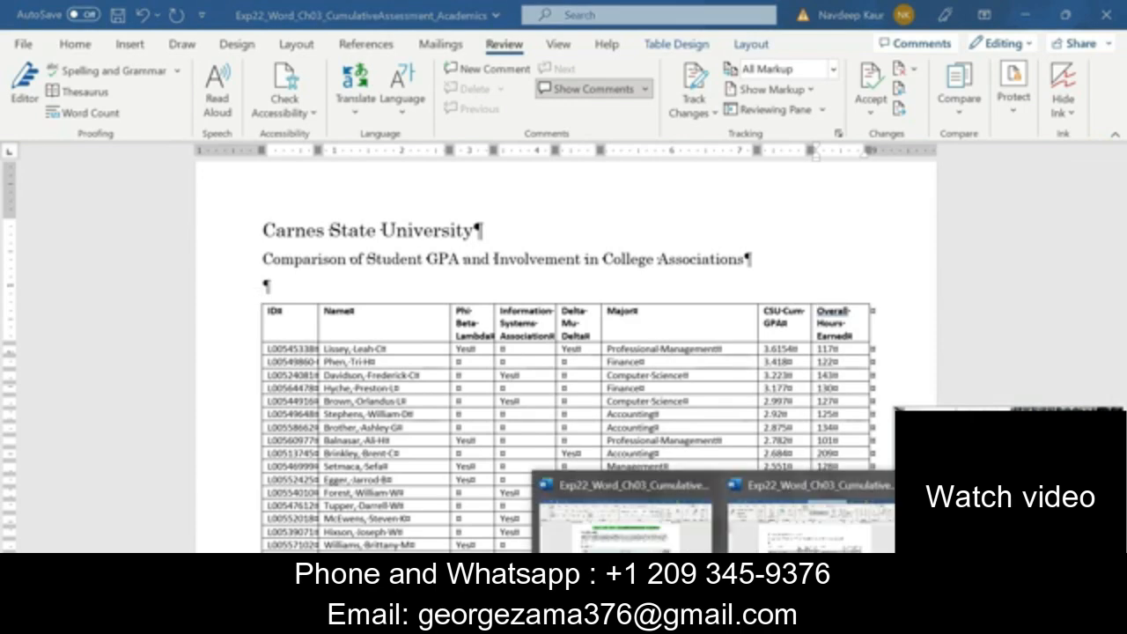
# In the Instructions document, clear the highlight from the step 2 text and highlight the whole step 3 text in green
pyautogui.click(647, 542)
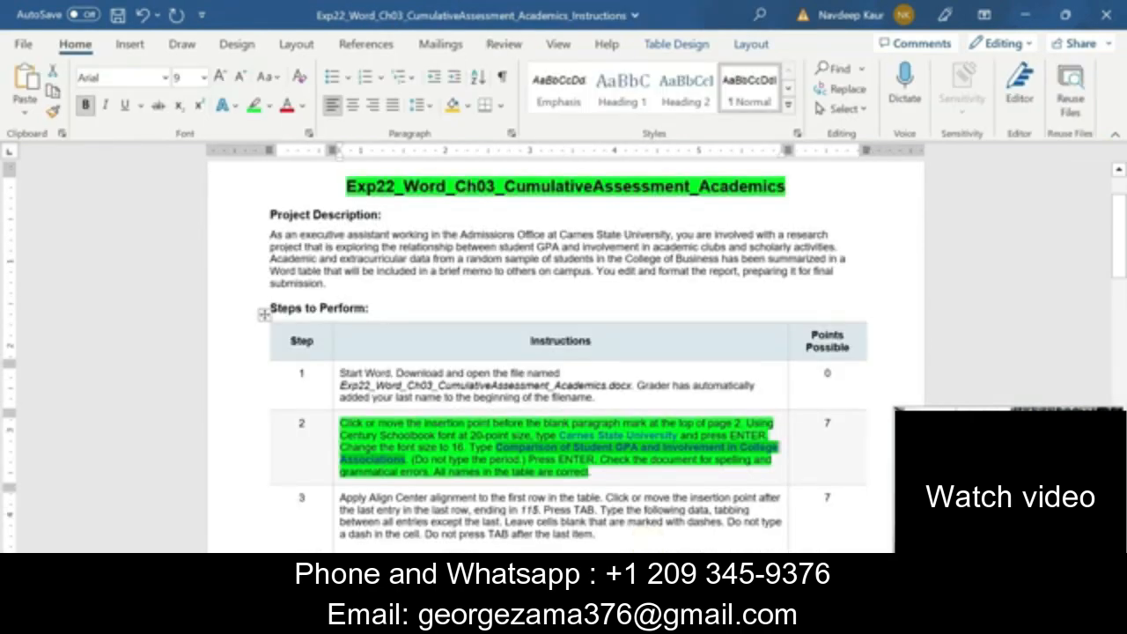
pyautogui.moveTo(592, 473); pyautogui.dragTo(341, 423)
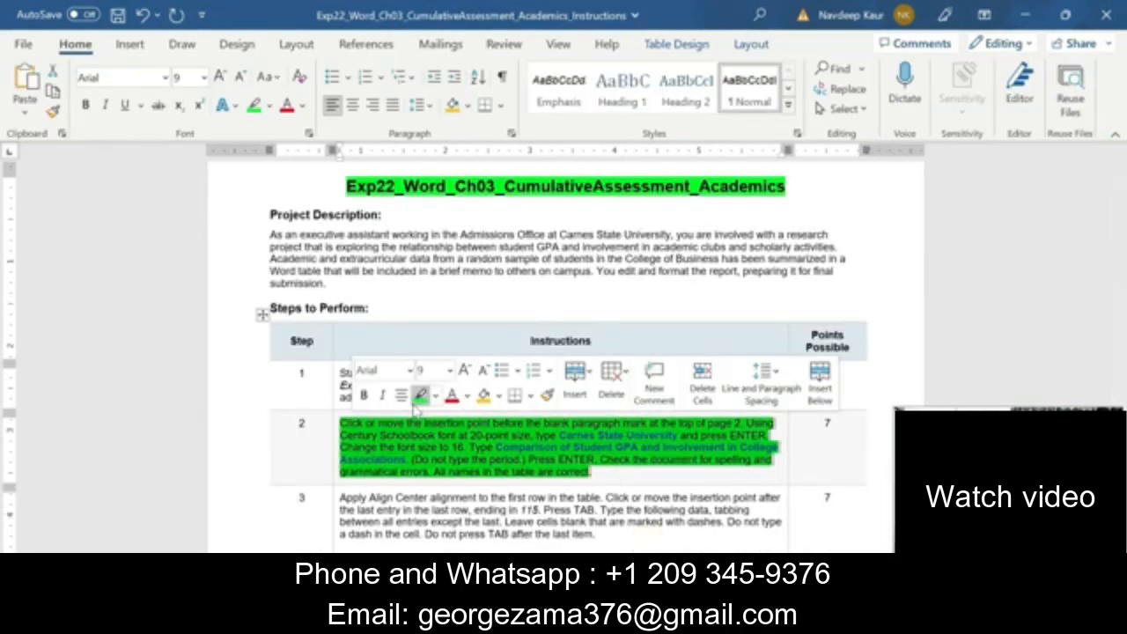
pyautogui.click(416, 405)
pyautogui.click(421, 397)
pyautogui.moveTo(608, 472); pyautogui.dragTo(341, 424)
pyautogui.scroll(-5, 617, 370)
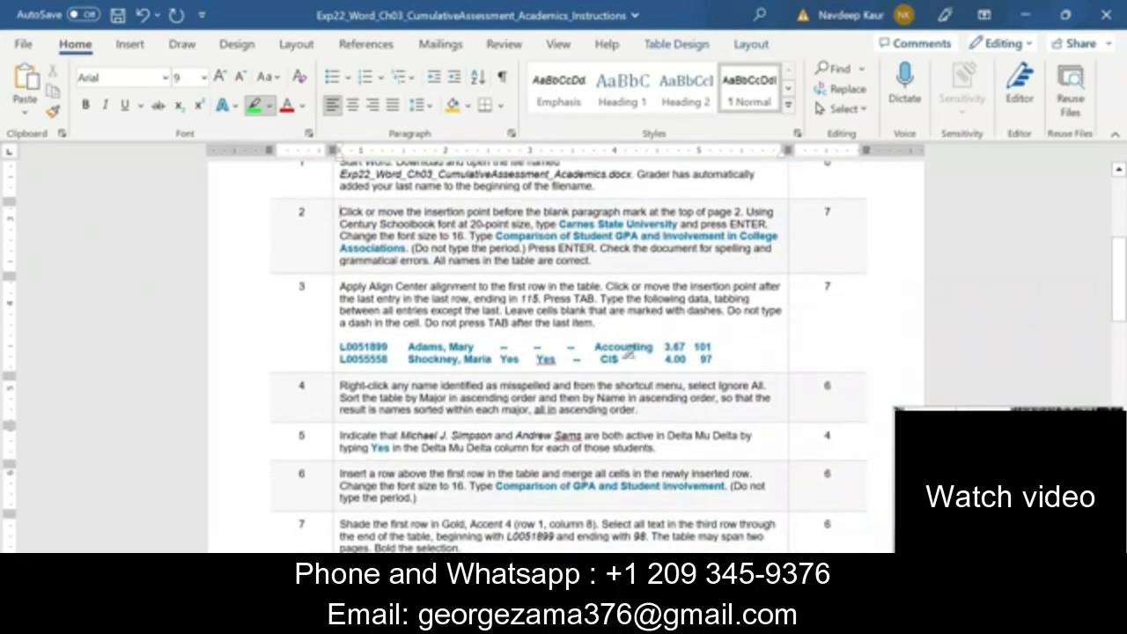
pyautogui.moveTo(720, 359)
pyautogui.mouseDown()
pyautogui.moveTo(370, 304)
pyautogui.moveTo(341, 285)
pyautogui.mouseUp()
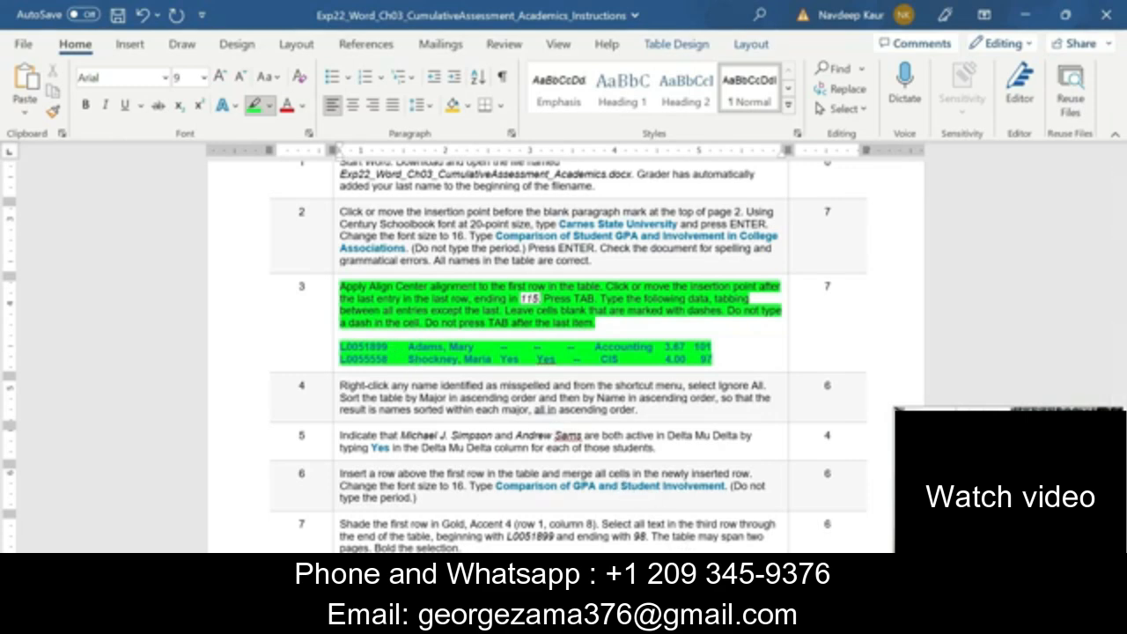
# Switch to the Academics document and apply Align Center alignment to the table's header row
pyautogui.click(720, 619)
pyautogui.click(810, 519)
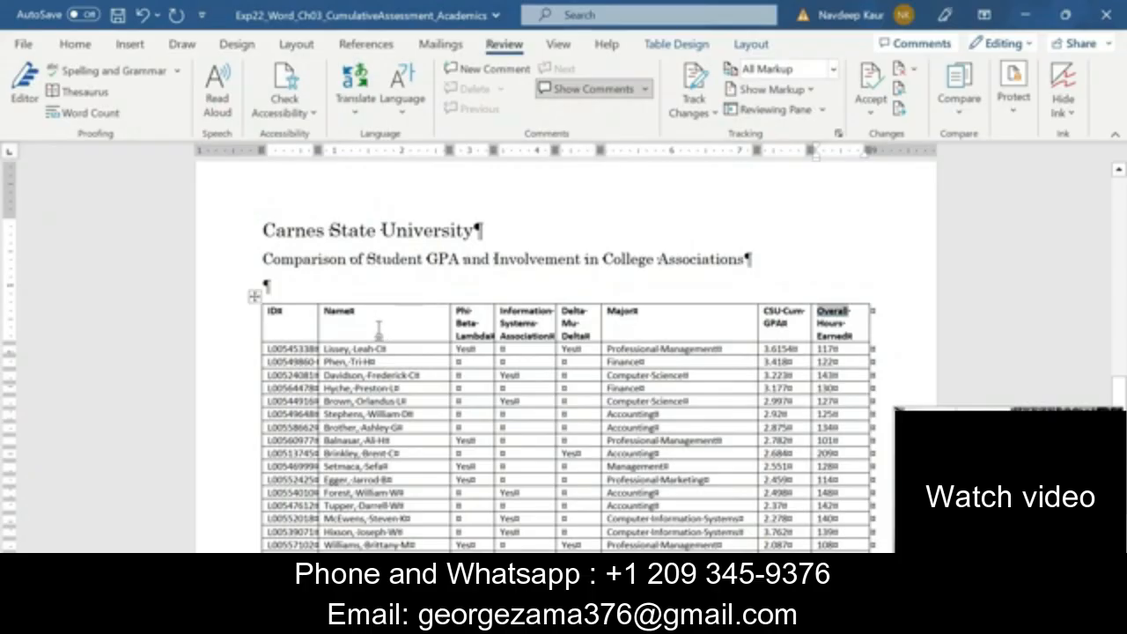
pyautogui.moveTo(273, 316); pyautogui.dragTo(845, 335)
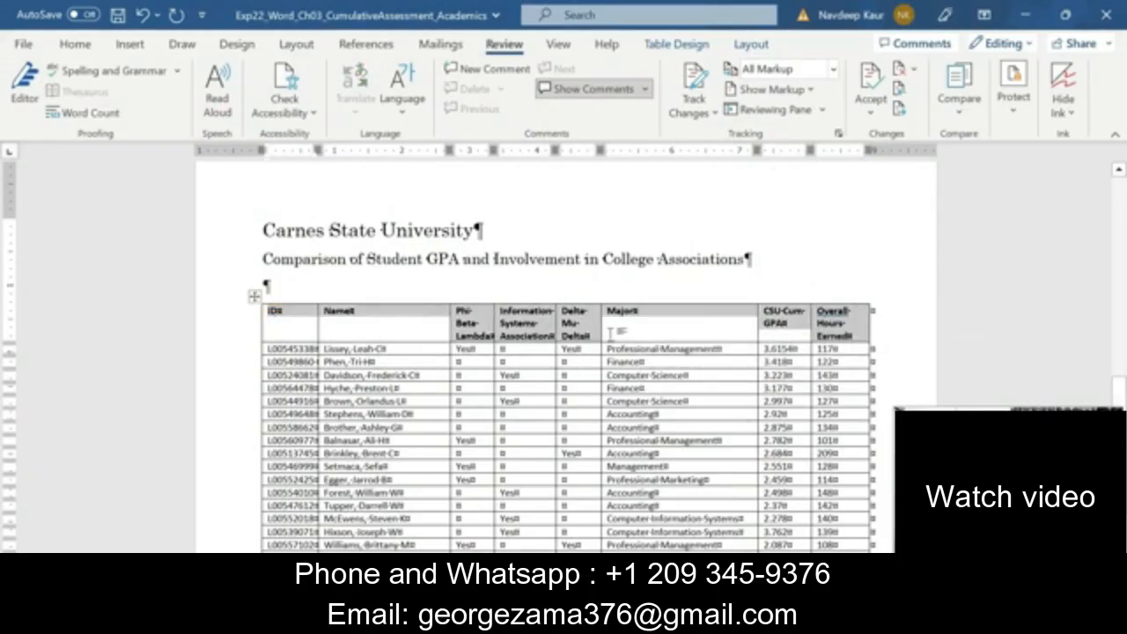
pyautogui.click(745, 51)
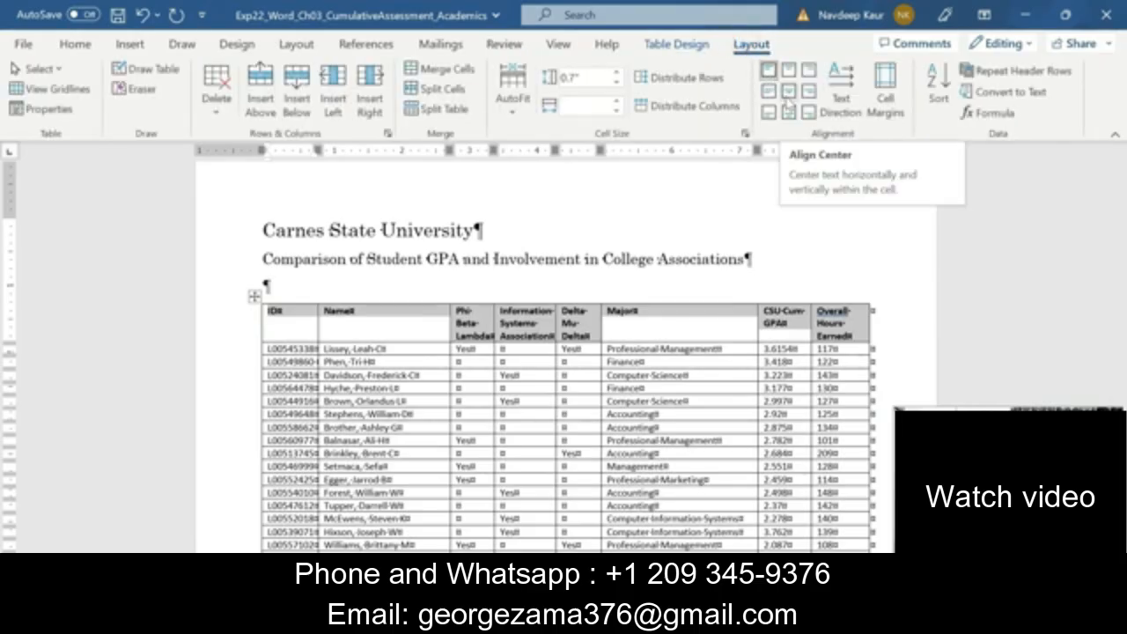
pyautogui.click(787, 94)
# Add a blank row after the table's last entry, 115, consulting step 3 in the Instructions document
pyautogui.scroll(-3, 566, 353)
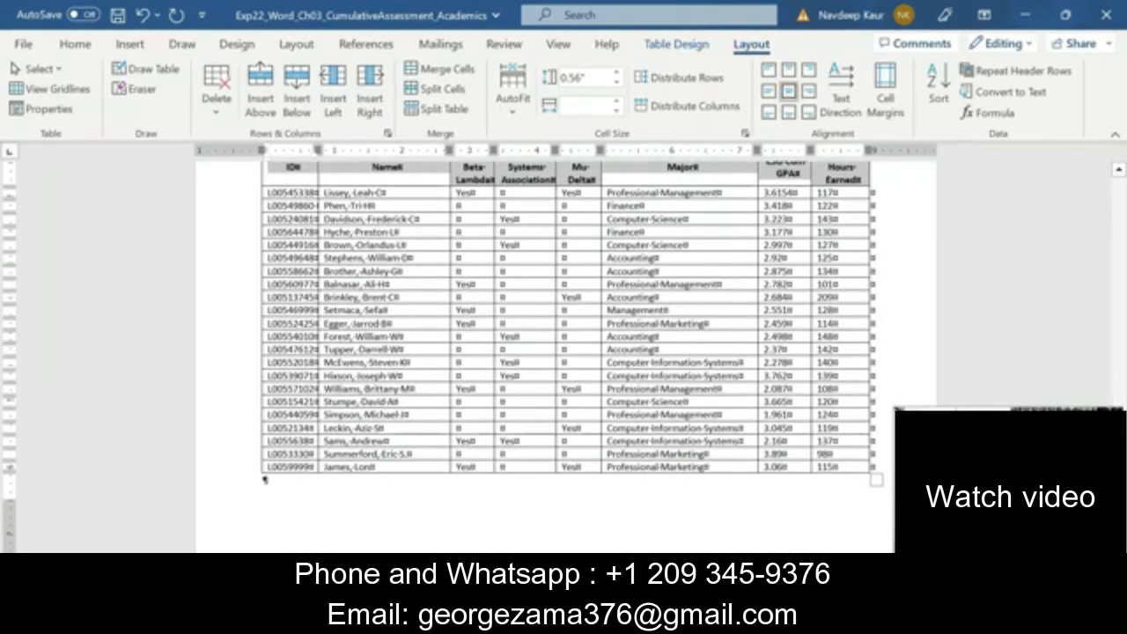
pyautogui.click(835, 468)
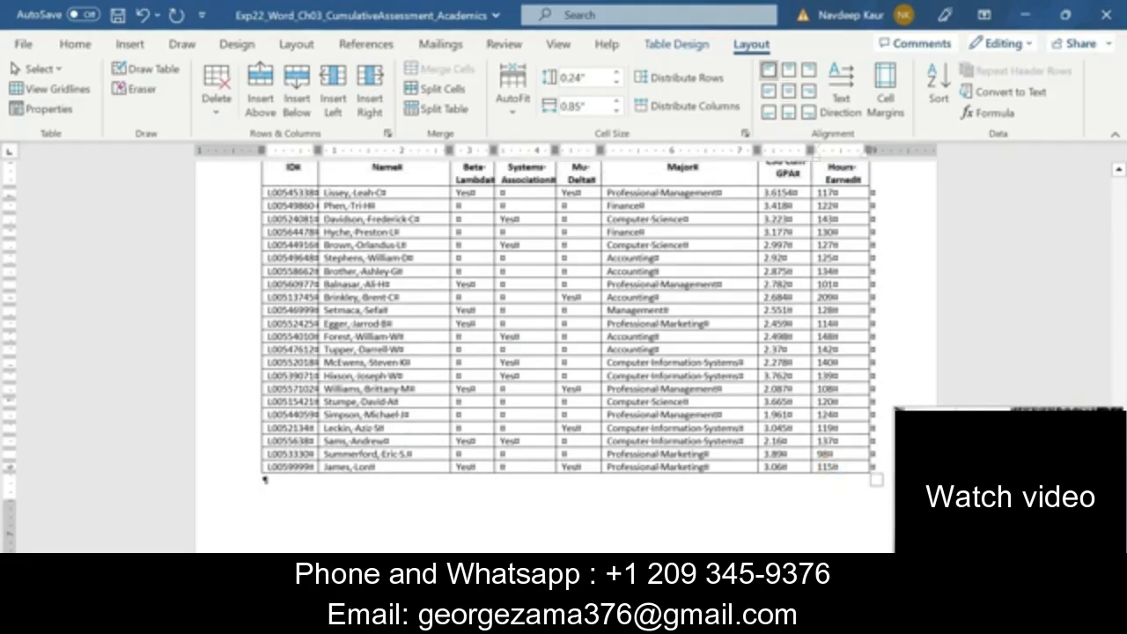
pyautogui.moveTo(720, 619)
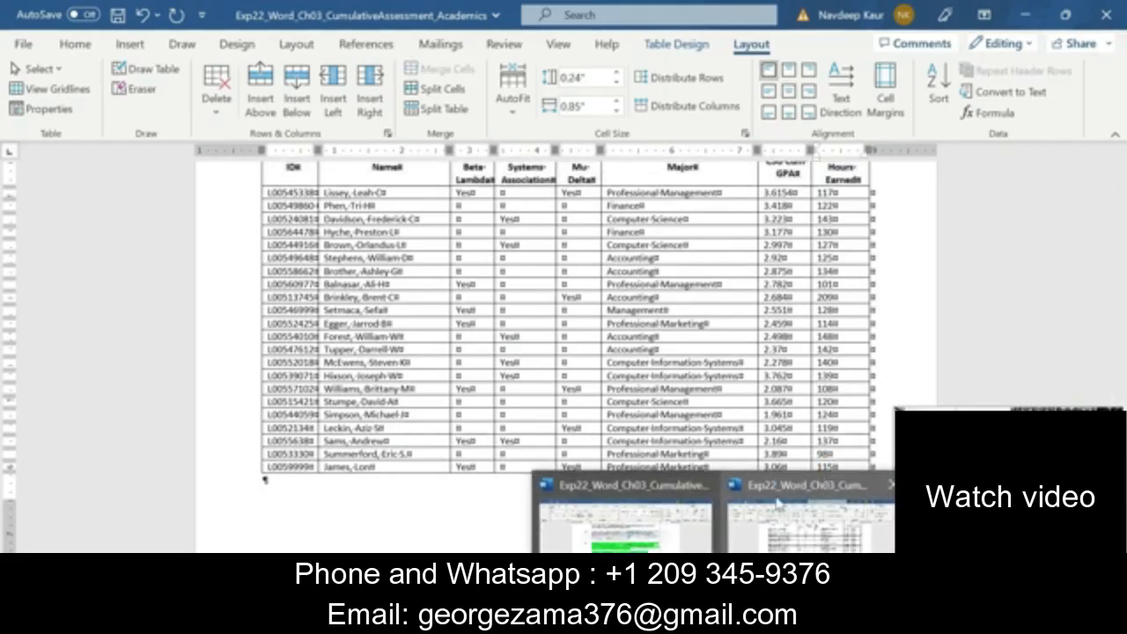
pyautogui.click(662, 524)
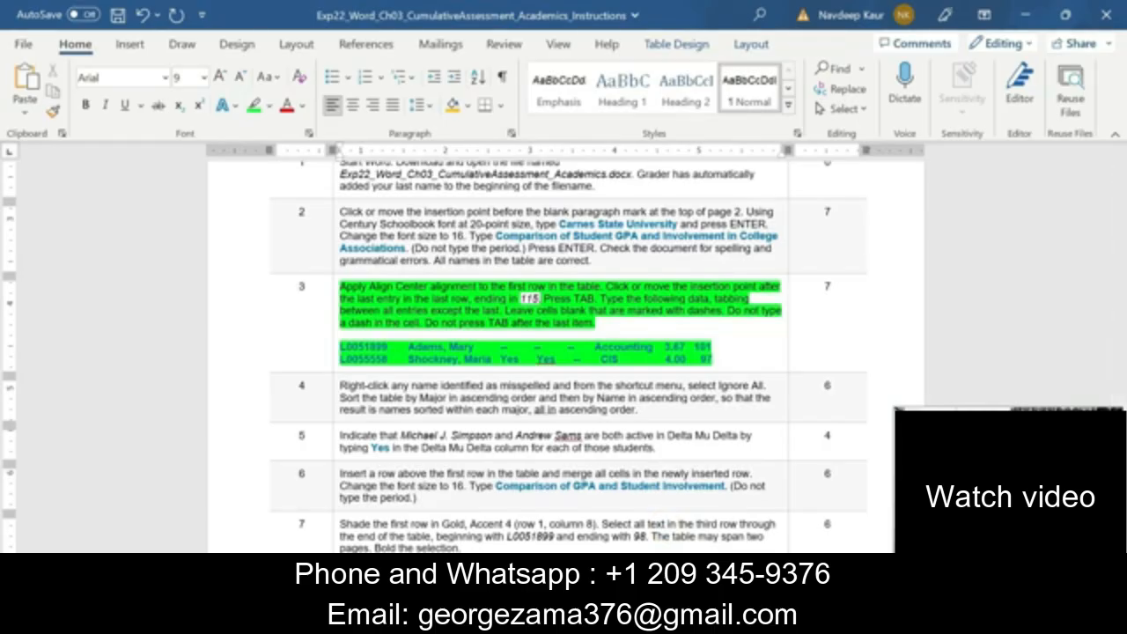
pyautogui.moveTo(720, 619)
pyautogui.click(786, 541)
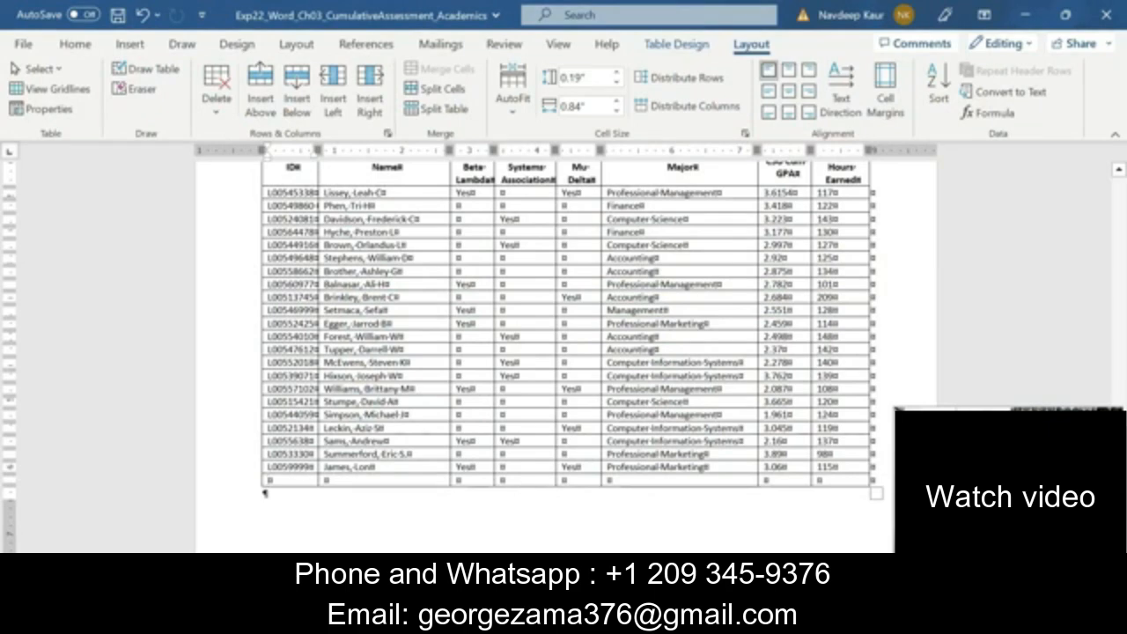
# Copy the first new student's ID from step 3 of the Instructions document into the blank row's ID cell as text only
pyautogui.click(262, 473)
pyautogui.click(267, 482)
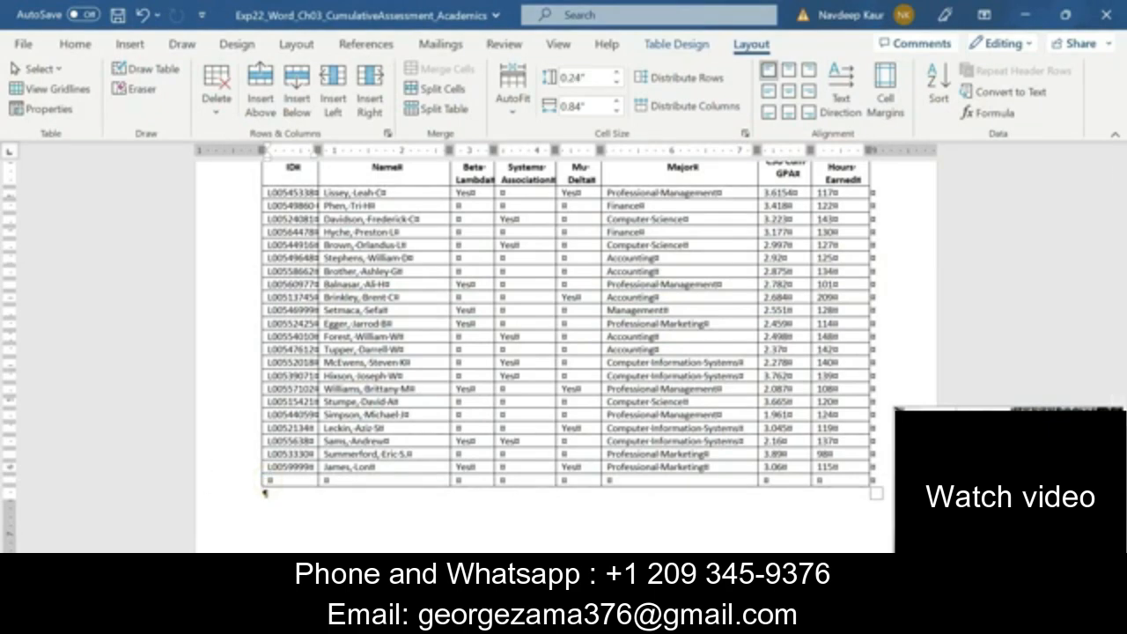
pyautogui.click(719, 619)
pyautogui.click(650, 542)
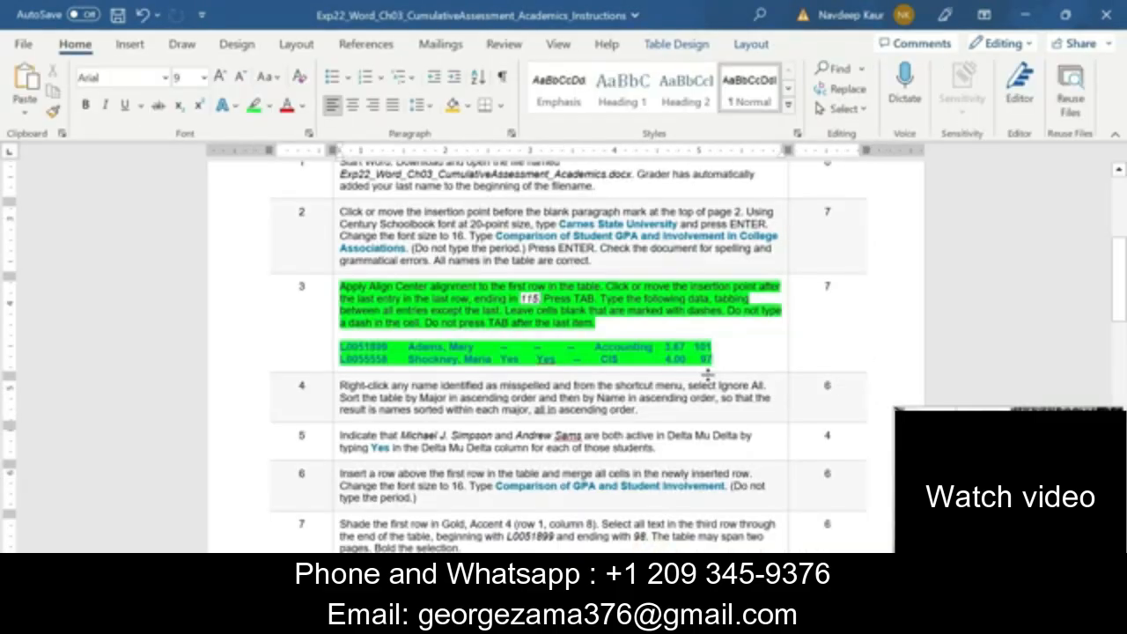
pyautogui.moveTo(719, 362)
pyautogui.mouseDown()
pyautogui.moveTo(726, 375)
pyautogui.moveTo(730, 357)
pyautogui.mouseUp()
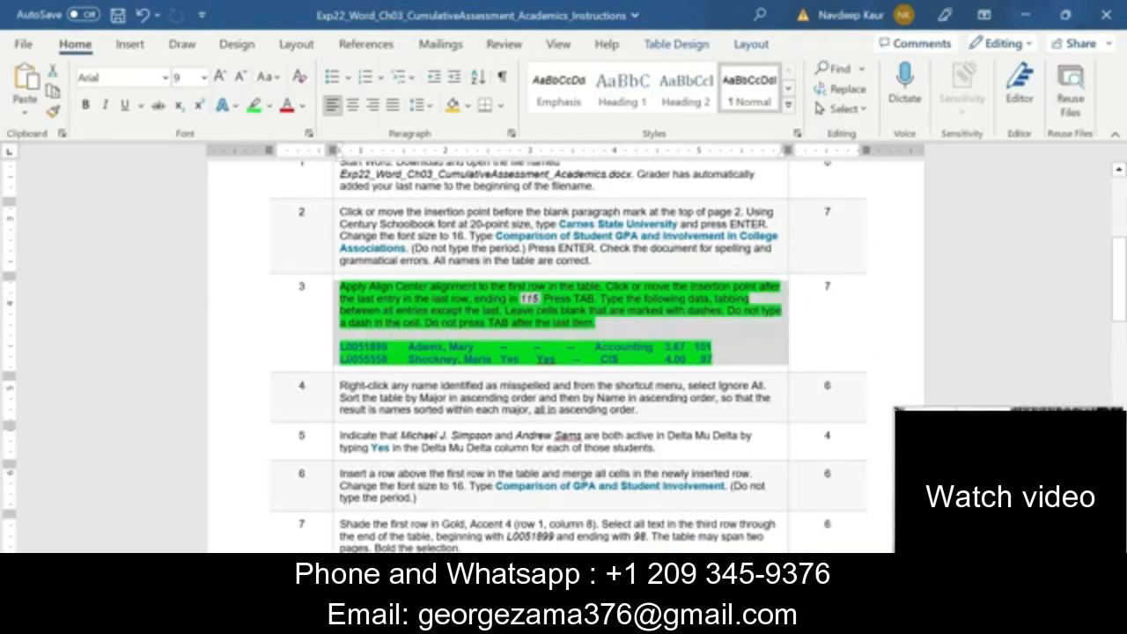
pyautogui.click(729, 356)
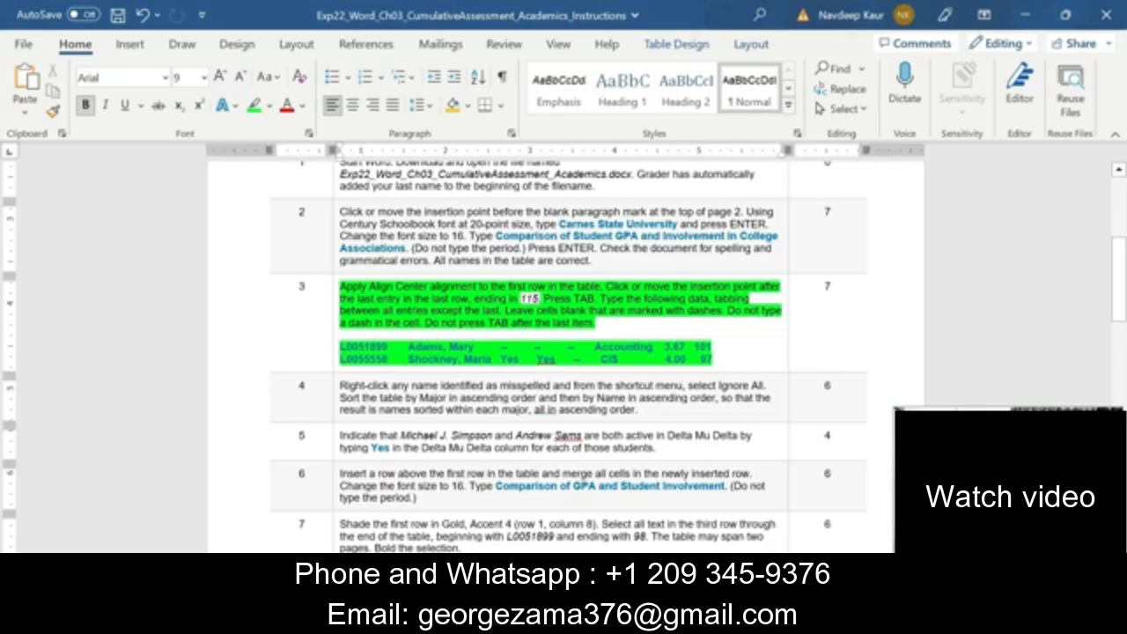
pyautogui.moveTo(341, 346); pyautogui.dragTo(381, 346)
pyautogui.moveTo(656, 546)
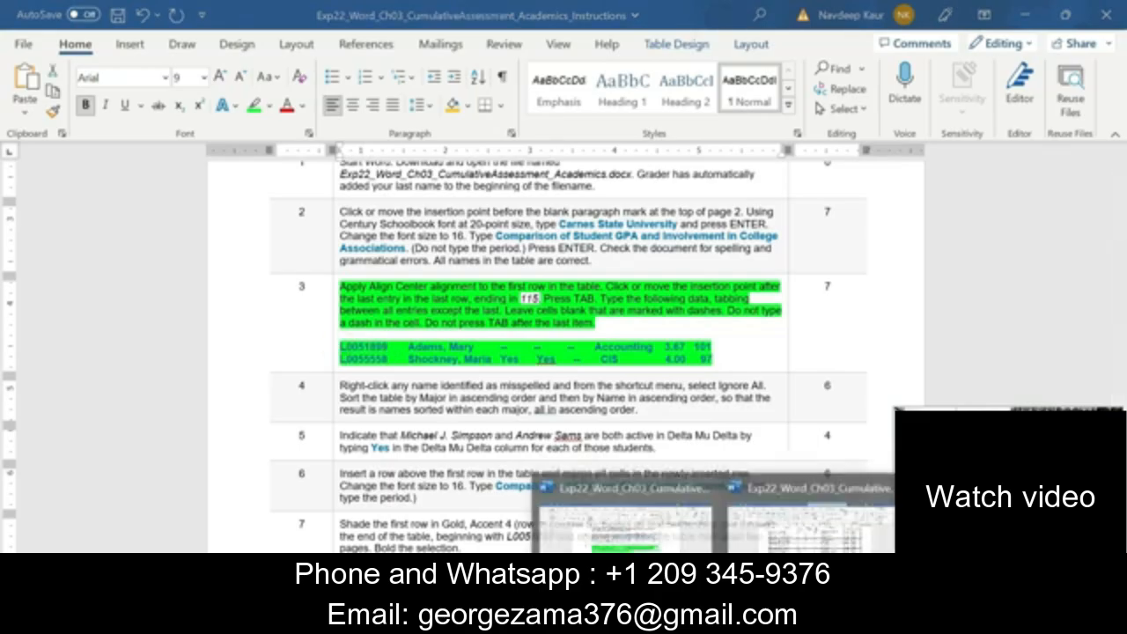
pyautogui.click(746, 542)
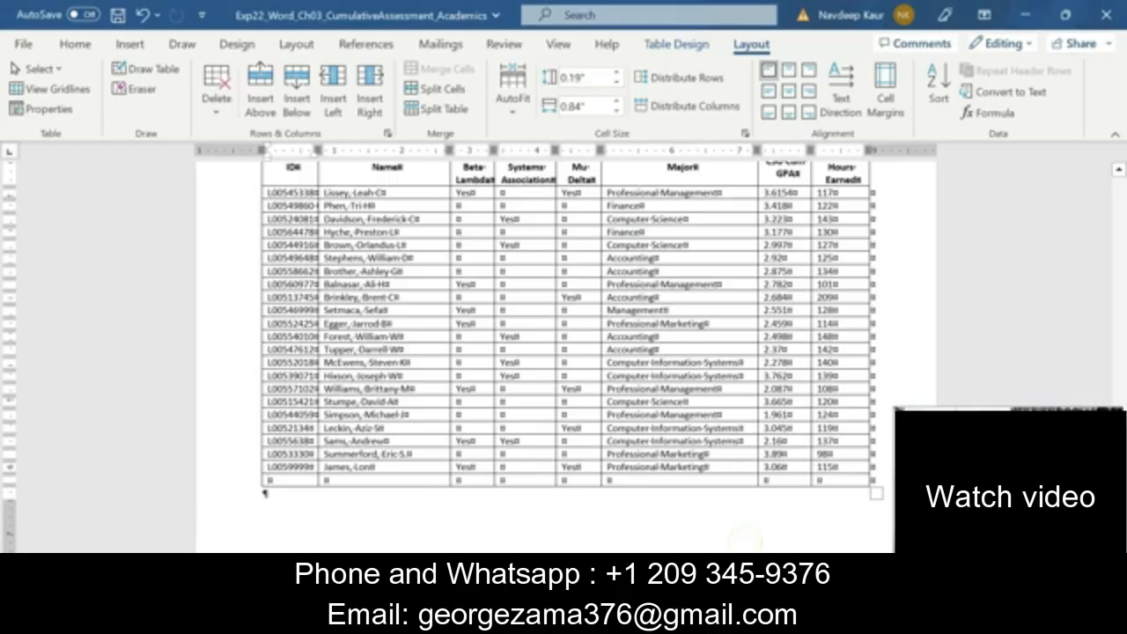
pyautogui.write('L0051899')
pyautogui.click(344, 499)
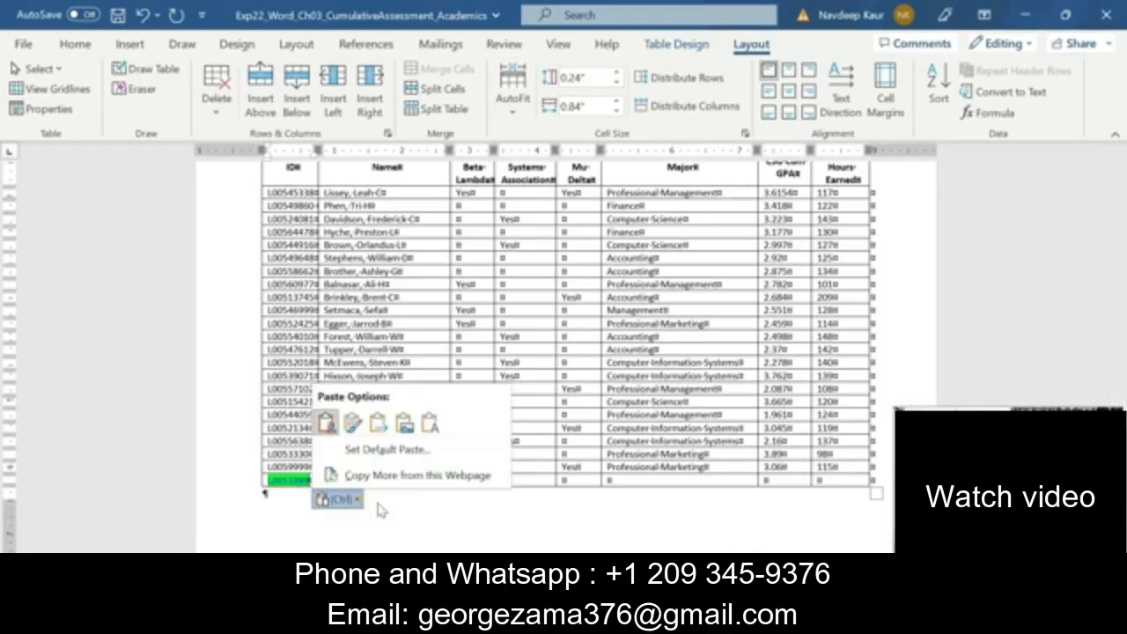
pyautogui.click(434, 423)
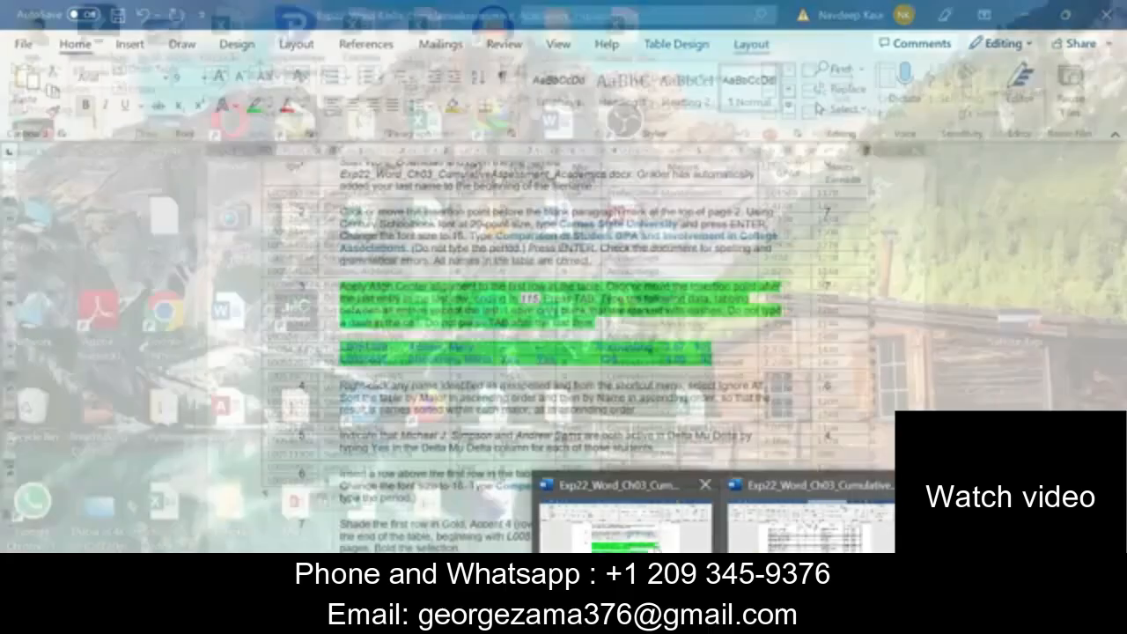
# Copy the first new student's name from step 3 of the Instructions into the new row's Name cell as text only
pyautogui.click(626, 519)
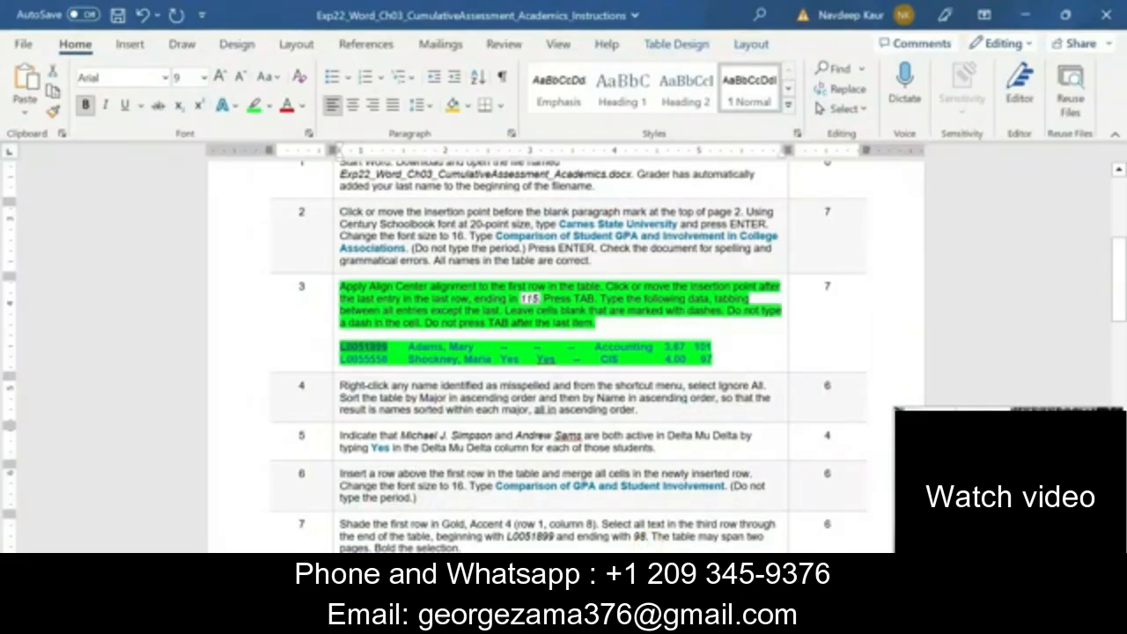
pyautogui.moveTo(407, 346); pyautogui.dragTo(475, 347)
pyautogui.hotkey('ctrl', 'c')
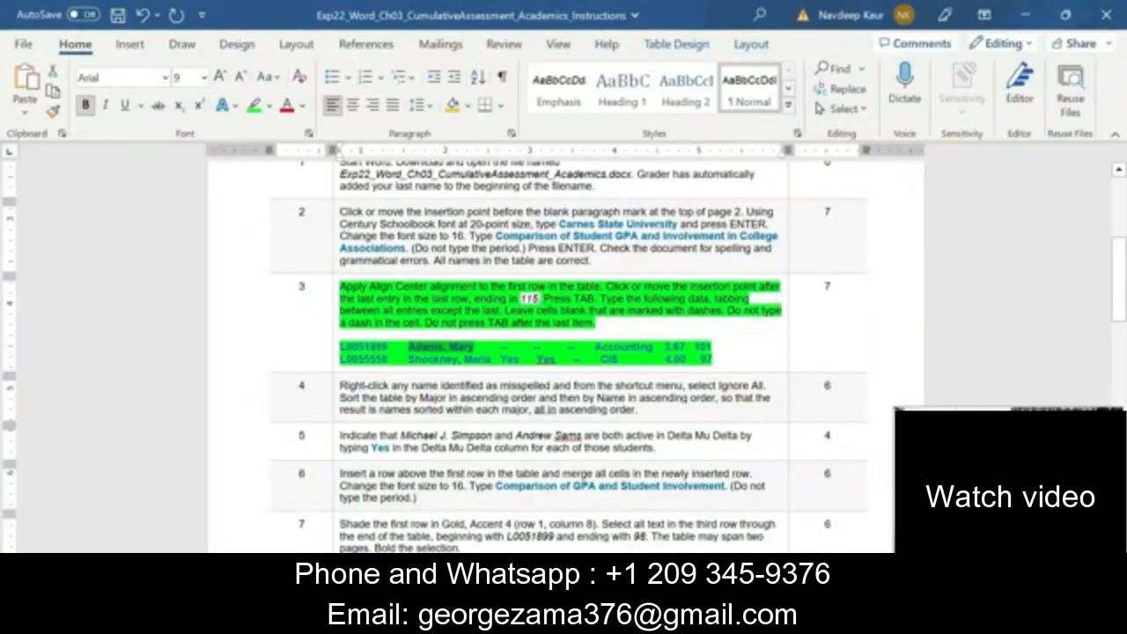
pyautogui.click(711, 618)
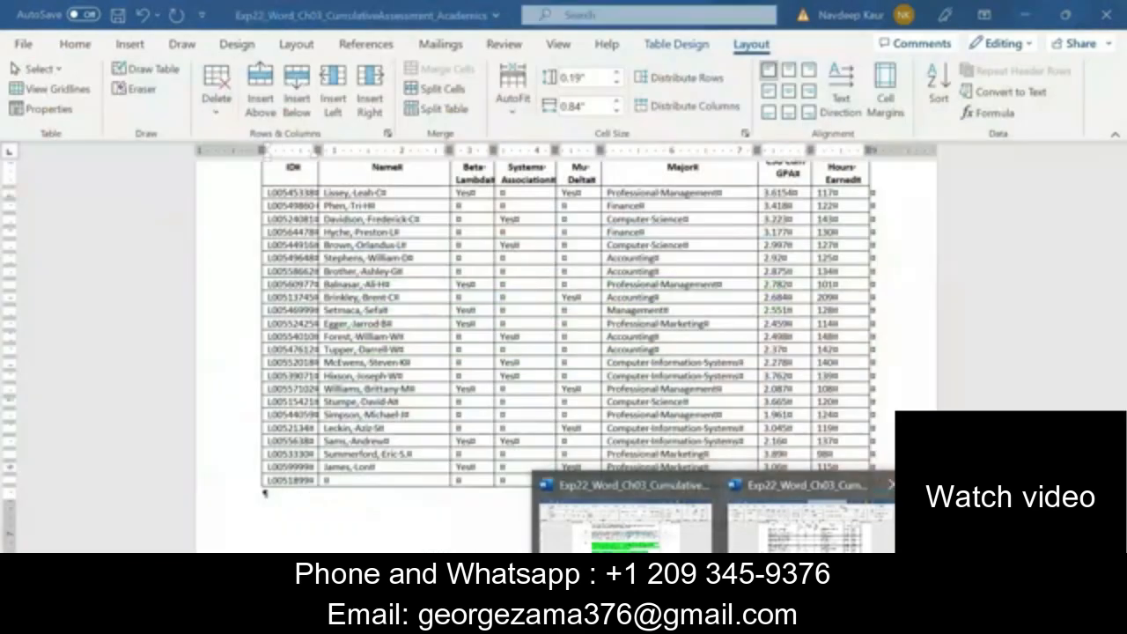
pyautogui.click(761, 548)
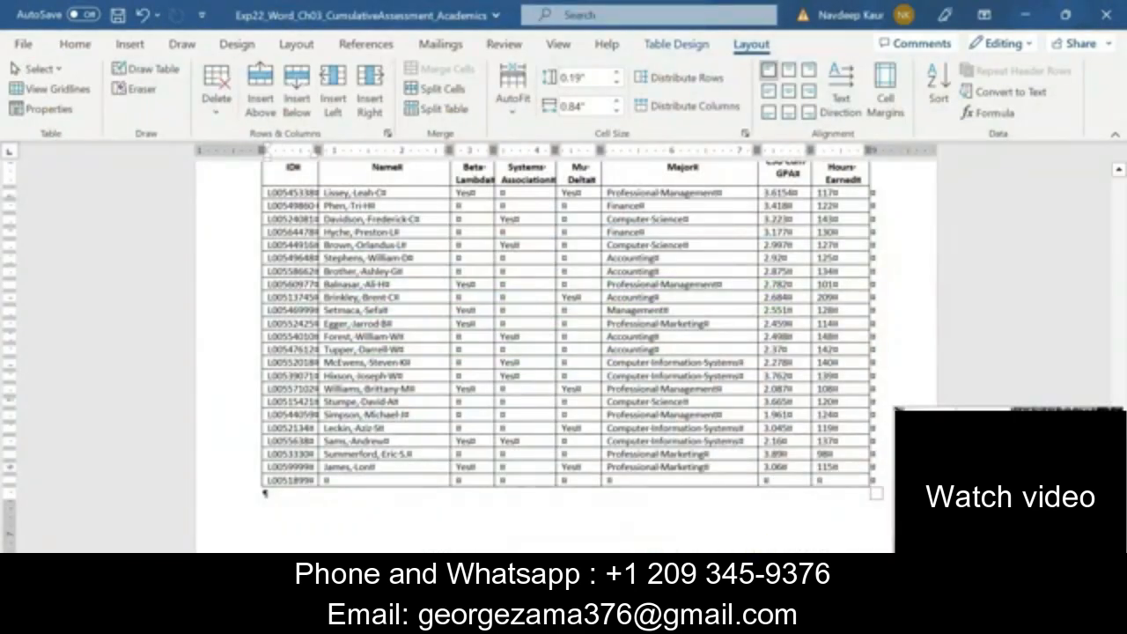
pyautogui.click(359, 478)
pyautogui.hotkey('ctrl', 'v')
pyautogui.click(430, 500)
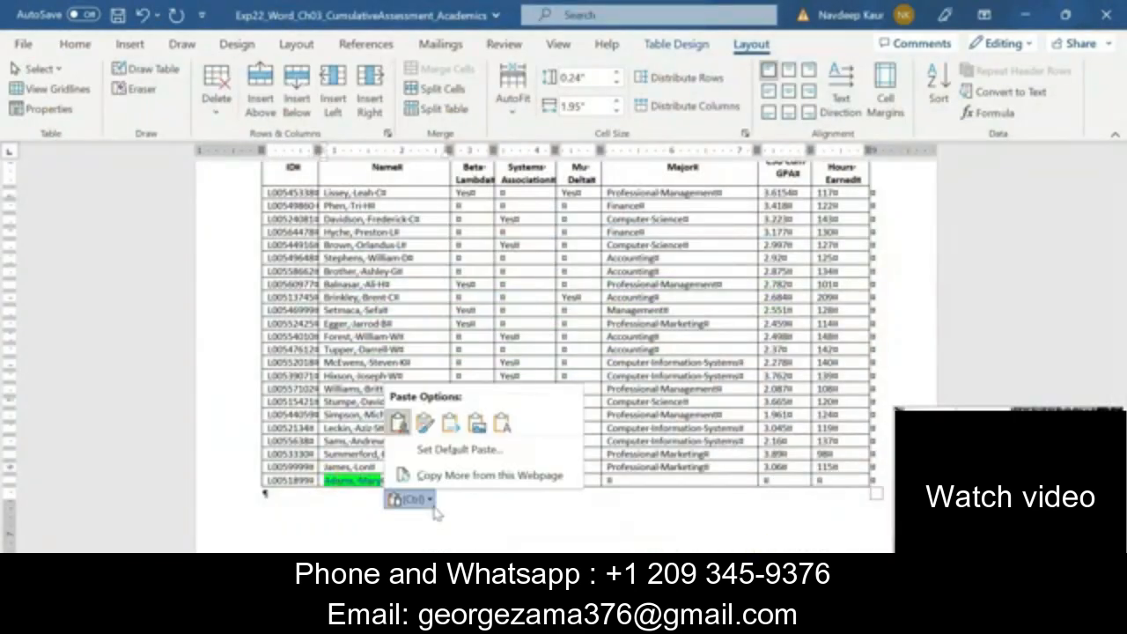
pyautogui.click(502, 424)
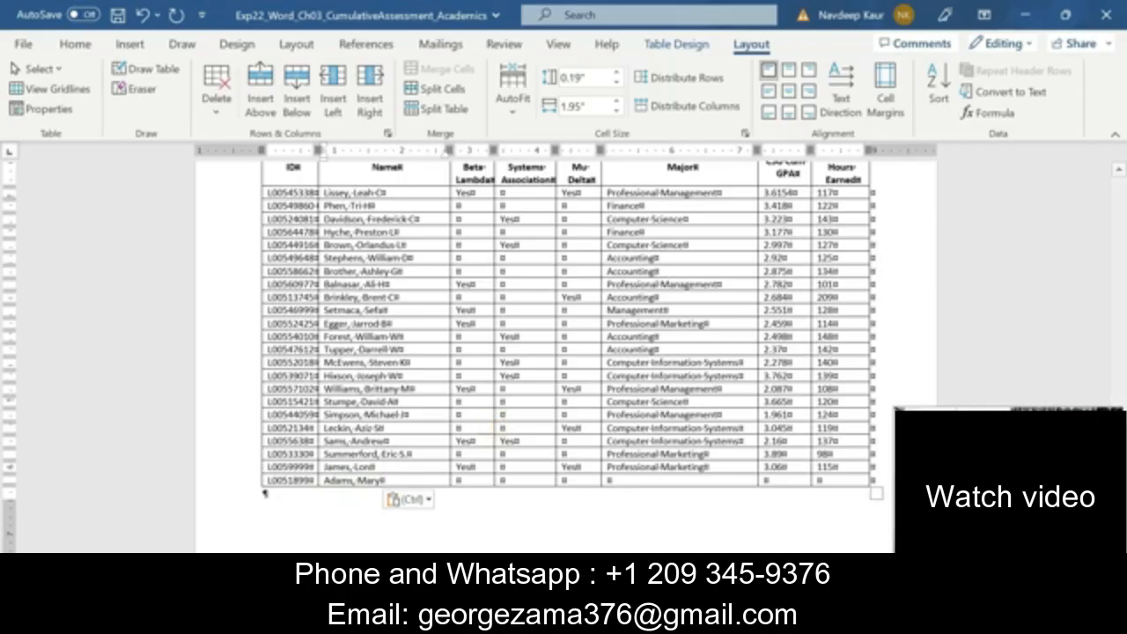
# Copy the major "Accounting" from step 3 of the Instructions into the new row's Major cell as text only
pyautogui.click(719, 619)
pyautogui.click(761, 540)
pyautogui.click(719, 619)
pyautogui.click(638, 538)
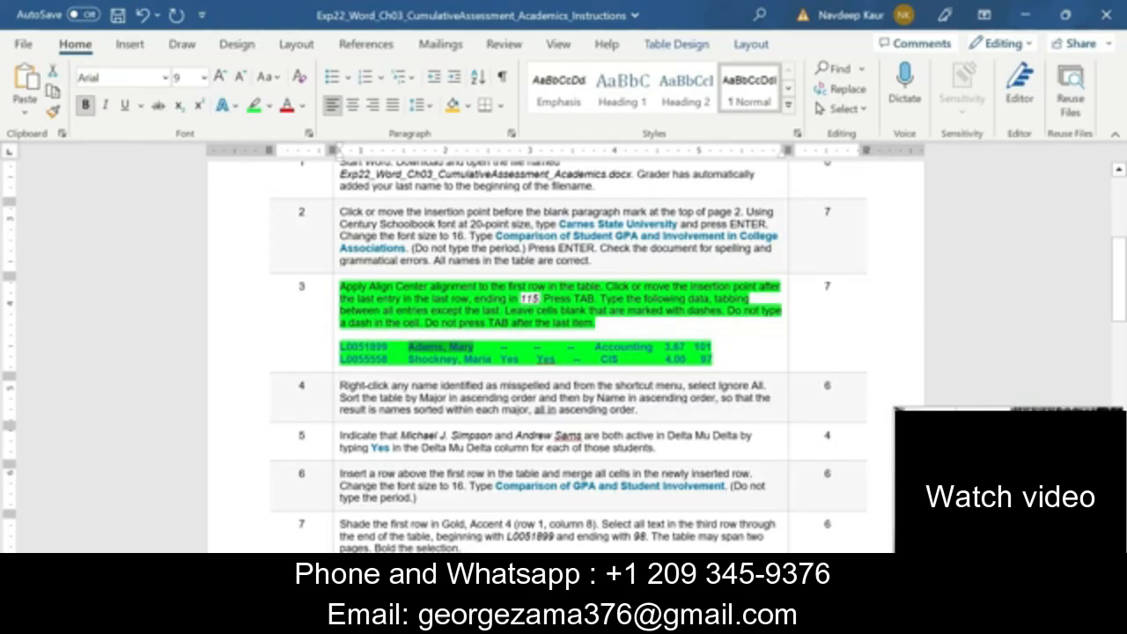
pyautogui.doubleClick(596, 346)
pyautogui.hotkey('ctrl', 'c')
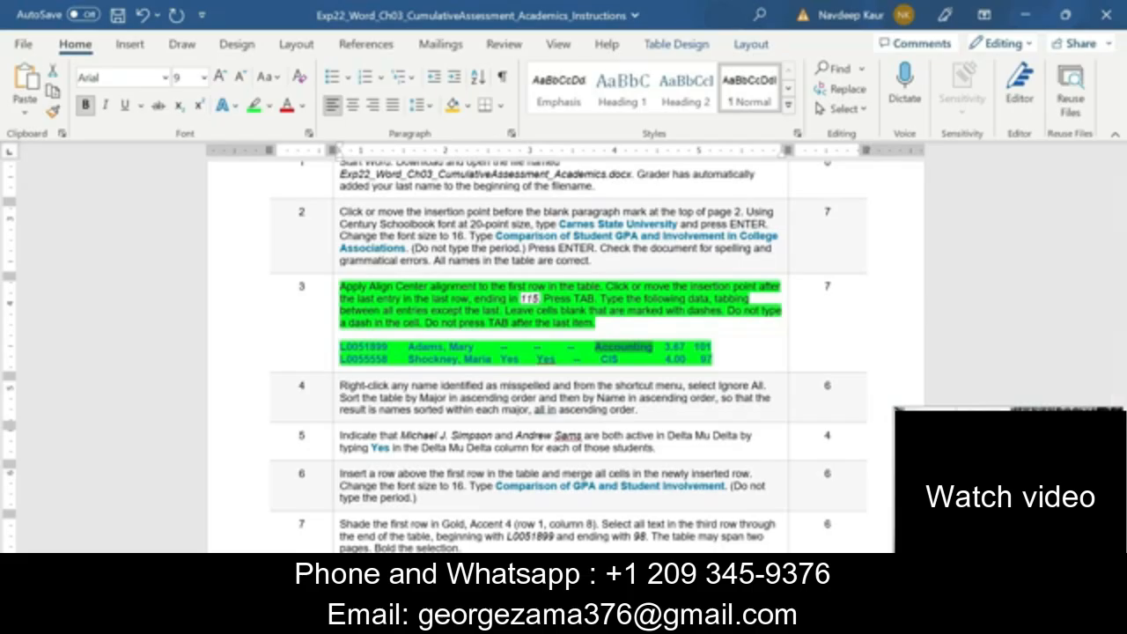
pyautogui.click(711, 618)
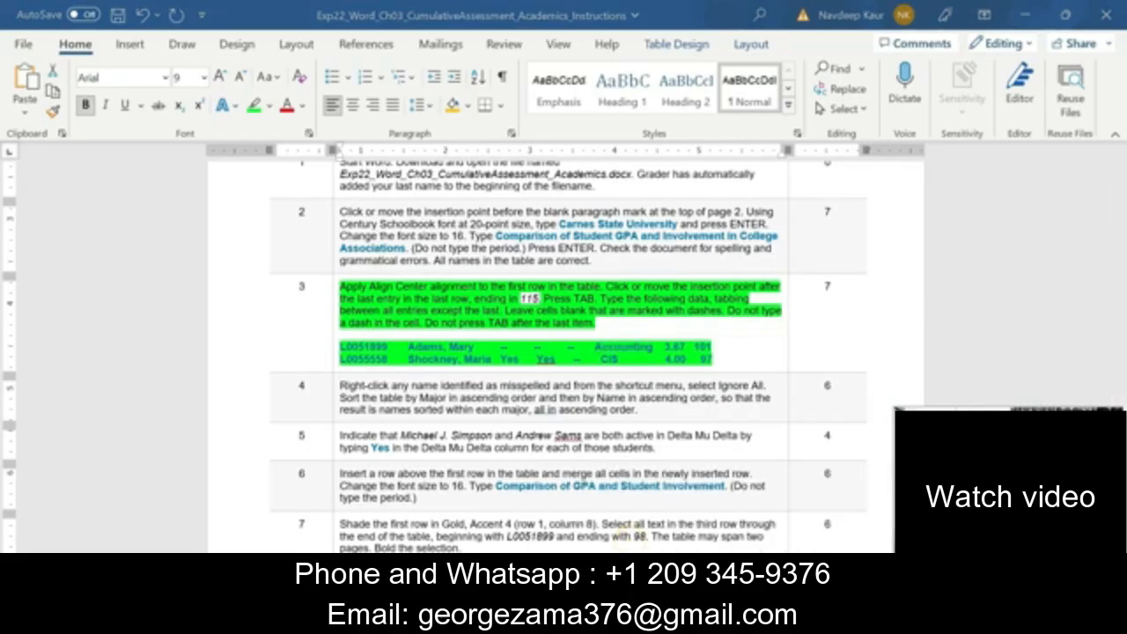
pyautogui.click(759, 547)
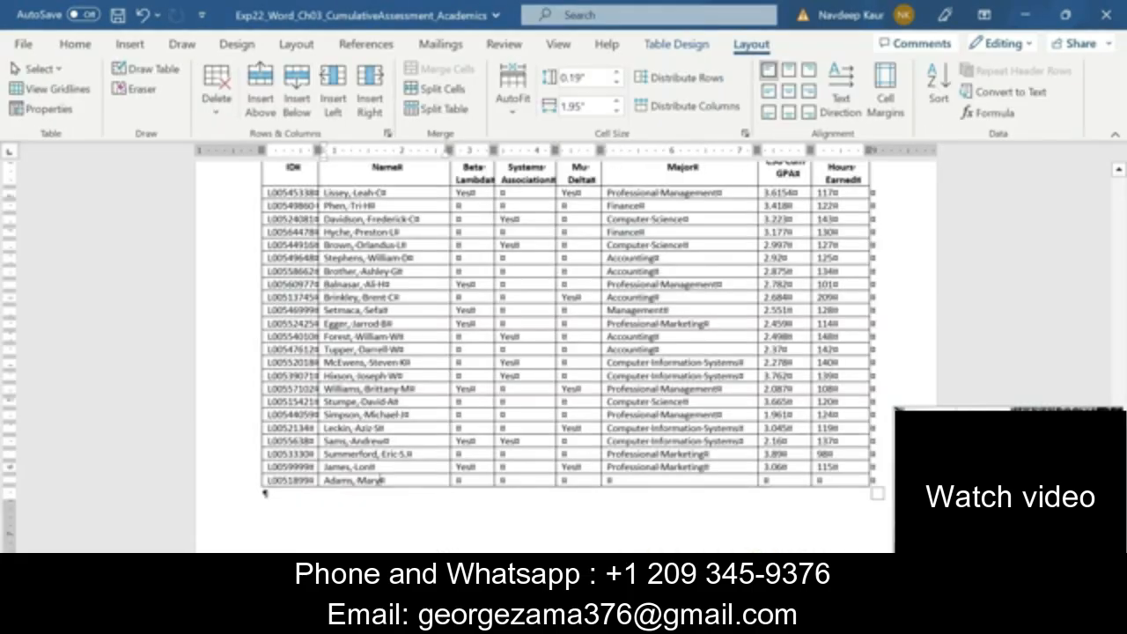
pyautogui.click(627, 482)
pyautogui.hotkey('ctrl', 'v')
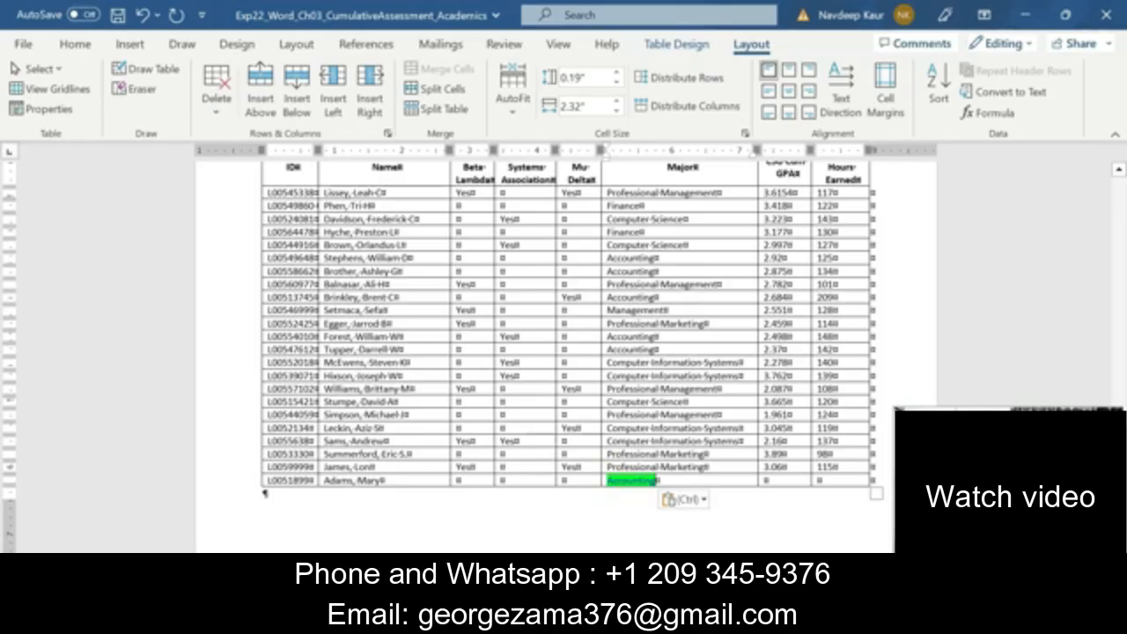
pyautogui.click(705, 502)
pyautogui.click(776, 423)
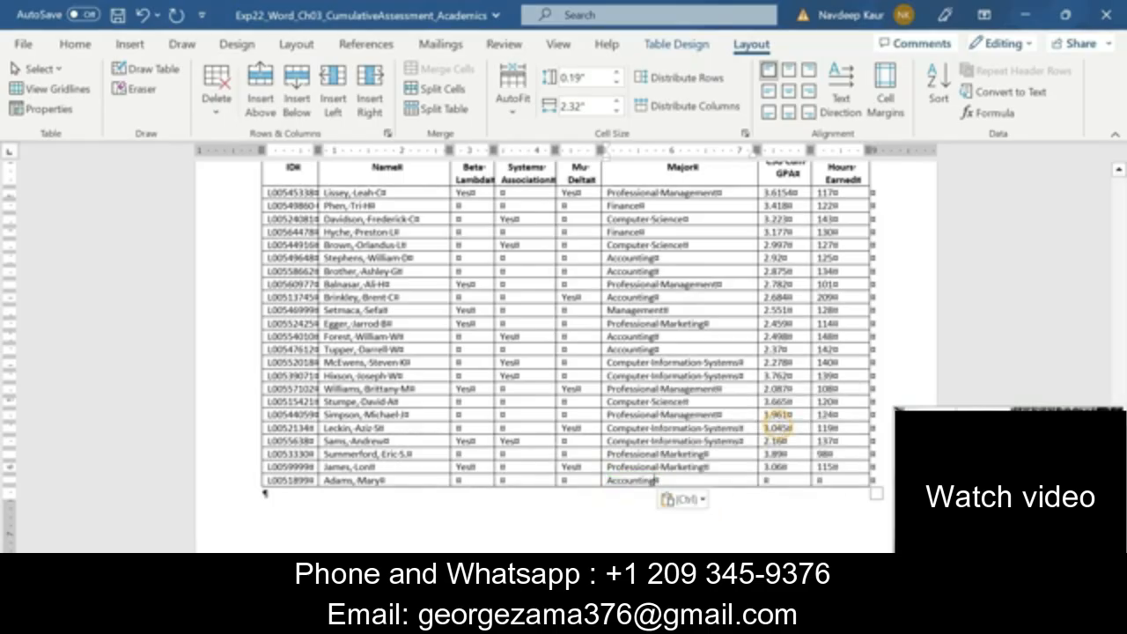
# Enter GPA 3.67 and 101 hours earned for the first new student, and add another blank row below
pyautogui.click(766, 483)
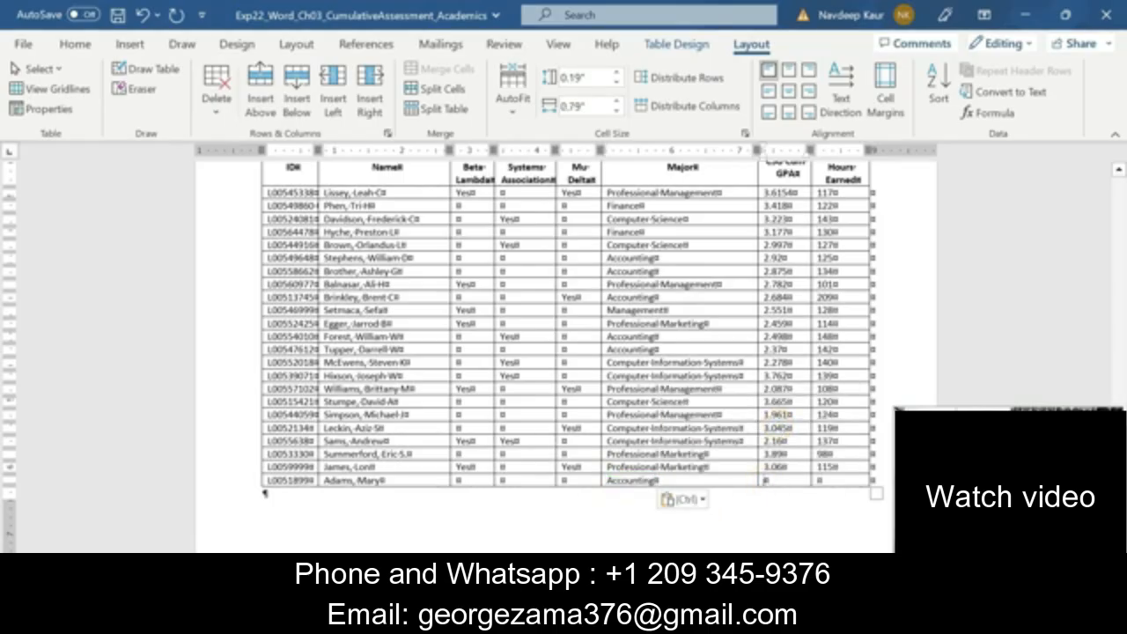
pyautogui.write('3.67')
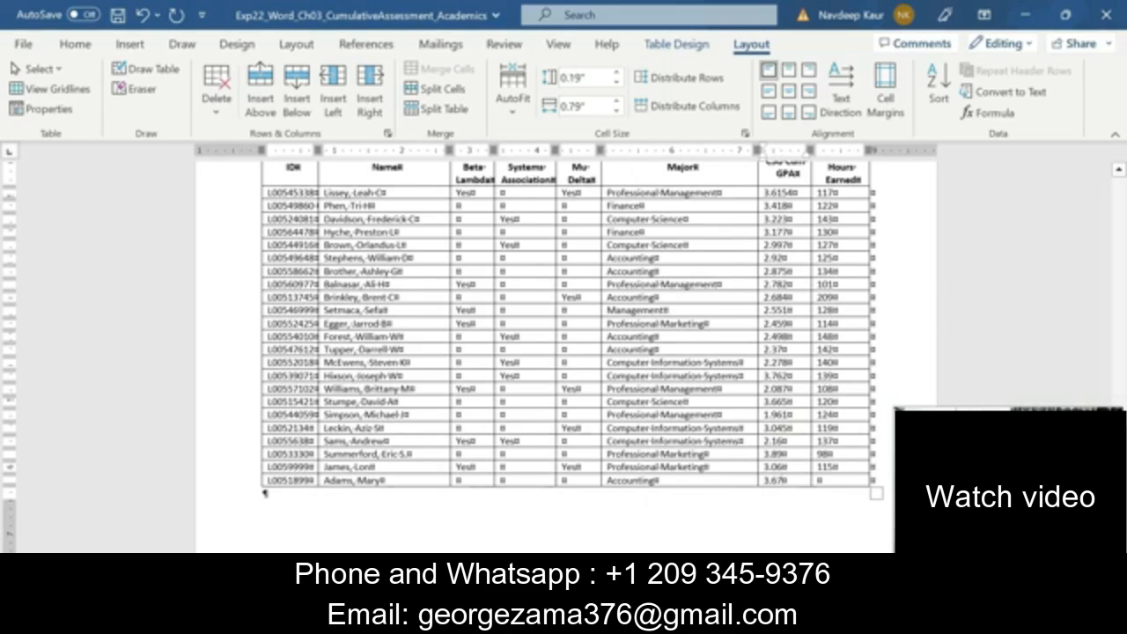
pyautogui.click(819, 480)
pyautogui.write('10')
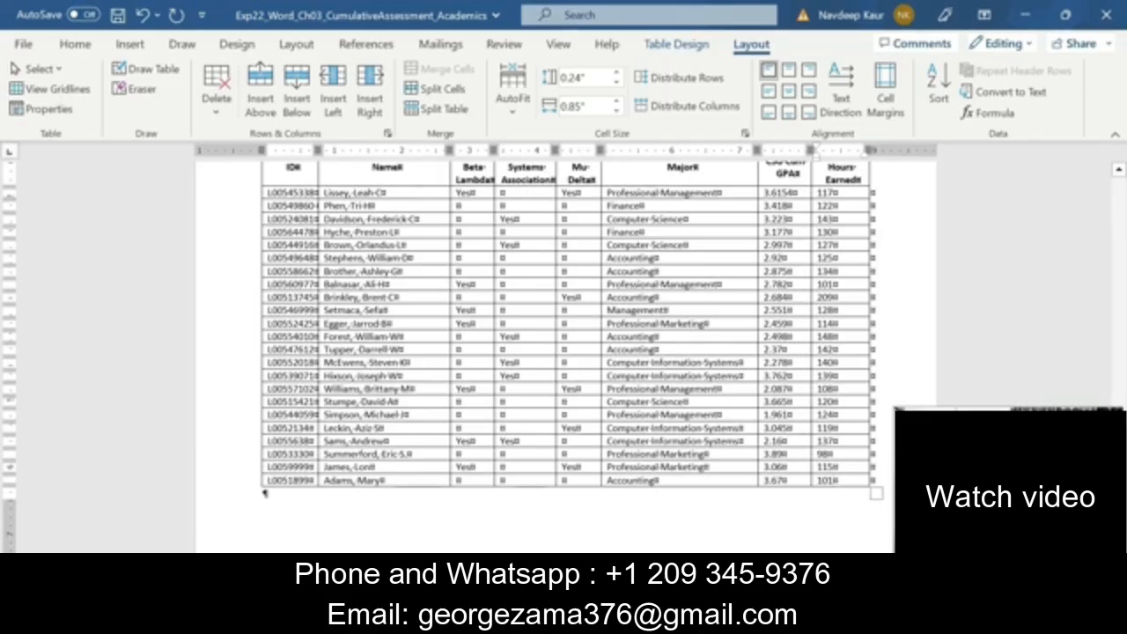
pyautogui.write('1')
pyautogui.press('Tab')
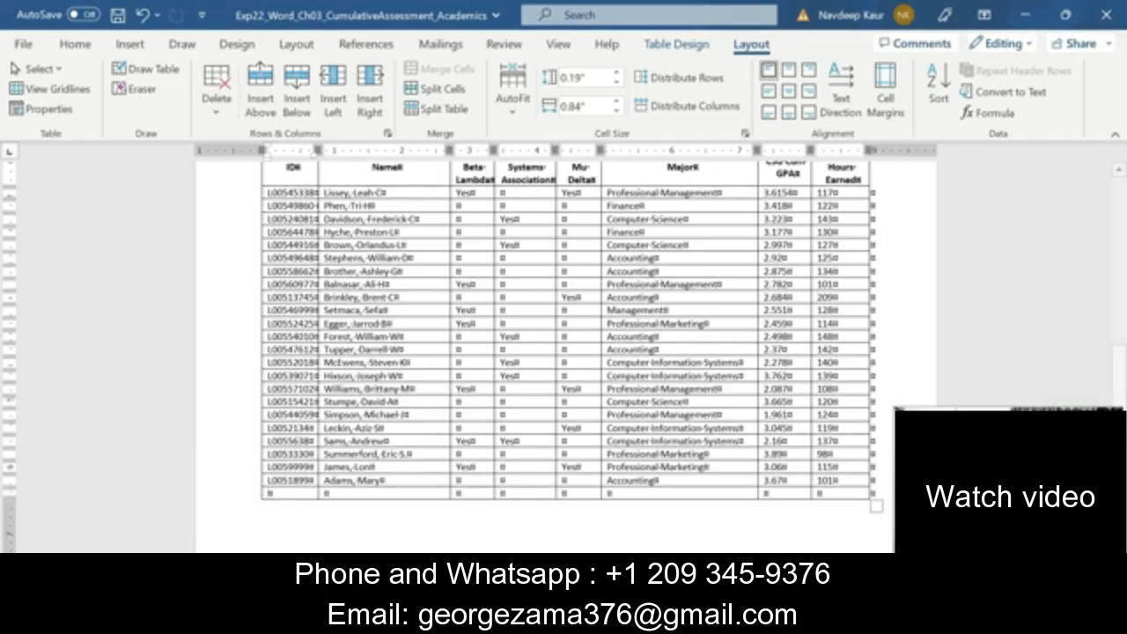
# Copy the second new student's ID from step 3 of the Instructions into the last row's ID cell as text only
pyautogui.click(720, 620)
pyautogui.click(626, 521)
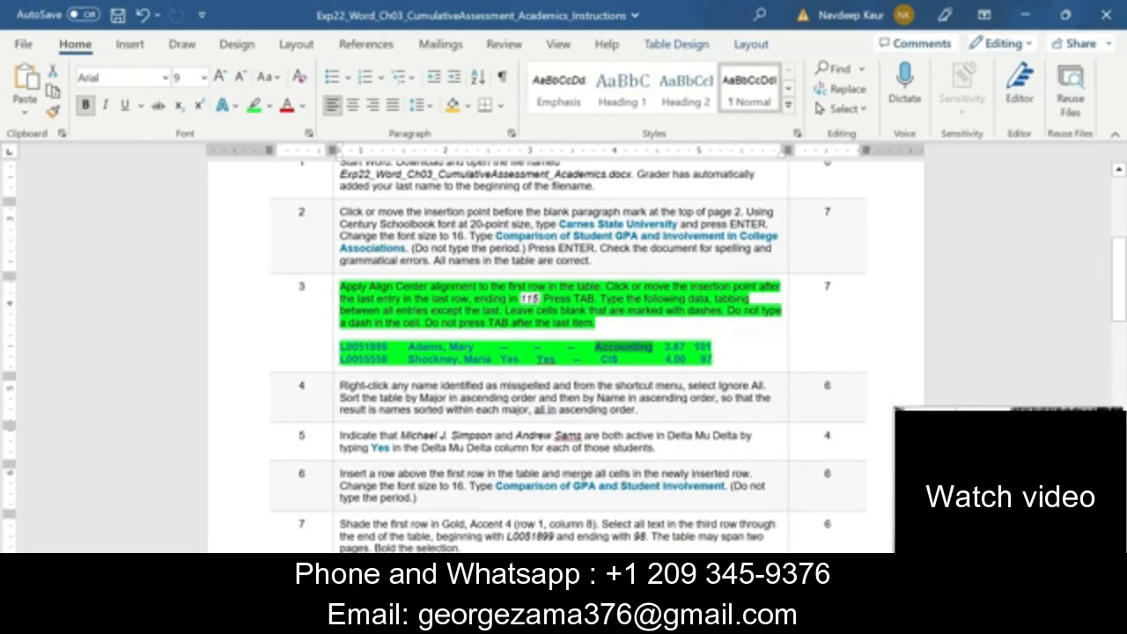
pyautogui.doubleClick(363, 360)
pyautogui.hotkey('ctrl', 'c')
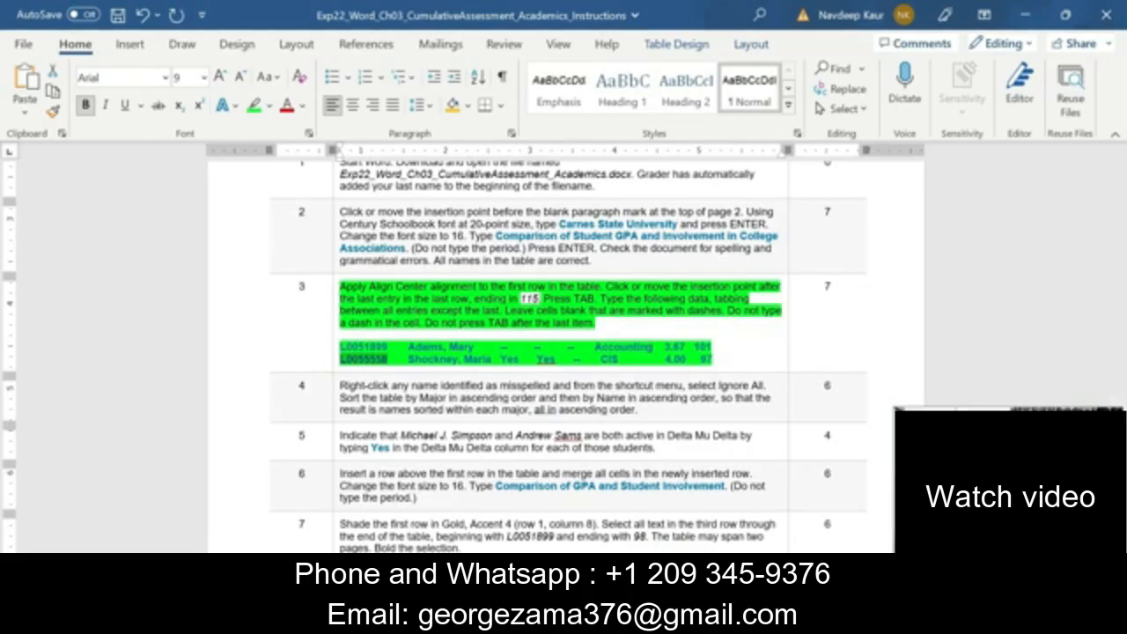
pyautogui.click(710, 619)
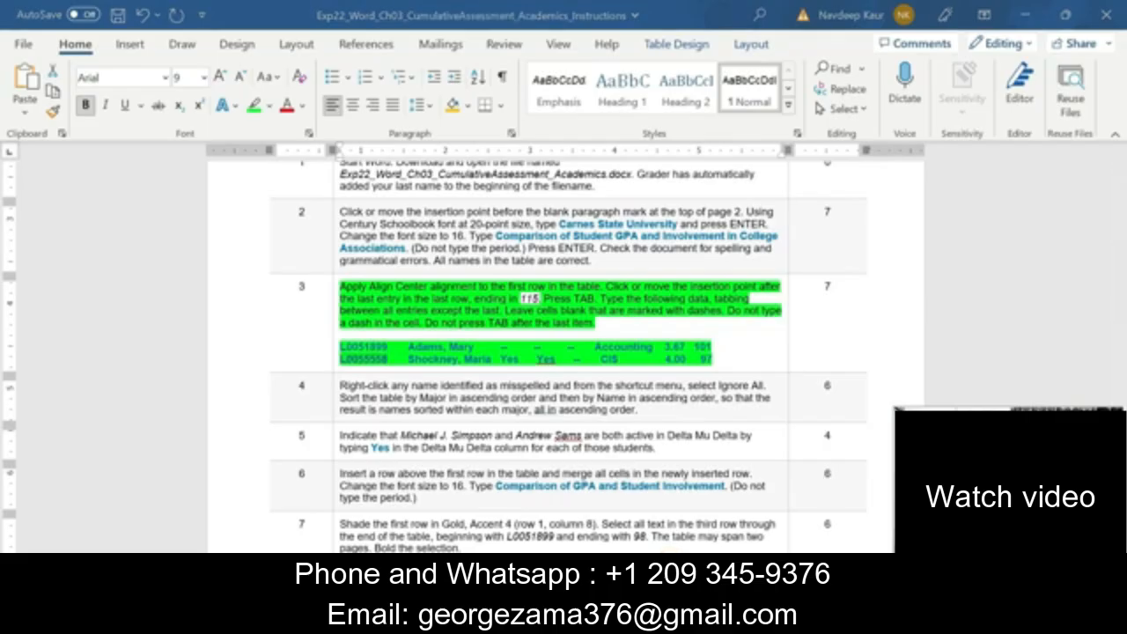
pyautogui.click(778, 560)
pyautogui.hotkey('ctrl', 'v')
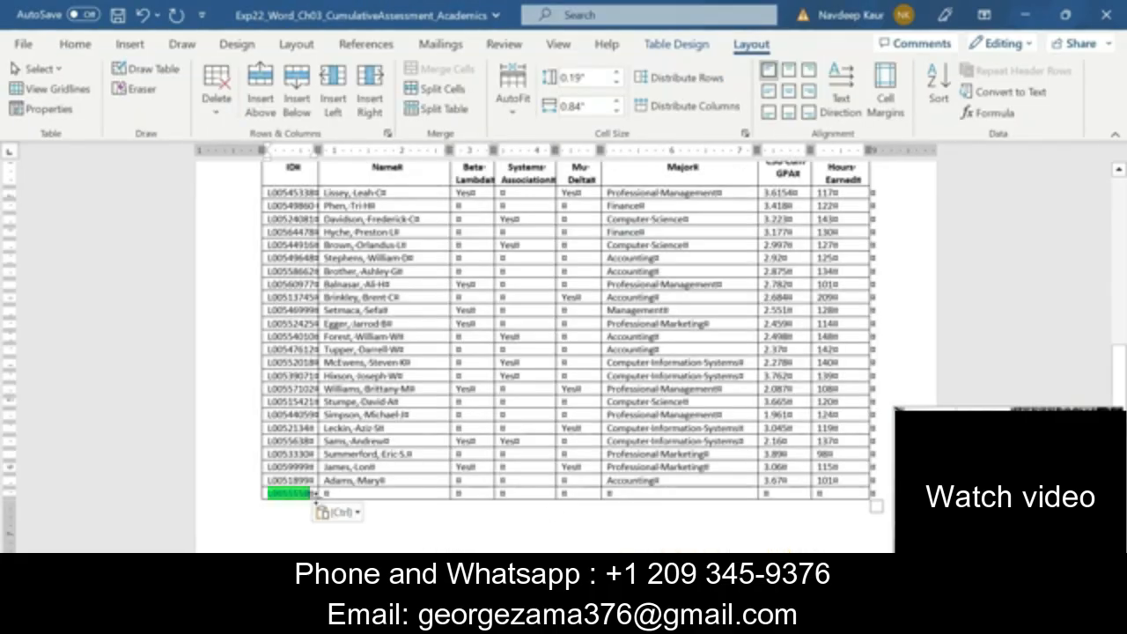
pyautogui.click(357, 512)
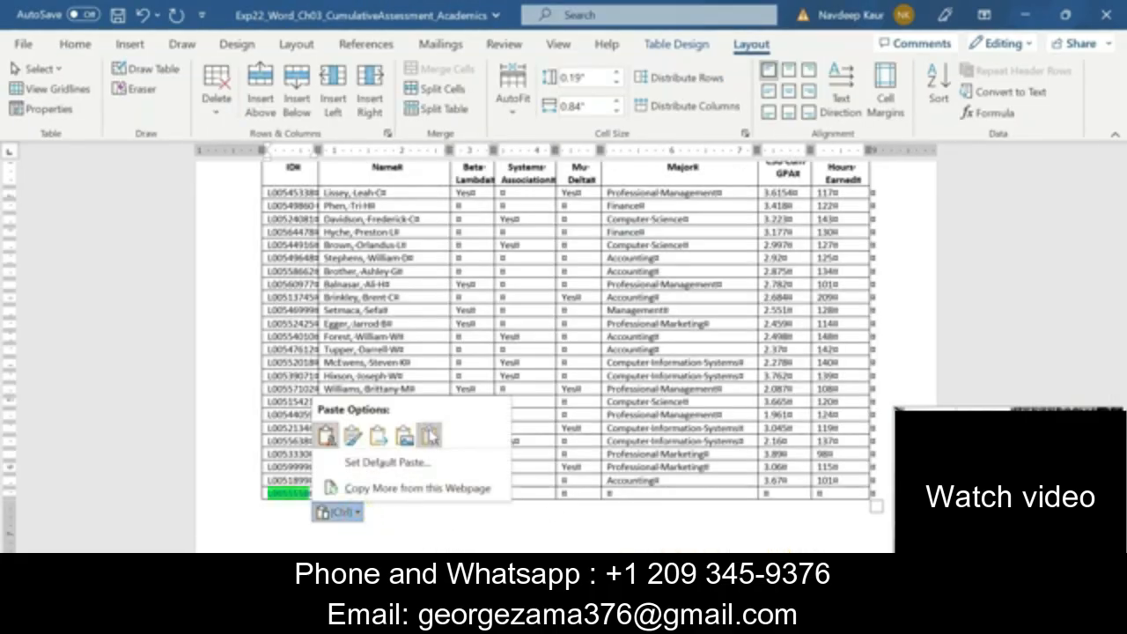
pyautogui.click(429, 436)
# Copy the second new student's name from step 3 of the Instructions into the last row's Name cell as text only
pyautogui.moveTo(710, 619)
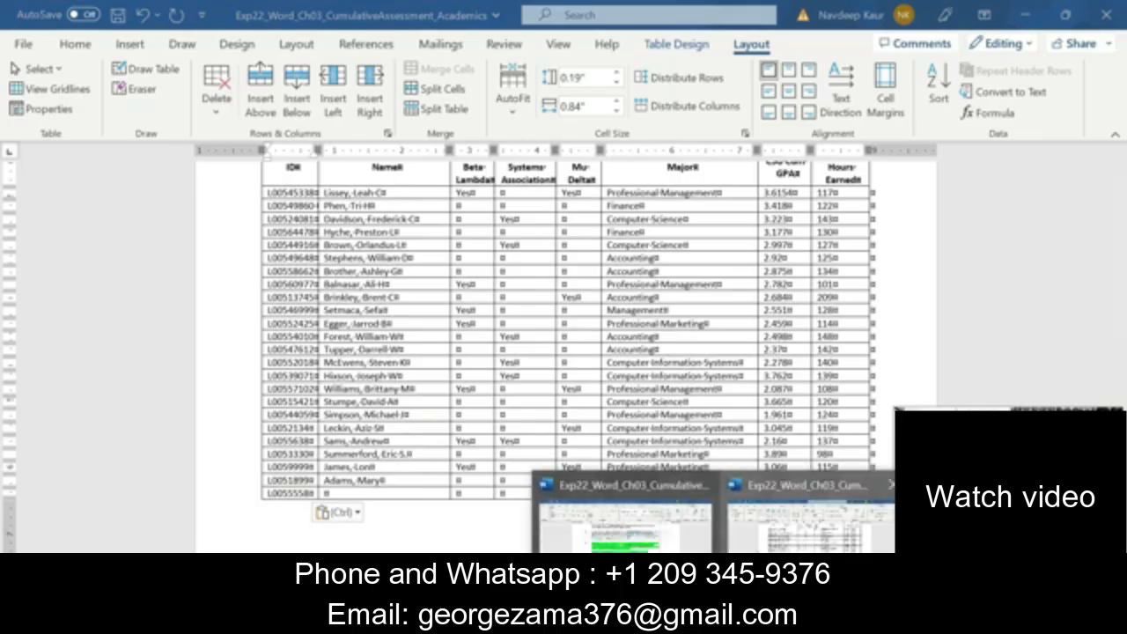
pyautogui.click(625, 520)
pyautogui.moveTo(408, 359); pyautogui.dragTo(493, 359)
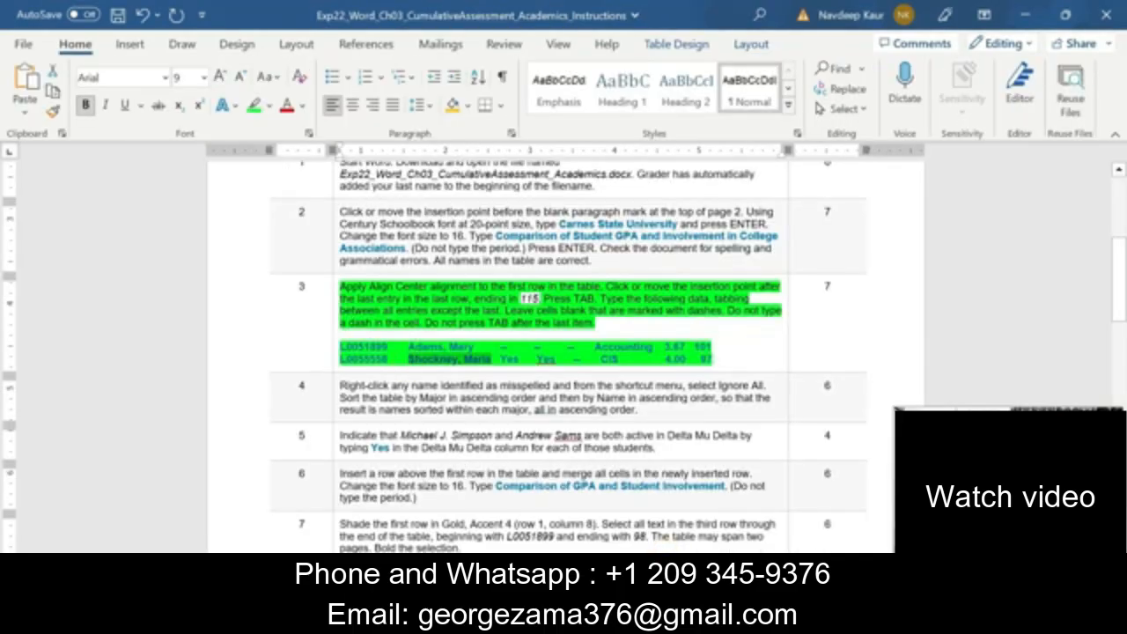
pyautogui.hotkey('ctrl', 'c')
pyautogui.click(715, 619)
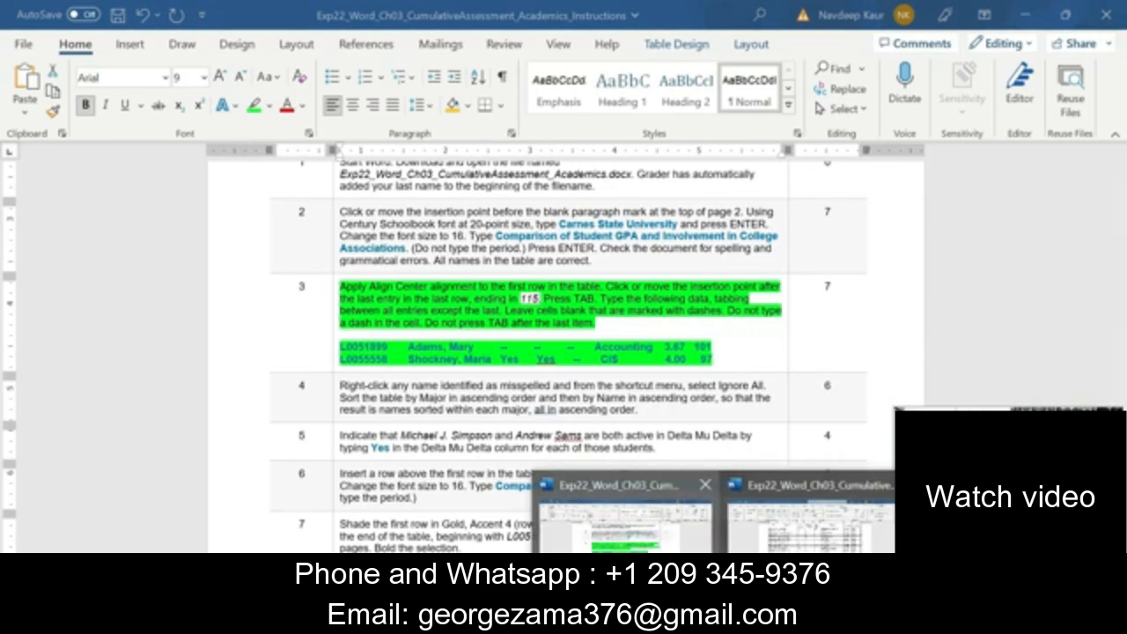
pyautogui.click(809, 519)
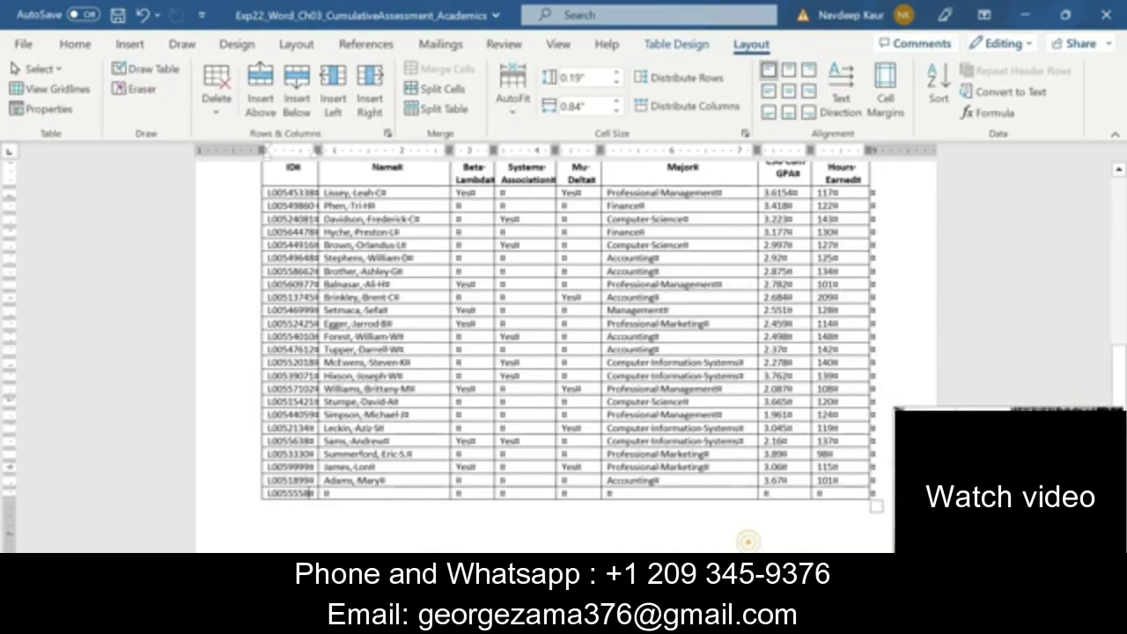
pyautogui.click(348, 493)
pyautogui.hotkey('ctrl', 'v')
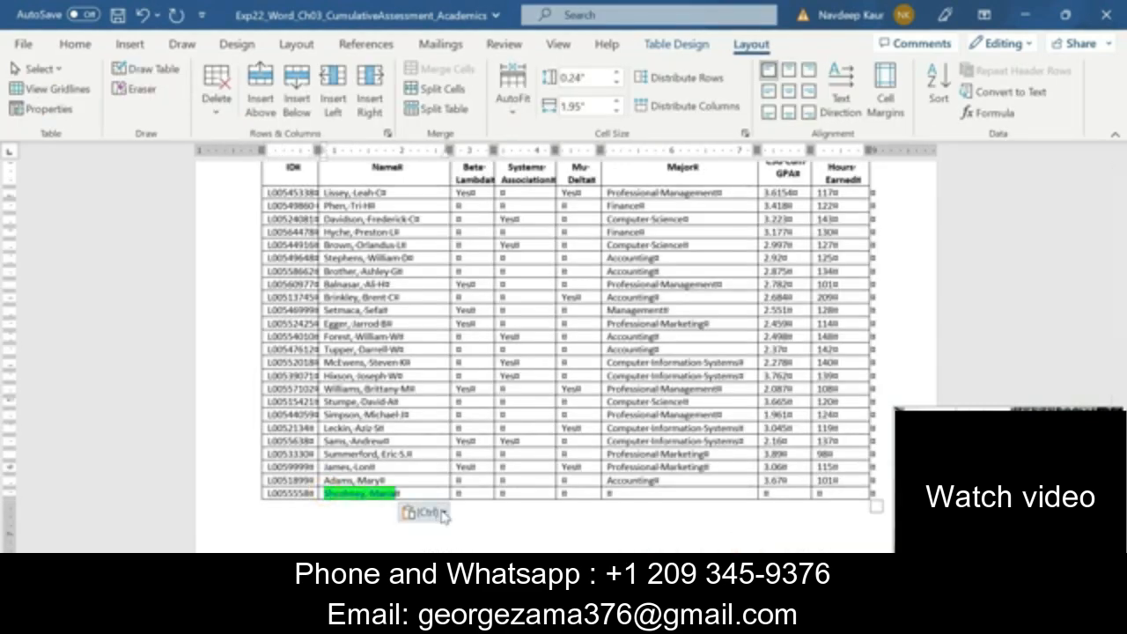
pyautogui.click(440, 512)
pyautogui.click(515, 434)
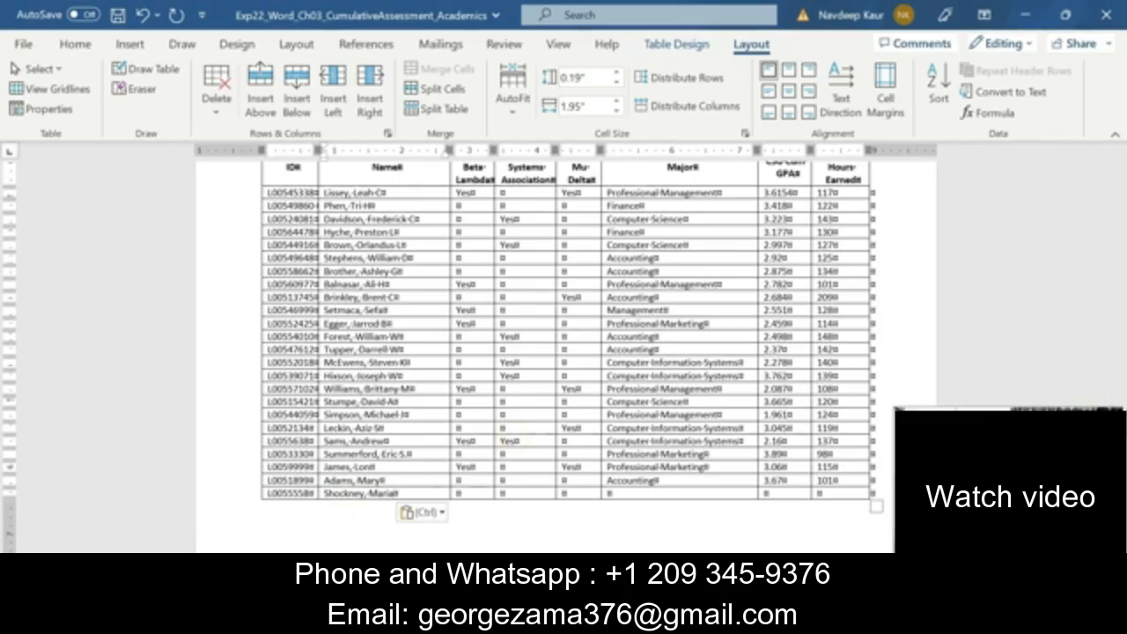
# Following step 3 of the Instructions, enter Yes for Phi Beta Lambda and Information Systems Association in the last student's row
pyautogui.click(714, 619)
pyautogui.click(625, 519)
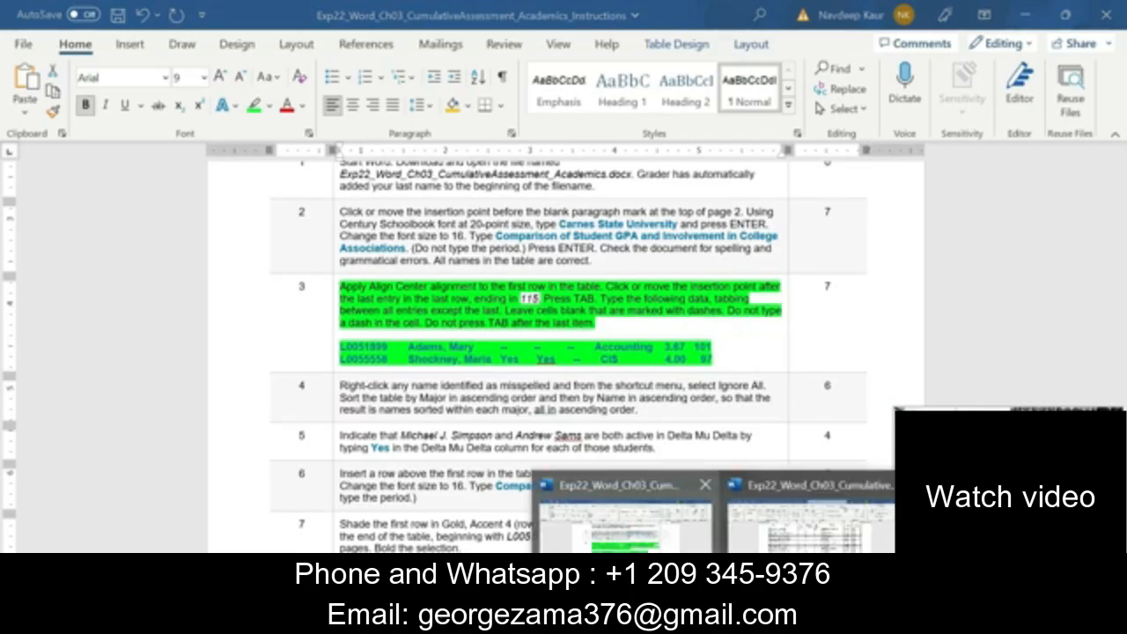
pyautogui.click(715, 619)
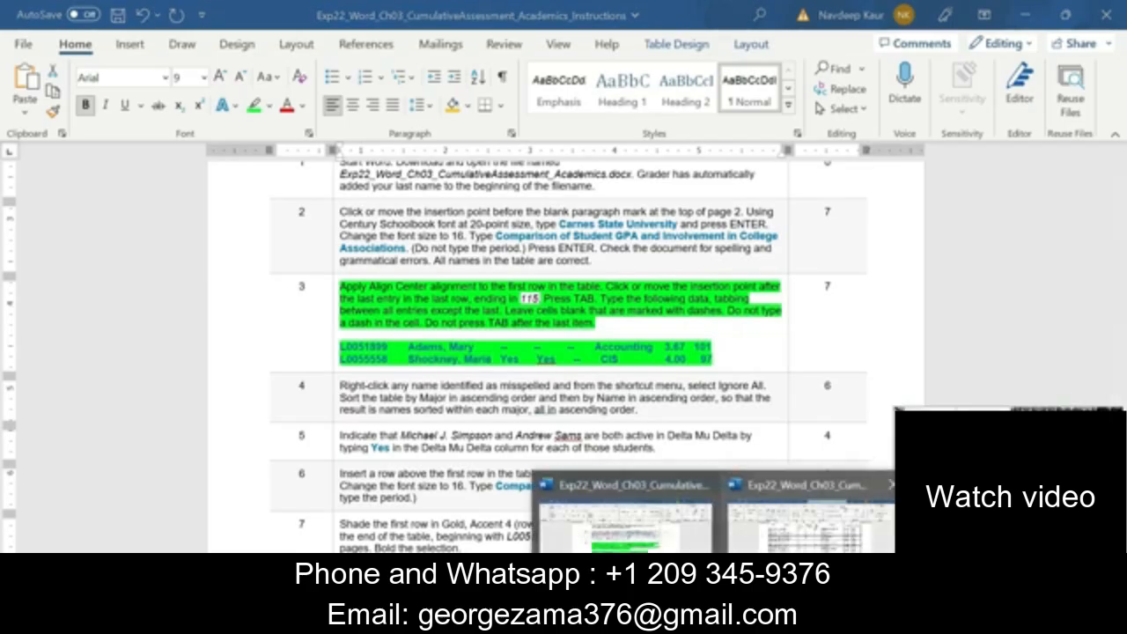
pyautogui.click(784, 563)
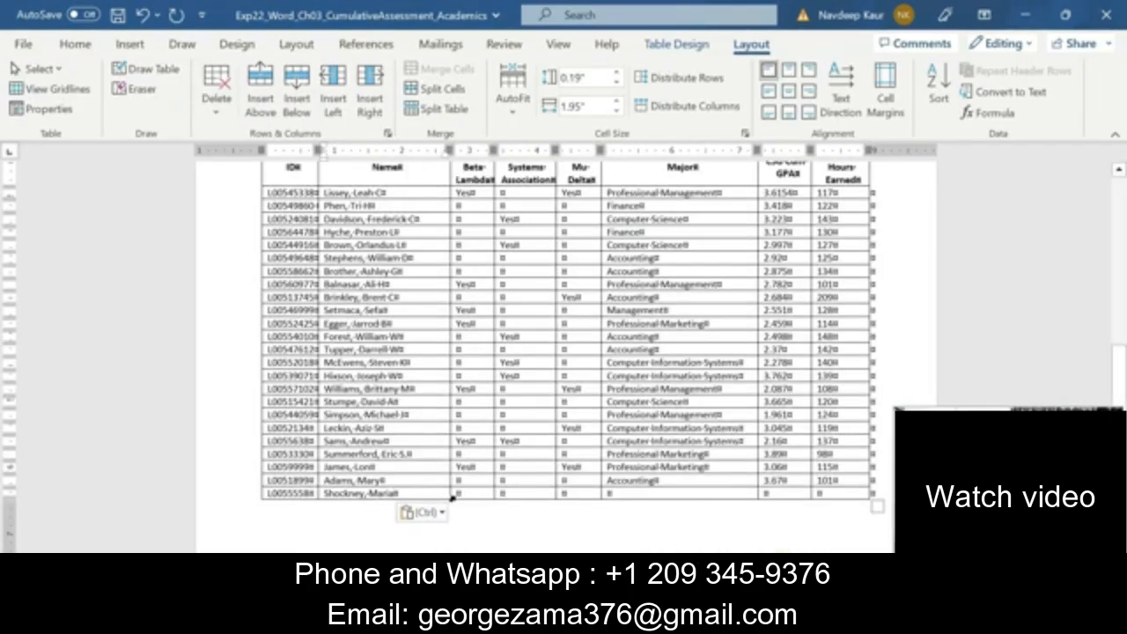
pyautogui.click(459, 494)
pyautogui.write('Yeses')
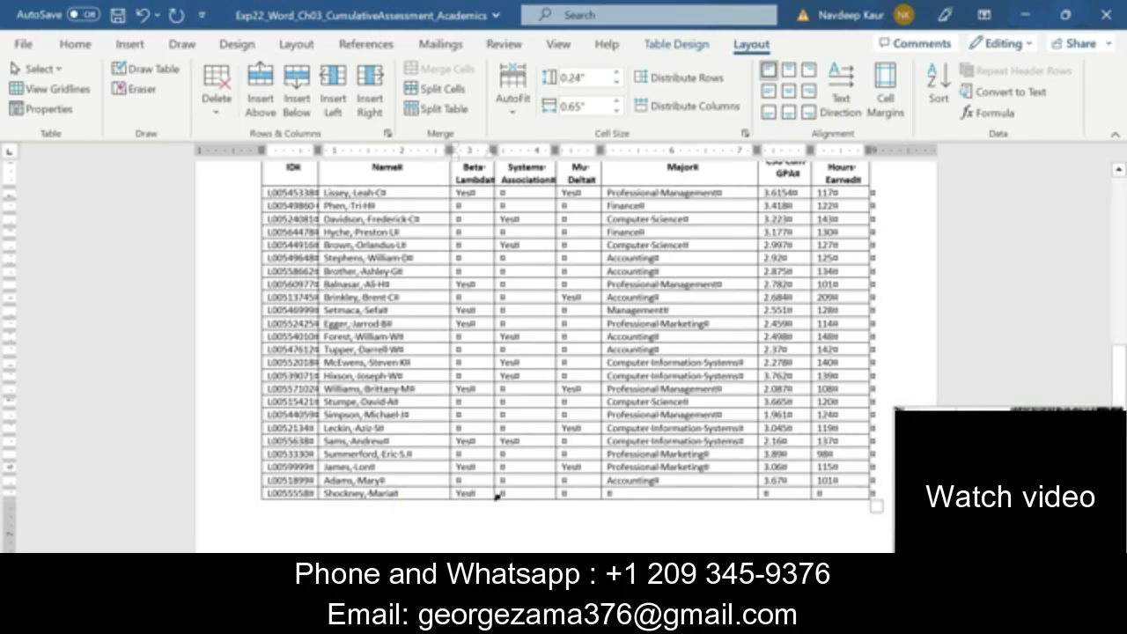
pyautogui.click(502, 493)
pyautogui.write('Yes')
# Enter CIS as the major in the last student's row, leaving the Delta Mu Delta cell blank
pyautogui.click(609, 493)
pyautogui.write('C')
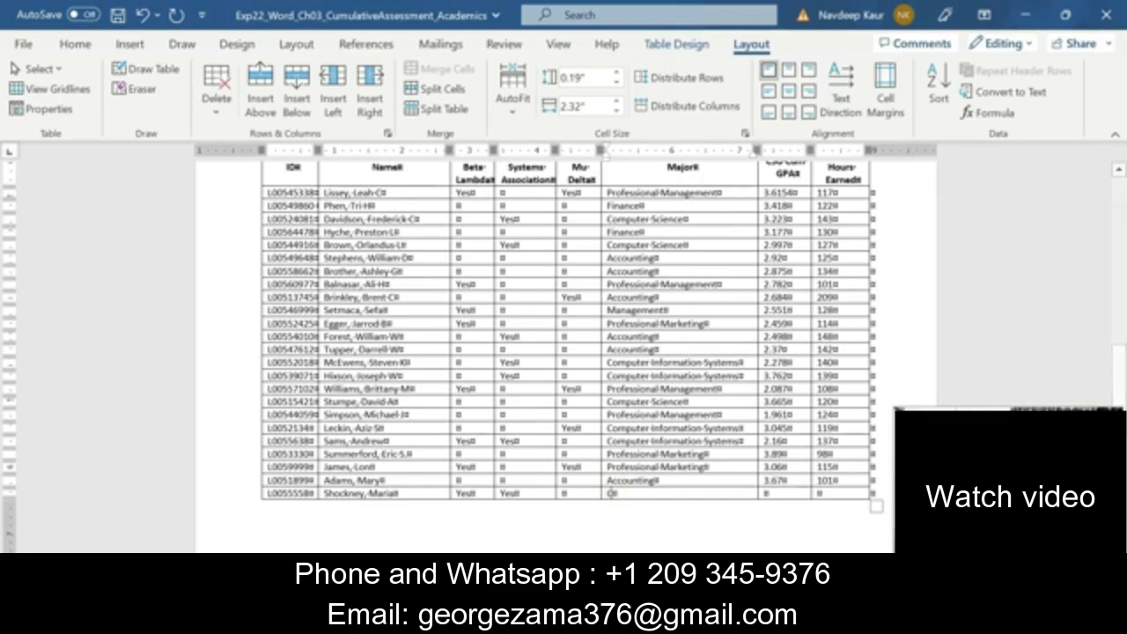
pyautogui.write('IS')
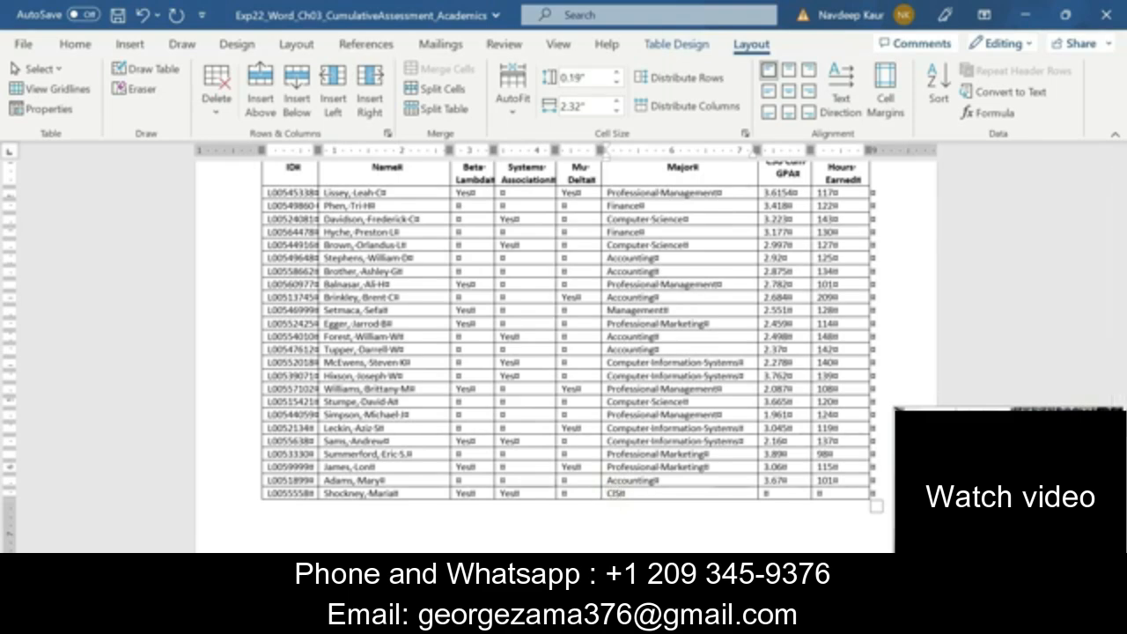
# Check step 3 of the Instructions and enter GPA 4.00 and 97 hours earned in the last student's row
pyautogui.click(722, 619)
pyautogui.moveTo(625, 546)
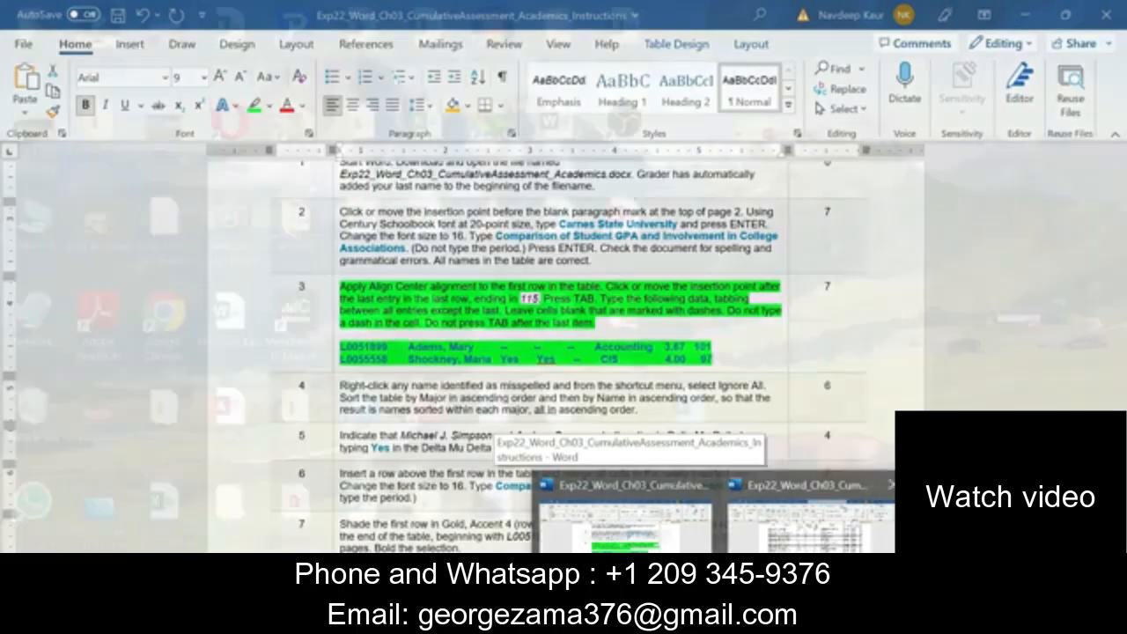
pyautogui.click(747, 544)
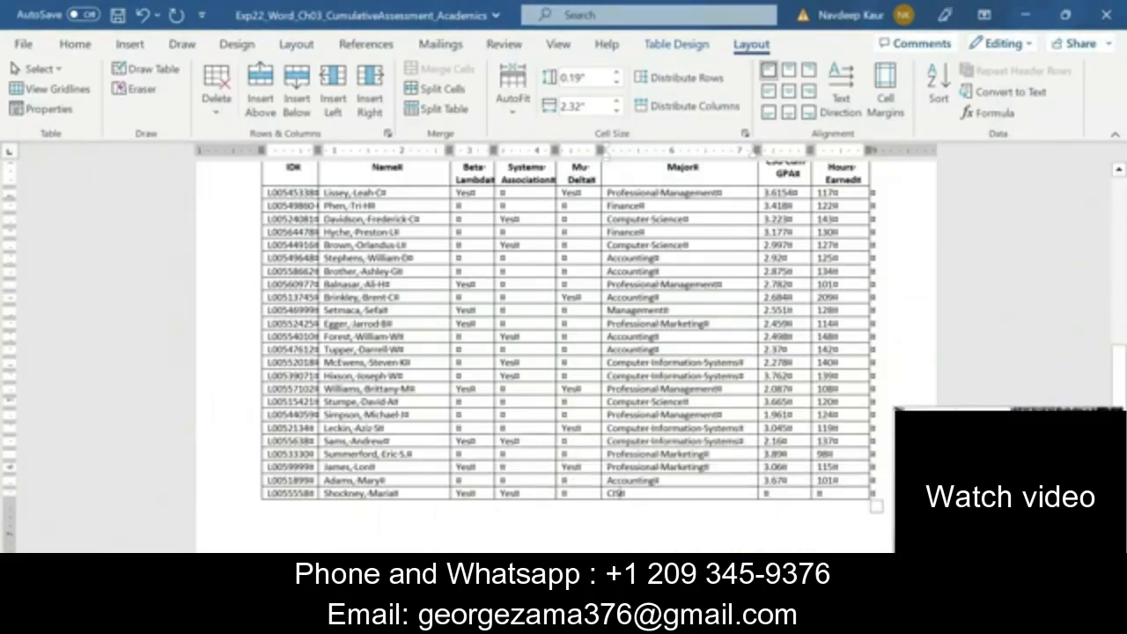
pyautogui.click(764, 493)
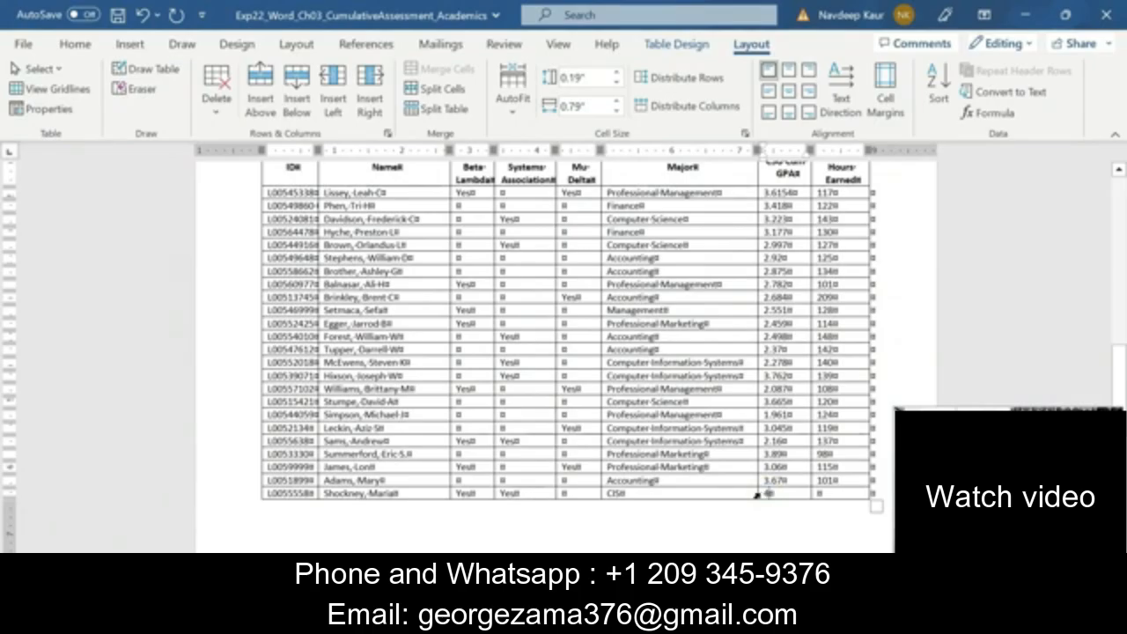
pyautogui.write('4.00')
pyautogui.click(819, 493)
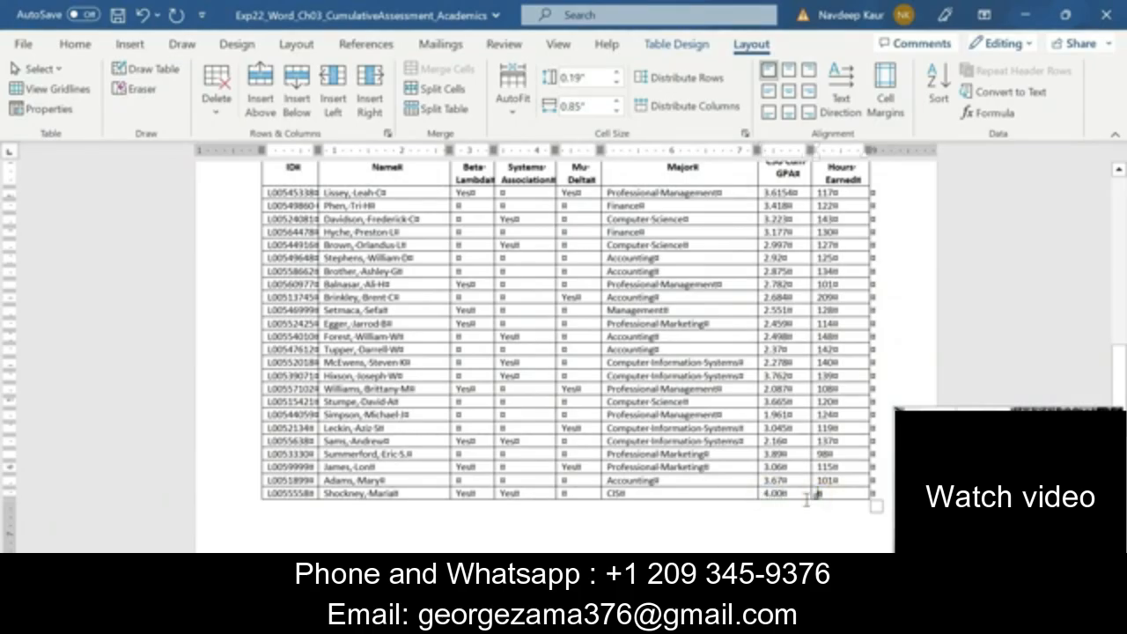
pyautogui.write('97')
# In the Instructions document, remove the highlight from step 3 and highlight the text of step 4 in green
pyautogui.click(720, 619)
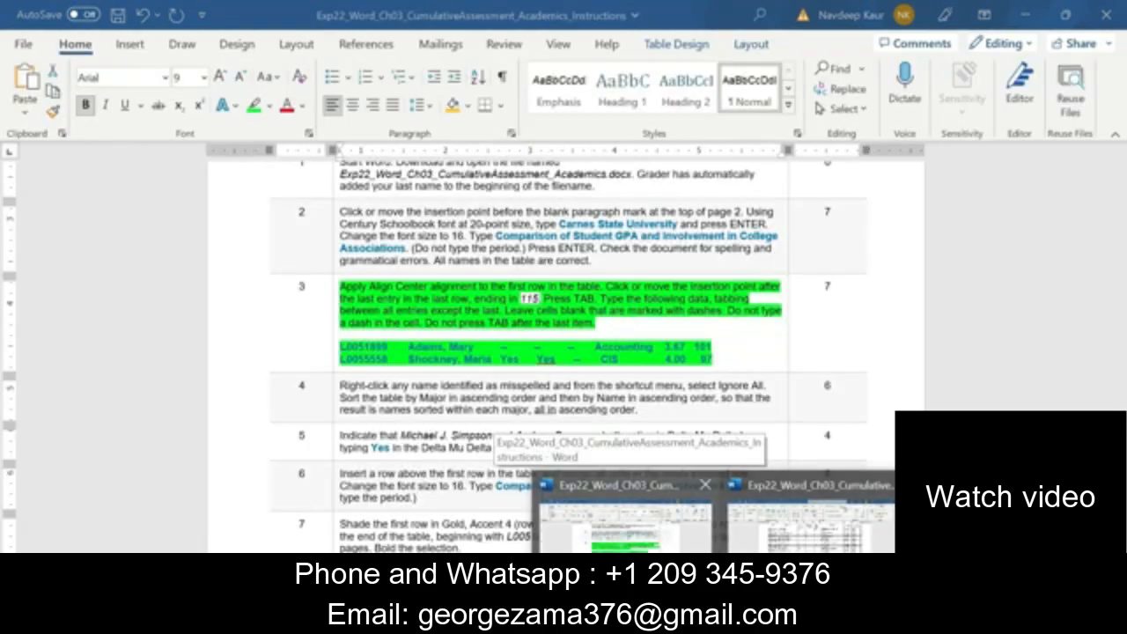
pyautogui.click(625, 515)
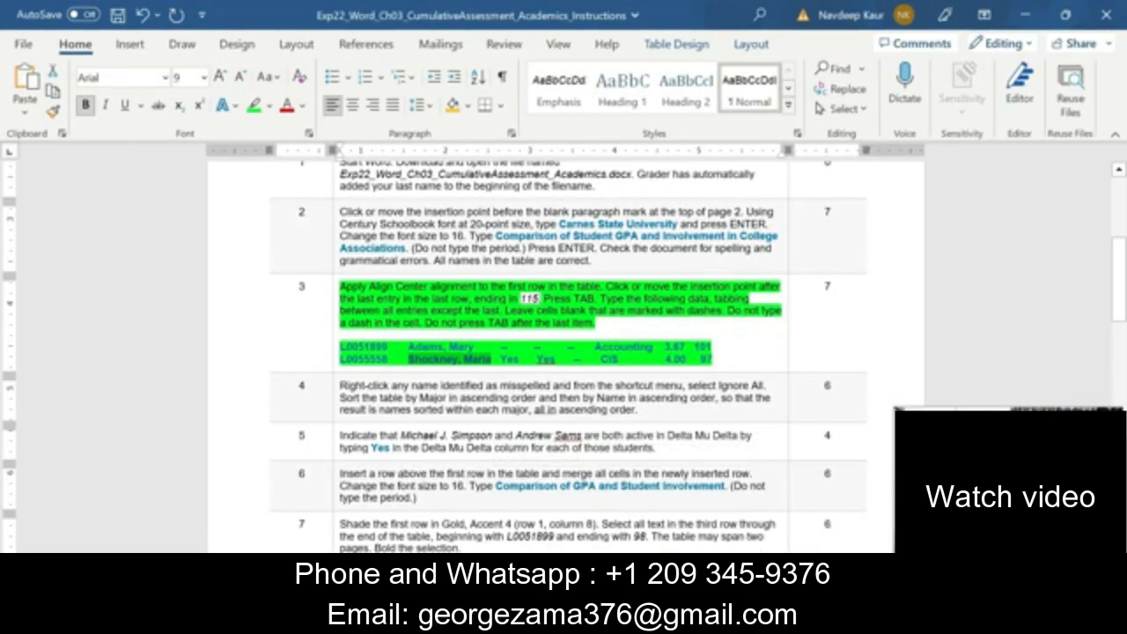
pyautogui.moveTo(715, 360); pyautogui.dragTo(342, 286)
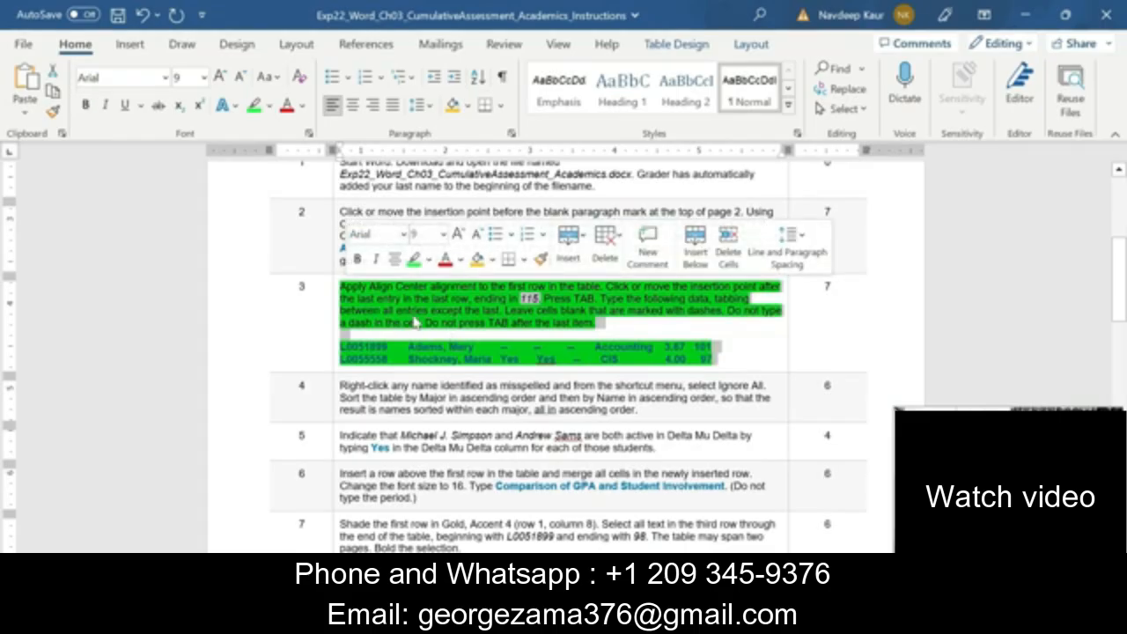
pyautogui.click(413, 260)
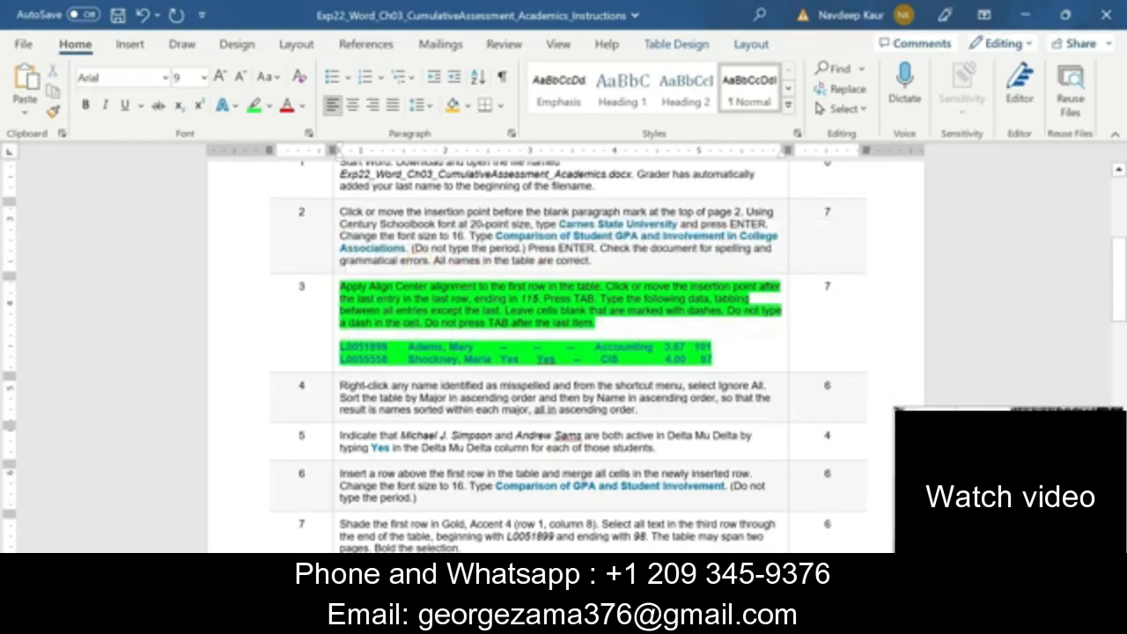
pyautogui.moveTo(342, 287); pyautogui.dragTo(698, 356)
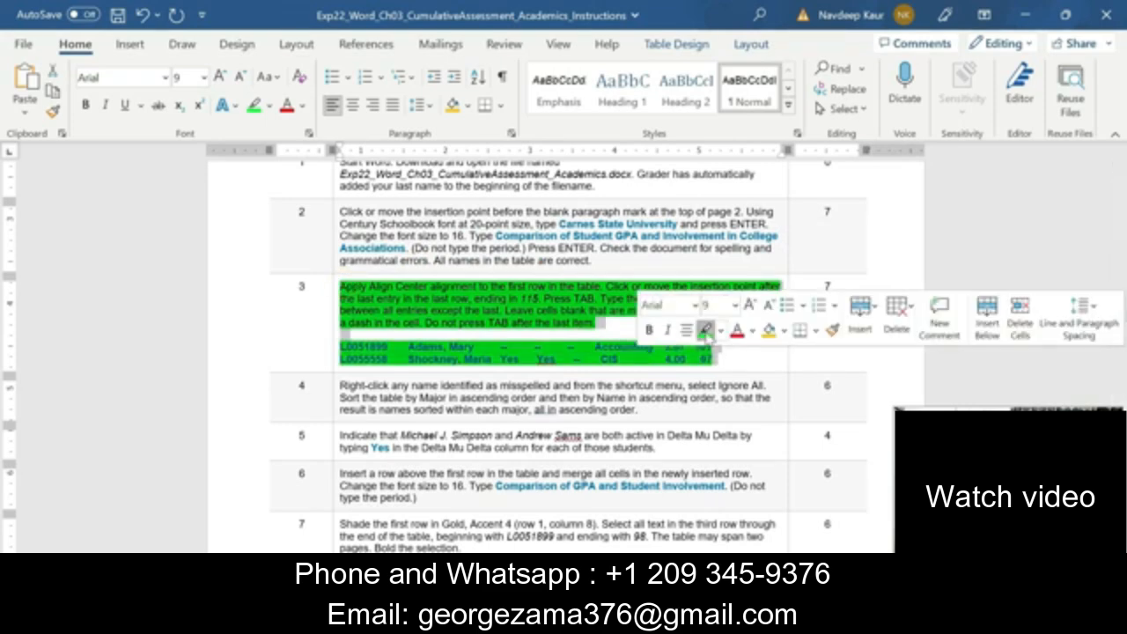
pyautogui.click(705, 331)
pyautogui.moveTo(406, 398)
pyautogui.mouseDown()
pyautogui.moveTo(645, 408)
pyautogui.moveTo(340, 385)
pyautogui.mouseUp()
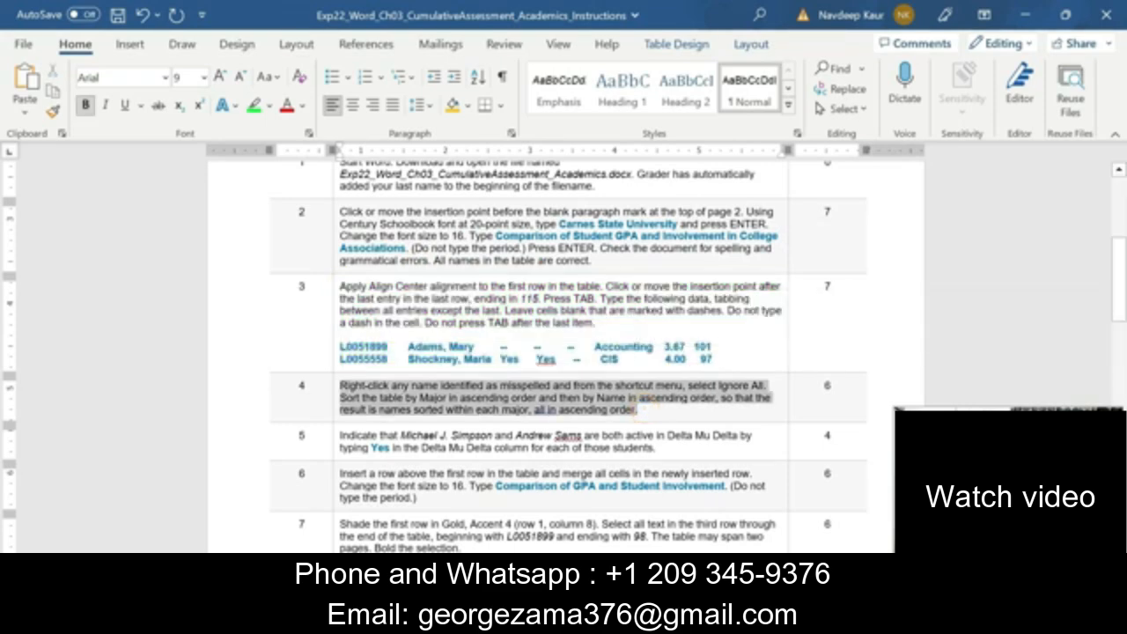
pyautogui.click(415, 358)
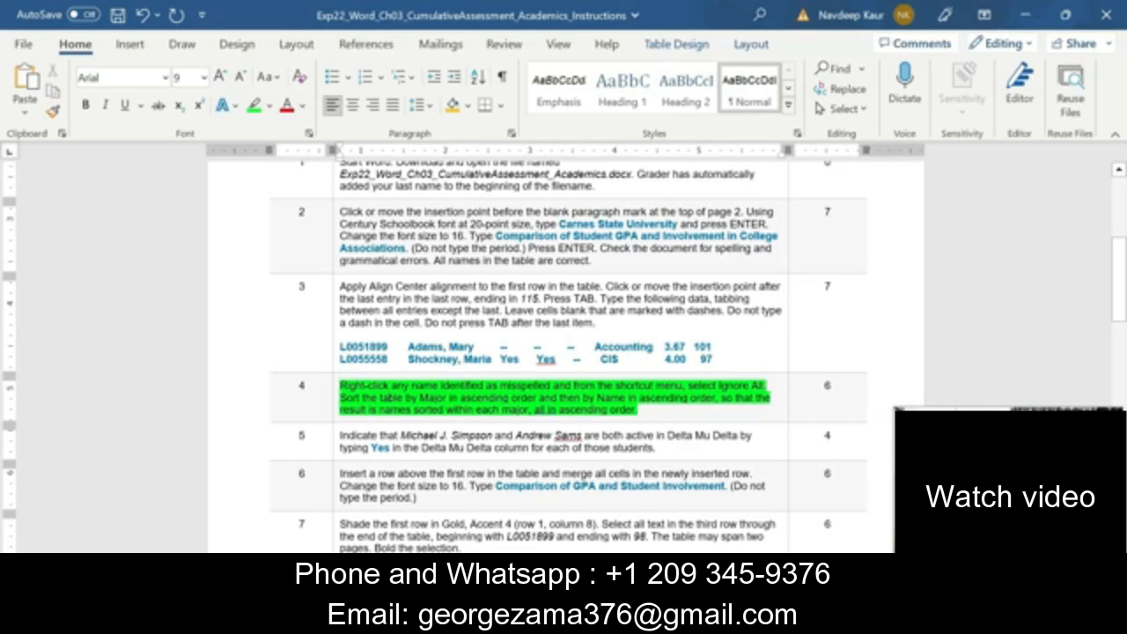
# Set up a sort of the entire student table in the Academics document by Major, then by Name, both ascending with a header row
pyautogui.click(719, 619)
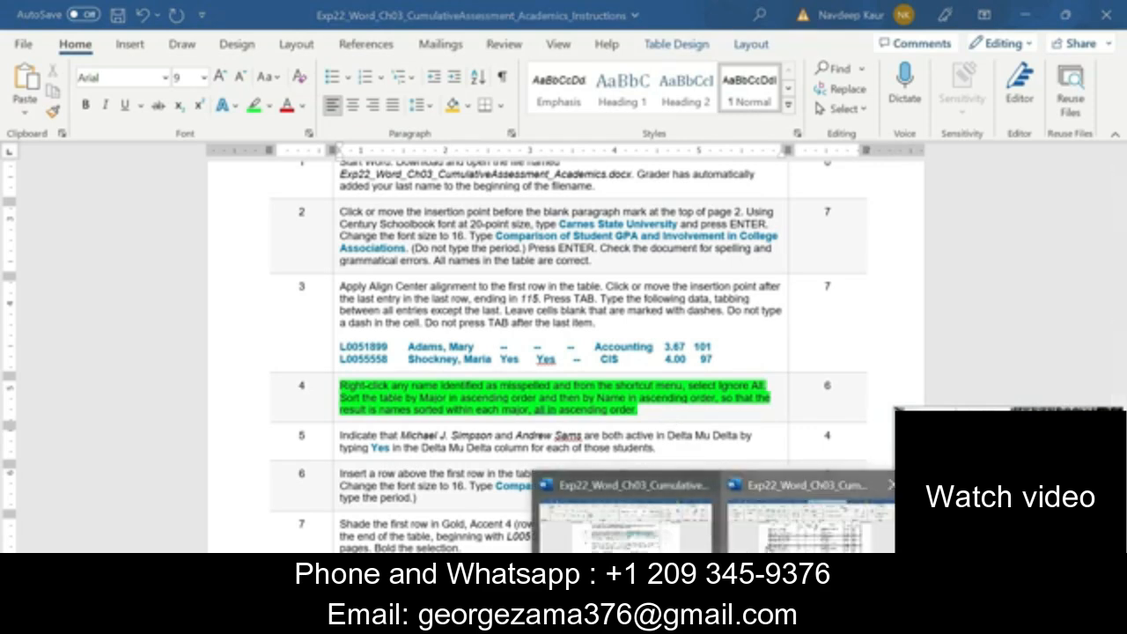
pyautogui.click(809, 524)
pyautogui.scroll(2, 366, 332)
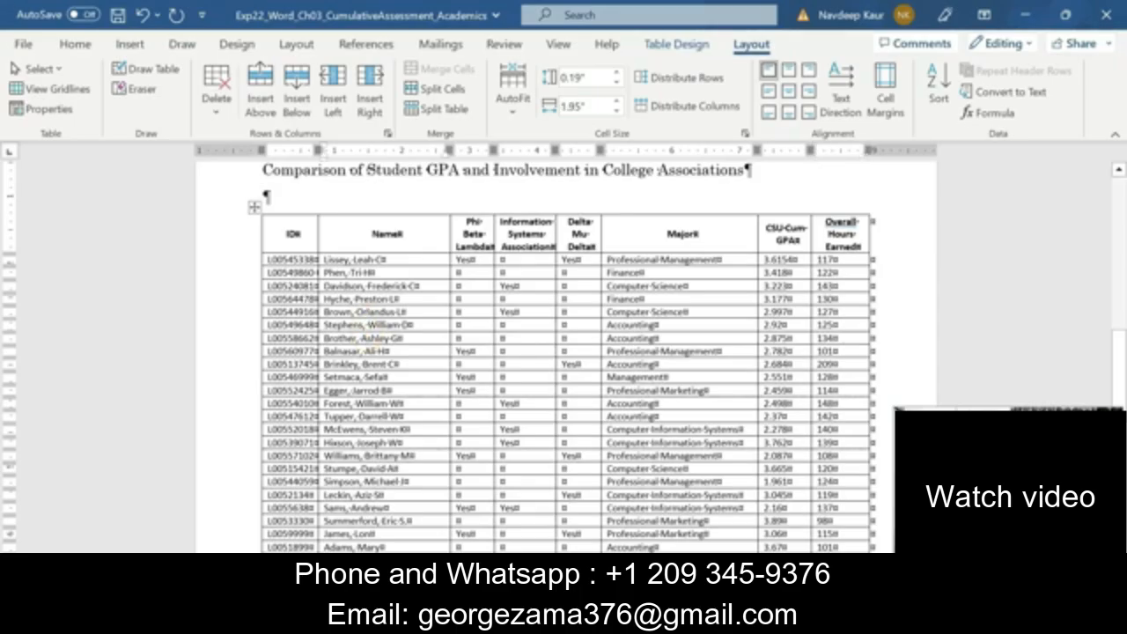
pyautogui.click(255, 207)
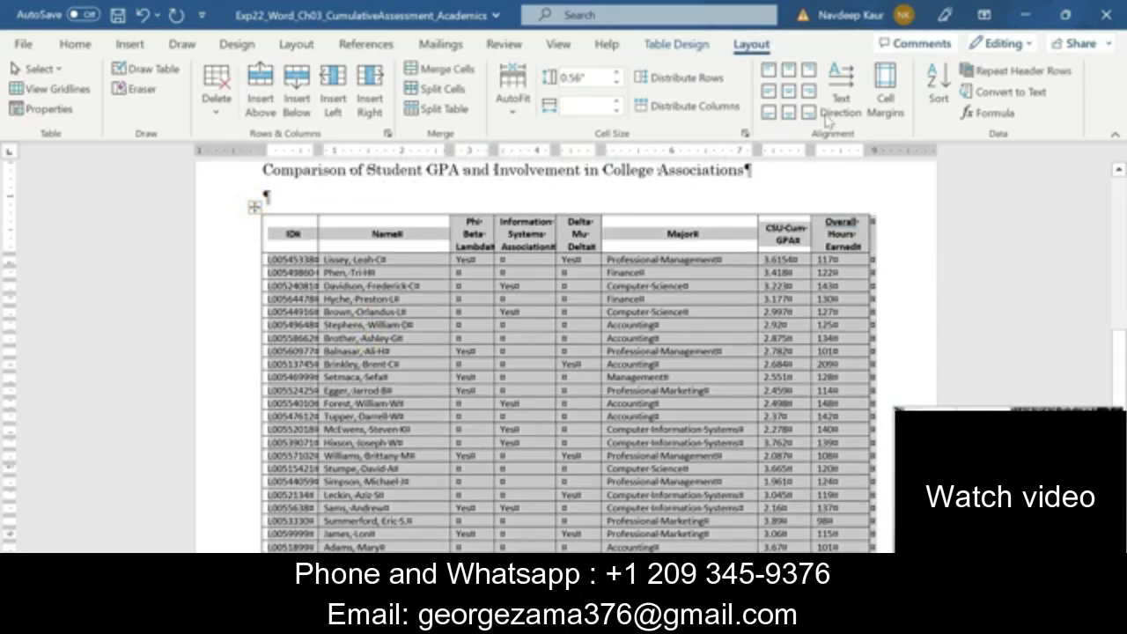
pyautogui.click(936, 88)
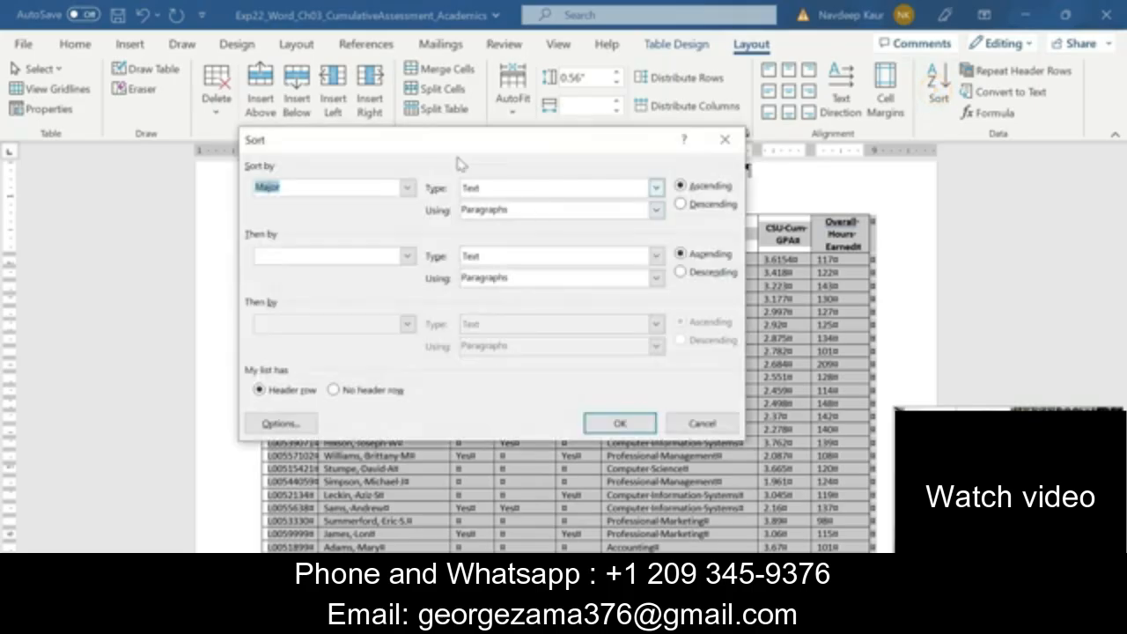
pyautogui.moveTo(434, 140); pyautogui.dragTo(395, 141)
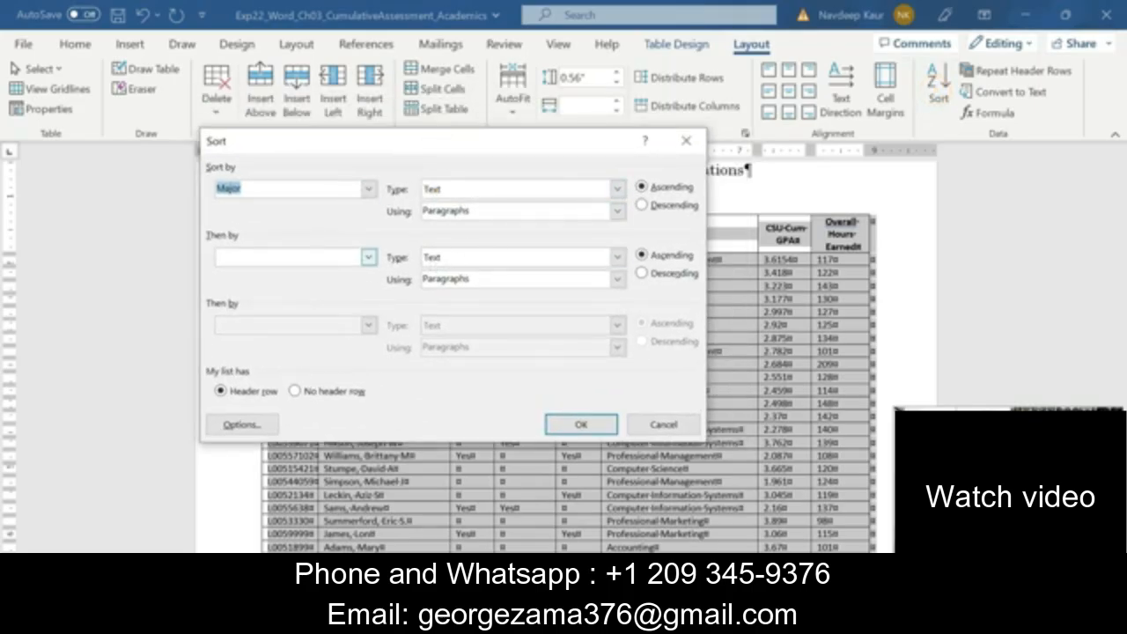
pyautogui.click(368, 257)
pyautogui.click(310, 300)
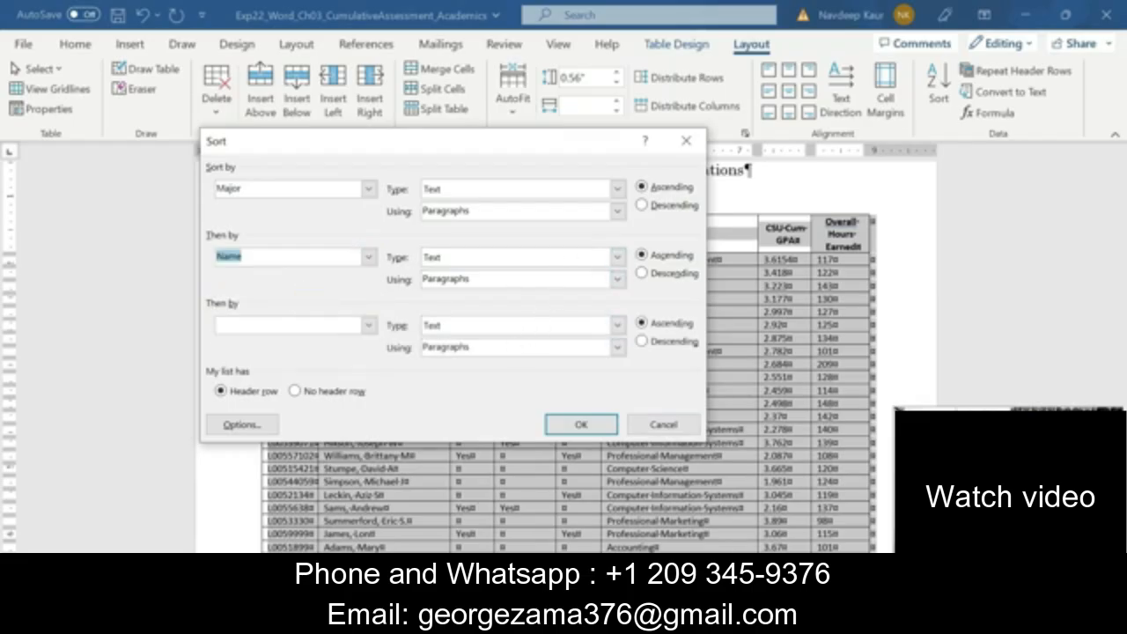
# Check the sort settings against step 4 of the Instructions and apply the sort to the student table
pyautogui.moveTo(722, 620)
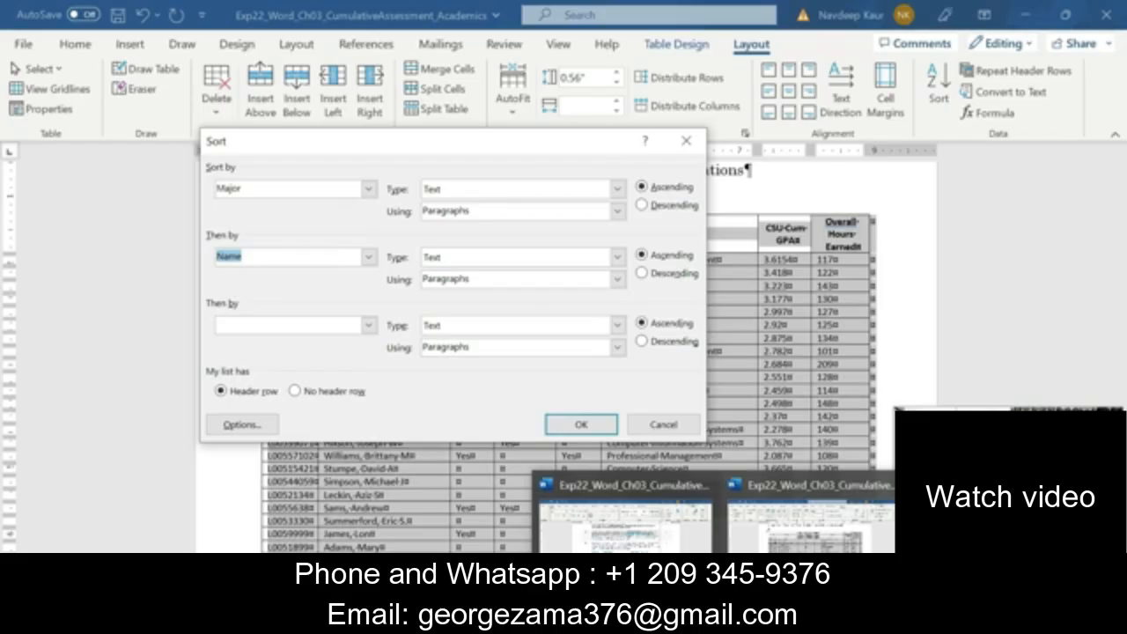
pyautogui.click(628, 530)
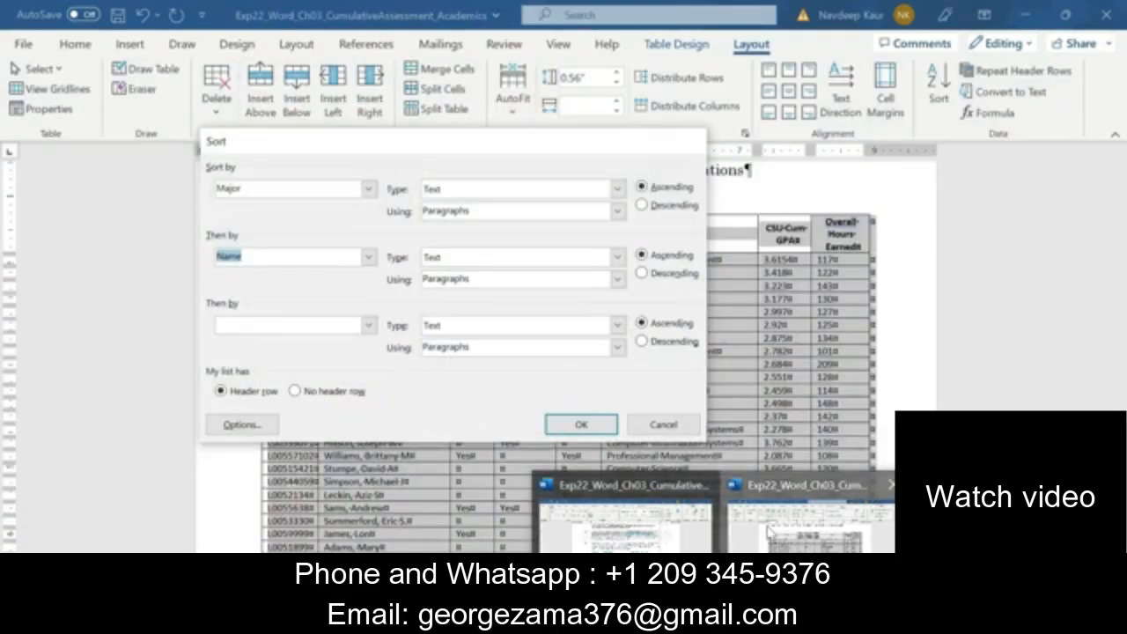
pyautogui.click(808, 526)
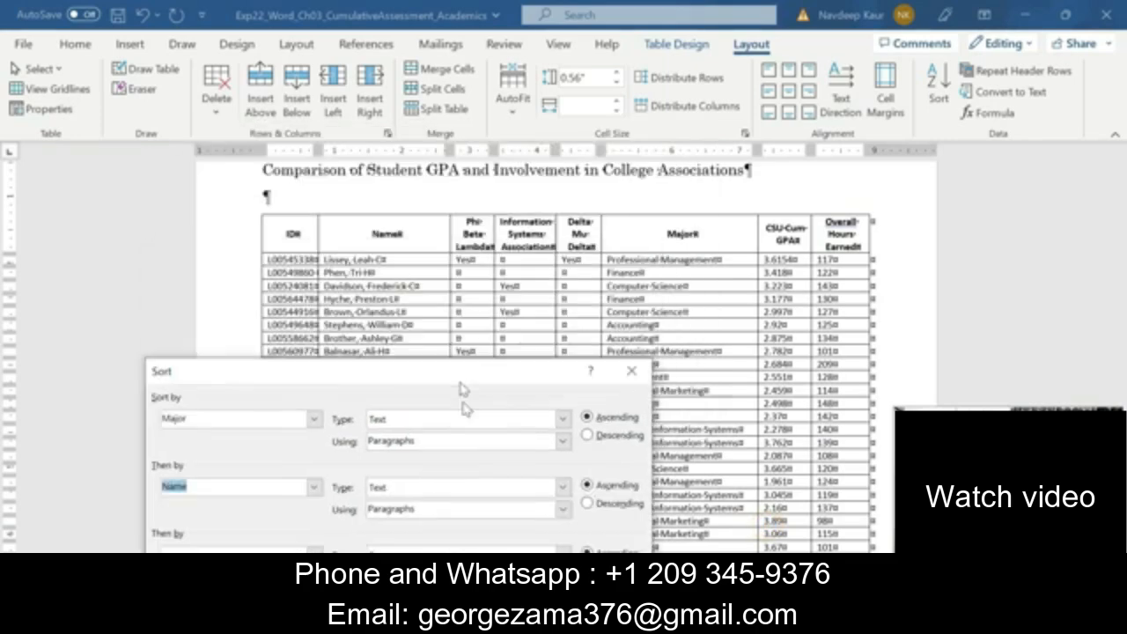
pyautogui.moveTo(462, 388); pyautogui.dragTo(511, 110)
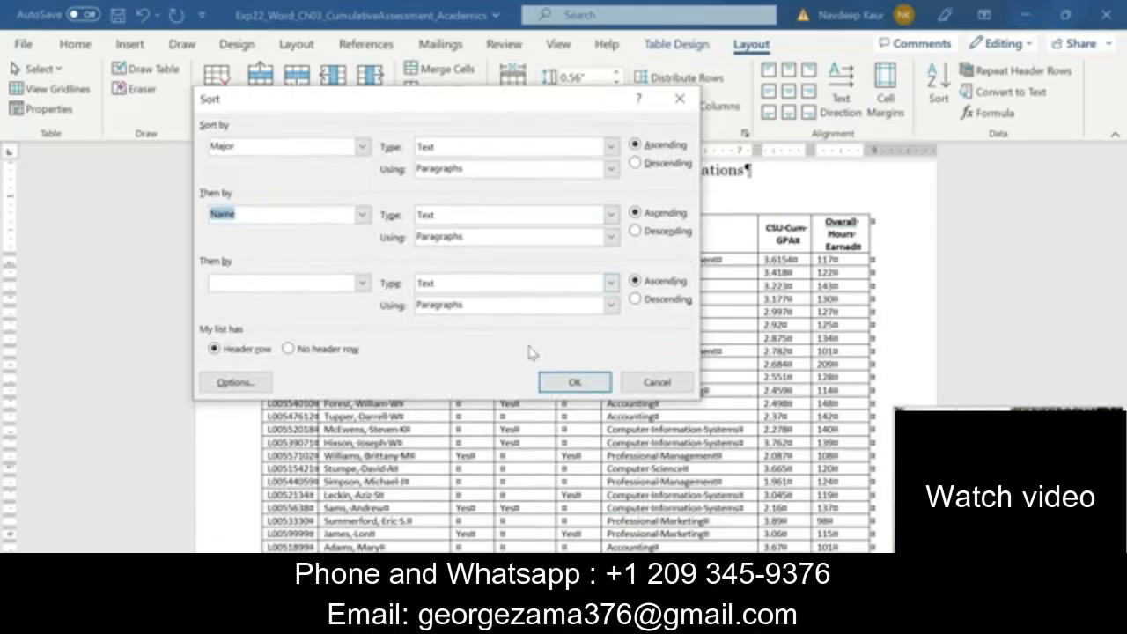
pyautogui.click(574, 382)
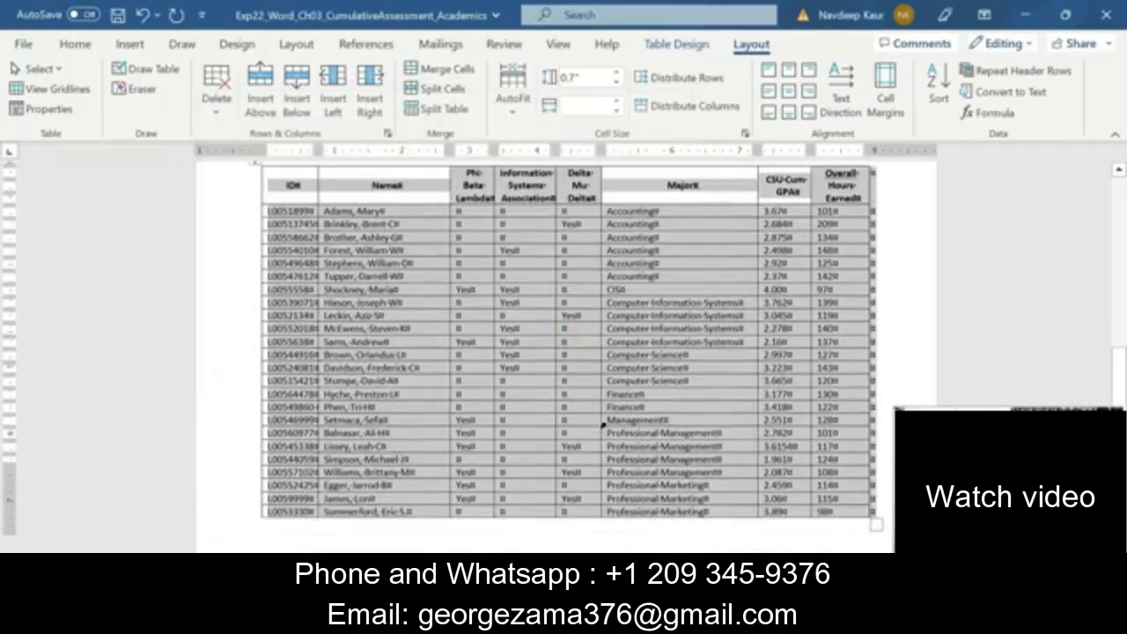
pyautogui.scroll(-1, 603, 425)
pyautogui.scroll(2, 581, 427)
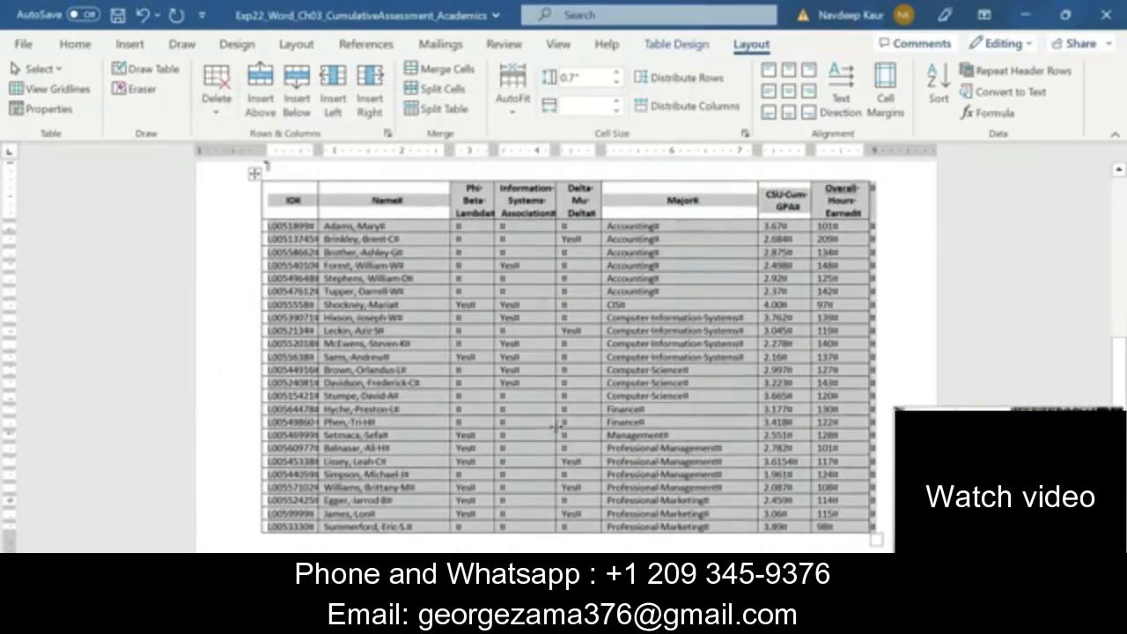
pyautogui.click(555, 426)
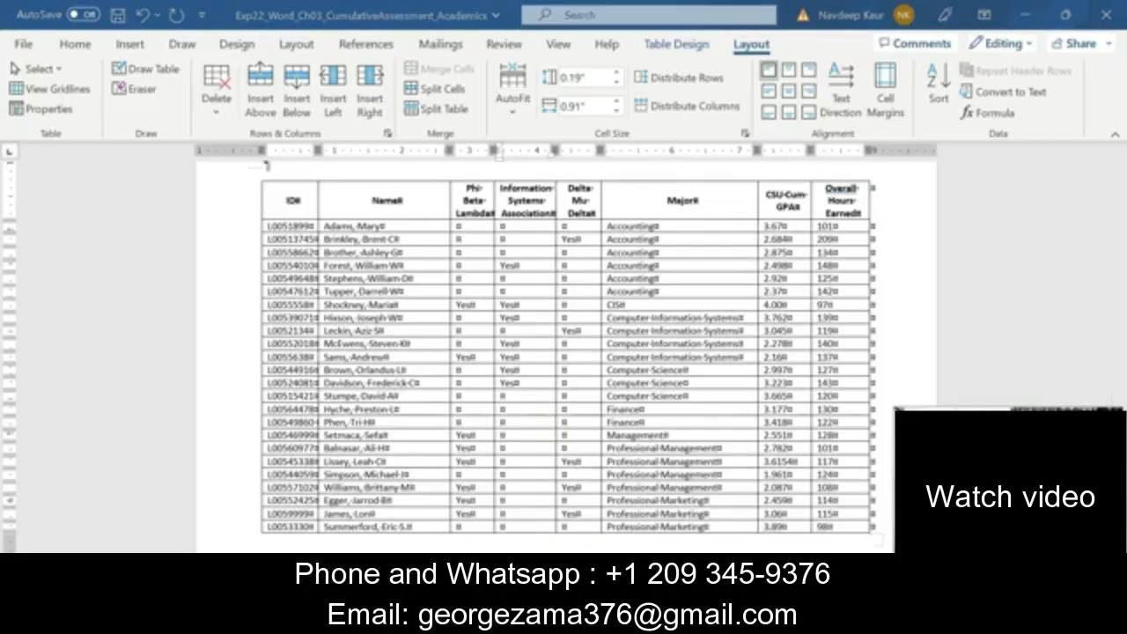
# In the Instructions document, clear the highlight from step 4 and highlight the text of step 5 in green
pyautogui.moveTo(711, 620)
pyautogui.click(622, 544)
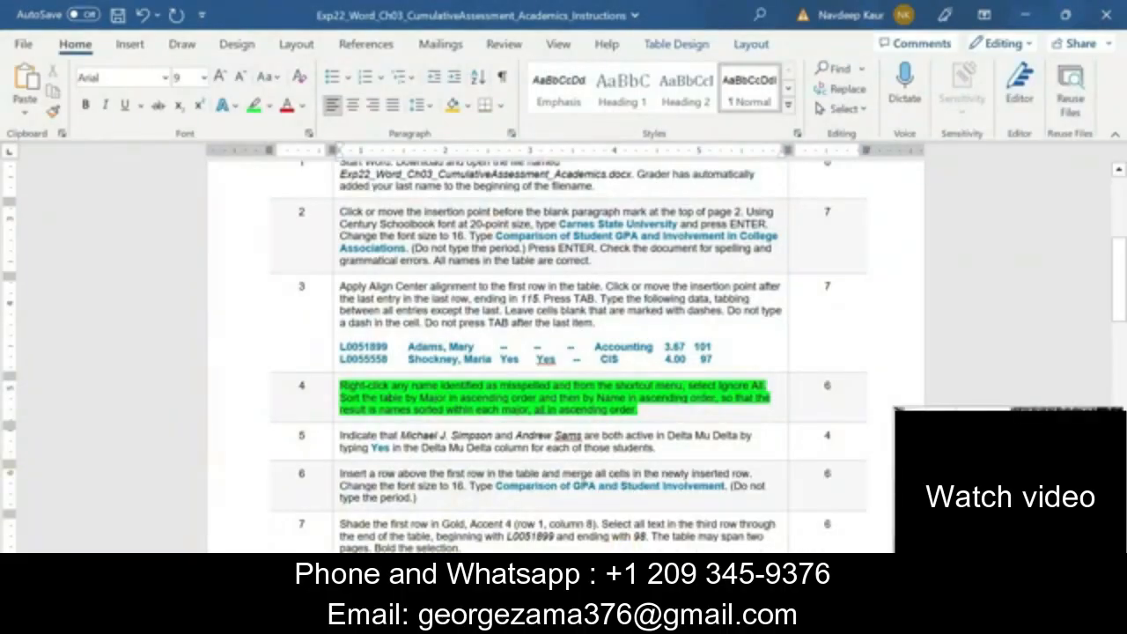
pyautogui.moveTo(639, 410); pyautogui.dragTo(340, 385)
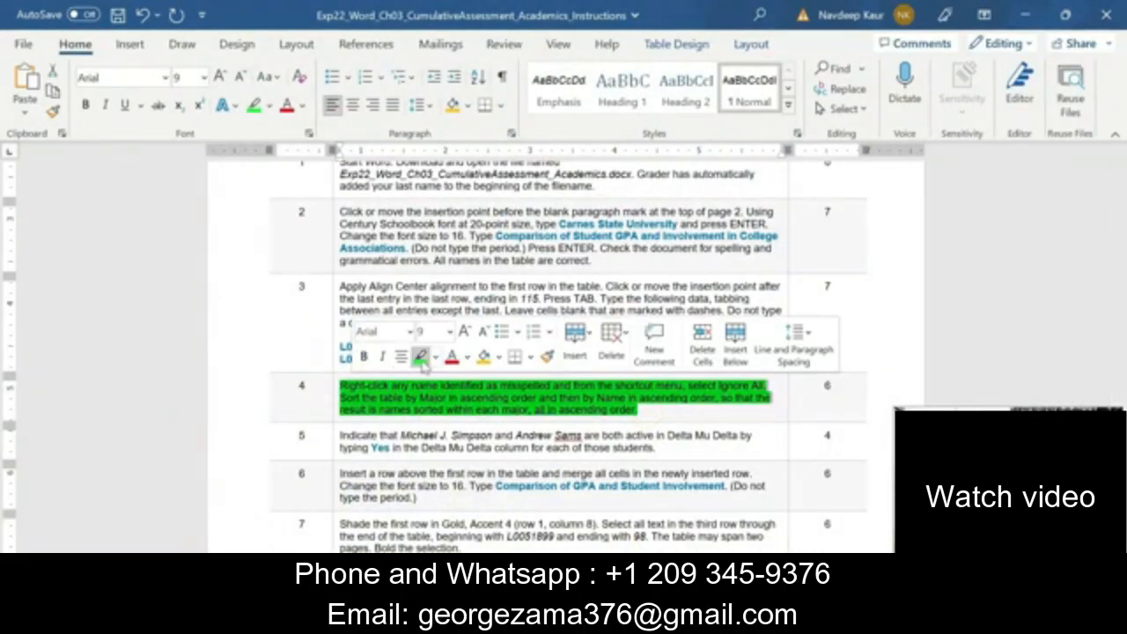
pyautogui.click(421, 355)
pyautogui.scroll(-2, 476, 429)
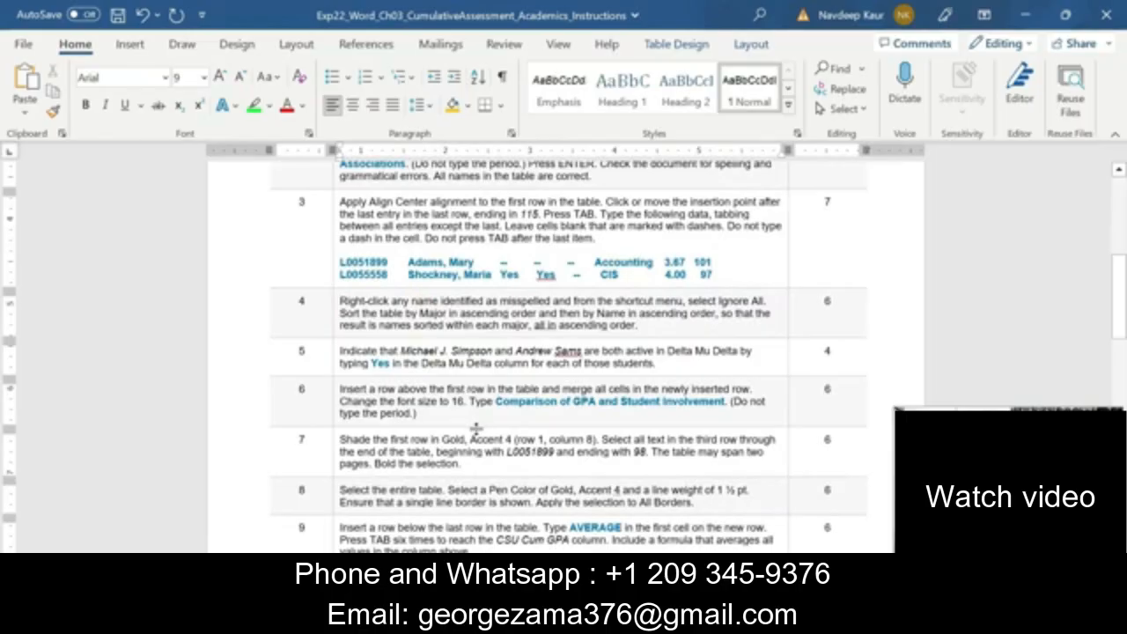
pyautogui.moveTo(678, 365); pyautogui.dragTo(341, 351)
pyautogui.click(413, 326)
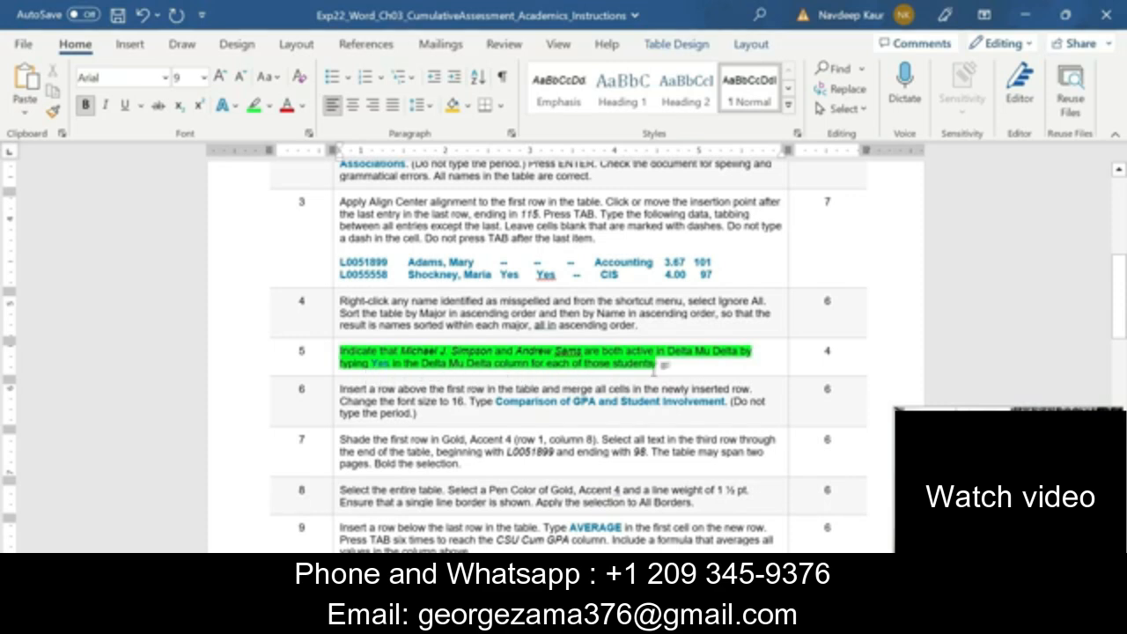
pyautogui.click(432, 350)
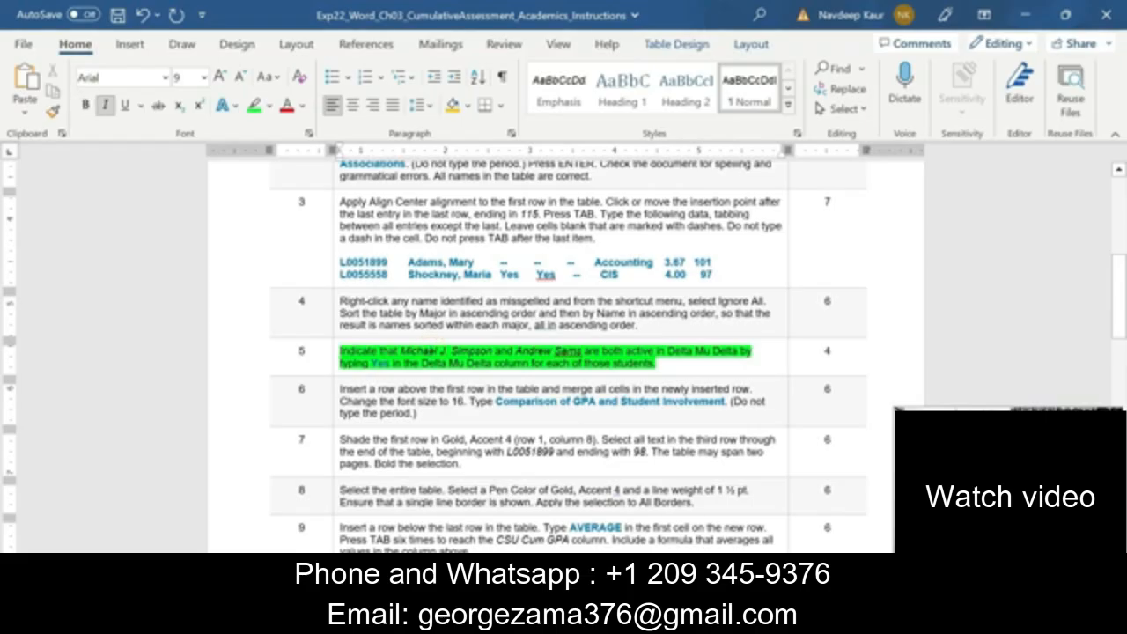
# In the Academics document, enter Yes in the Delta Mu Delta column for both students named in step 5
pyautogui.click(379, 362)
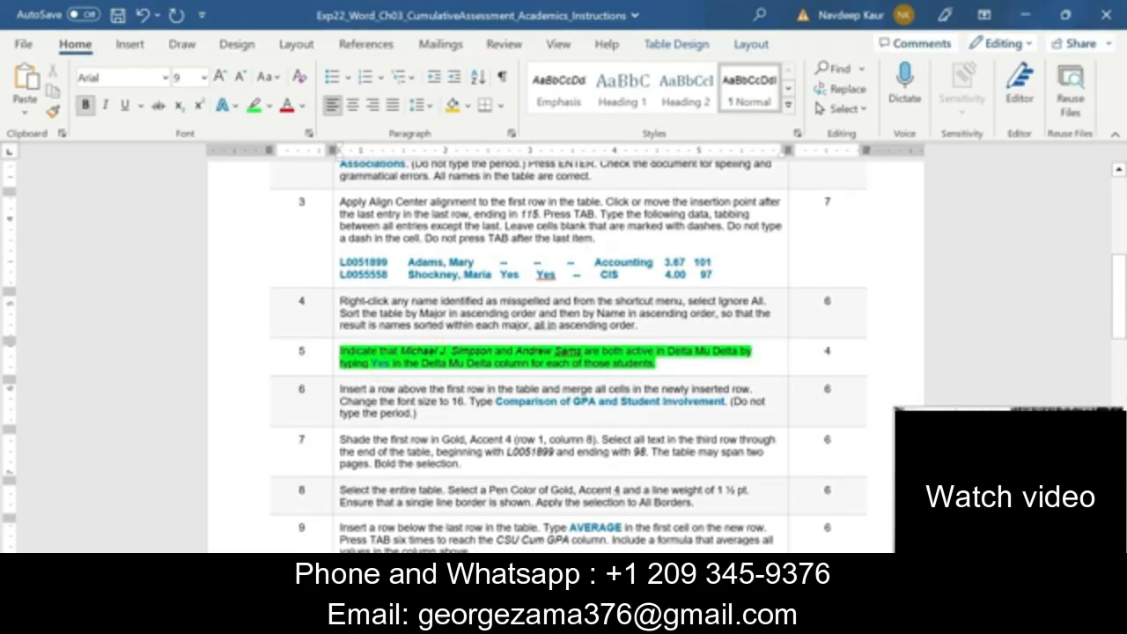
pyautogui.click(711, 620)
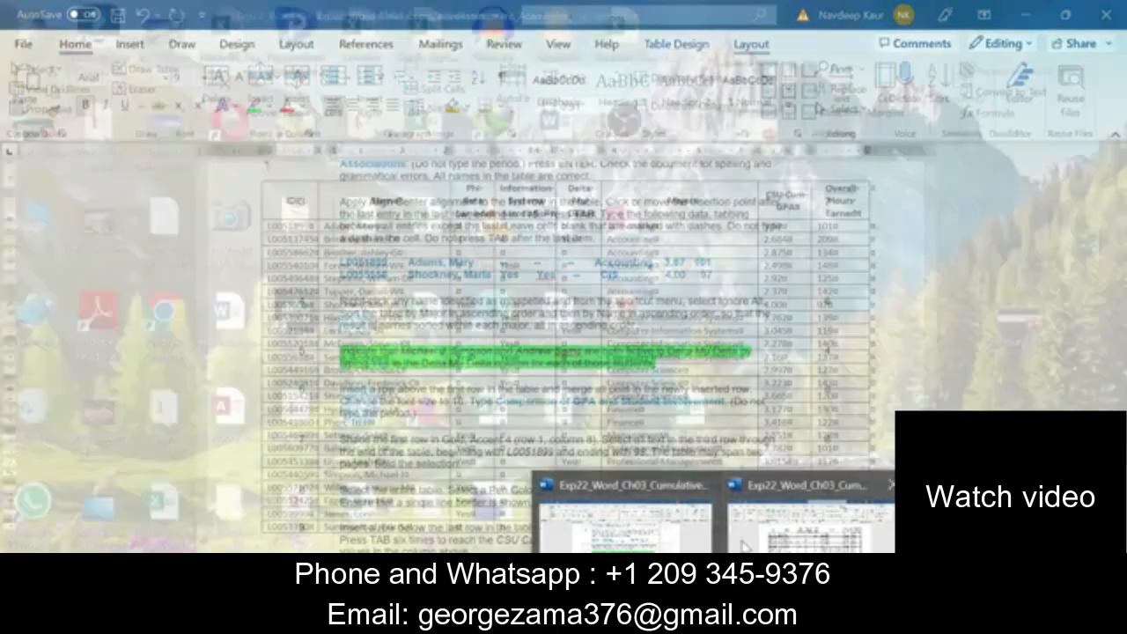
pyautogui.click(626, 527)
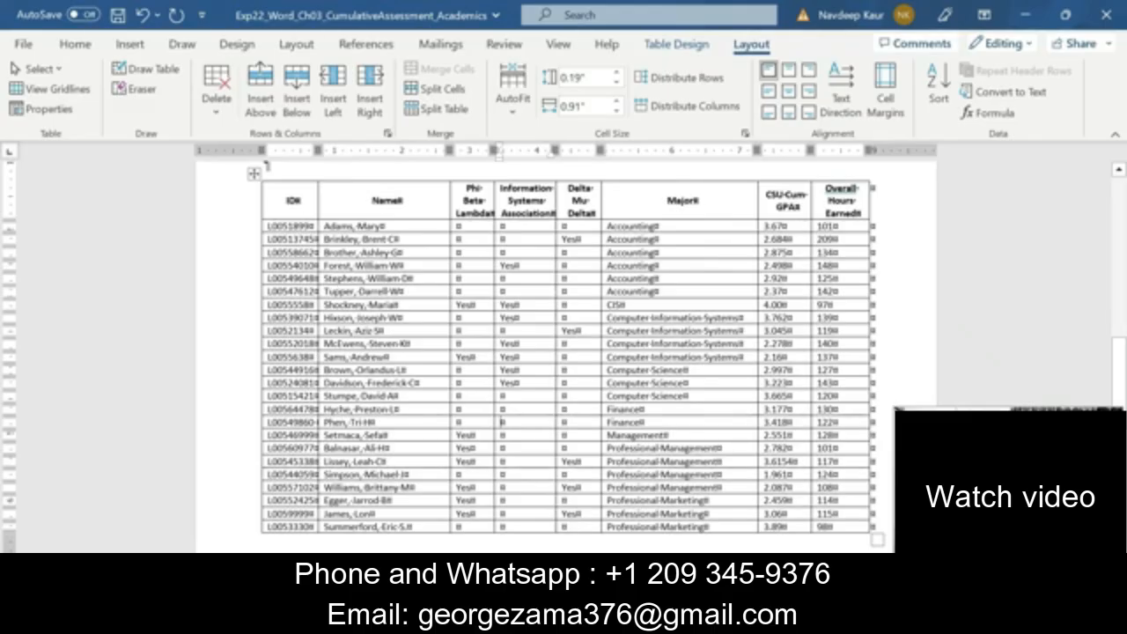
pyautogui.click(405, 474)
pyautogui.click(562, 474)
pyautogui.write('Yes')
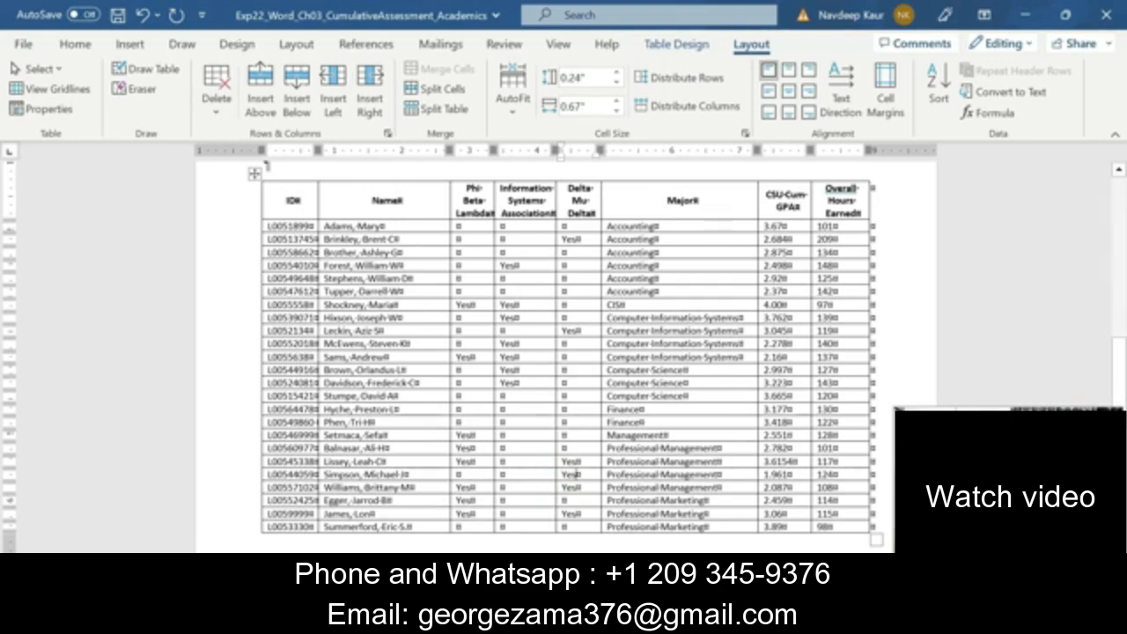
pyautogui.click(347, 356)
pyautogui.click(562, 357)
pyautogui.write('Yes')
# In the Instructions document, clear the highlight from step 5 and highlight the text of step 6 in green
pyautogui.click(719, 621)
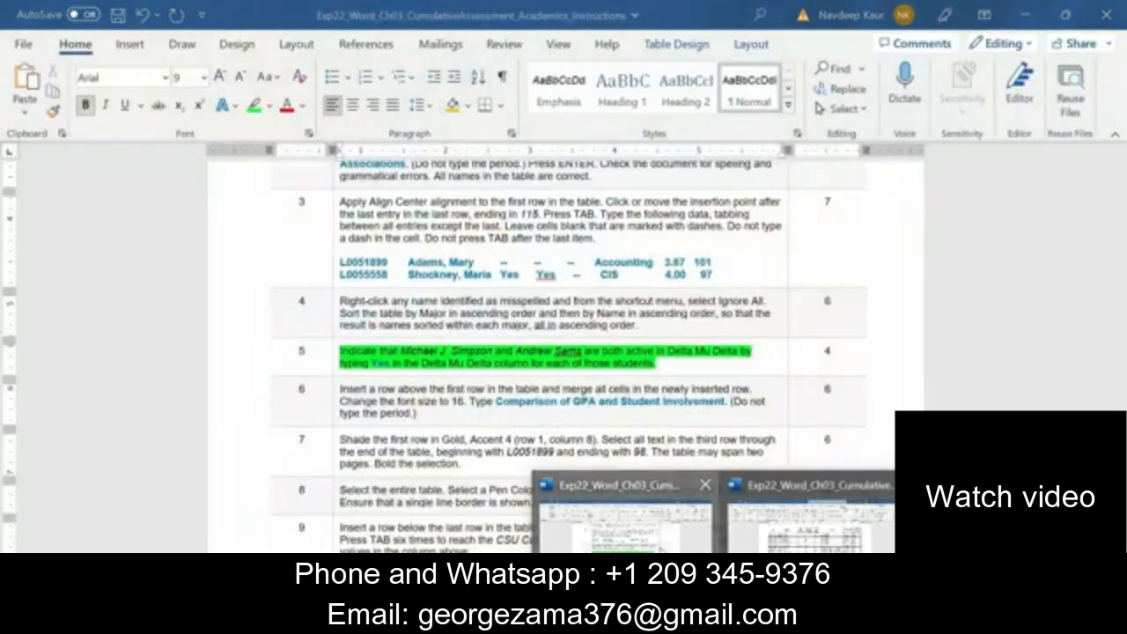
pyautogui.click(609, 570)
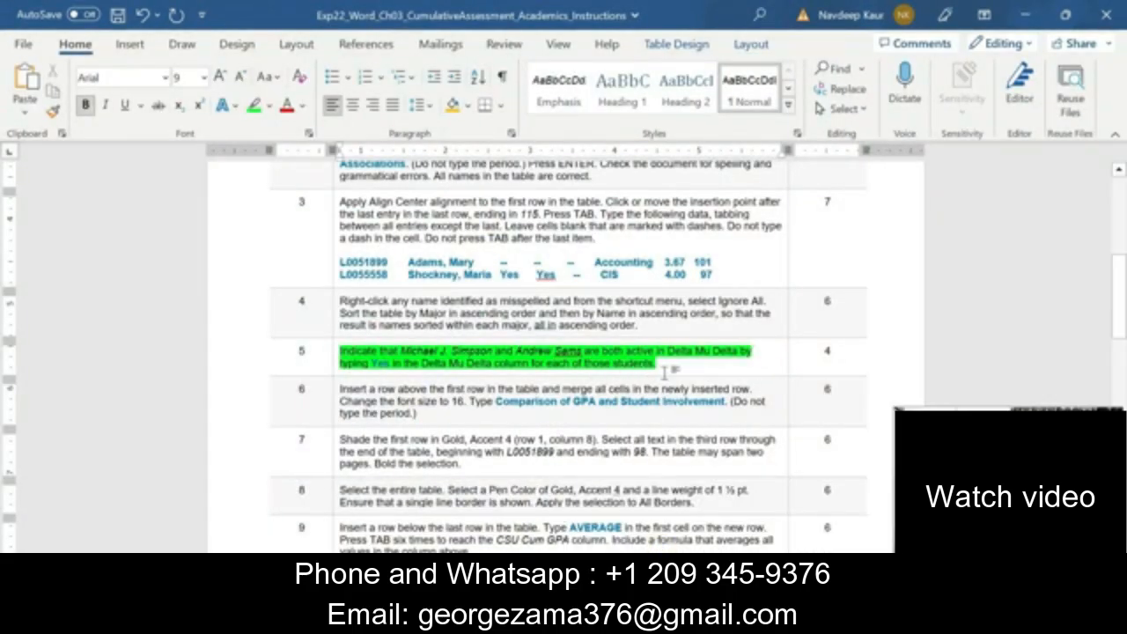
pyautogui.moveTo(665, 364); pyautogui.dragTo(341, 351)
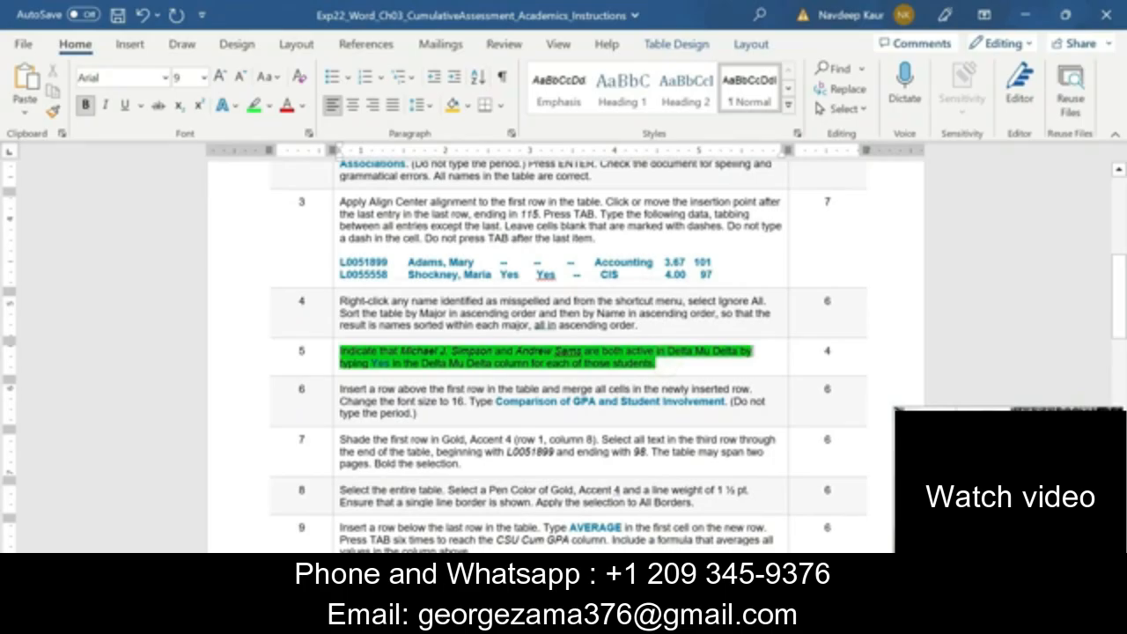
pyautogui.click(423, 319)
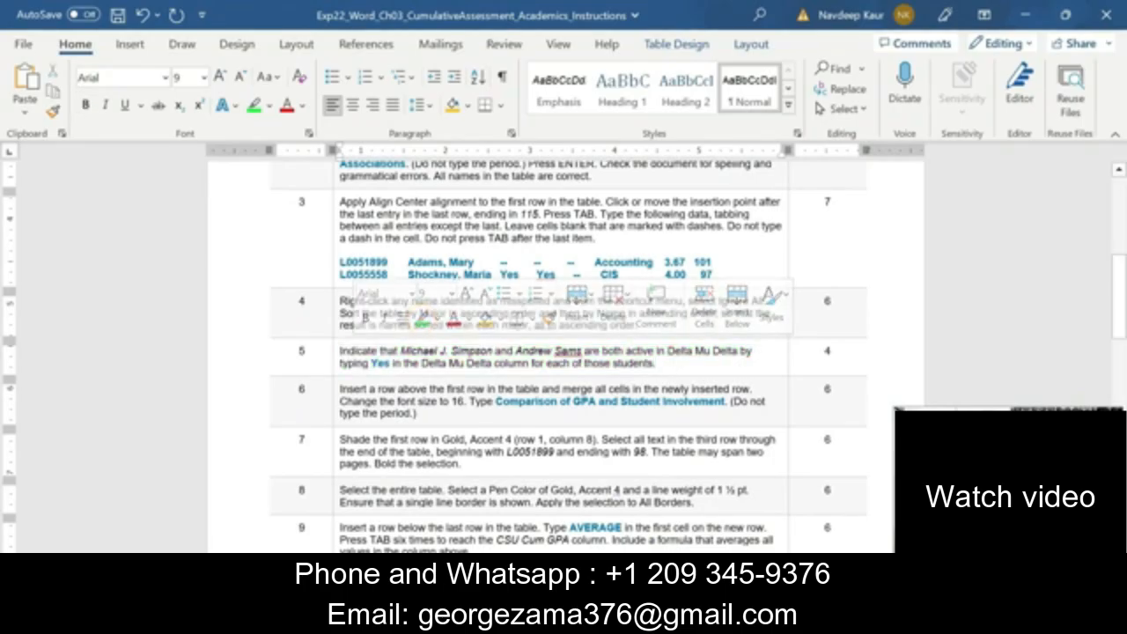
pyautogui.moveTo(416, 413); pyautogui.dragTo(340, 389)
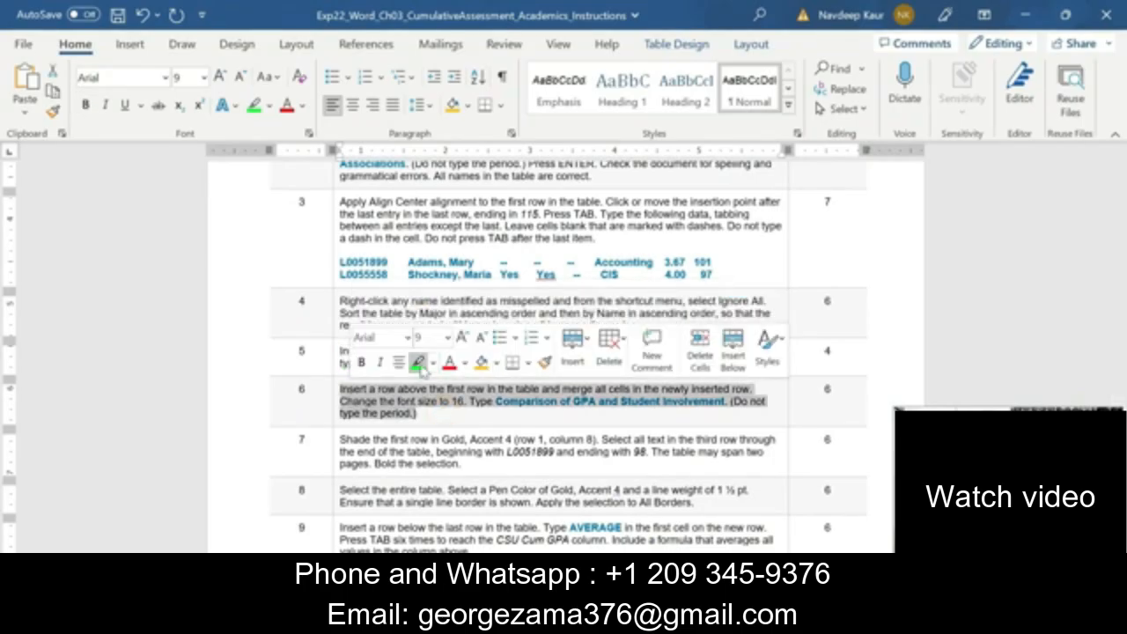
pyautogui.click(419, 362)
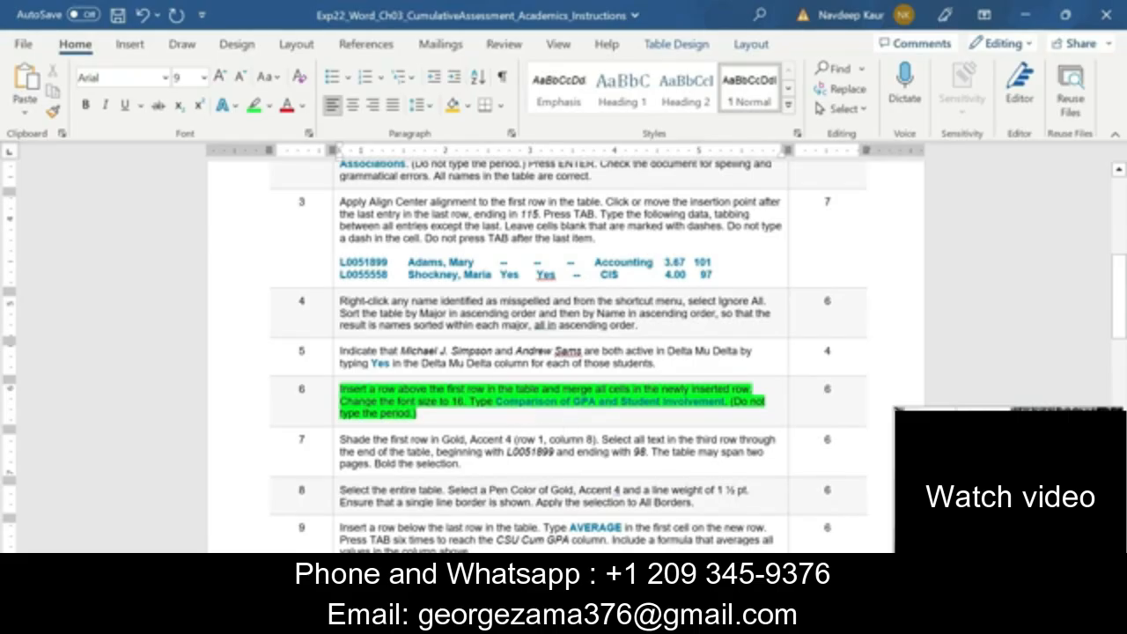
# Copy the table title given in step 6 and add a fully merged row above the header row of the Academics table
pyautogui.moveTo(495, 401); pyautogui.dragTo(726, 400)
pyautogui.hotkey('ctrl', 'c')
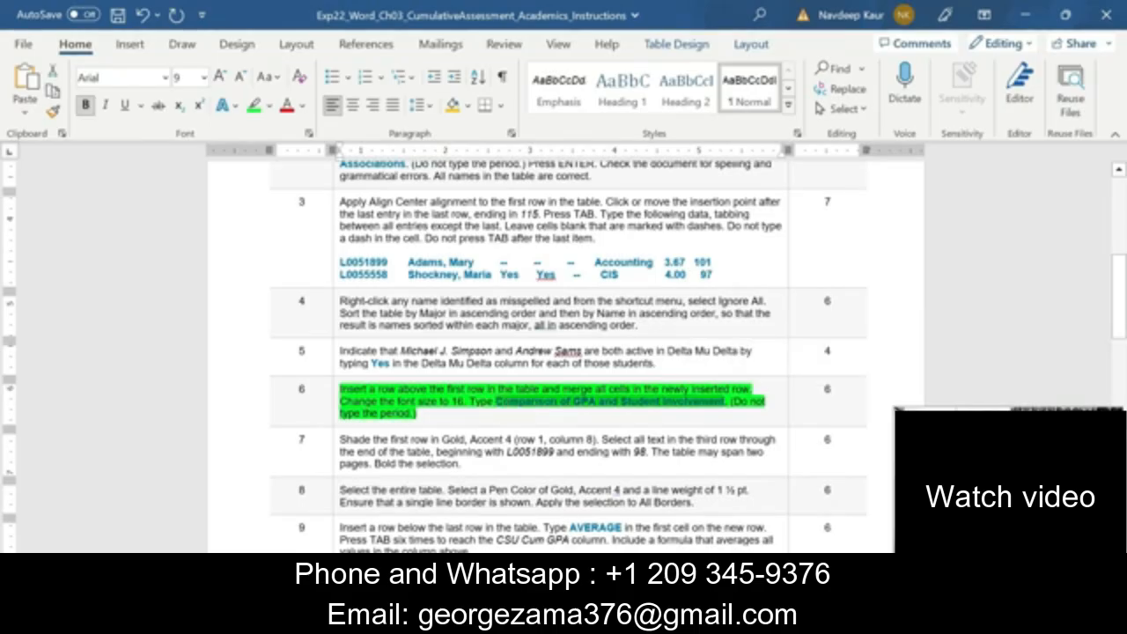
pyautogui.click(720, 619)
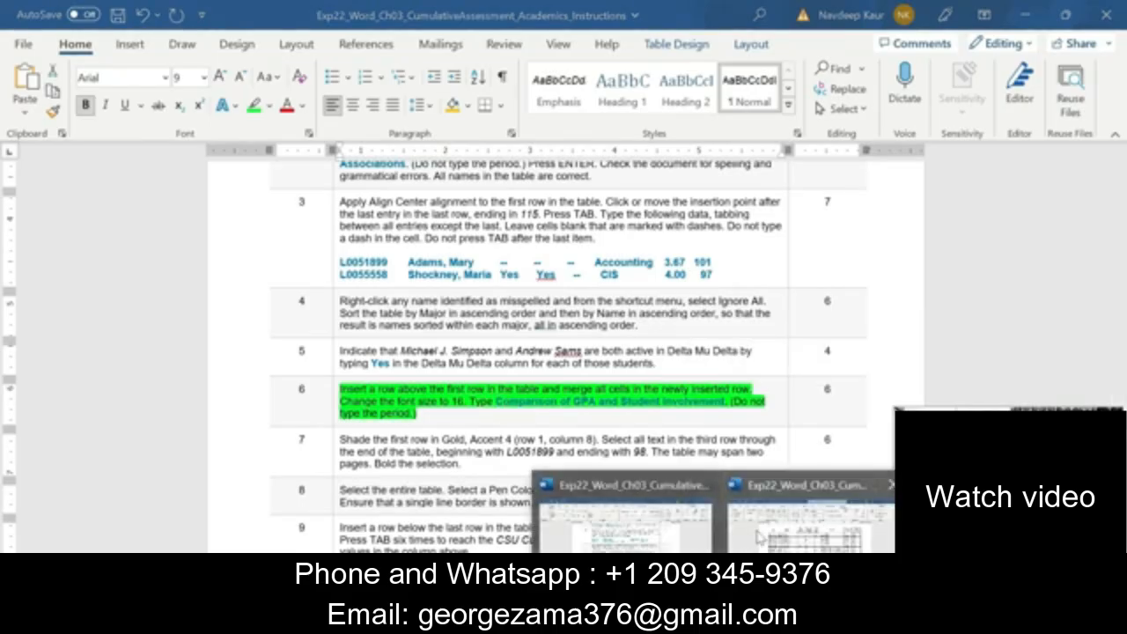
pyautogui.click(755, 530)
pyautogui.scroll(2, 755, 528)
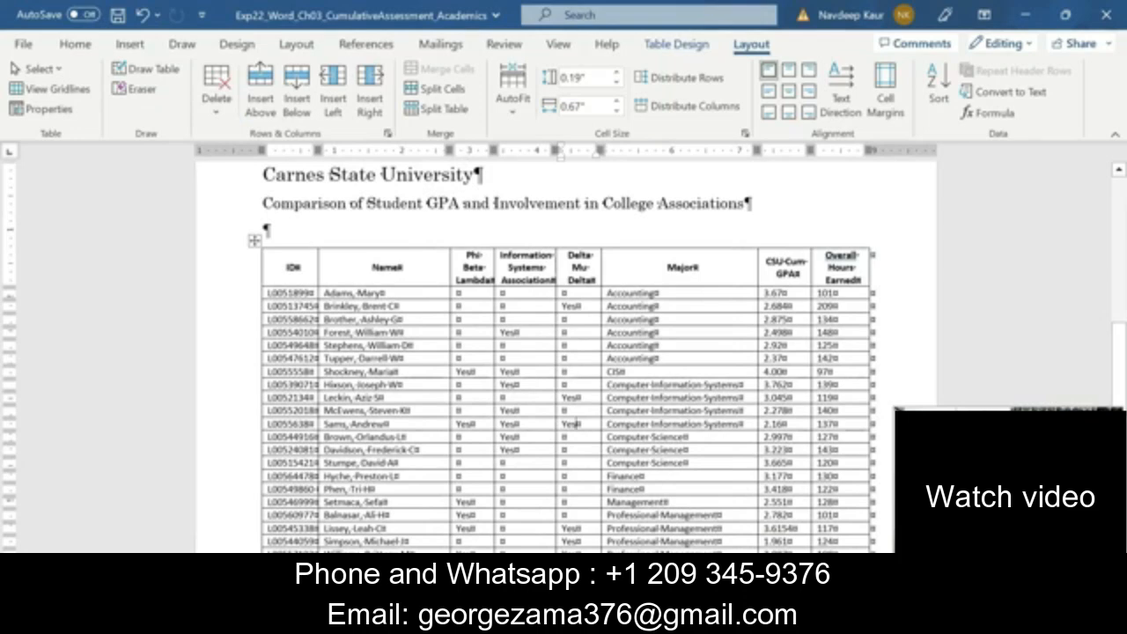
pyautogui.click(399, 267)
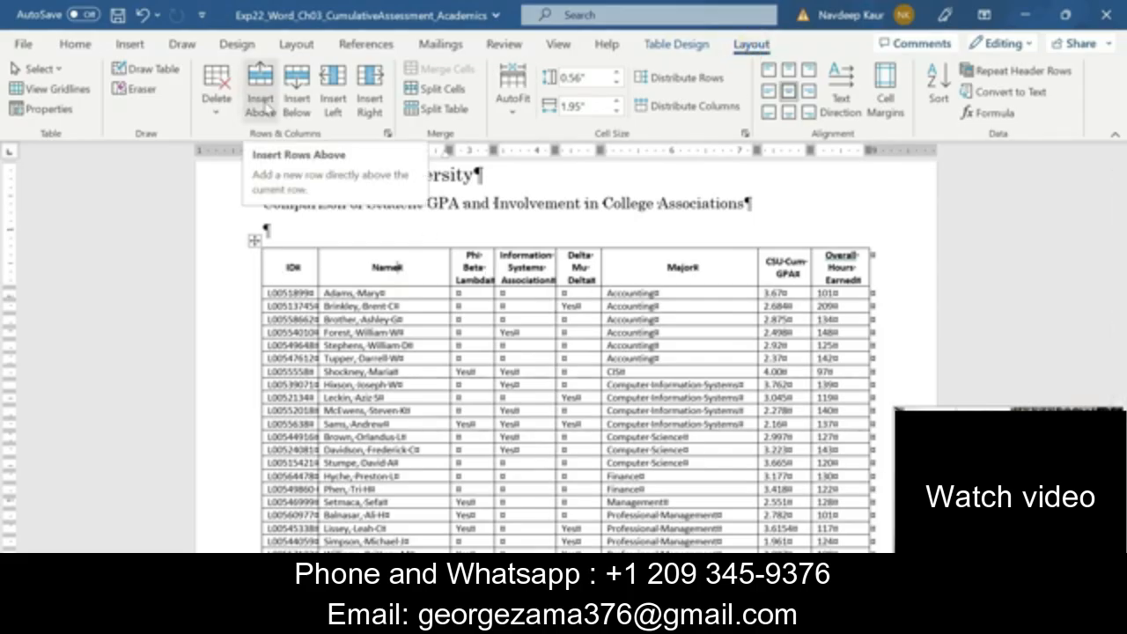
pyautogui.click(264, 101)
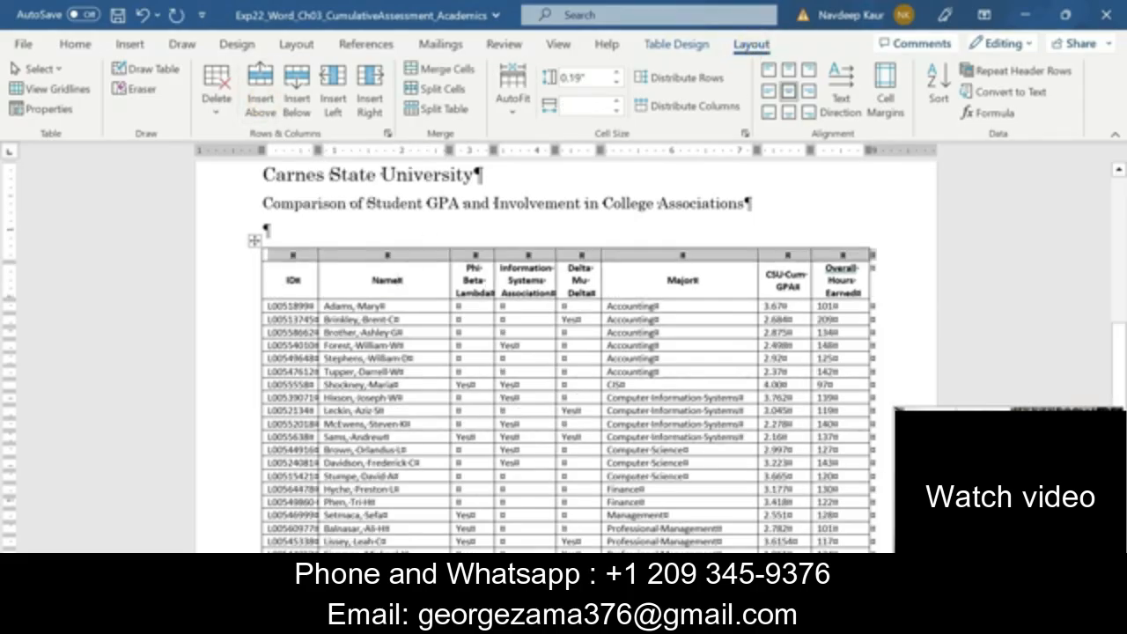
pyautogui.click(447, 70)
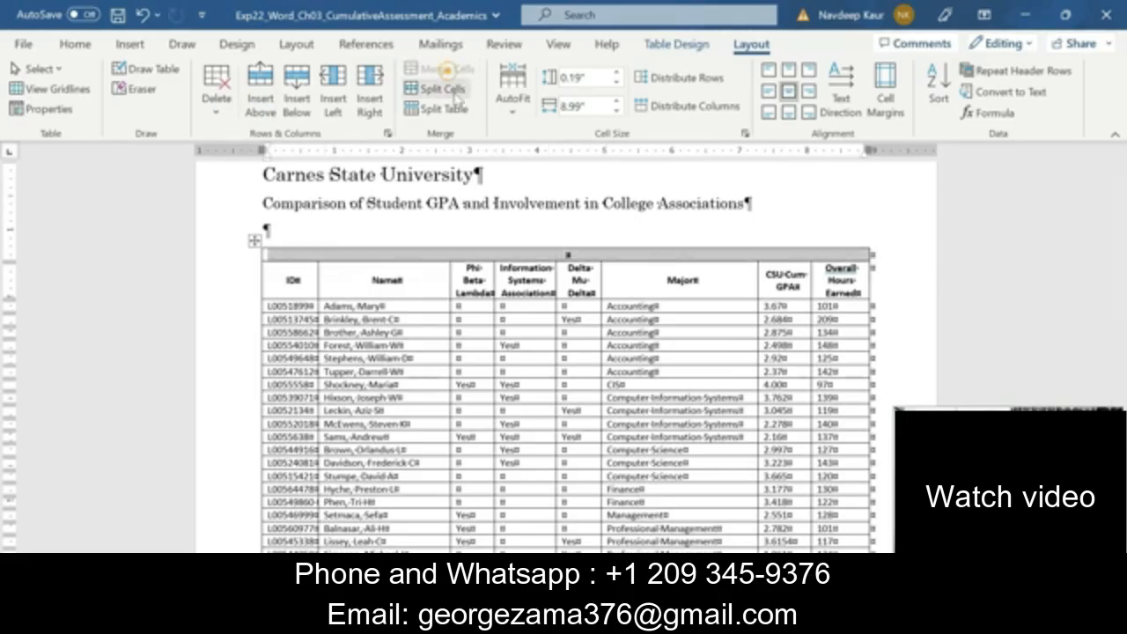
# Paste "Comparison of GPA and Student Involvement" into the merged row as text only and set its font size to 16
pyautogui.click(537, 255)
pyautogui.hotkey('ctrl', 'v')
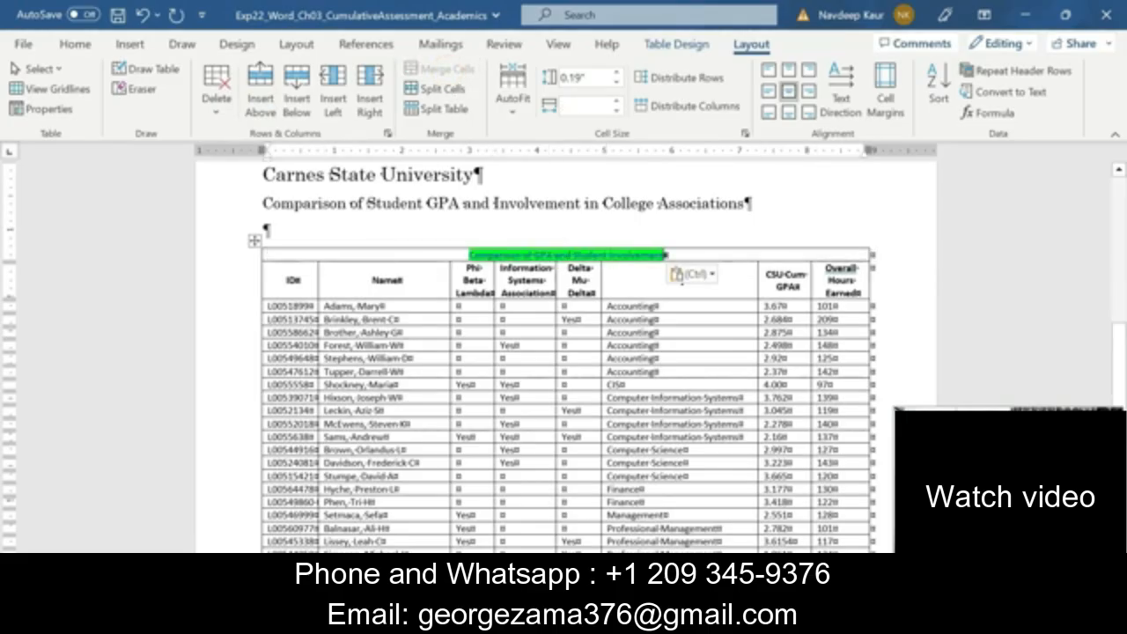
pyautogui.click(690, 274)
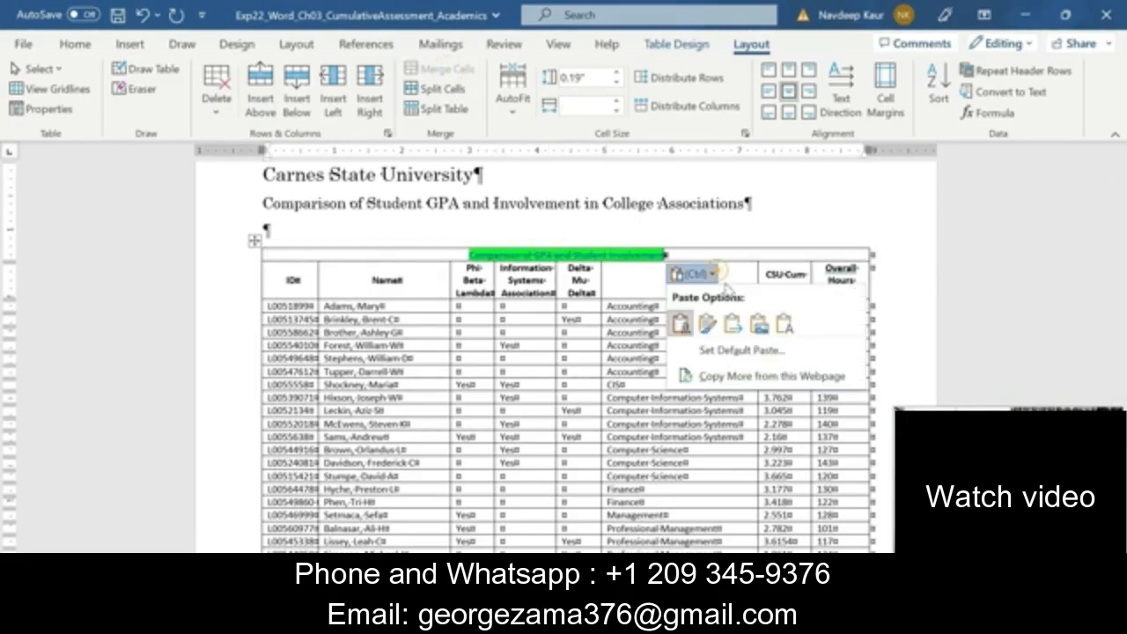
pyautogui.click(782, 324)
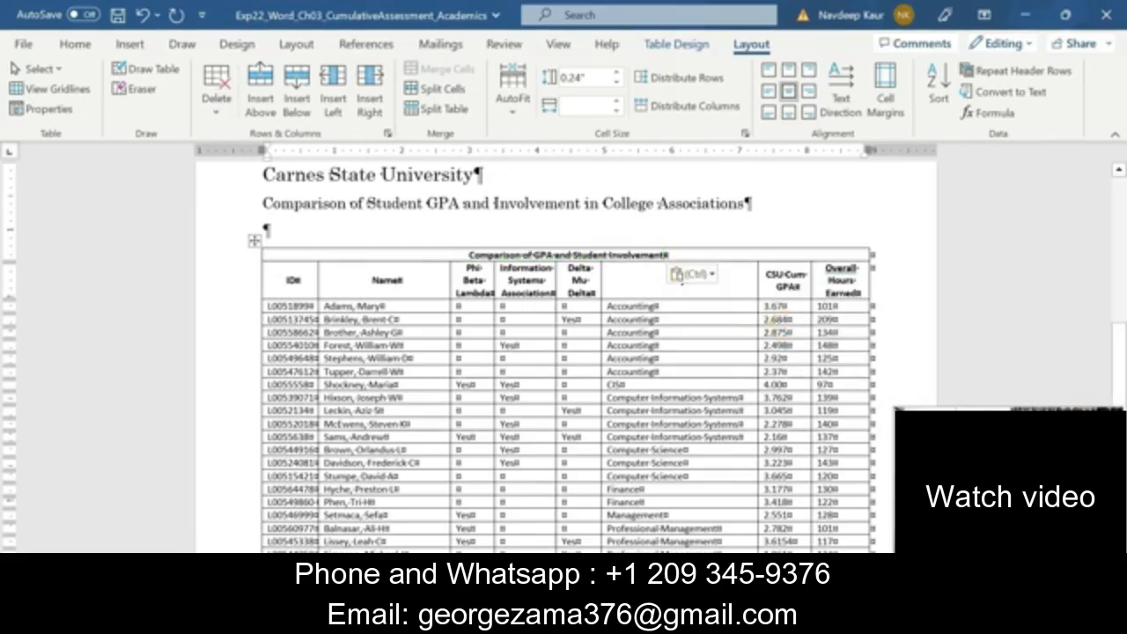
pyautogui.moveTo(666, 255); pyautogui.dragTo(467, 255)
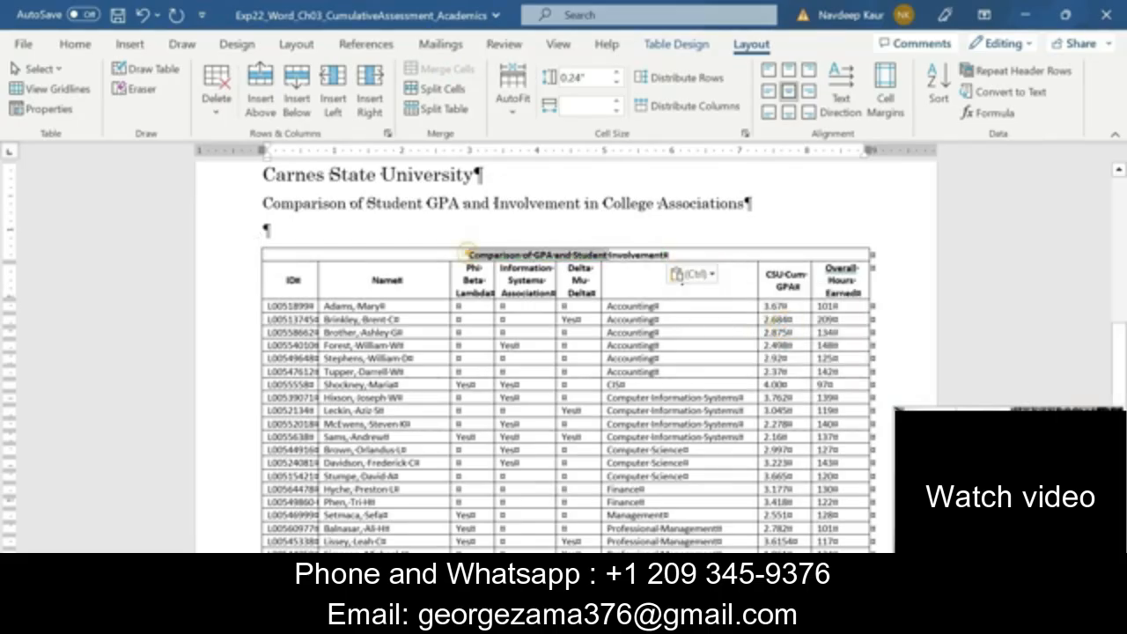
pyautogui.click(75, 44)
pyautogui.click(204, 78)
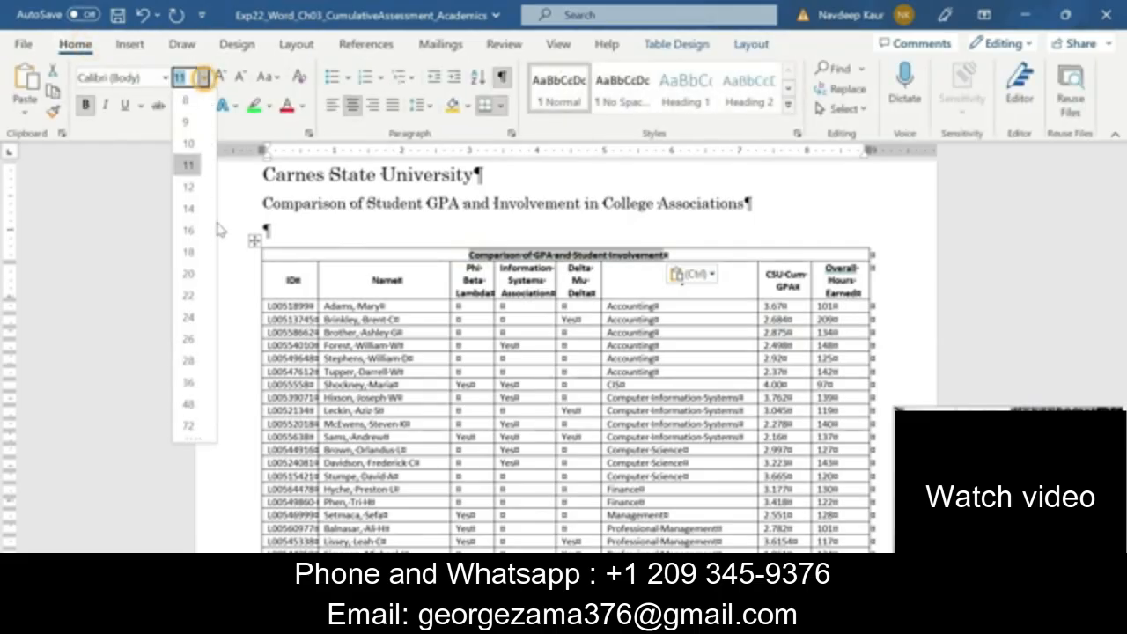
pyautogui.click(192, 230)
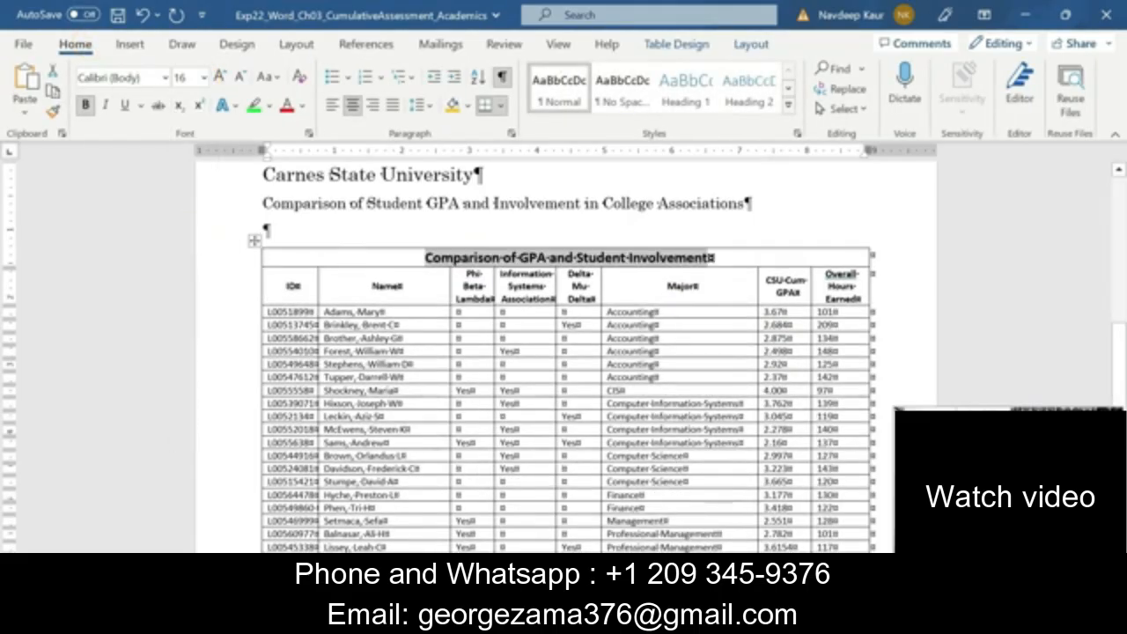
# In the Instructions document, clear the highlight from step 6 and highlight the text of step 7 in green
pyautogui.click(715, 620)
pyautogui.click(627, 560)
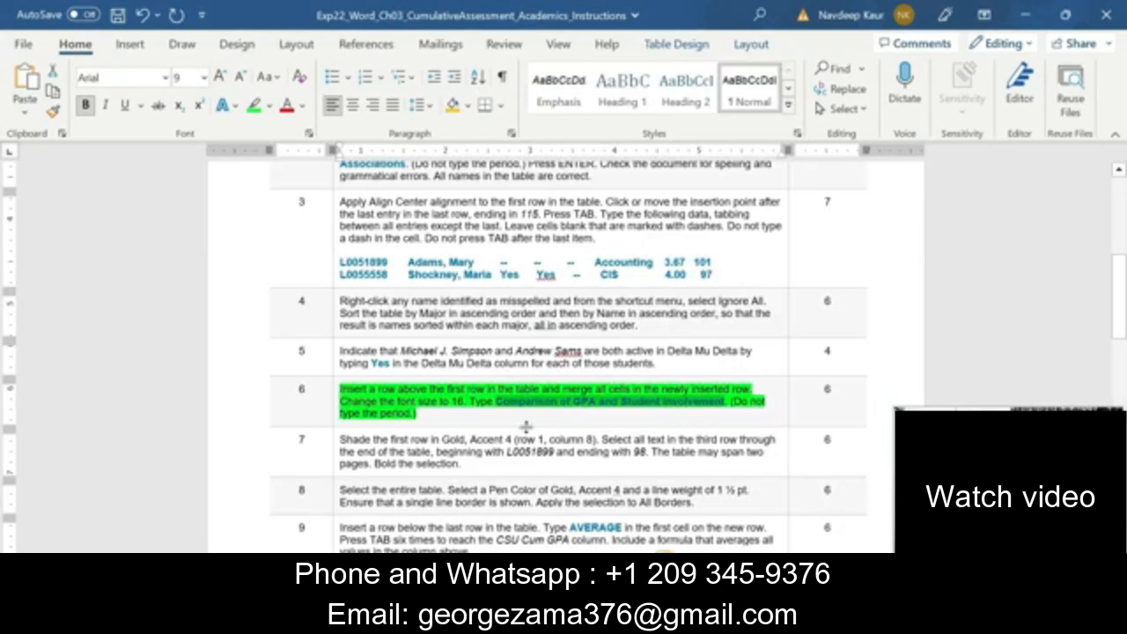
pyautogui.moveTo(440, 417)
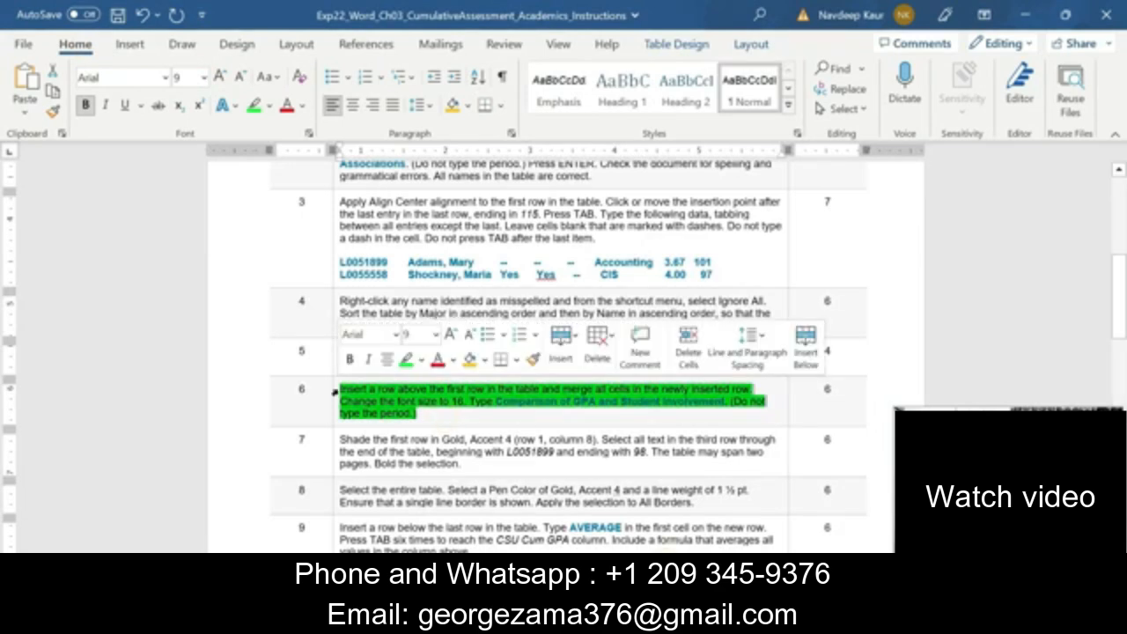
pyautogui.click(410, 359)
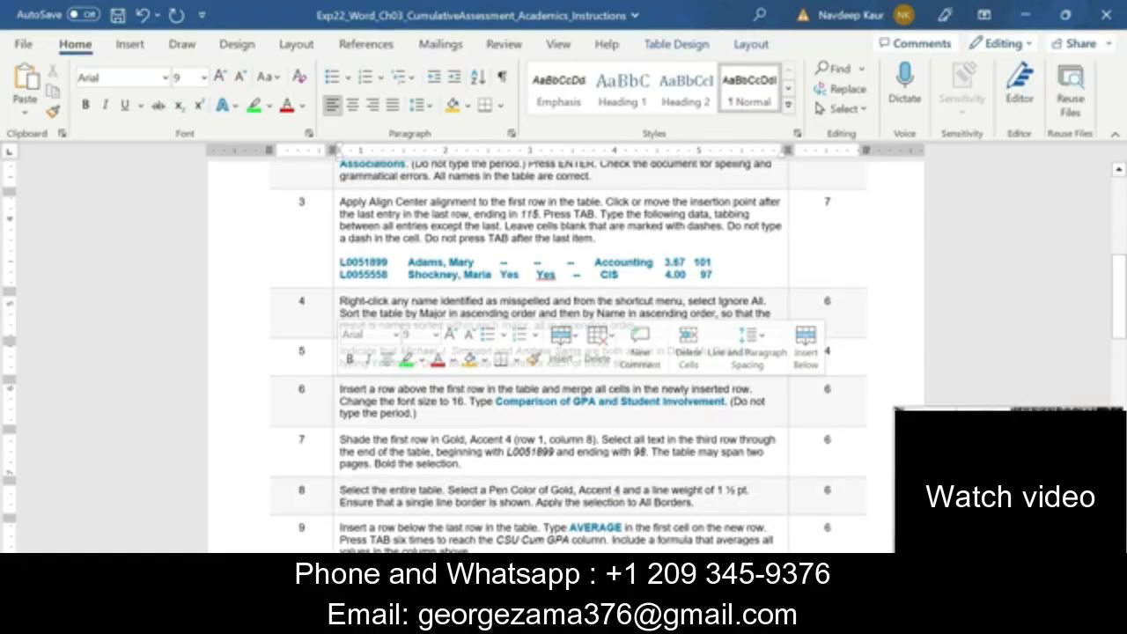
pyautogui.scroll(-1, 563, 355)
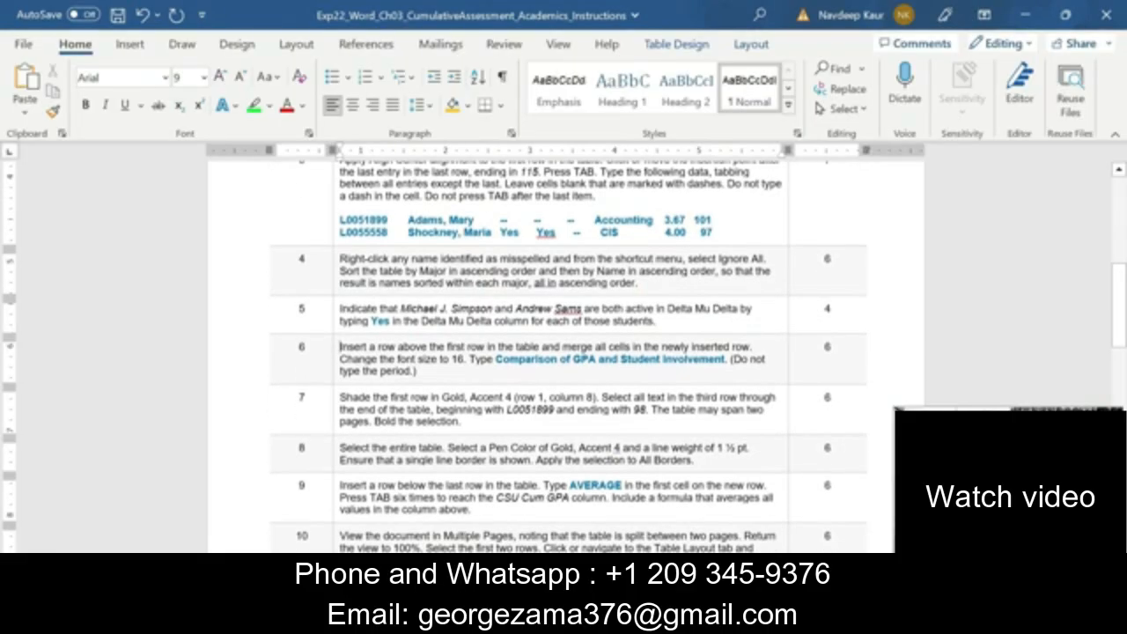
pyautogui.moveTo(462, 421); pyautogui.dragTo(411, 388)
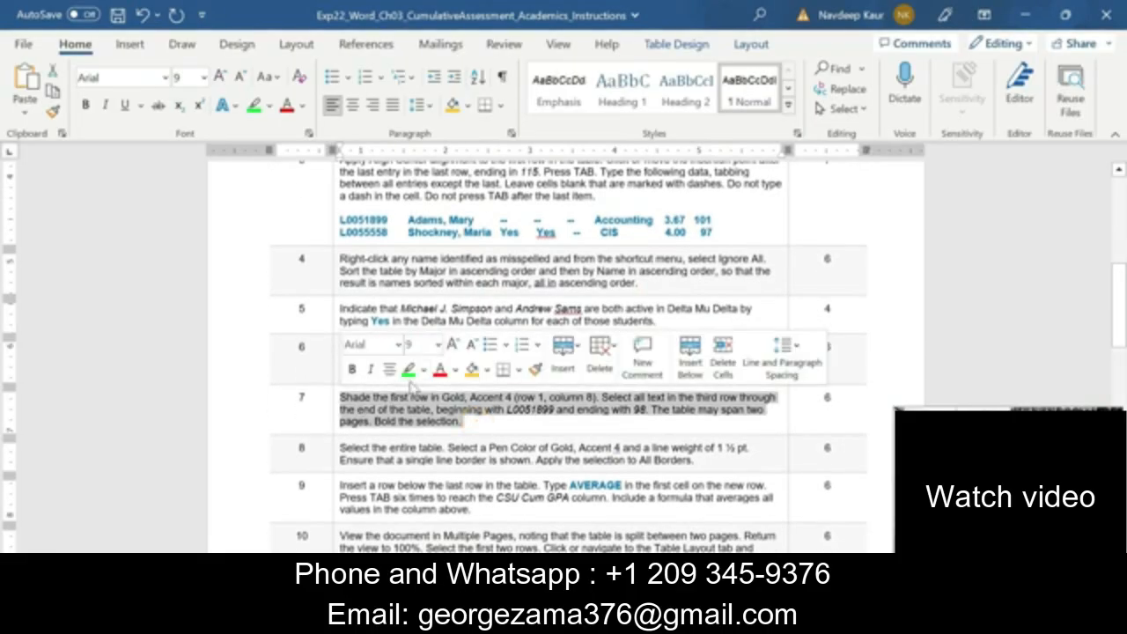
pyautogui.click(408, 369)
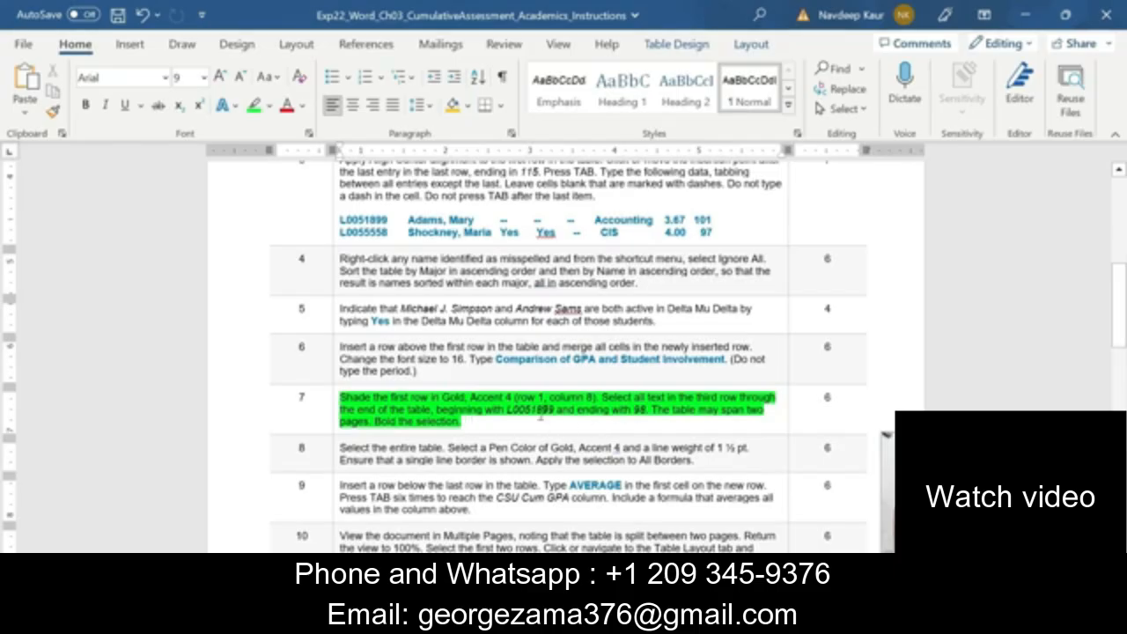
# In the Academics document, shade the merged title row of the table in Gold, Accent 4
pyautogui.click(643, 407)
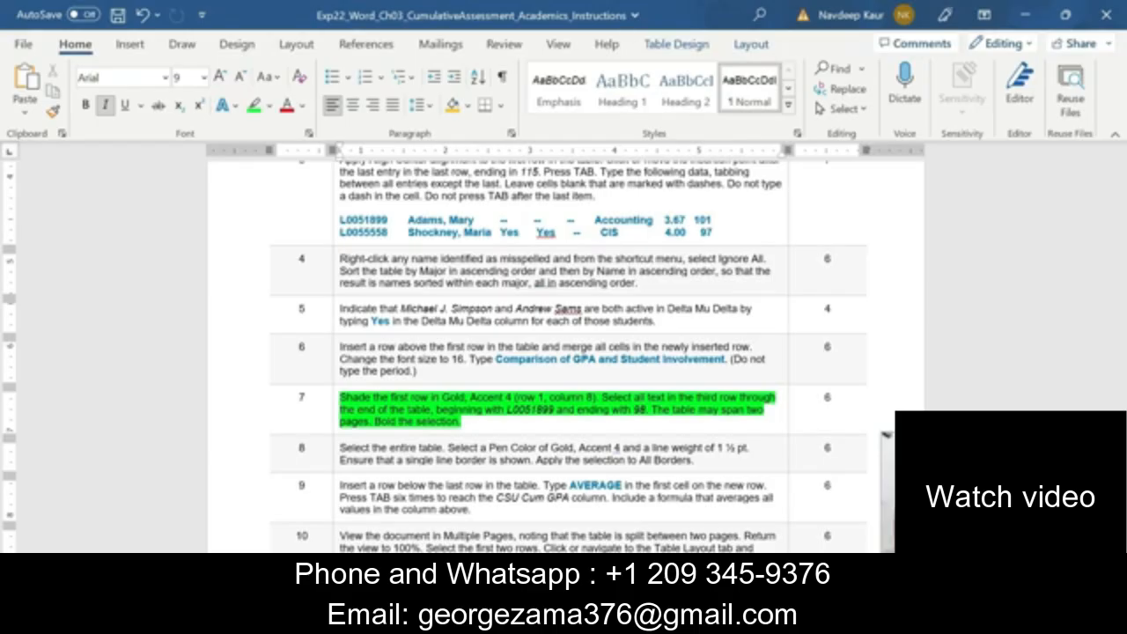
pyautogui.click(713, 620)
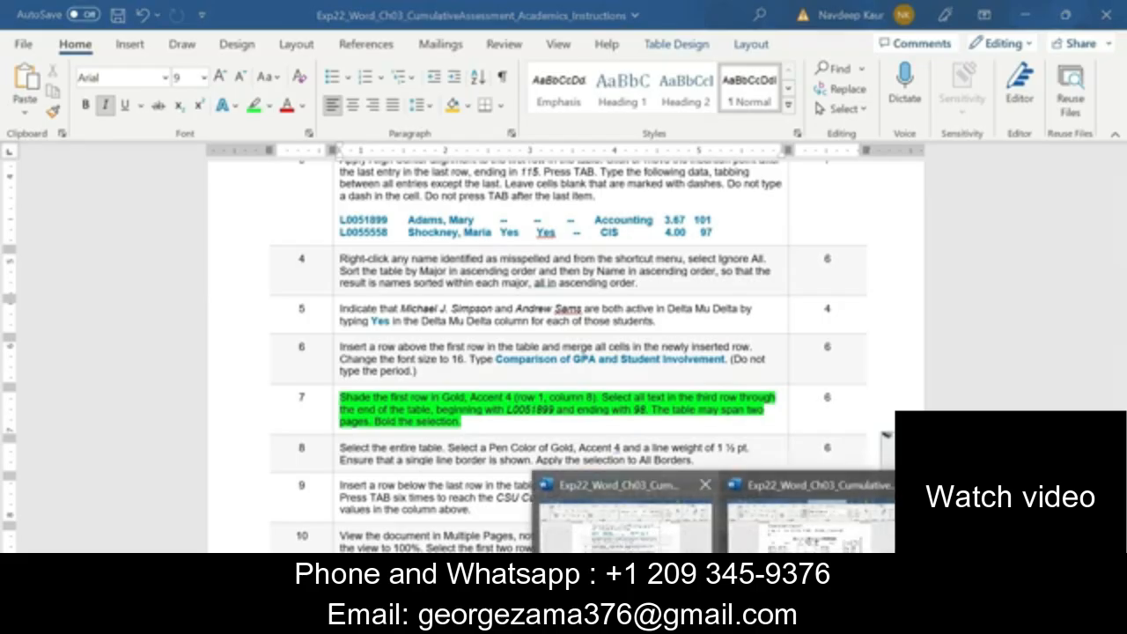
pyautogui.click(655, 544)
pyautogui.click(311, 260)
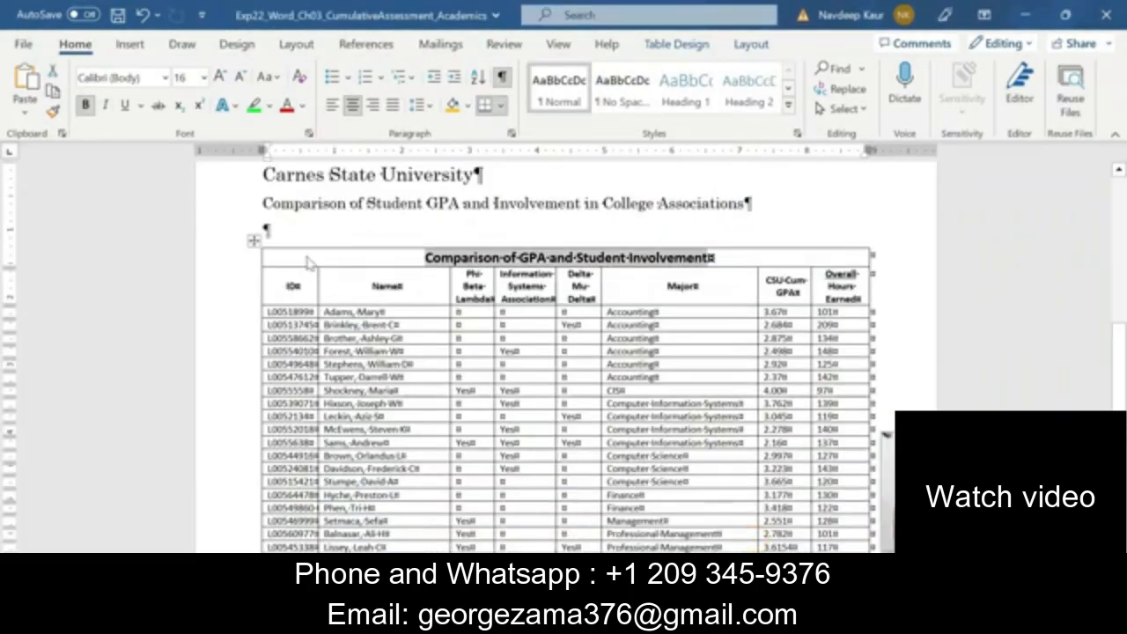
pyautogui.click(308, 257)
pyautogui.tripleClick(302, 259)
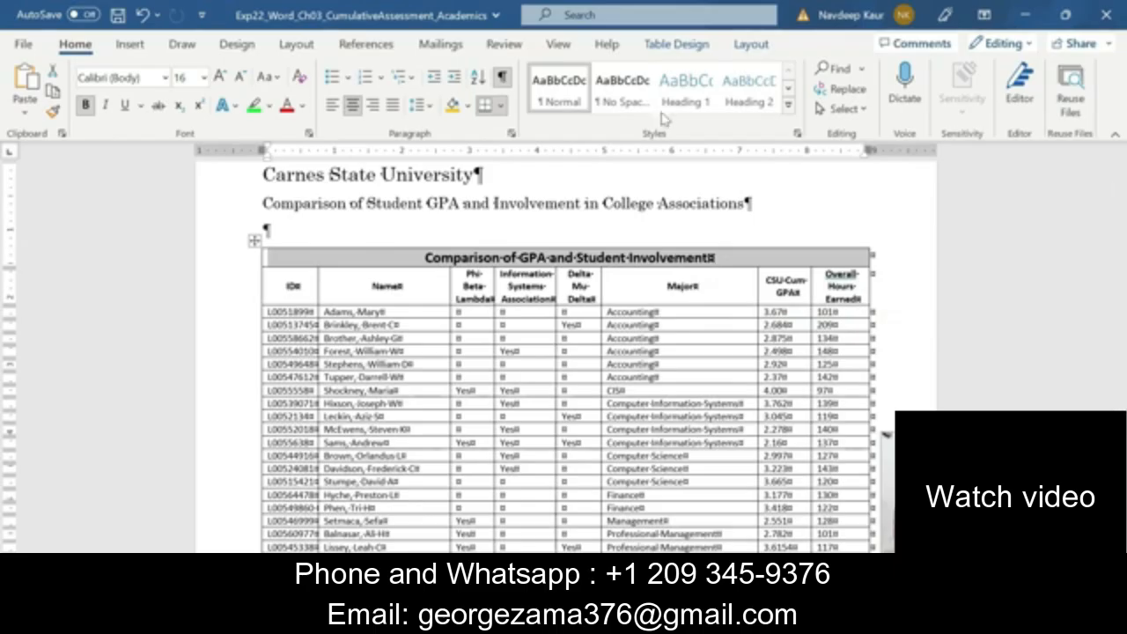
pyautogui.click(678, 46)
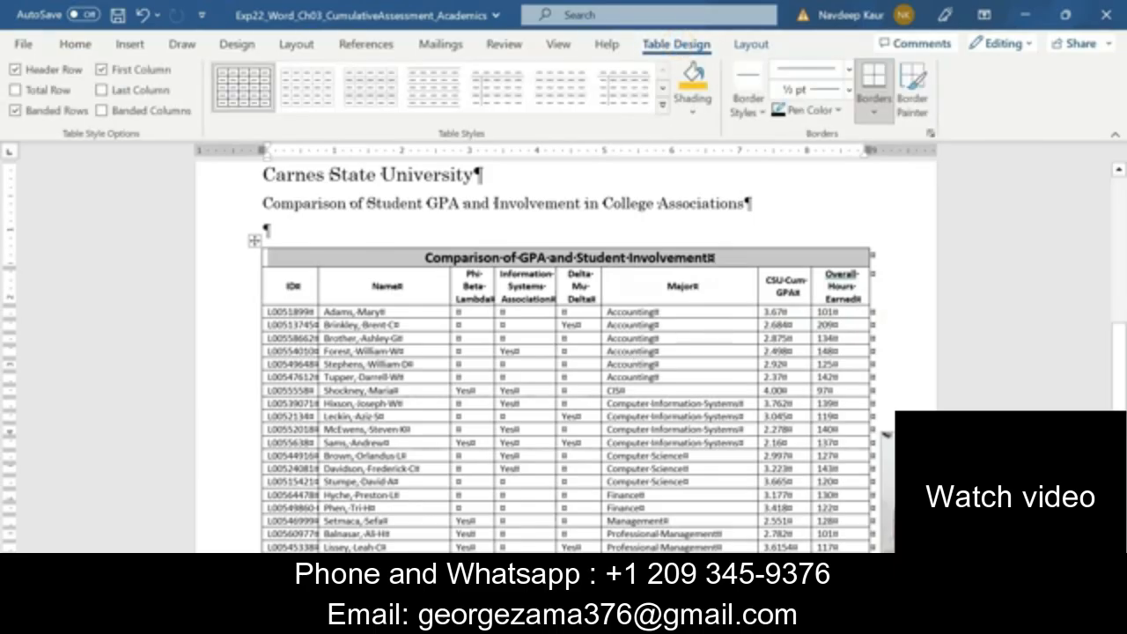
pyautogui.click(692, 101)
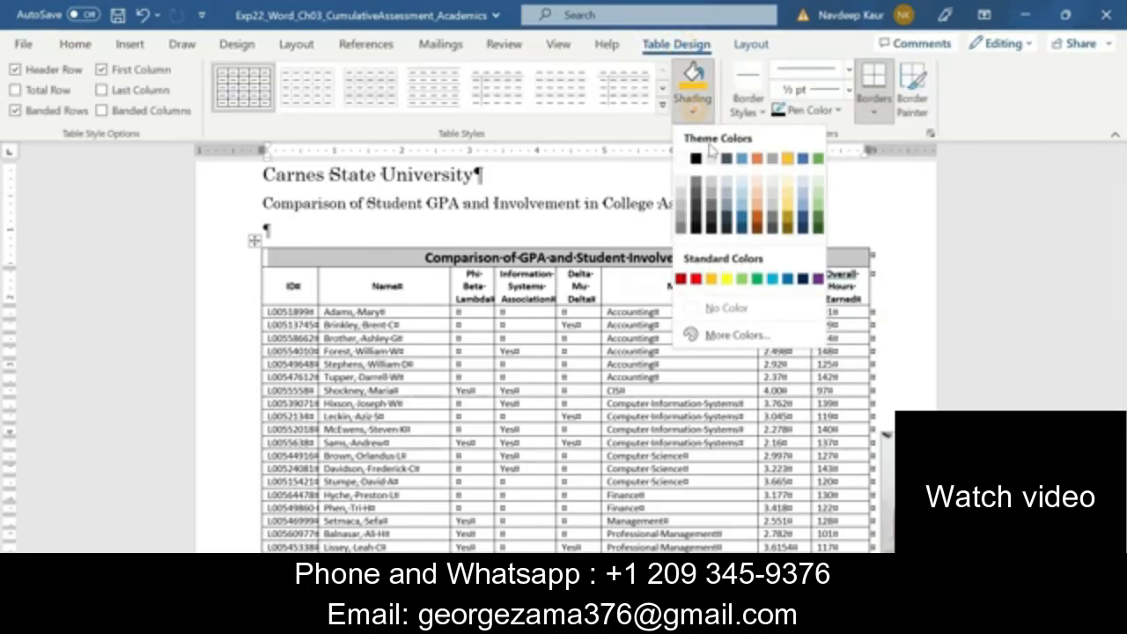
pyautogui.click(788, 159)
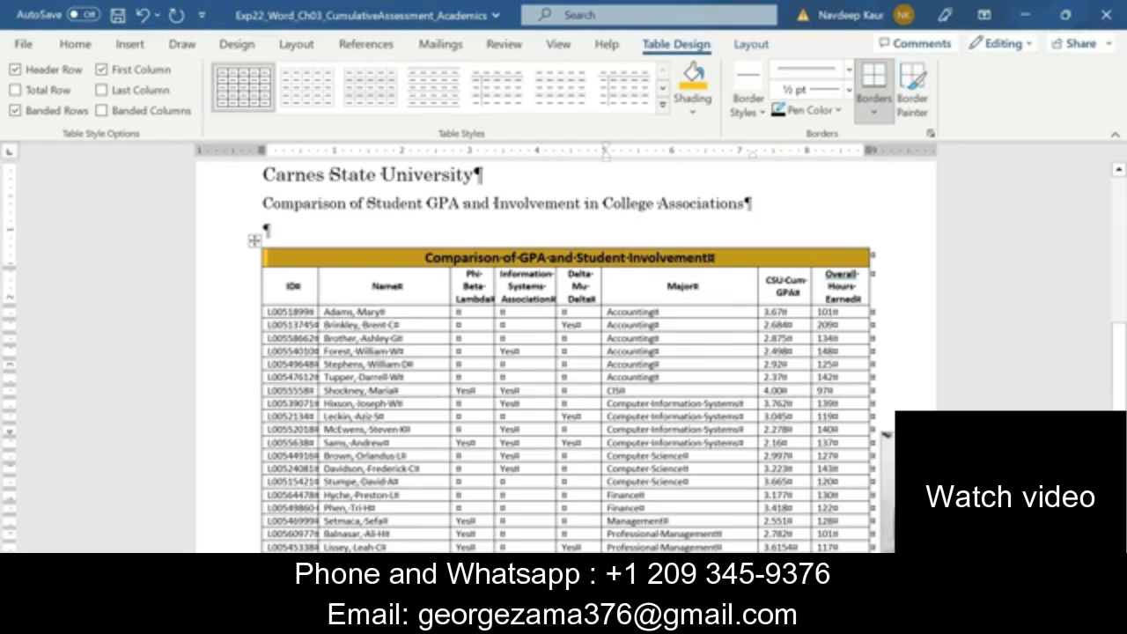
# Bold all table text from the third row through the last row on the second page
pyautogui.moveTo(266, 312); pyautogui.dragTo(845, 465)
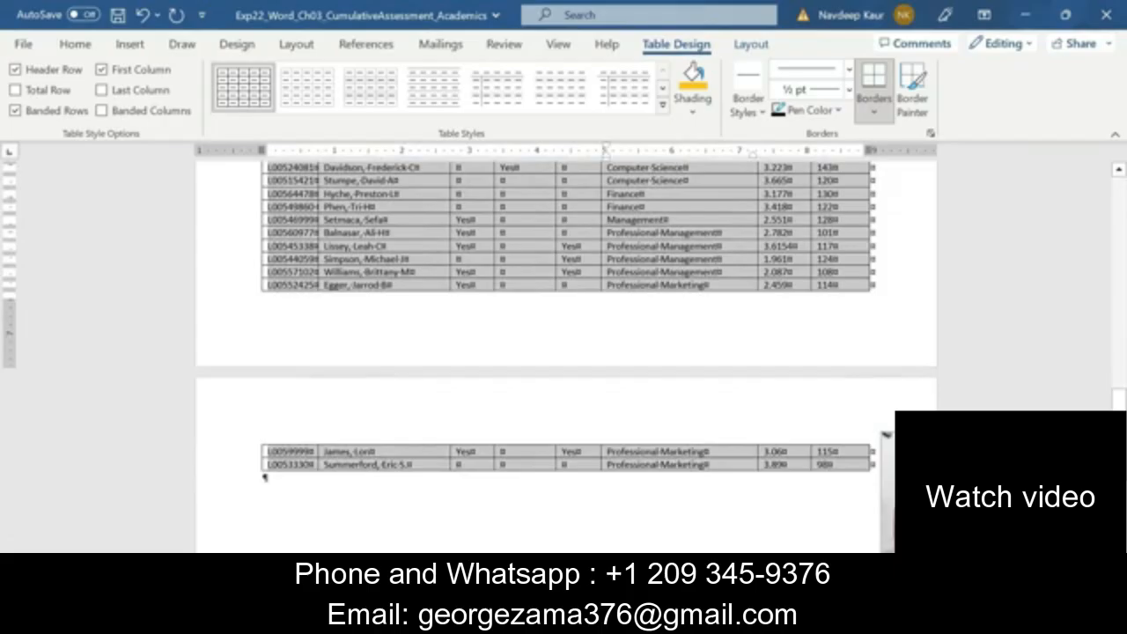
pyautogui.scroll(5, 407, 463)
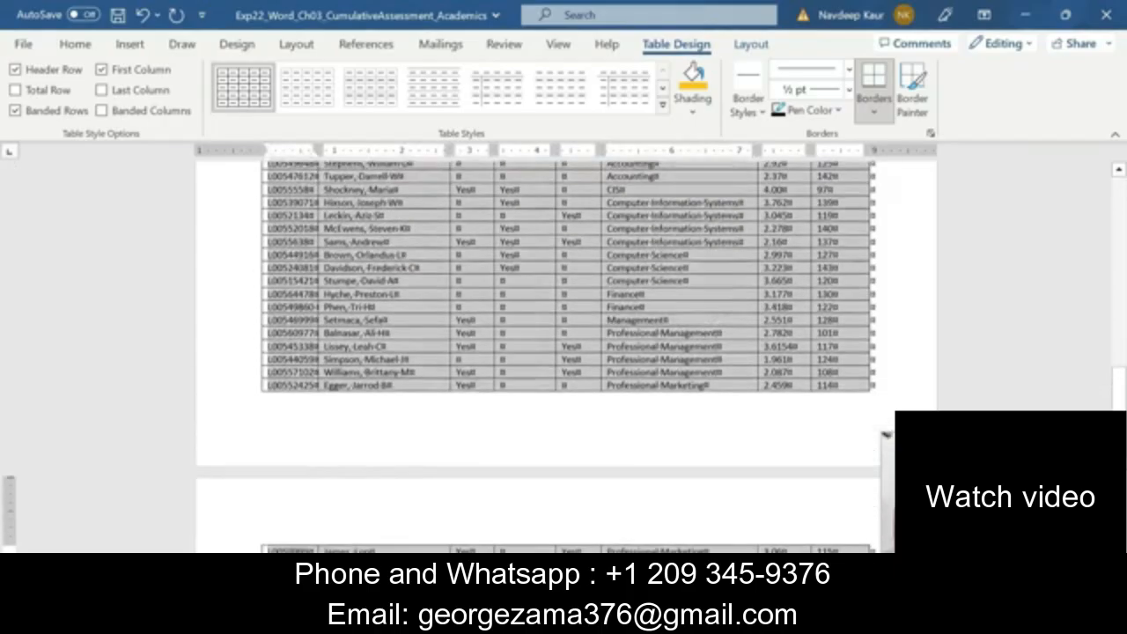
pyautogui.click(83, 46)
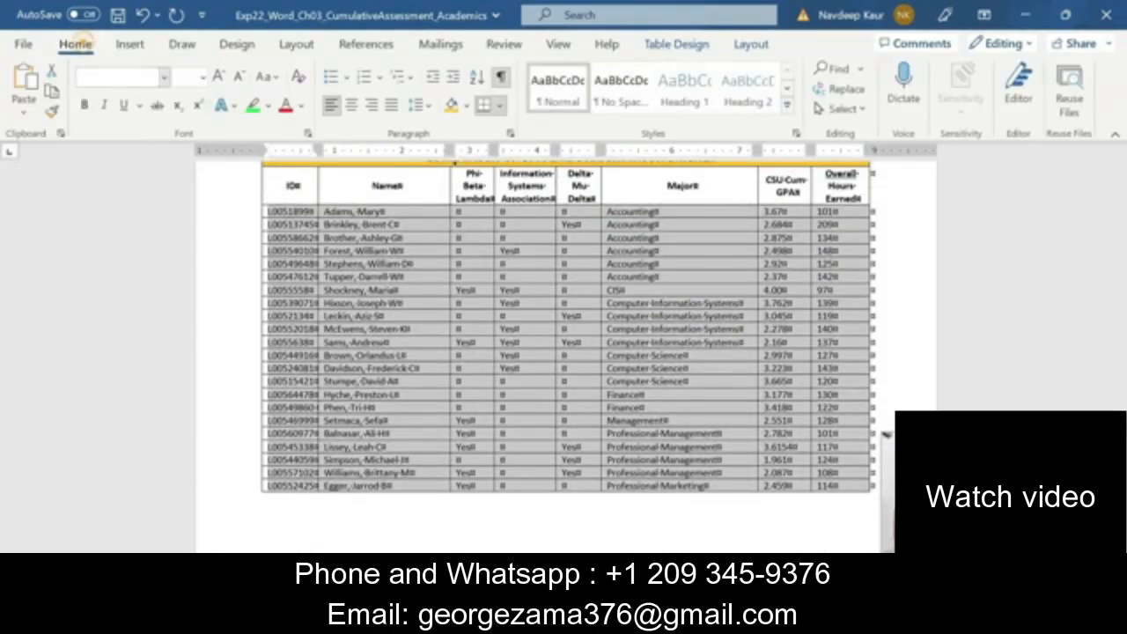
pyautogui.click(86, 105)
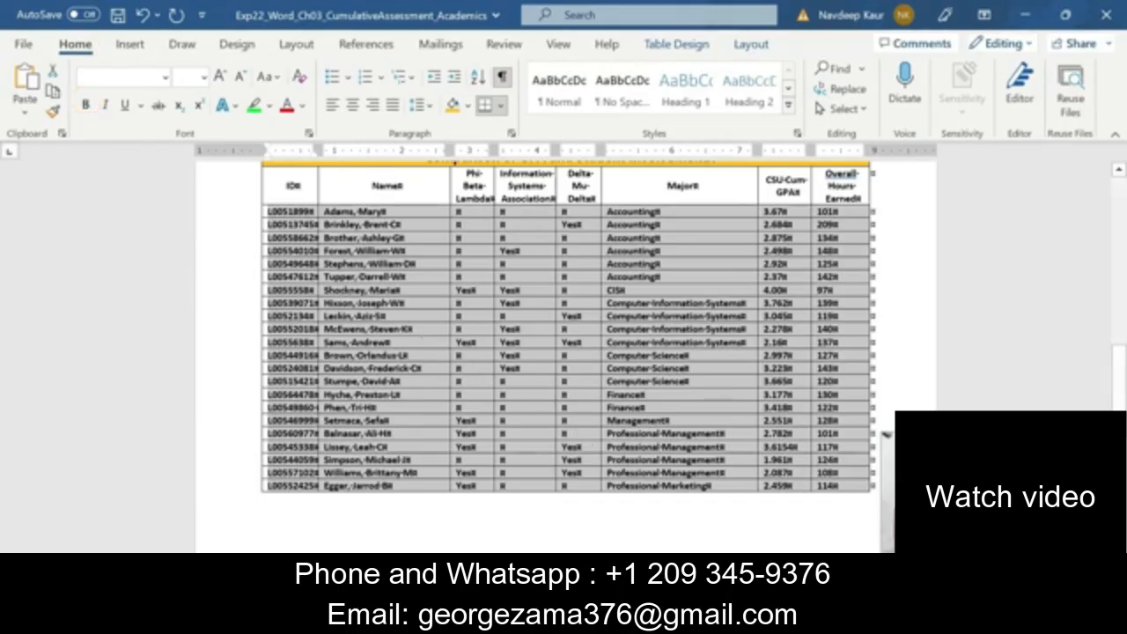
# In the Instructions document, clear the highlight from step 7 and highlight the text of step 8 in green
pyautogui.click(720, 618)
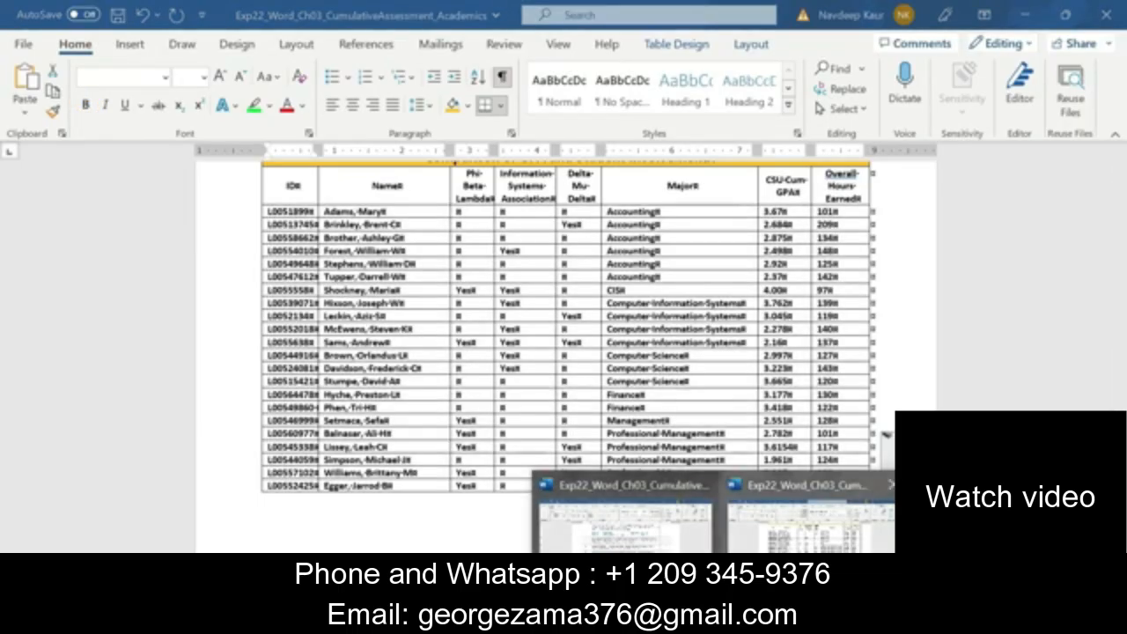
pyautogui.click(658, 546)
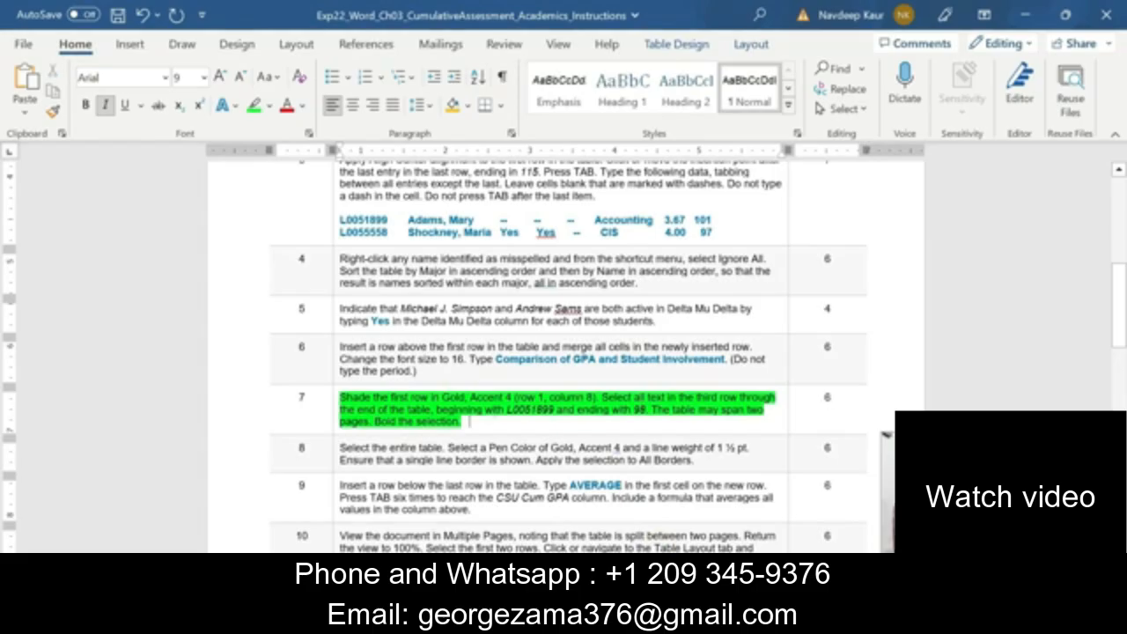
pyautogui.moveTo(469, 421); pyautogui.dragTo(391, 385)
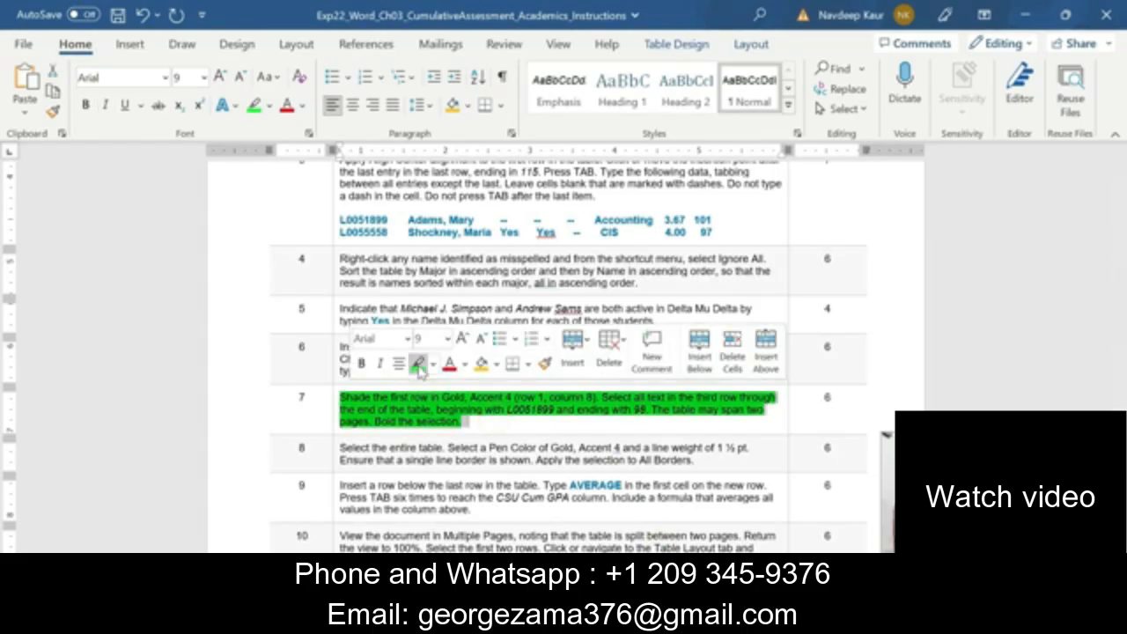
pyautogui.click(418, 364)
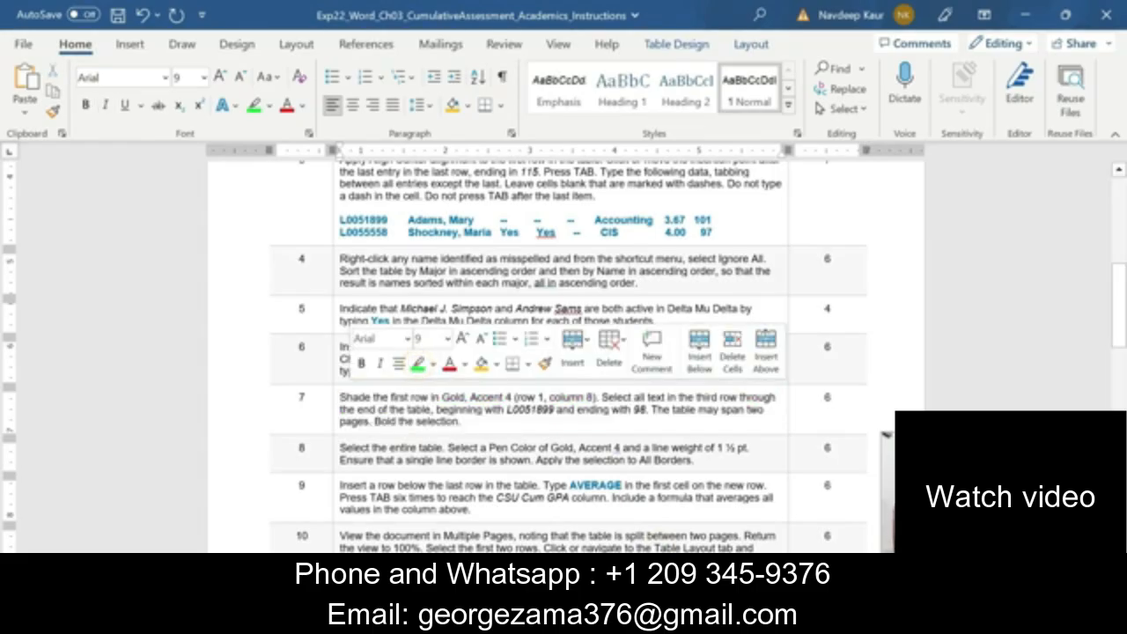
pyautogui.scroll(-1, 563, 352)
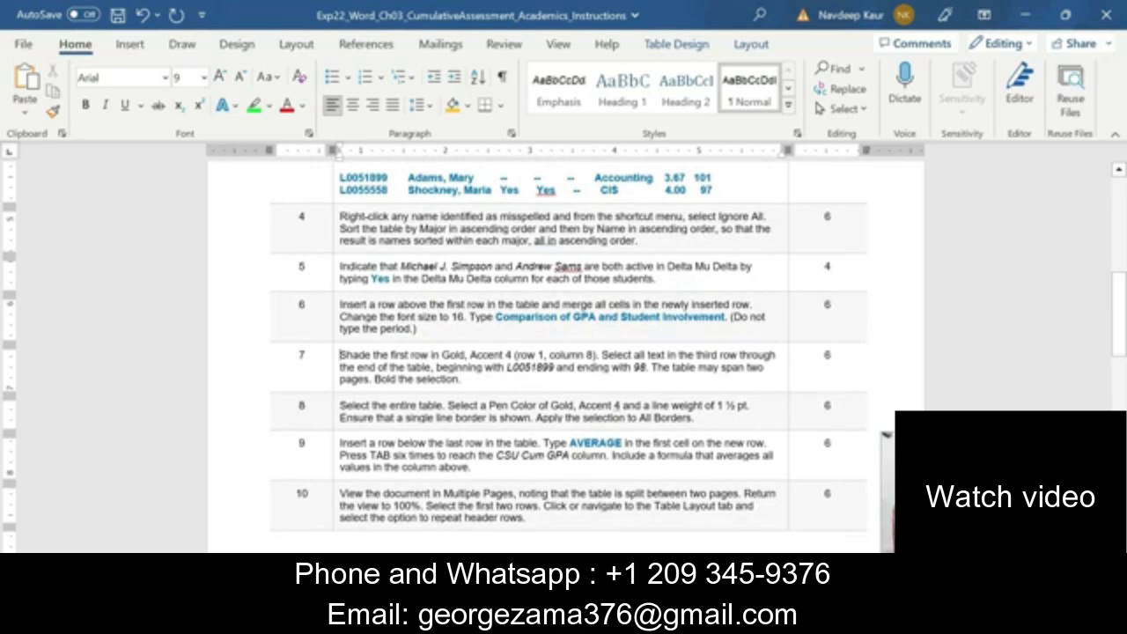
pyautogui.moveTo(340, 405); pyautogui.dragTo(696, 419)
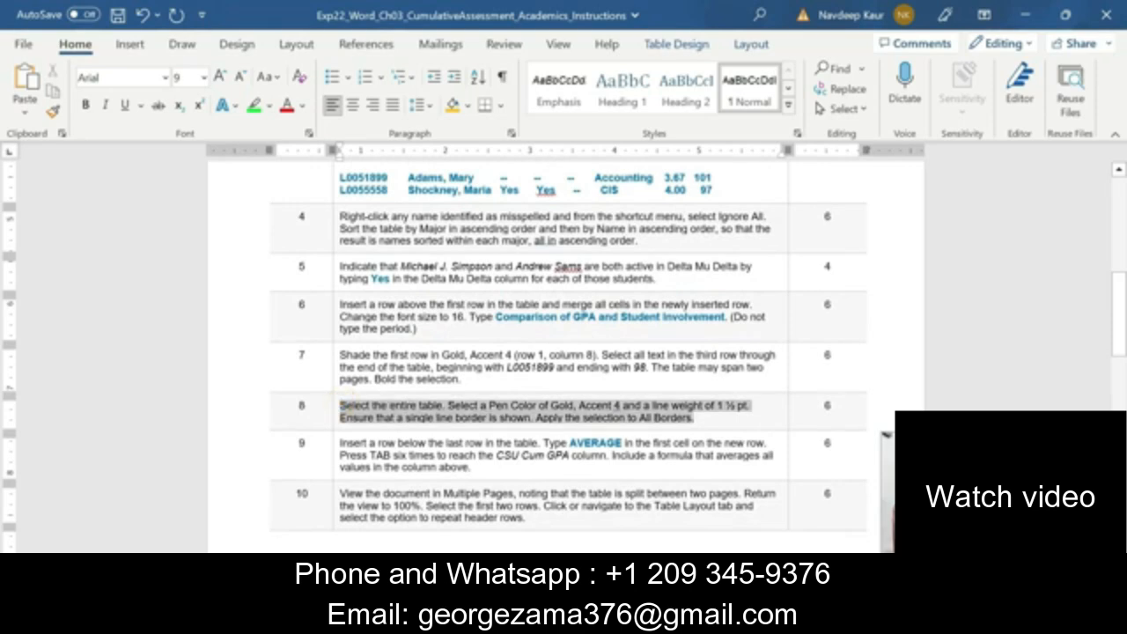
pyautogui.click(762, 394)
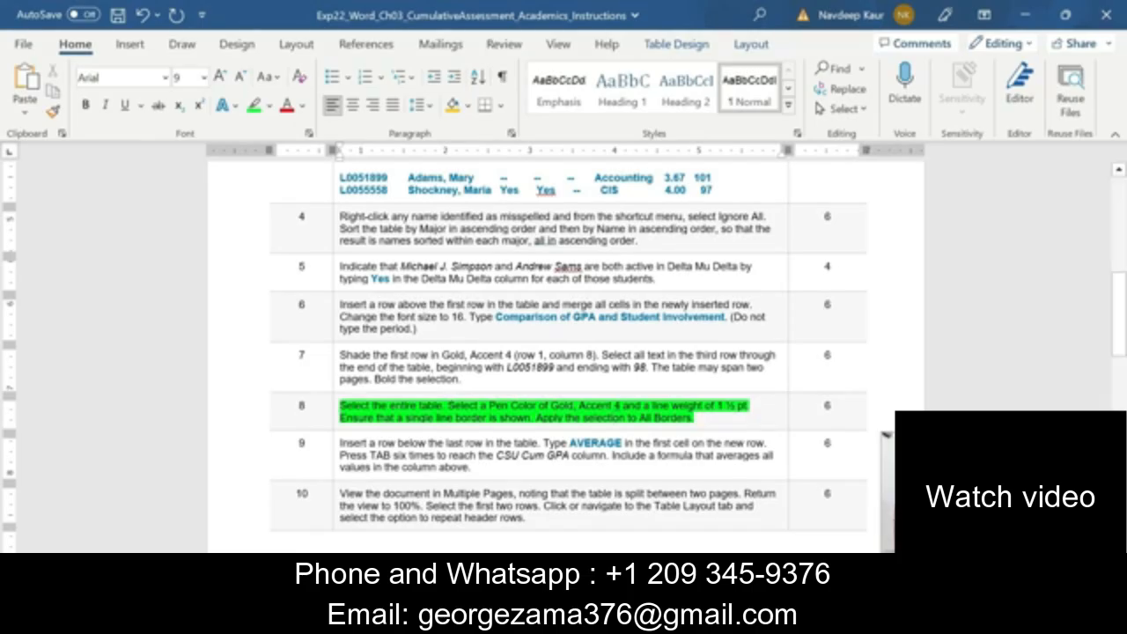
# In the Academics document, select the entire table and set the border pen color to Gold, Accent 4
pyautogui.click(720, 618)
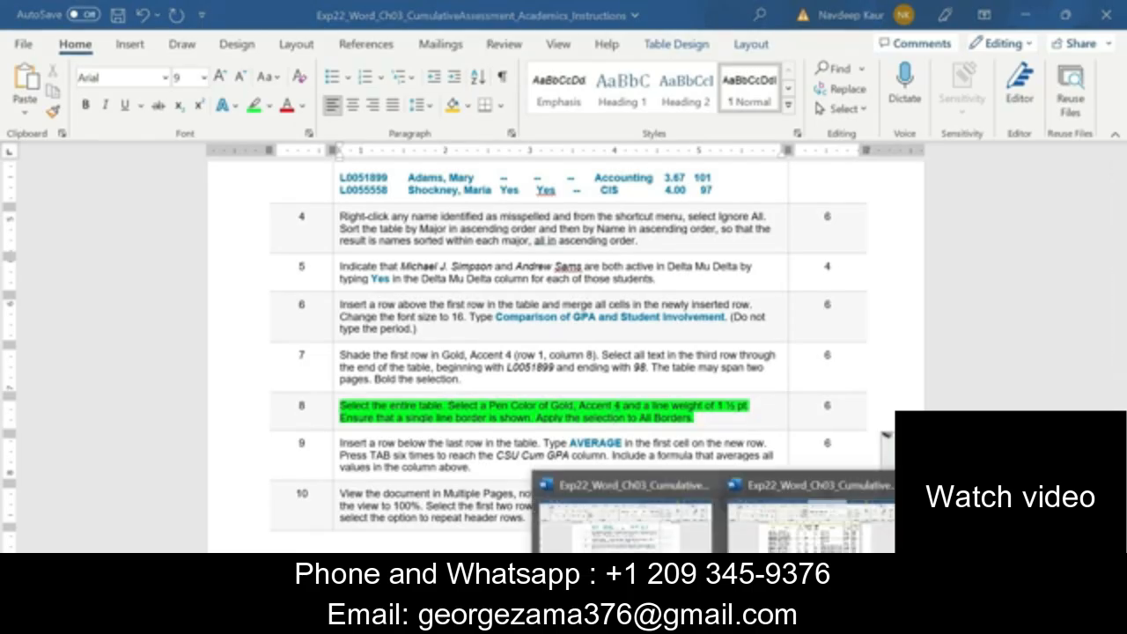
pyautogui.click(754, 539)
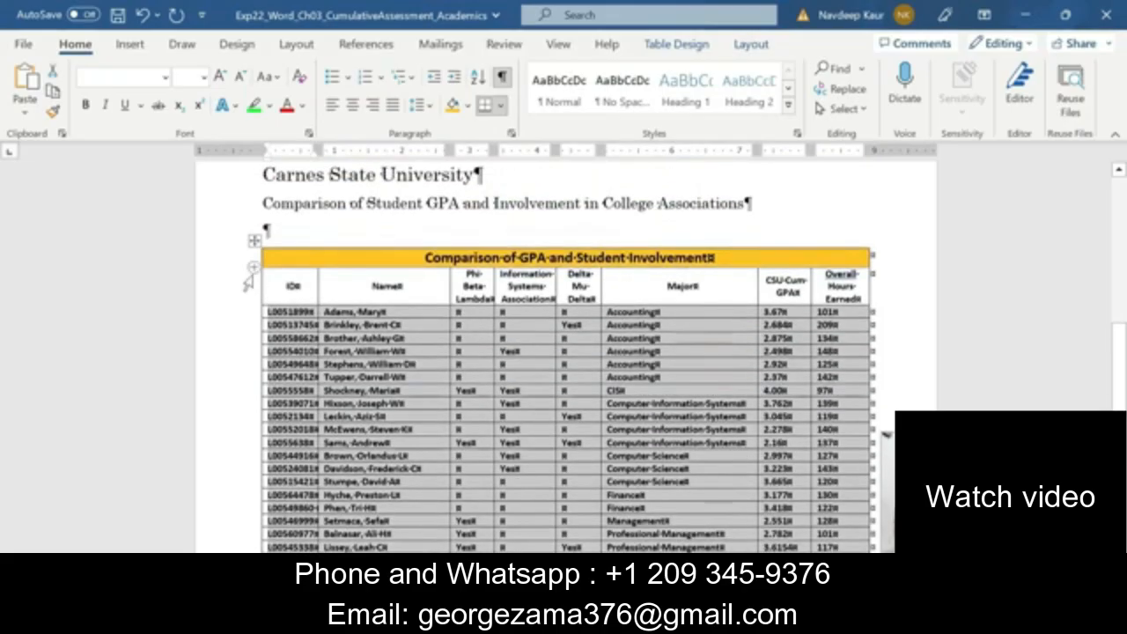
pyautogui.click(253, 240)
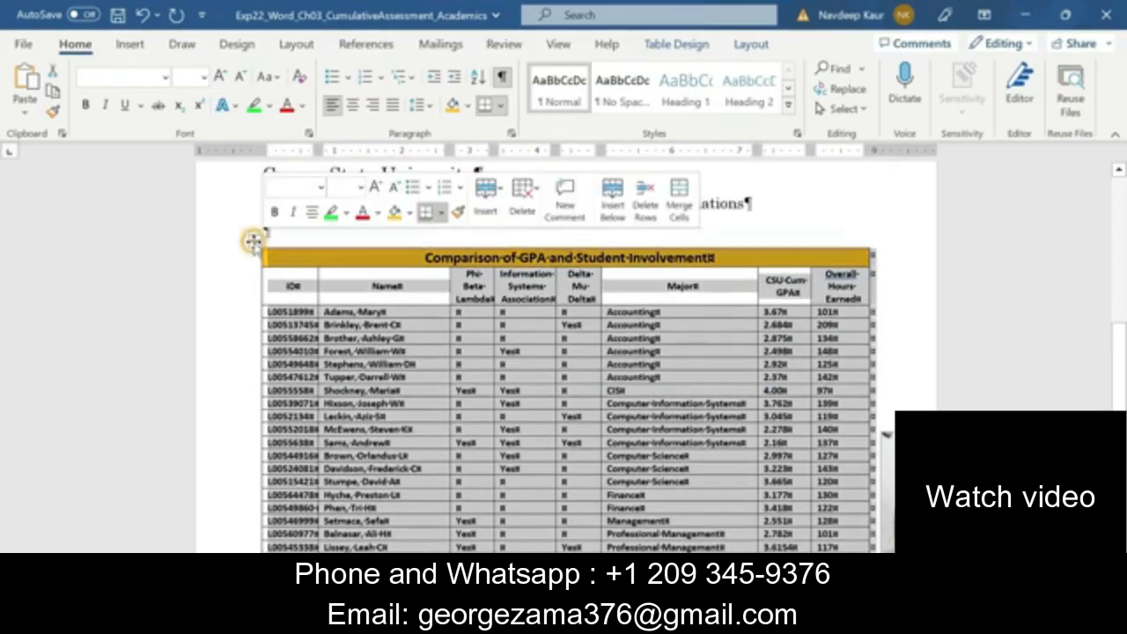
pyautogui.click(651, 44)
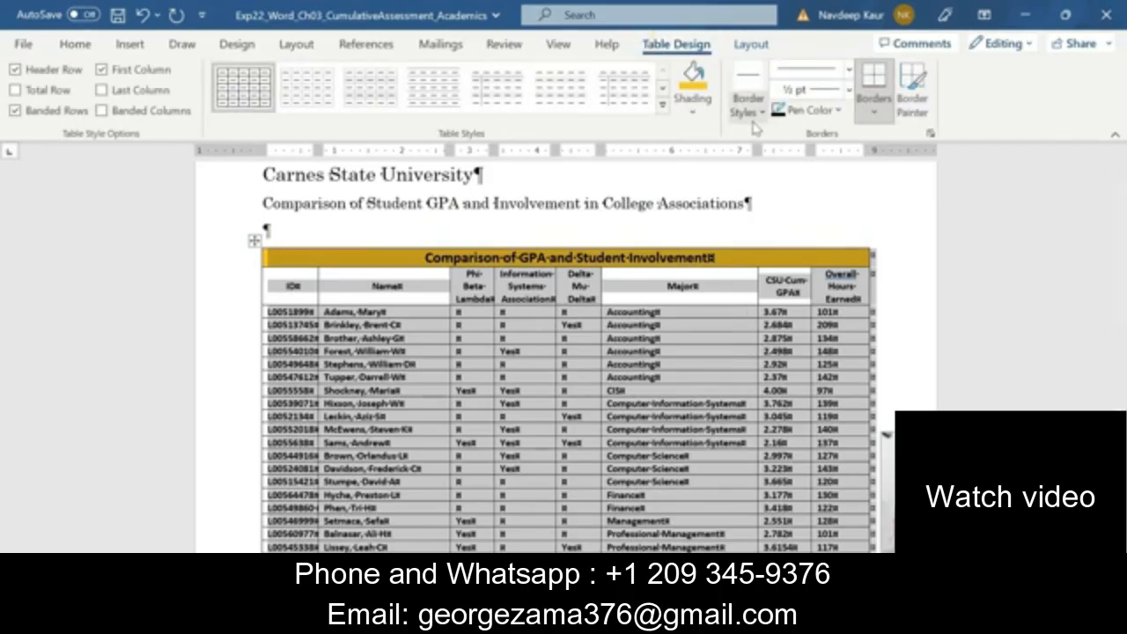
pyautogui.click(823, 112)
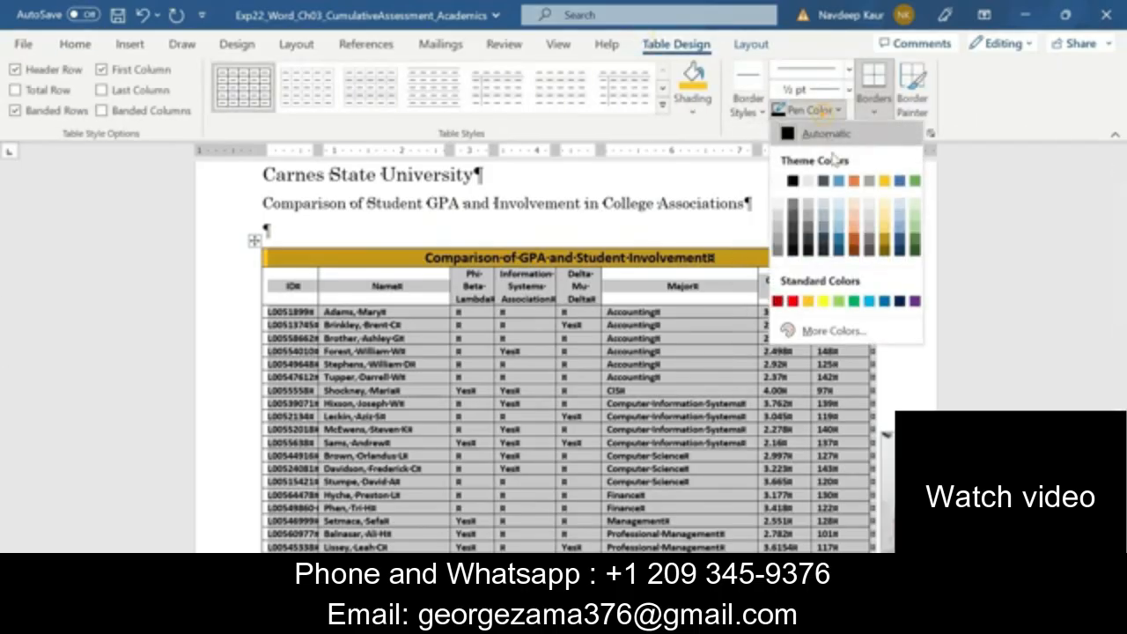
pyautogui.click(884, 180)
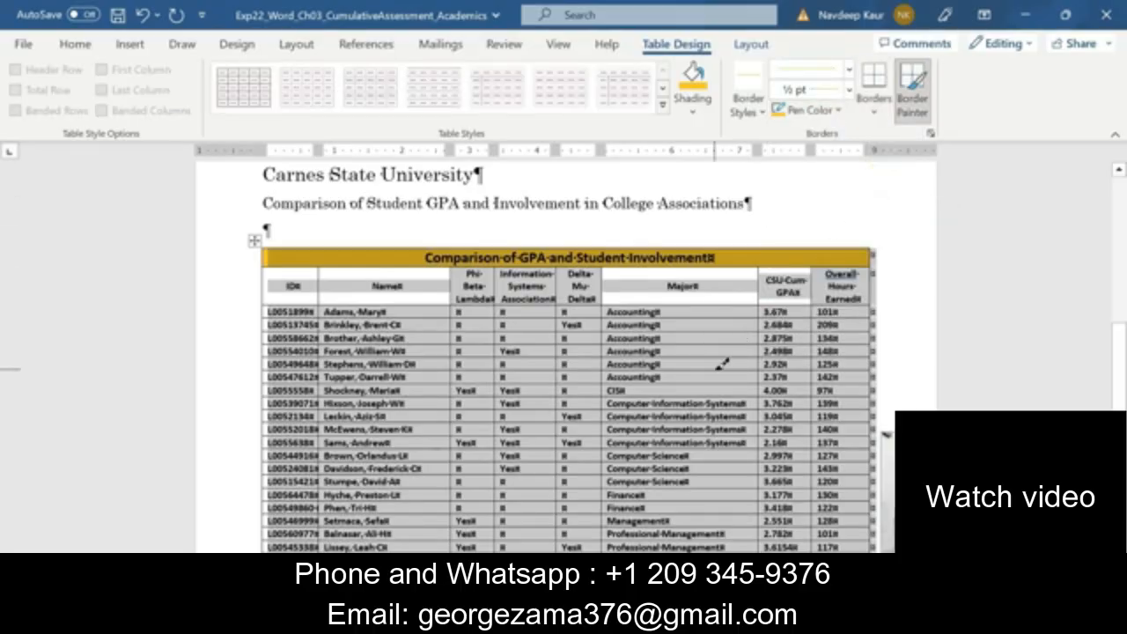
# Choose a 1 ½ pt line weight followed by a single line style, and apply All Borders to the table
pyautogui.click(849, 90)
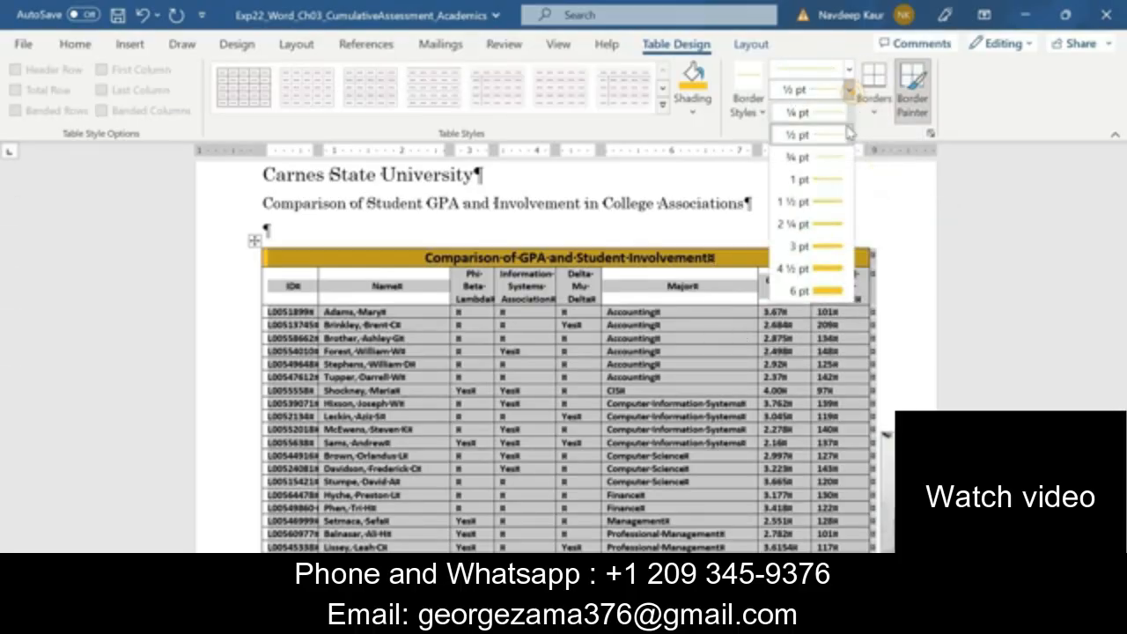
pyautogui.click(806, 201)
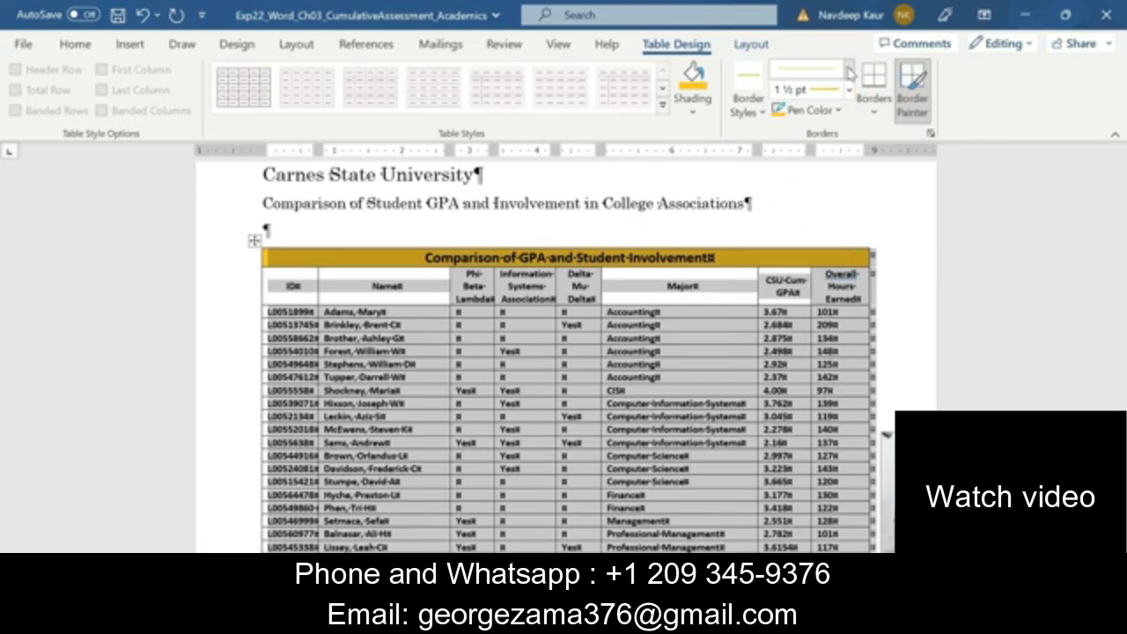
pyautogui.click(848, 68)
pyautogui.click(816, 137)
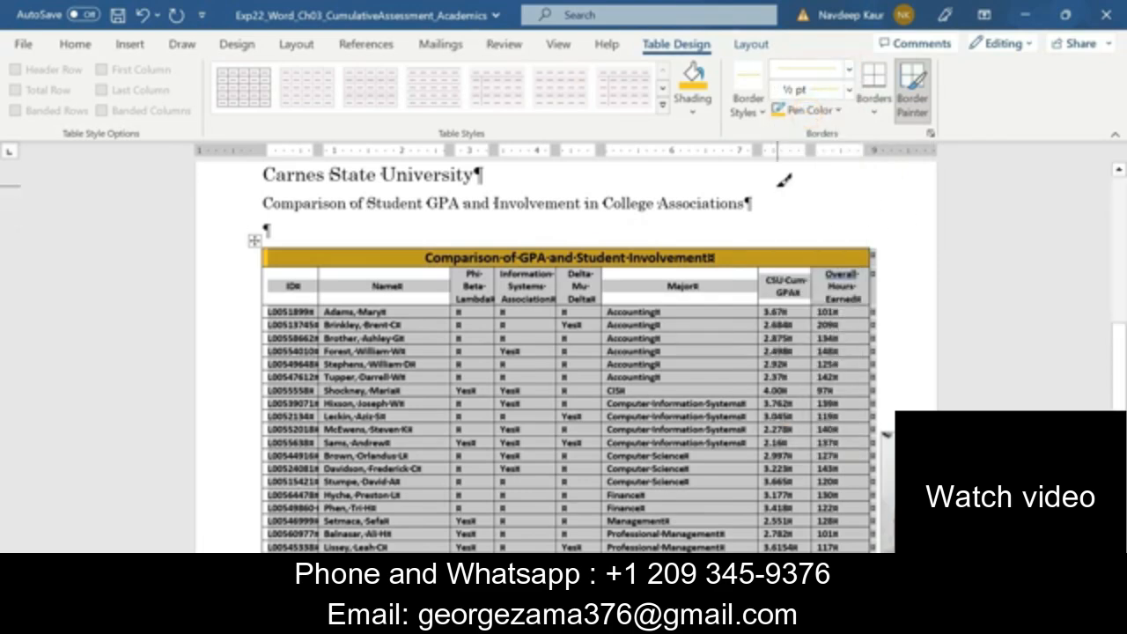
pyautogui.click(873, 112)
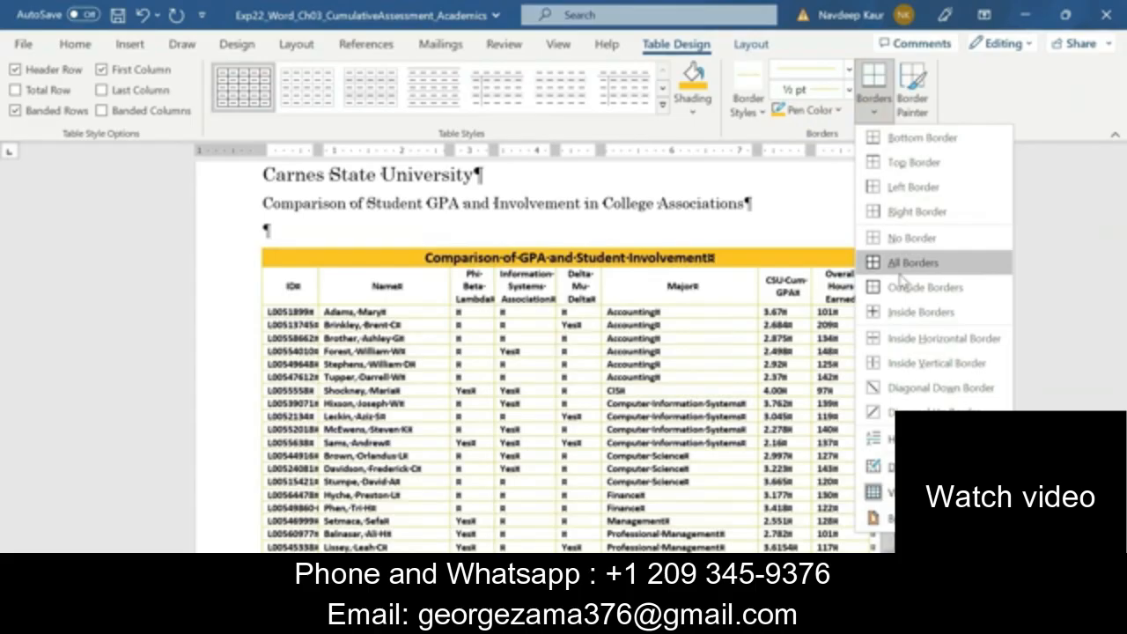
pyautogui.click(899, 268)
pyautogui.scroll(-2, 576, 396)
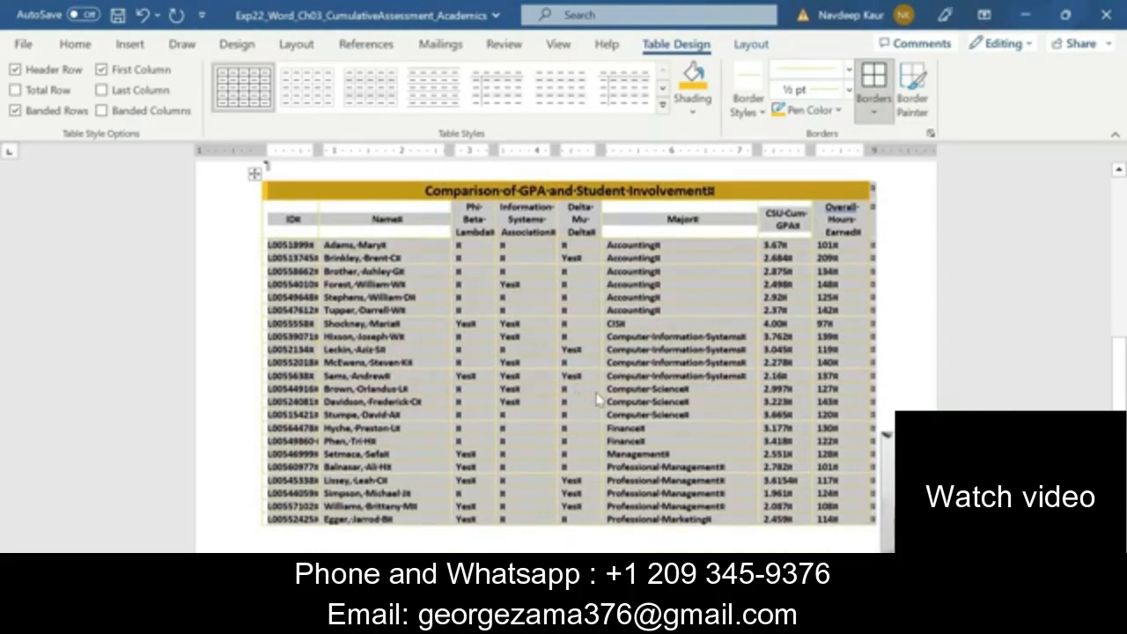
# In the Instructions document, clear the highlight from step 8 and highlight the text of step 9 in green
pyautogui.moveTo(717, 621)
pyautogui.click(641, 542)
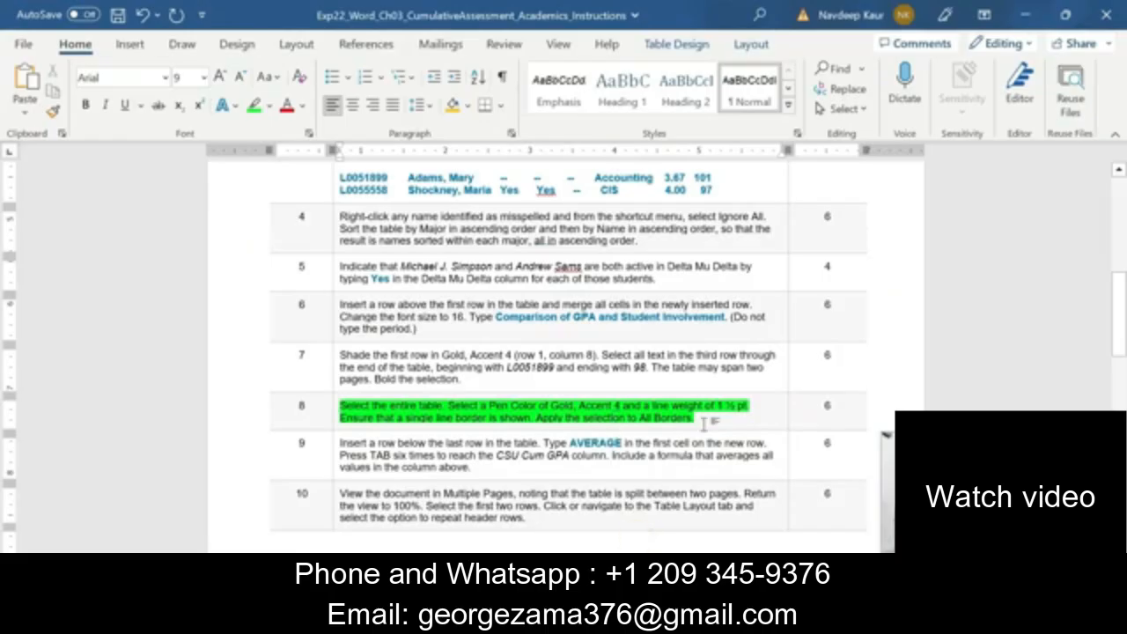
pyautogui.moveTo(705, 419); pyautogui.dragTo(370, 413)
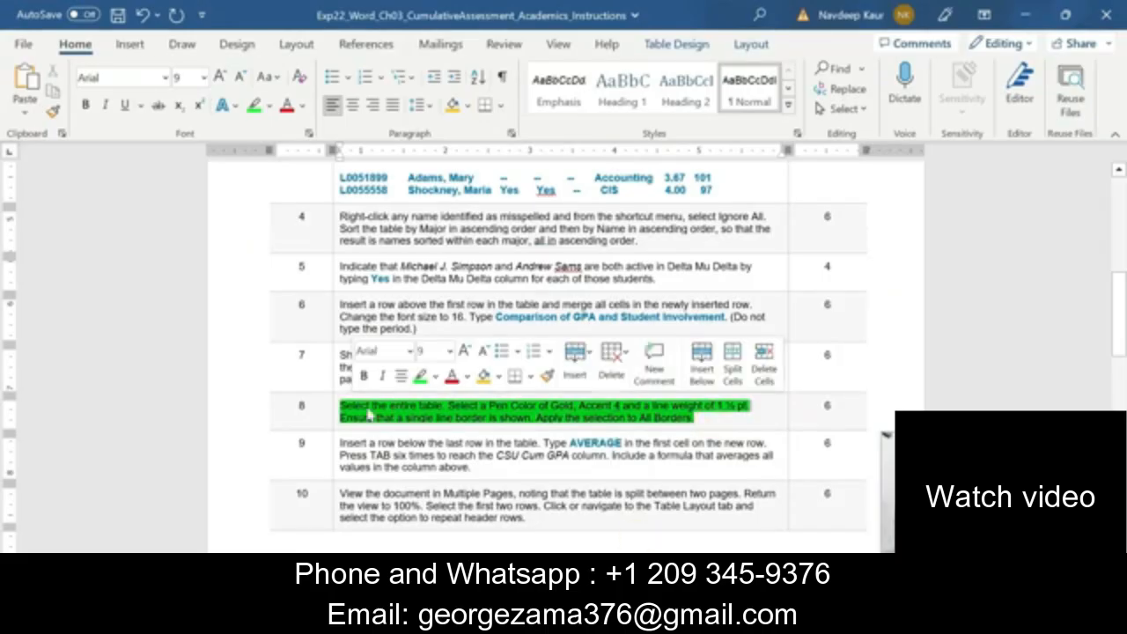
pyautogui.click(421, 376)
pyautogui.scroll(-2, 423, 377)
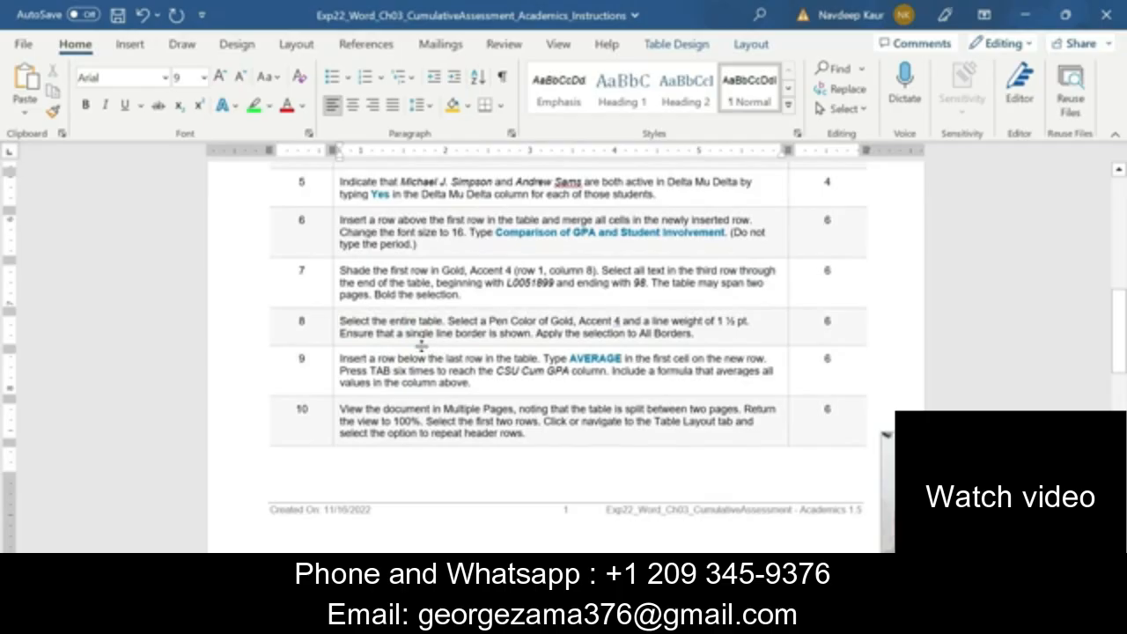
pyautogui.moveTo(473, 383); pyautogui.dragTo(340, 359)
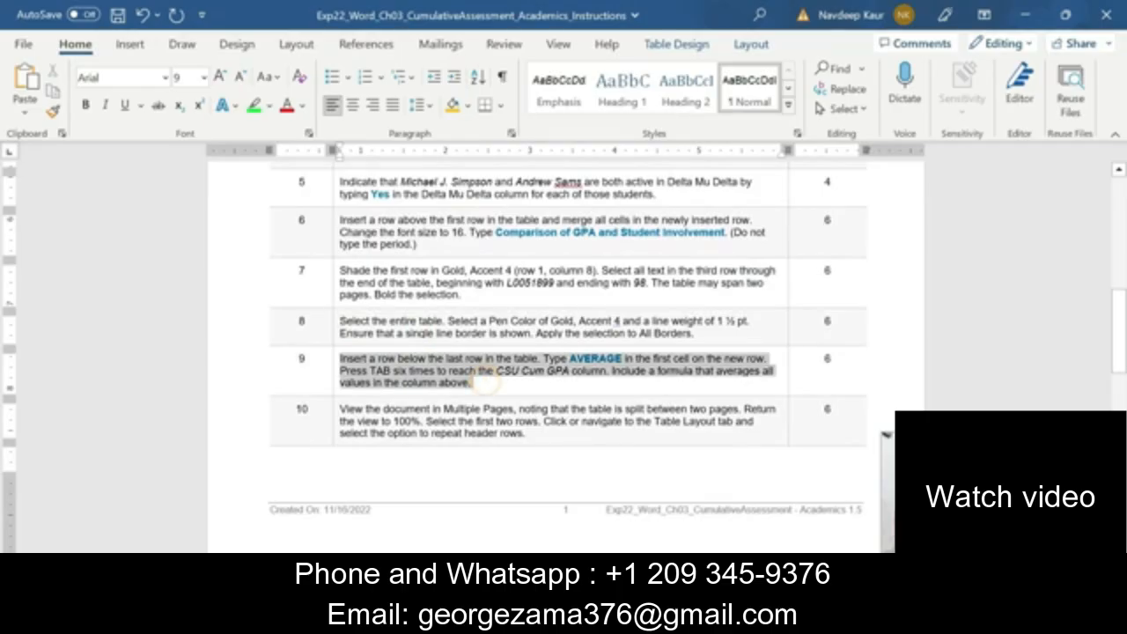
pyautogui.click(419, 335)
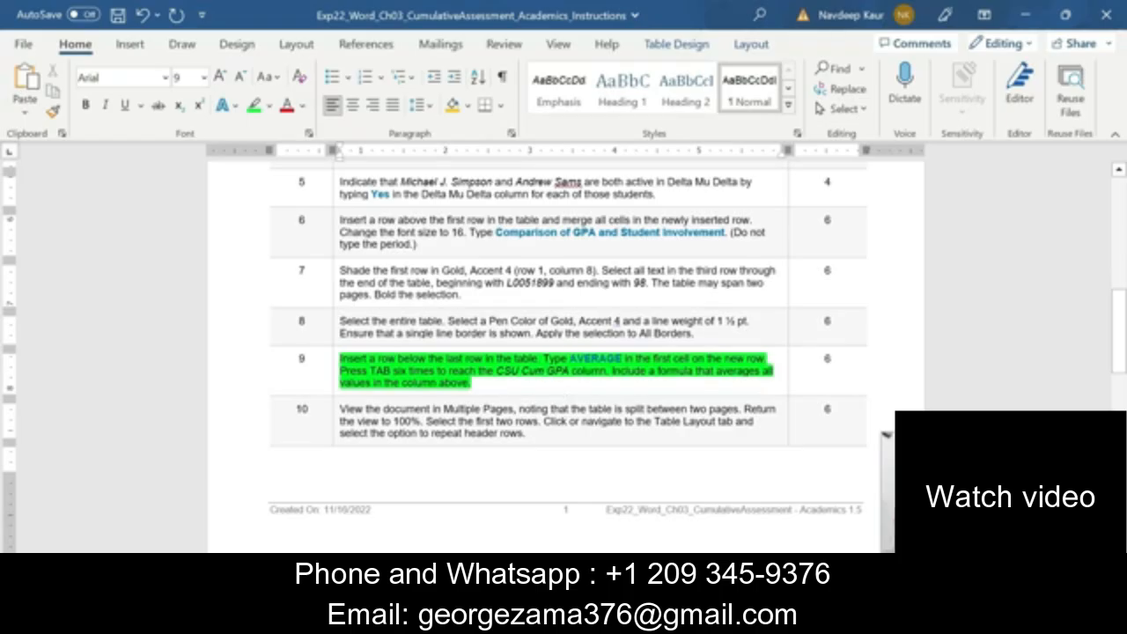
# In the Academics document, insert a new row below the last row of the table
pyautogui.click(717, 620)
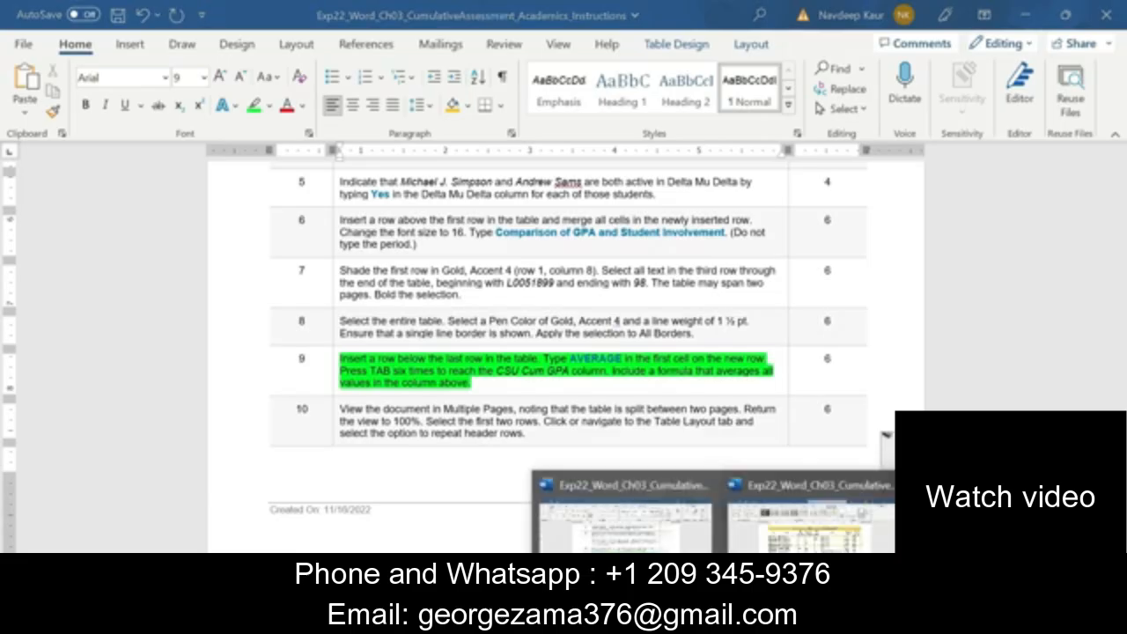
pyautogui.click(806, 515)
pyautogui.scroll(-5, 472, 431)
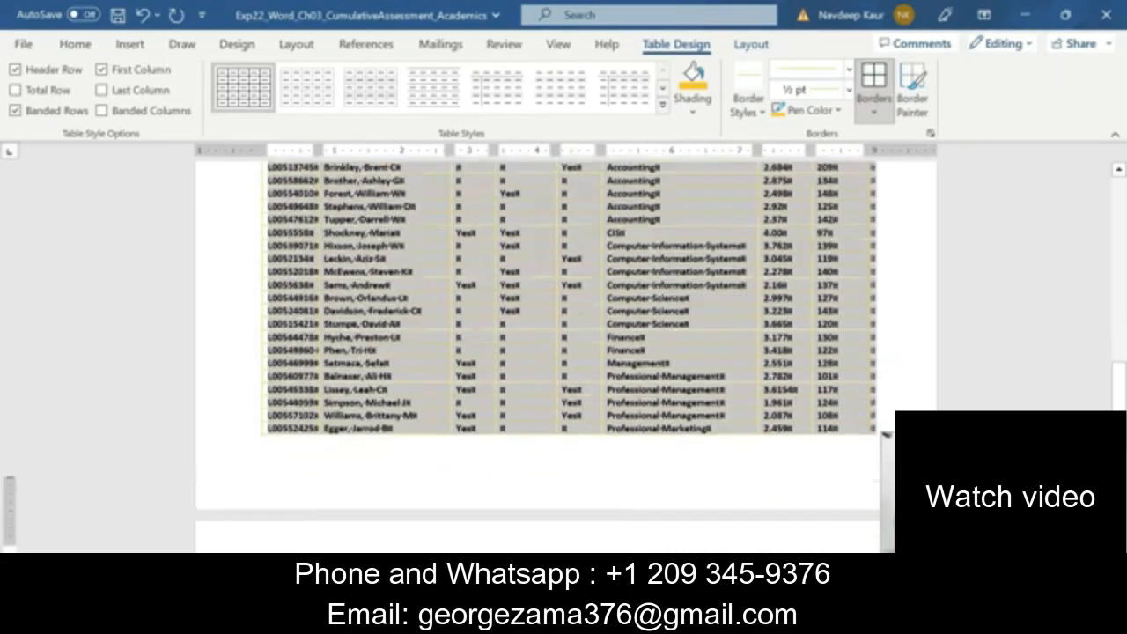
pyautogui.scroll(-1, 476, 432)
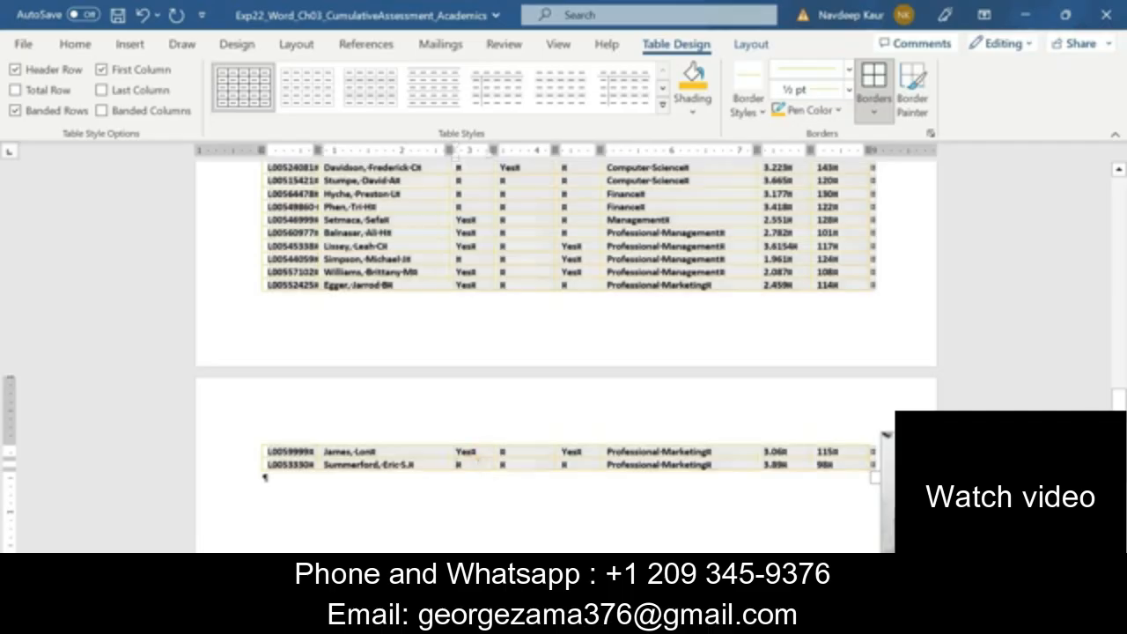
pyautogui.click(466, 456)
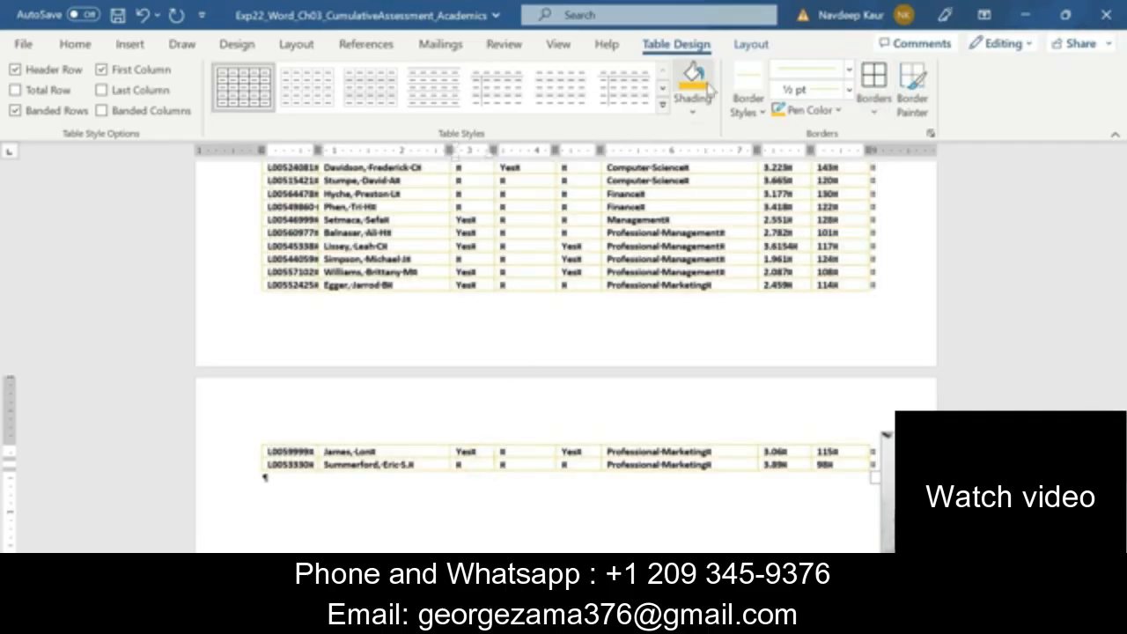
pyautogui.click(744, 44)
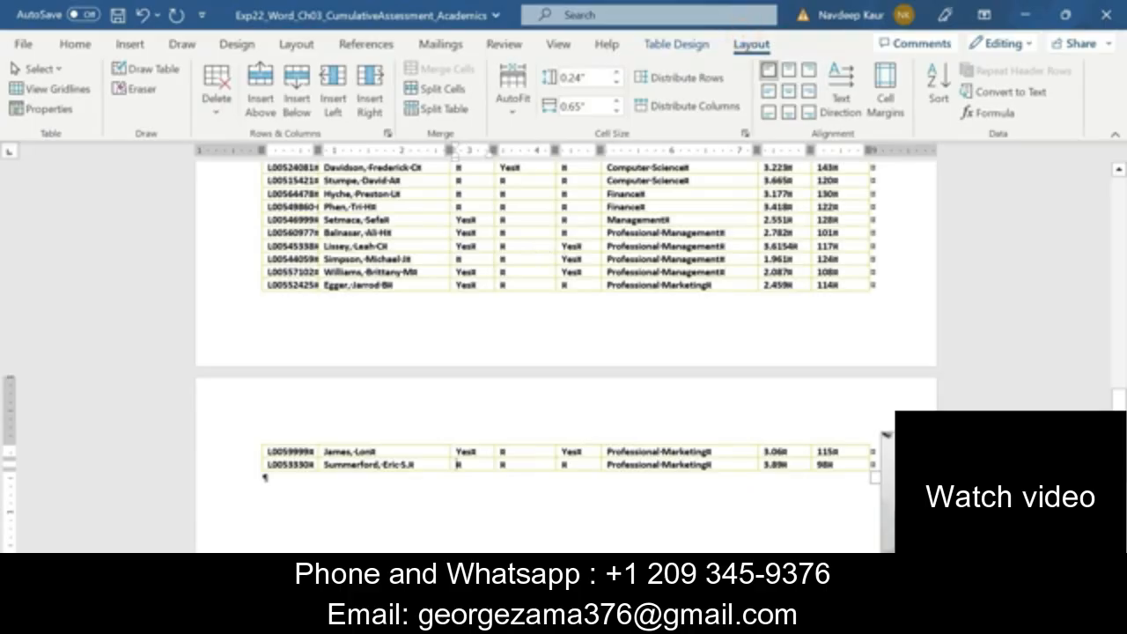
pyautogui.click(297, 104)
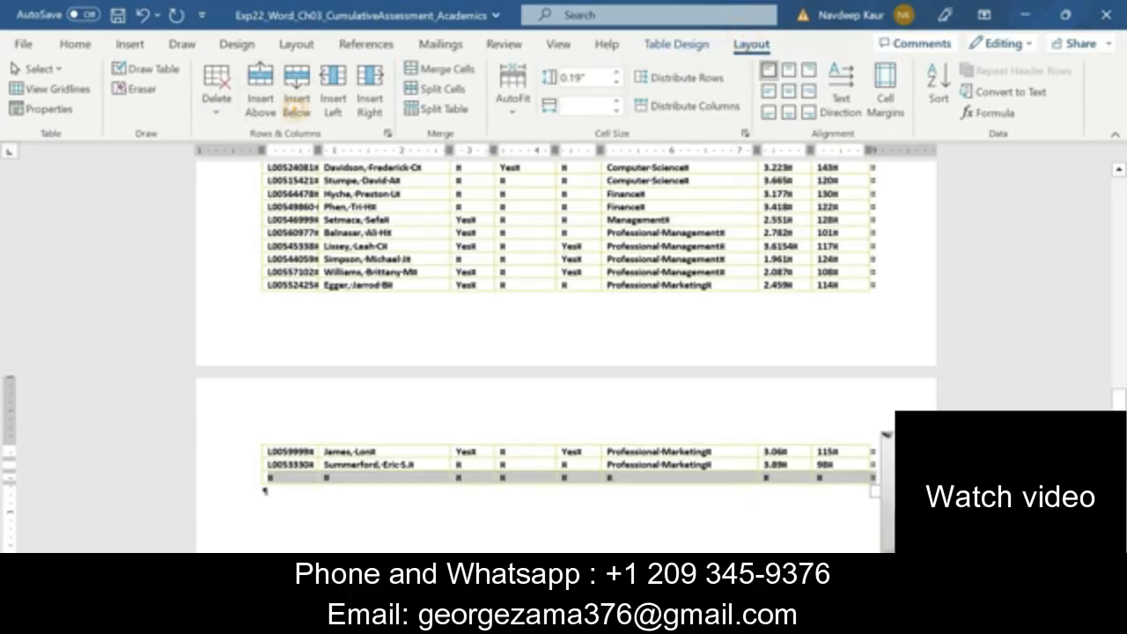
# Enter AVERAGE in the CSU Cum GPA cell of the table's new last row
pyautogui.click(268, 478)
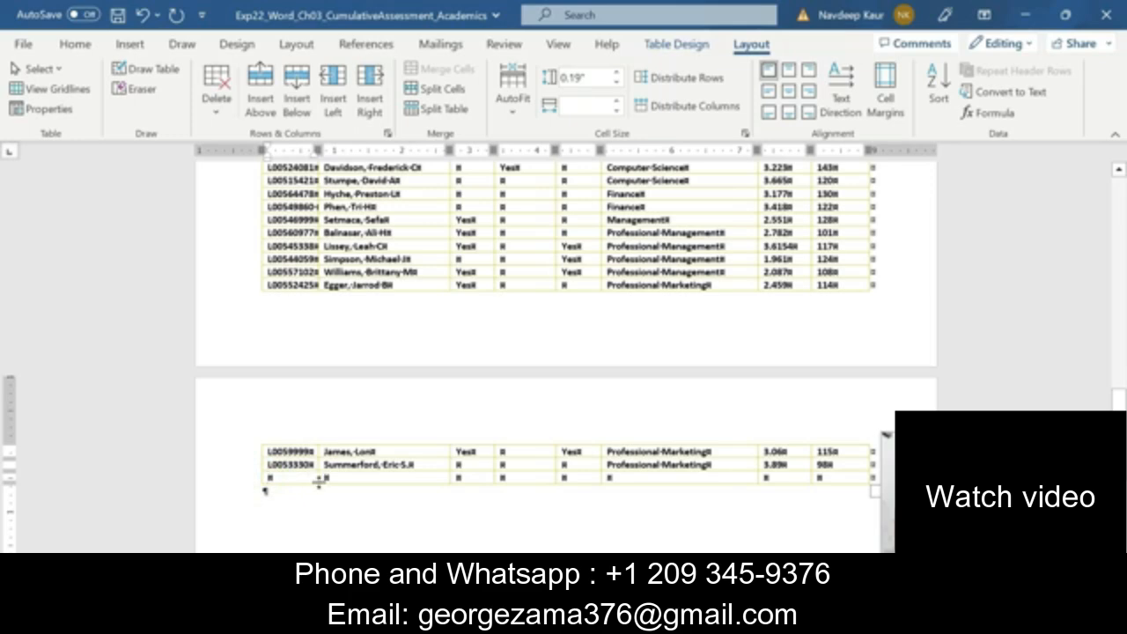
pyautogui.click(457, 477)
pyautogui.click(501, 477)
pyautogui.click(562, 477)
pyautogui.scroll(10, 564, 353)
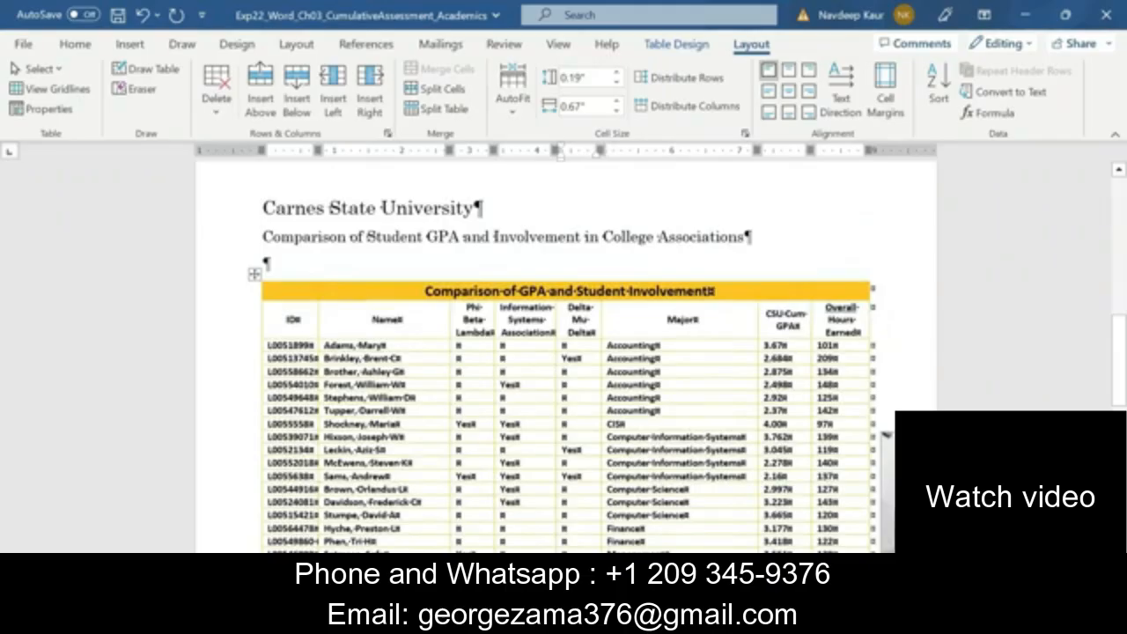
pyautogui.scroll(-5, 805, 405)
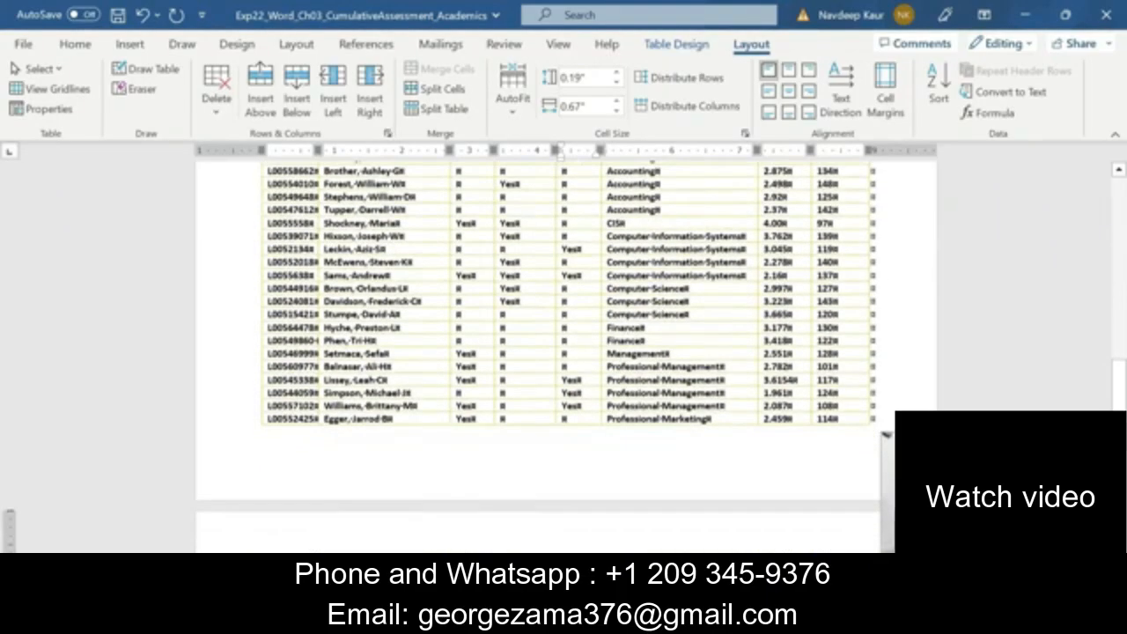
pyautogui.scroll(-5, 775, 428)
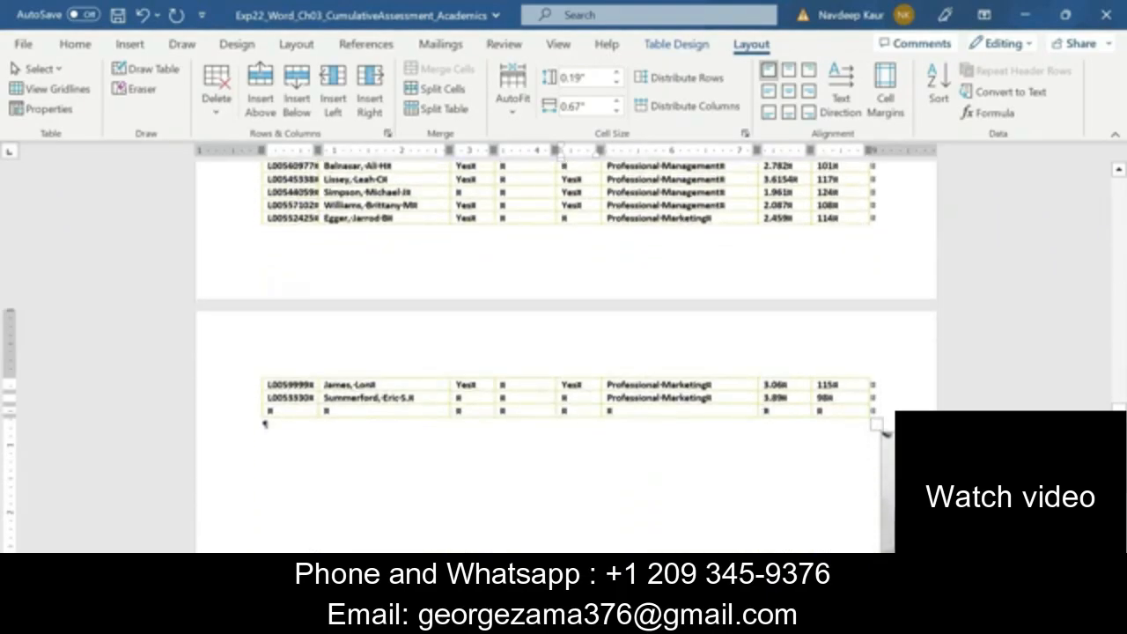
pyautogui.press('Tab')
pyautogui.write('A')
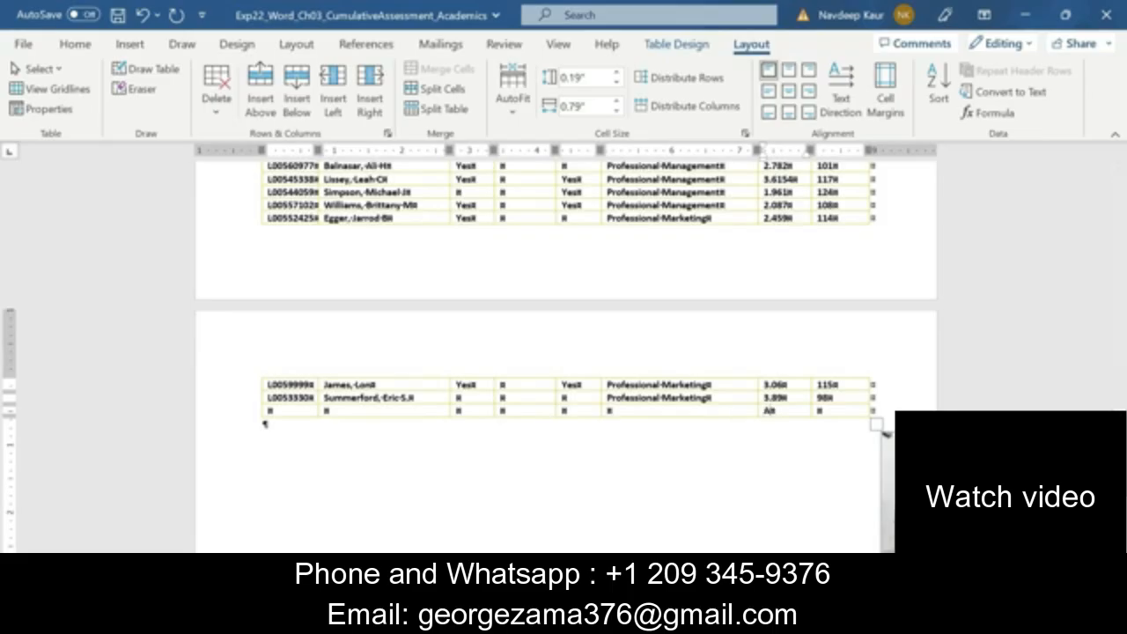
pyautogui.write('VERAGE')
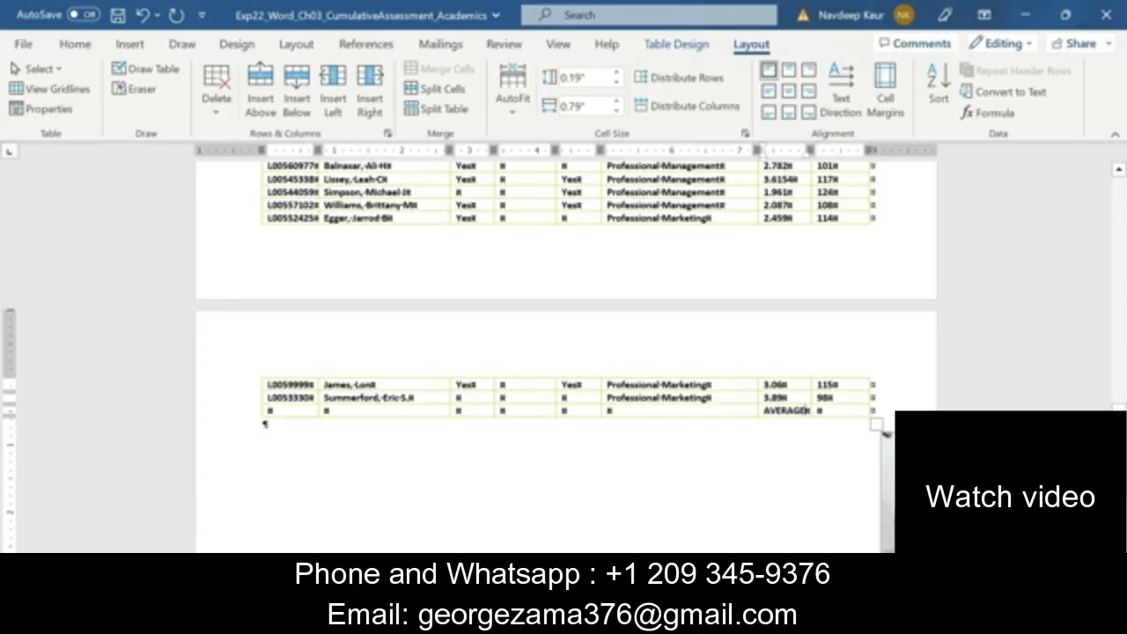
# Insert the formula =AVERAGE(ABOVE) in the Overall Hours Earned cell of the table's last row
pyautogui.click(818, 410)
pyautogui.click(991, 119)
pyautogui.click(991, 120)
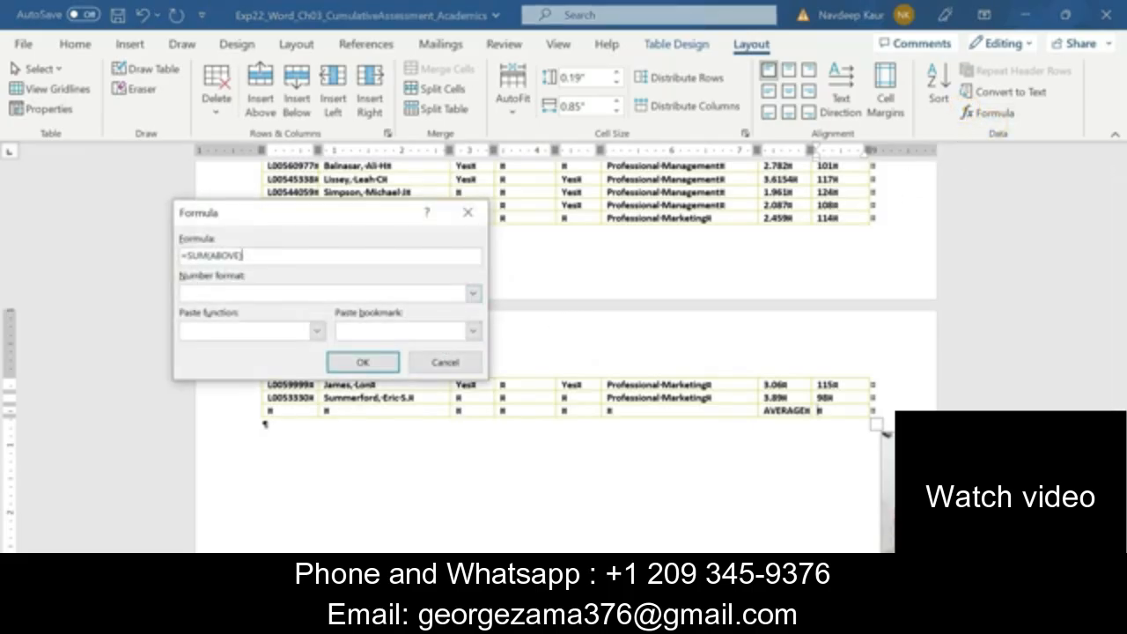
pyautogui.click(207, 256)
pyautogui.press('BackSpace')
pyautogui.press('BackSpace')
pyautogui.press('BackSpace')
pyautogui.write('AVERAGE')
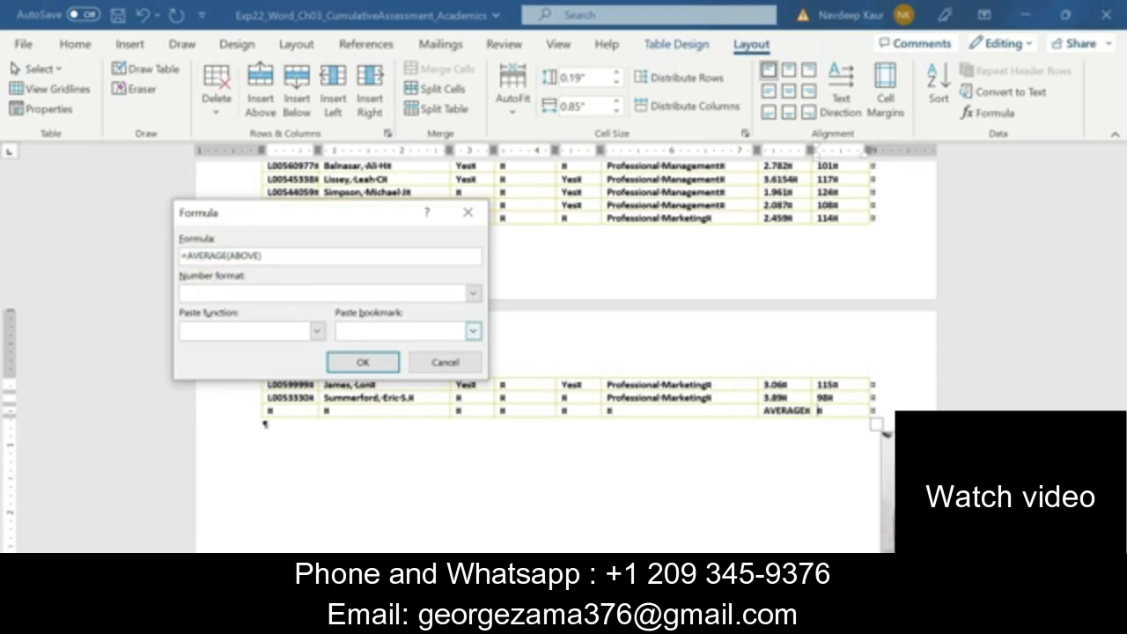
pyautogui.click(370, 363)
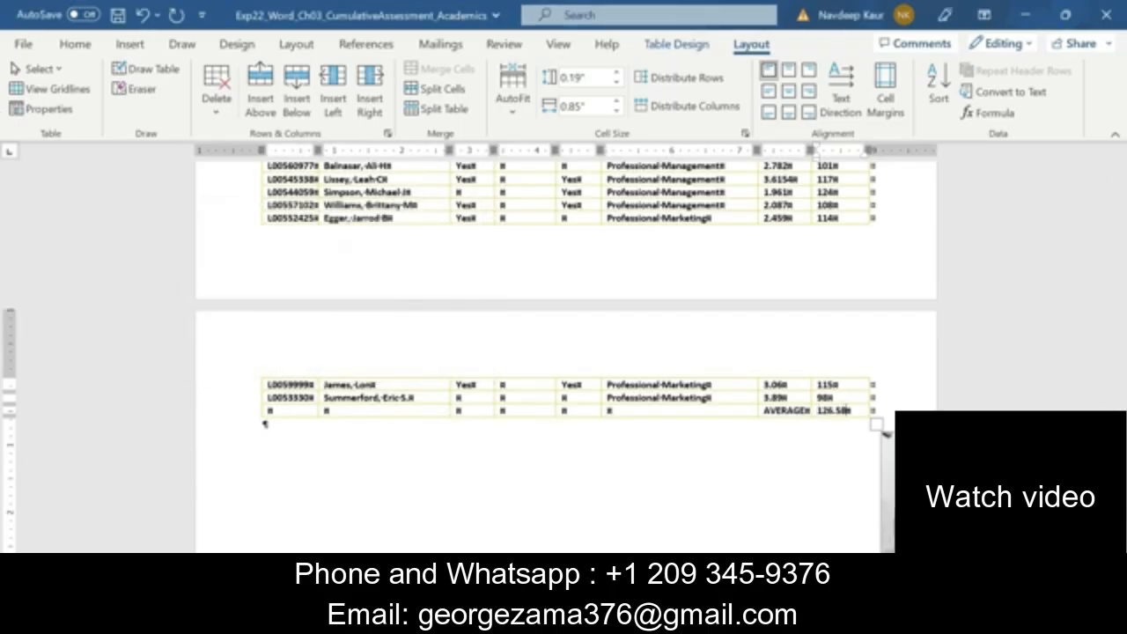
# In the Instructions document, clear the highlight from step 9 and highlight the text of step 10 in green
pyautogui.moveTo(718, 620)
pyautogui.click(665, 551)
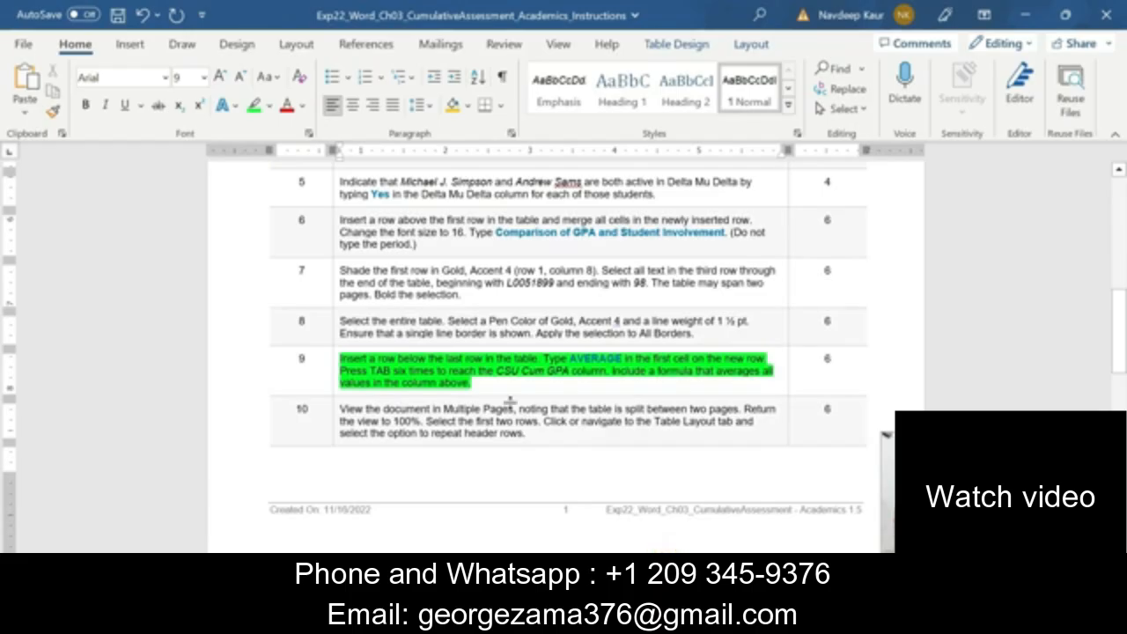
pyautogui.moveTo(498, 386); pyautogui.dragTo(342, 360)
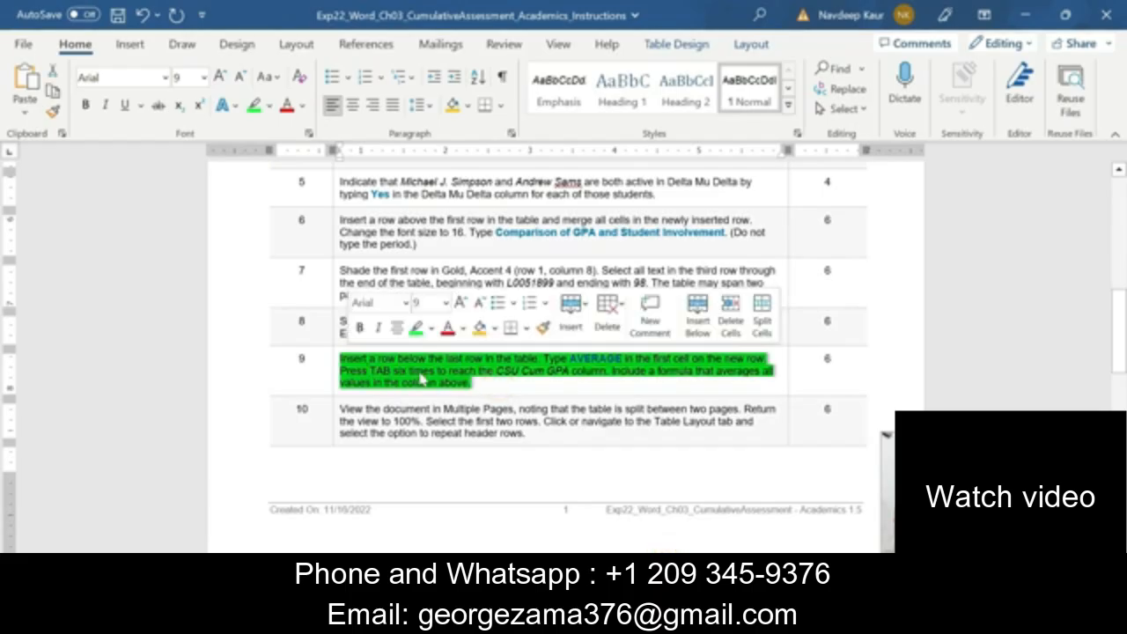
pyautogui.click(415, 328)
pyautogui.scroll(-1, 484, 398)
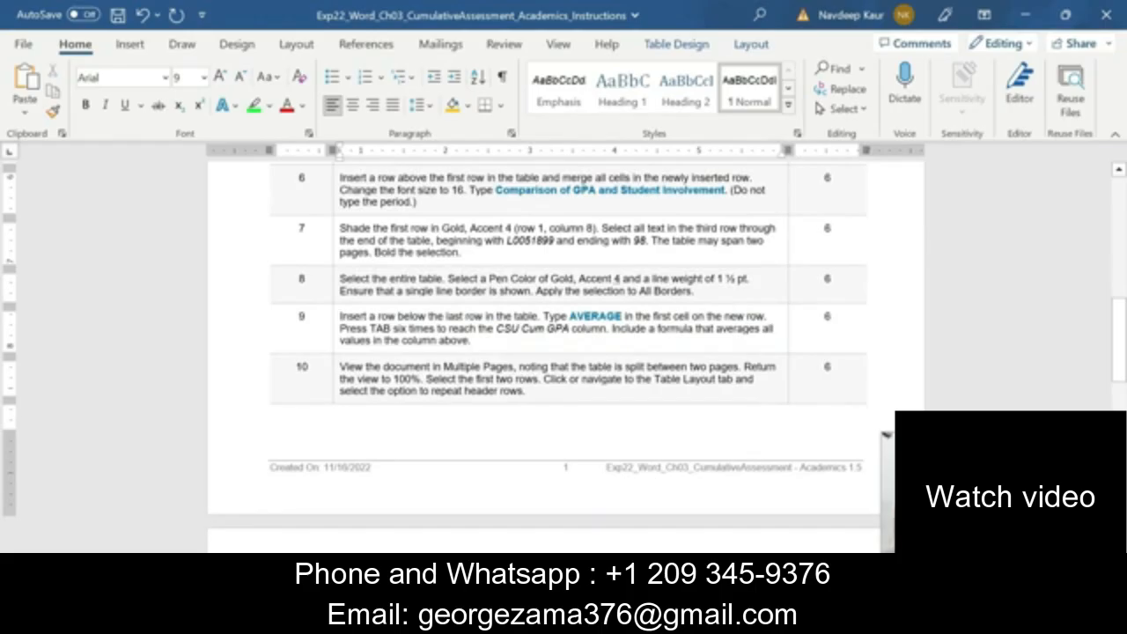
pyautogui.moveTo(554, 395); pyautogui.dragTo(339, 364)
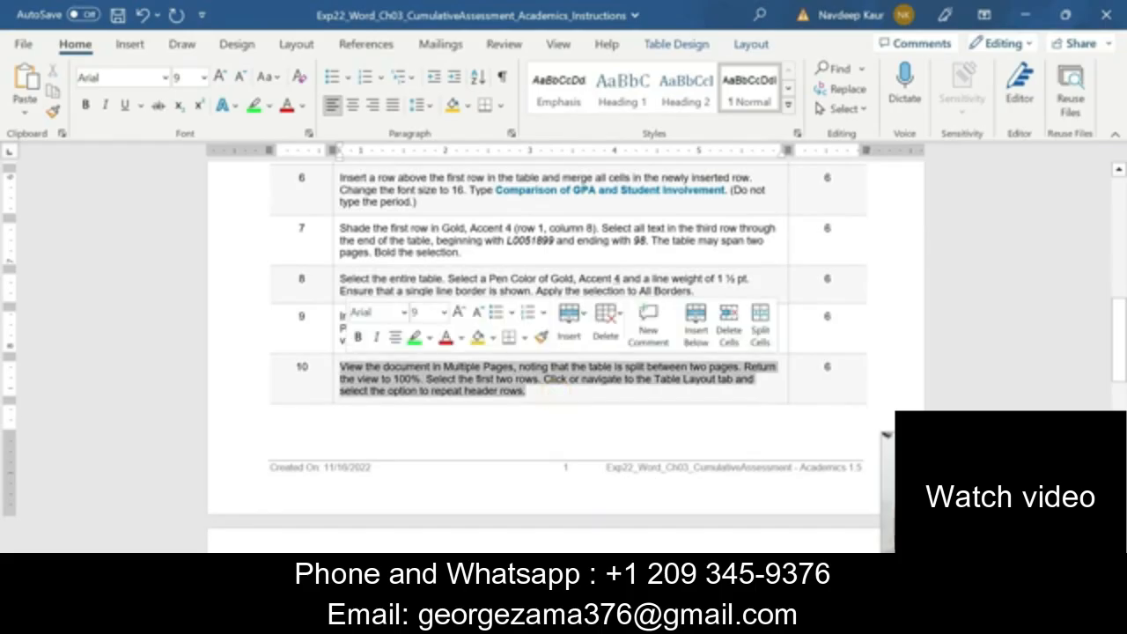
pyautogui.click(414, 337)
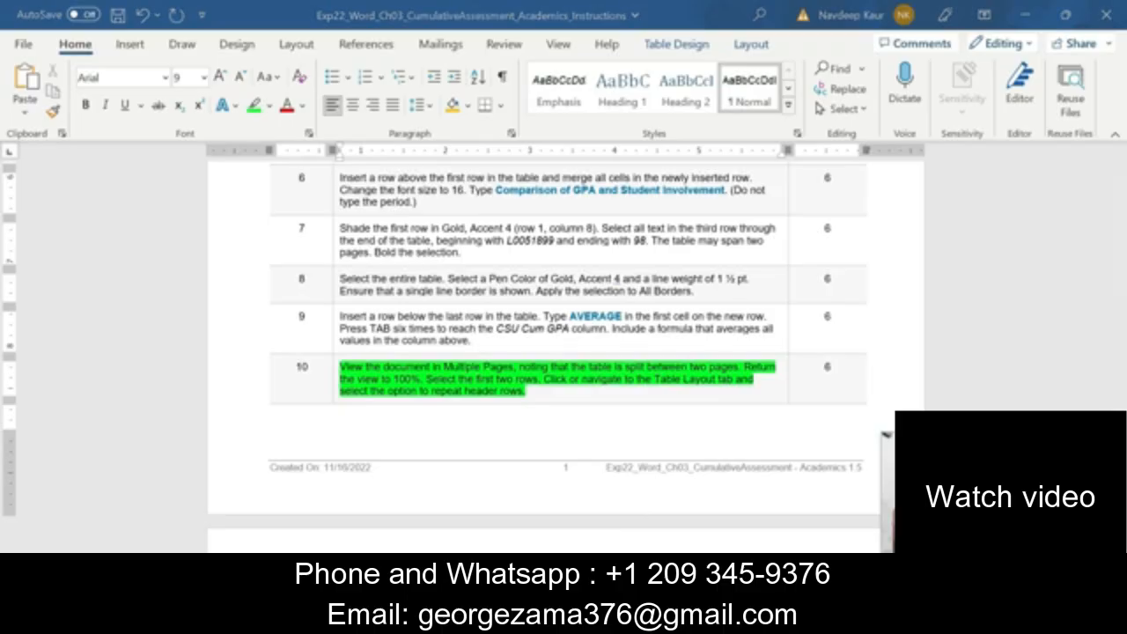
# View the Academics document in Multiple Pages to examine how the table splits across pages, and return the zoom to 100%
pyautogui.moveTo(676, 547)
pyautogui.click(733, 539)
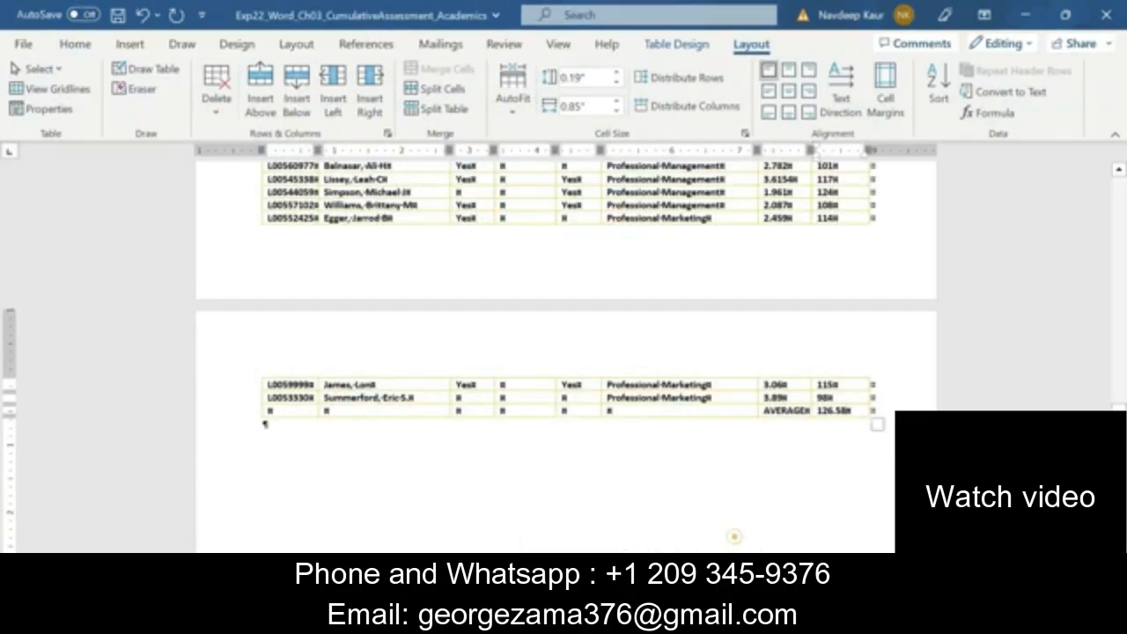
pyautogui.click(558, 46)
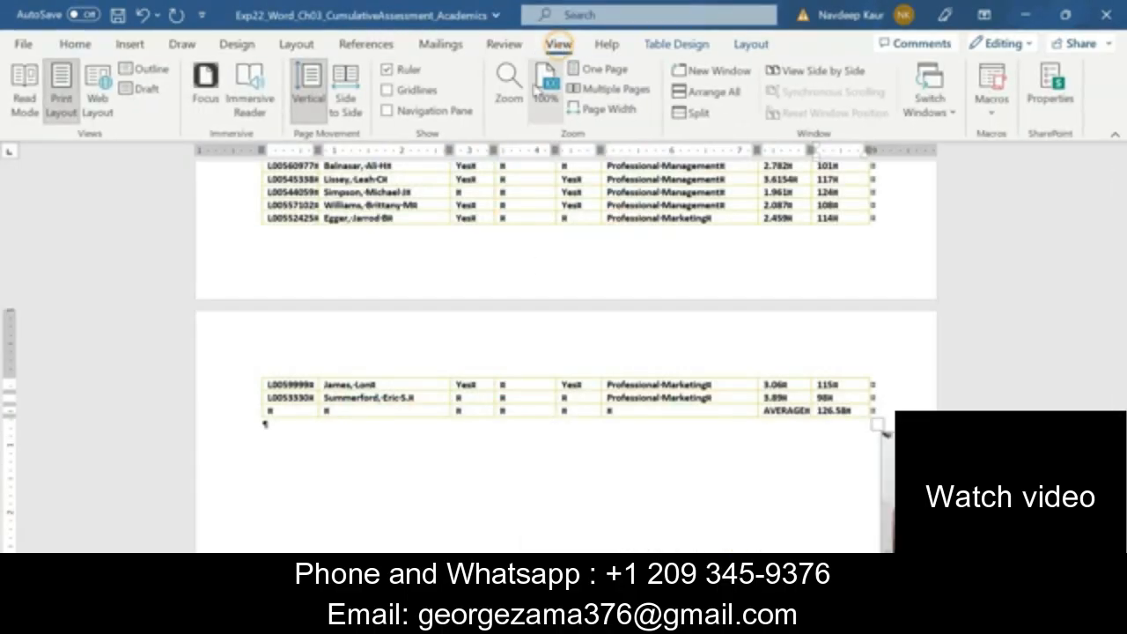
pyautogui.click(595, 89)
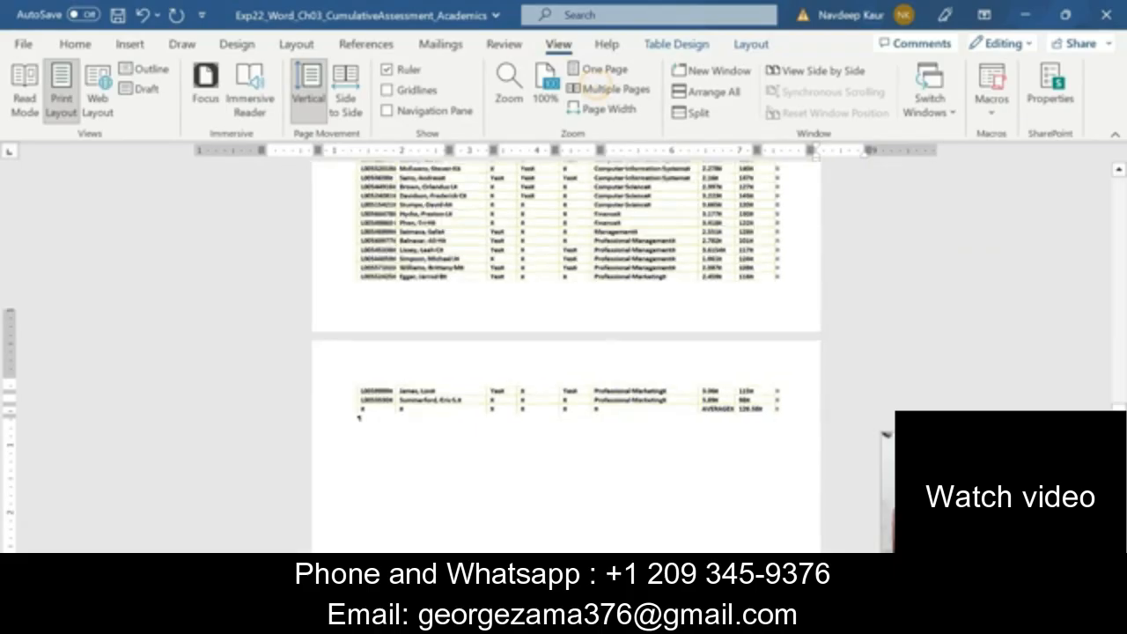
pyautogui.scroll(3, 589, 355)
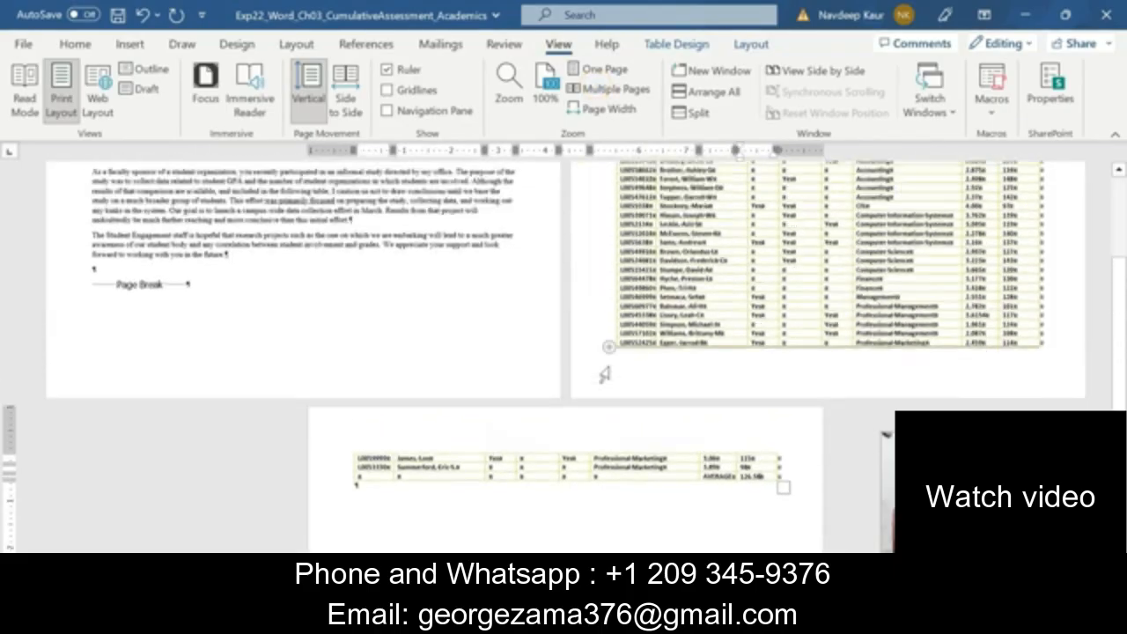
pyautogui.scroll(2, 610, 368)
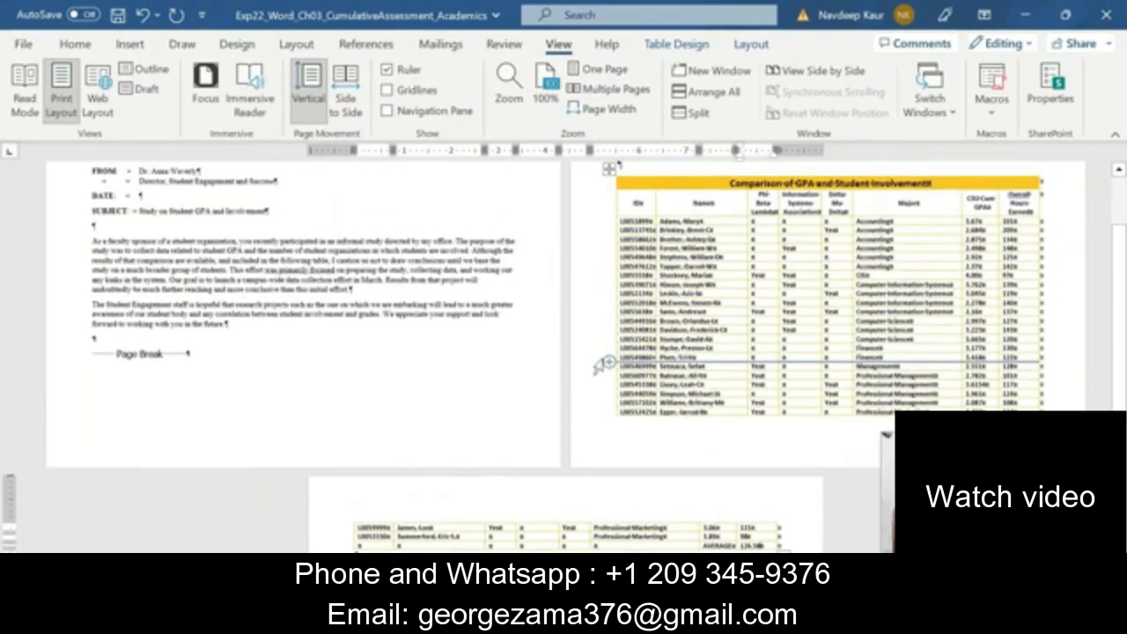
pyautogui.scroll(-3, 610, 368)
pyautogui.scroll(2, 564, 355)
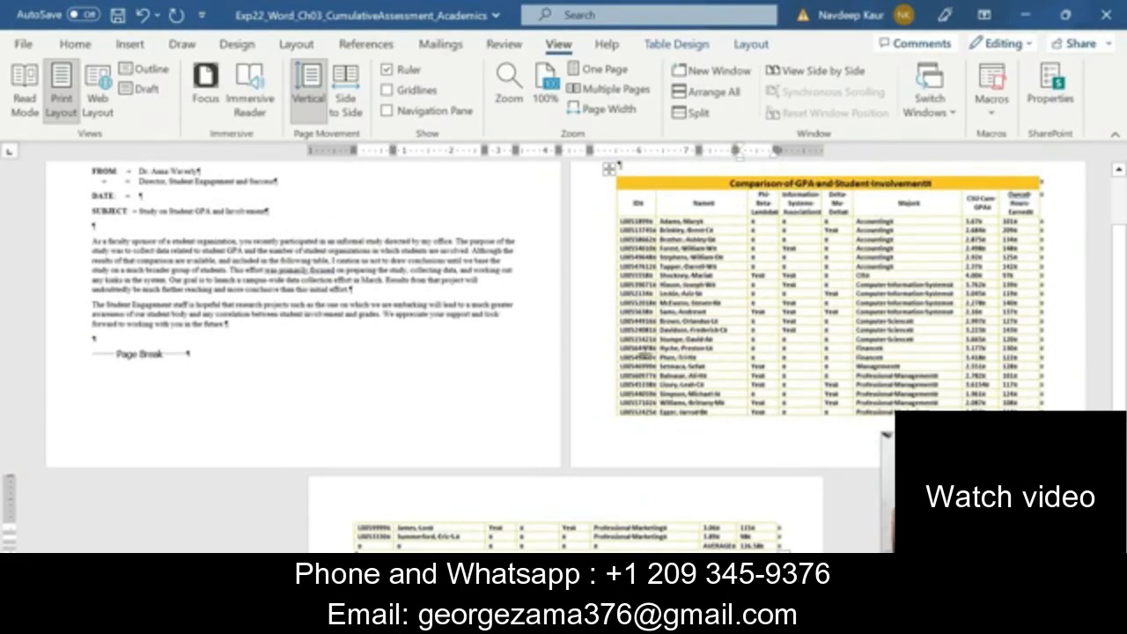
pyautogui.scroll(-1, 886, 435)
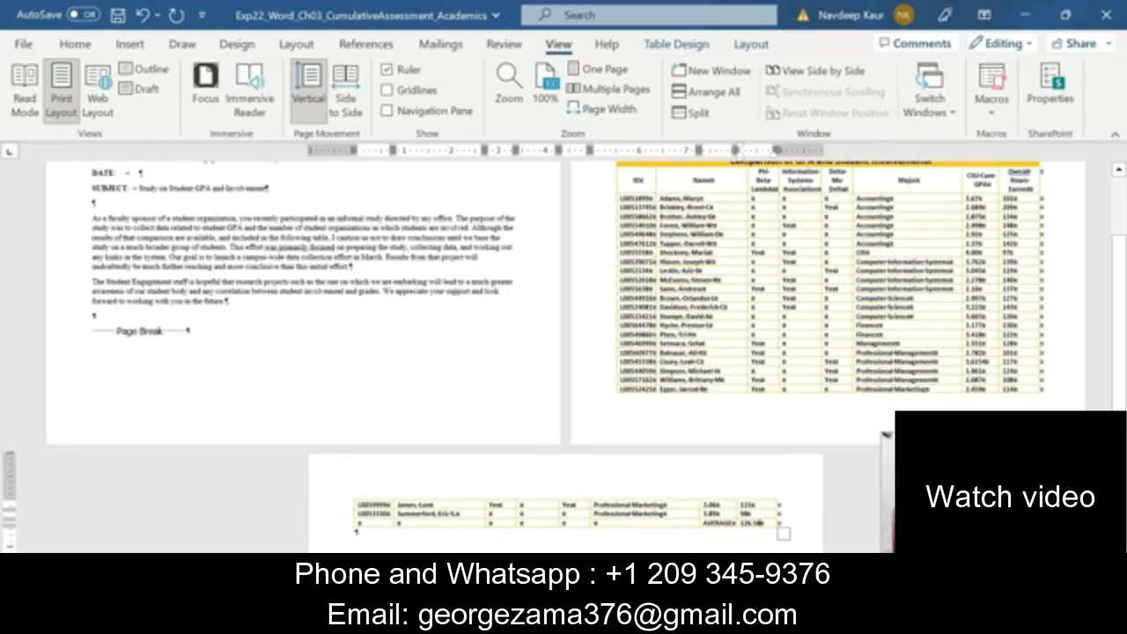
pyautogui.scroll(2, 887, 434)
pyautogui.scroll(-3, 887, 435)
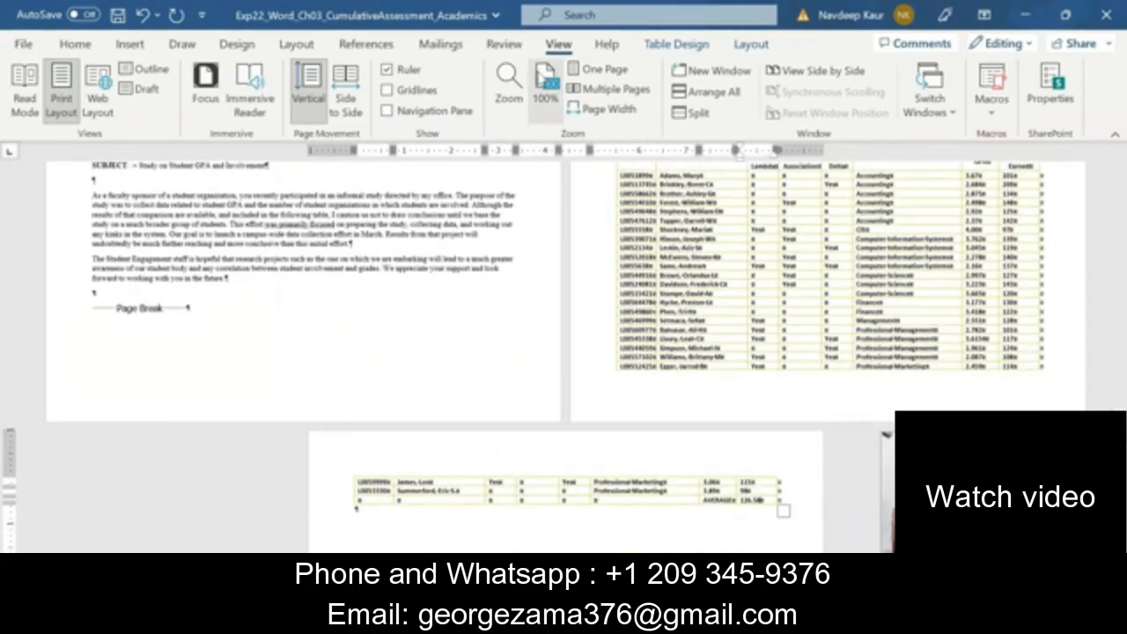
pyautogui.click(546, 88)
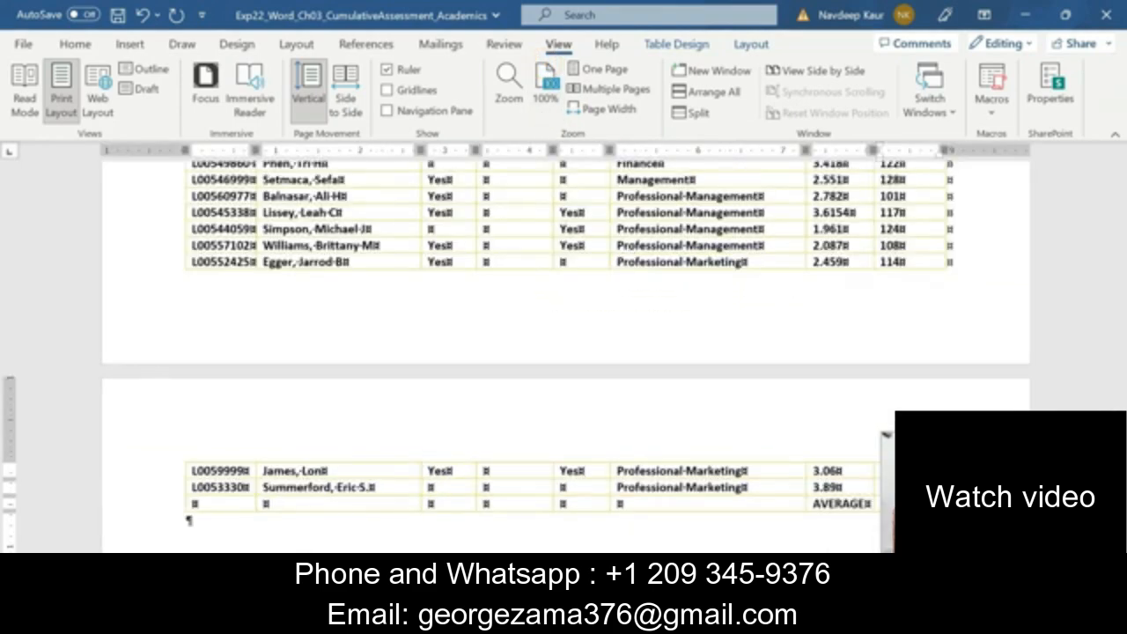
# Recheck step 10 in the Instructions document, and set the first two rows of the Academics table as repeating header rows
pyautogui.click(641, 536)
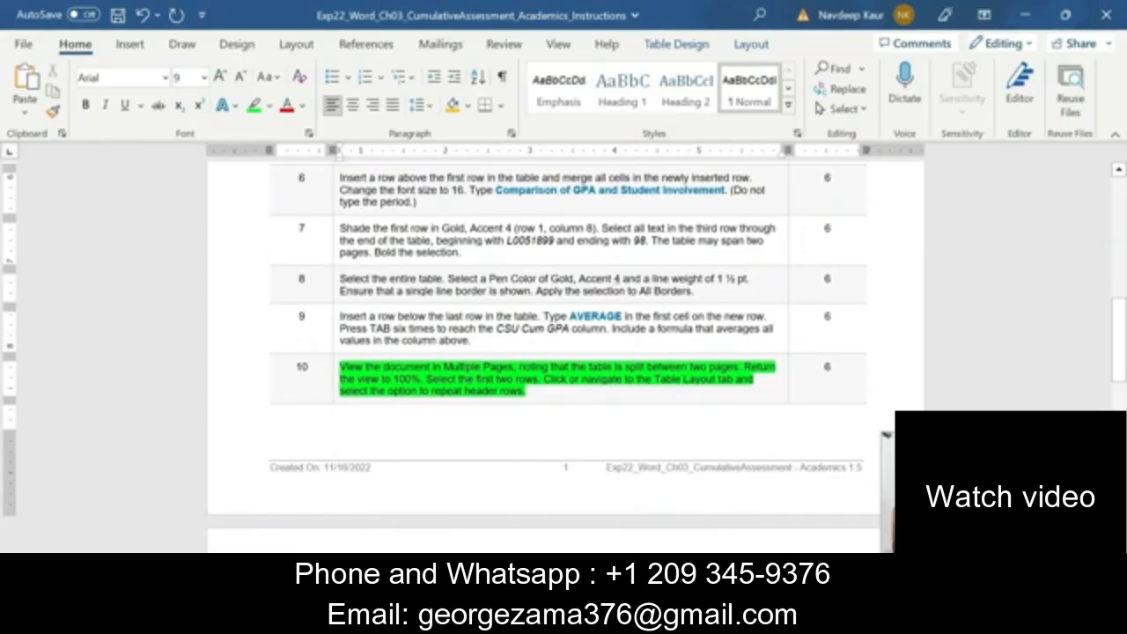
pyautogui.moveTo(713, 546)
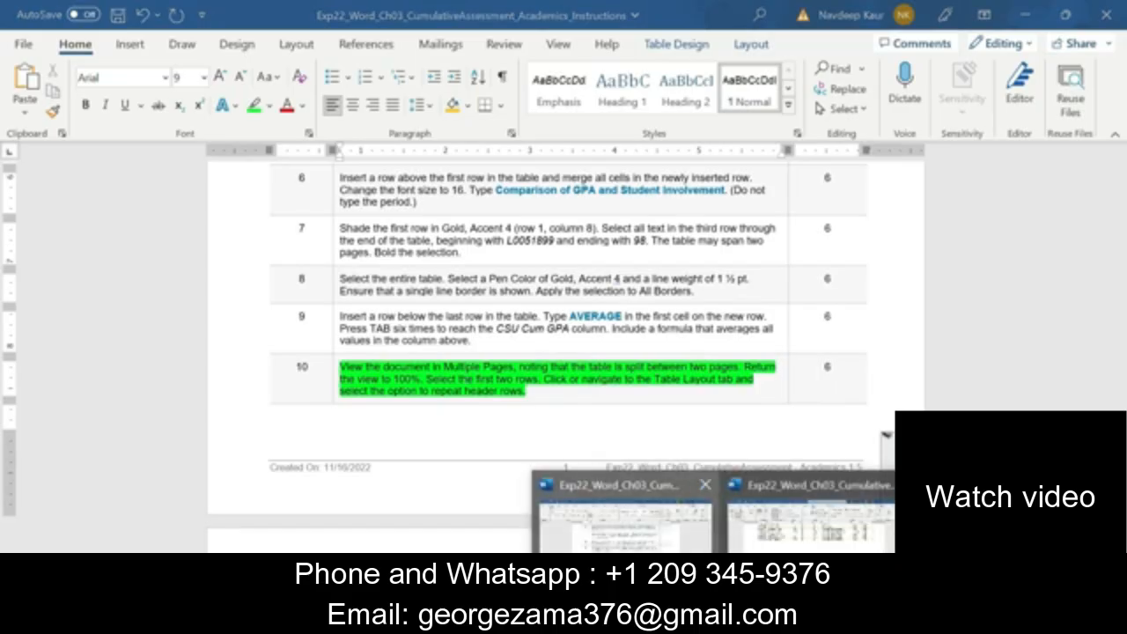
pyautogui.click(757, 528)
pyautogui.scroll(5, 757, 528)
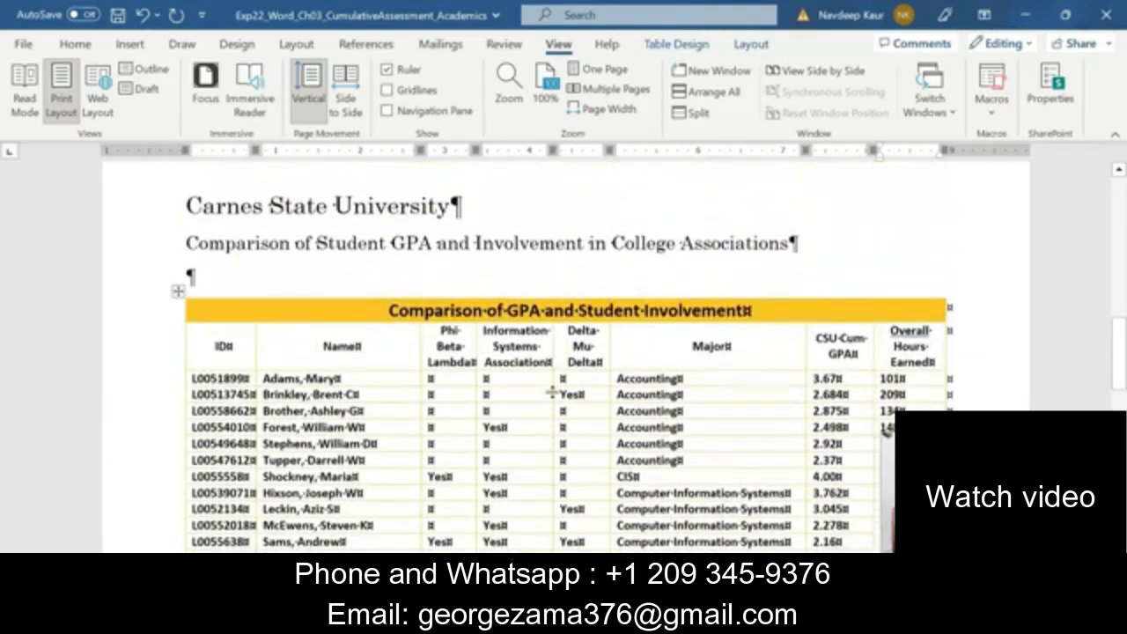
pyautogui.moveTo(926, 351)
pyautogui.mouseDown()
pyautogui.moveTo(427, 351)
pyautogui.moveTo(363, 327)
pyautogui.mouseUp()
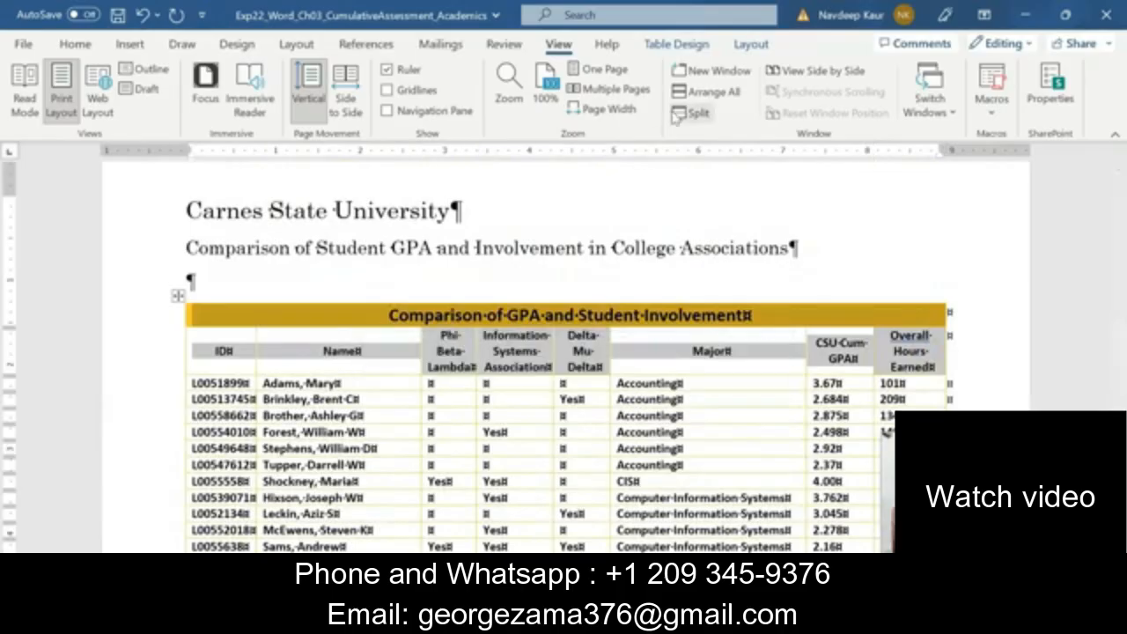
pyautogui.click(749, 43)
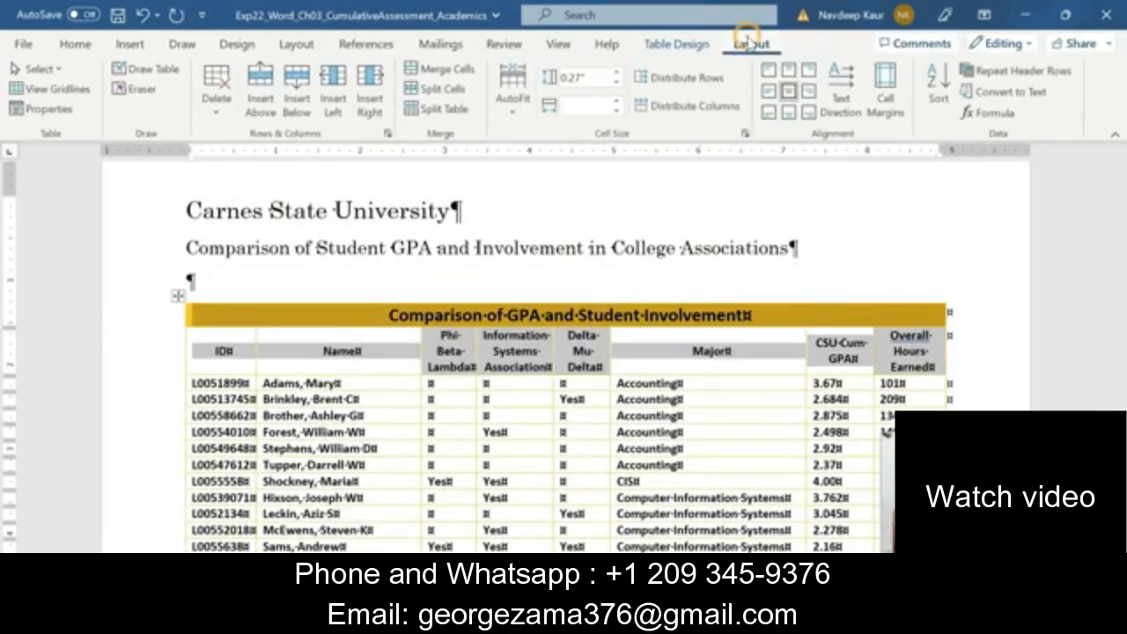
pyautogui.click(1000, 75)
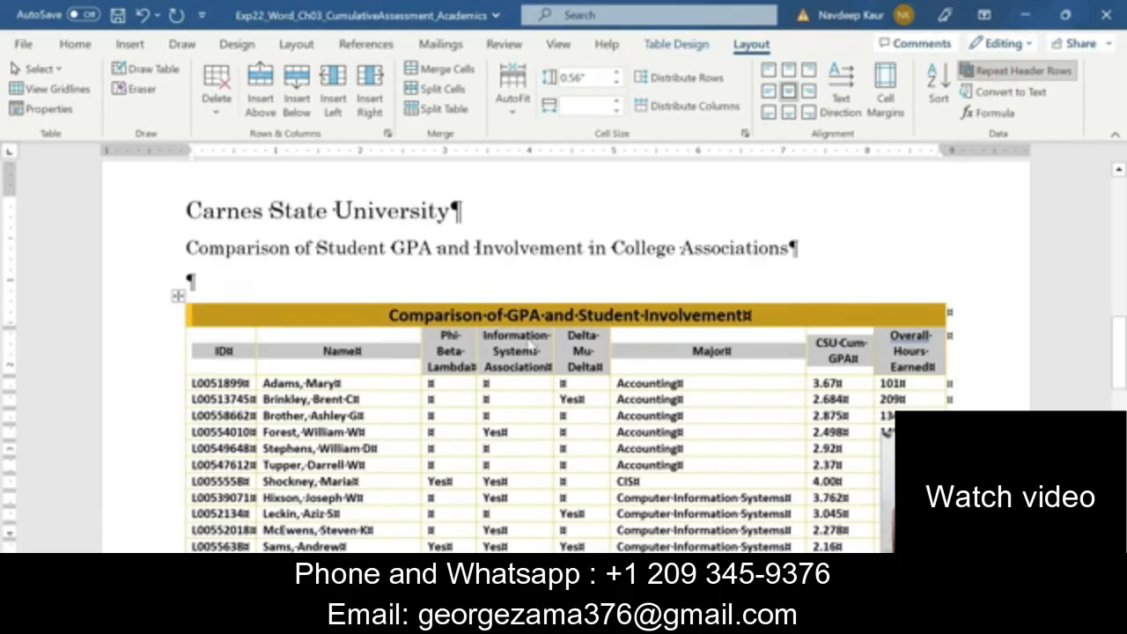
pyautogui.scroll(-15, 520, 324)
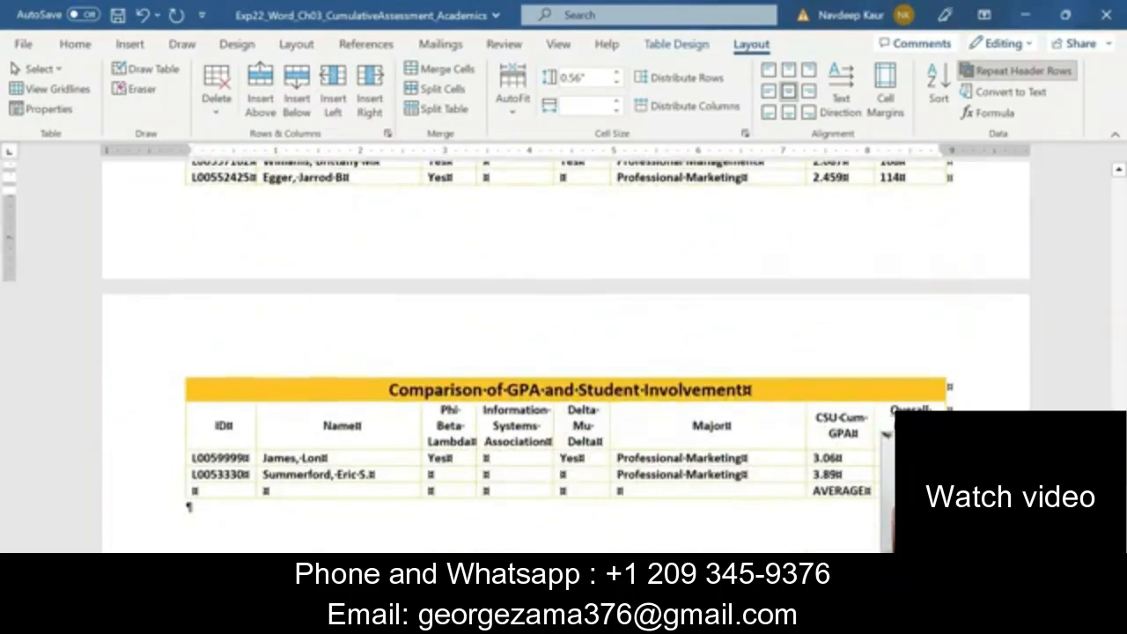
pyautogui.scroll(3, 885, 434)
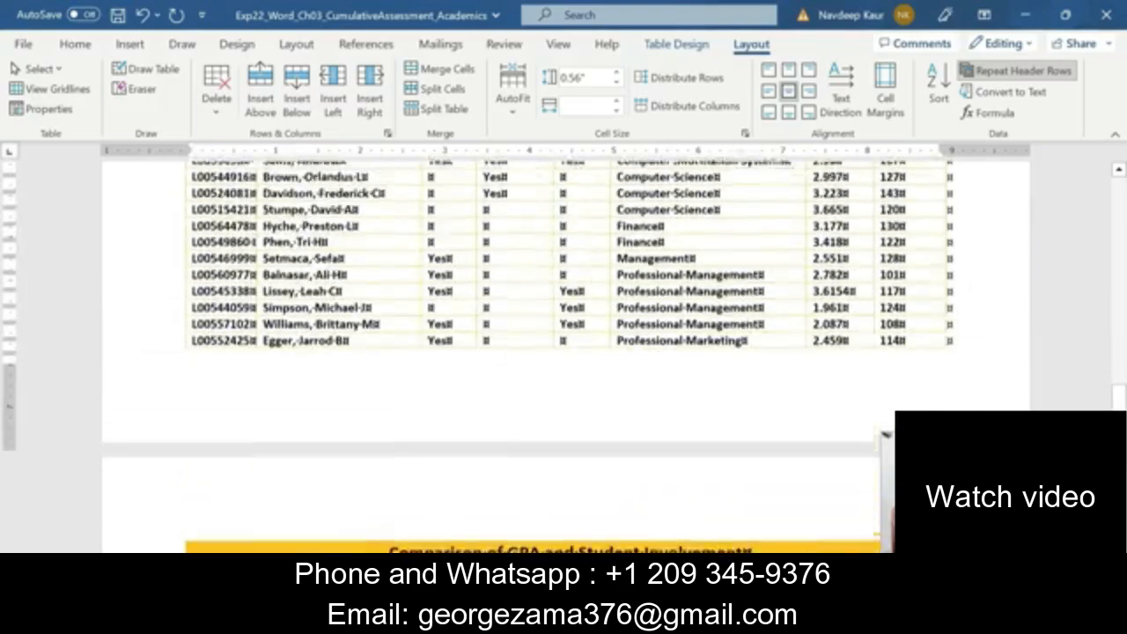
pyautogui.scroll(-4, 885, 434)
pyautogui.scroll(6, 885, 432)
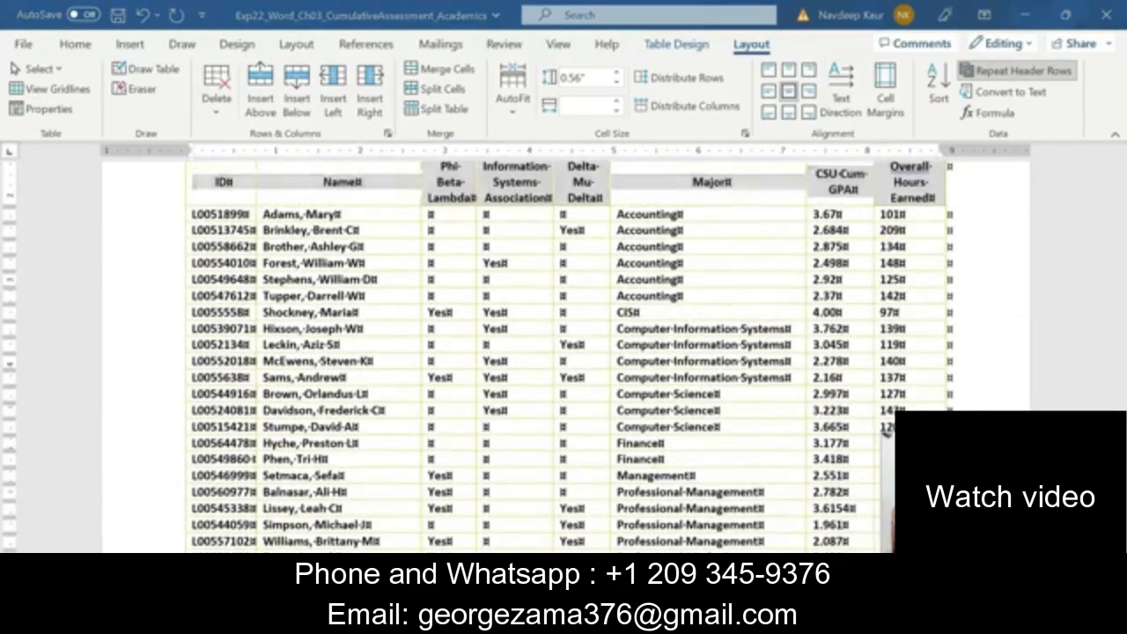
# In the Instructions document, clear the highlight from step 10 and highlight the text and record of step 11 in green
pyautogui.click(659, 547)
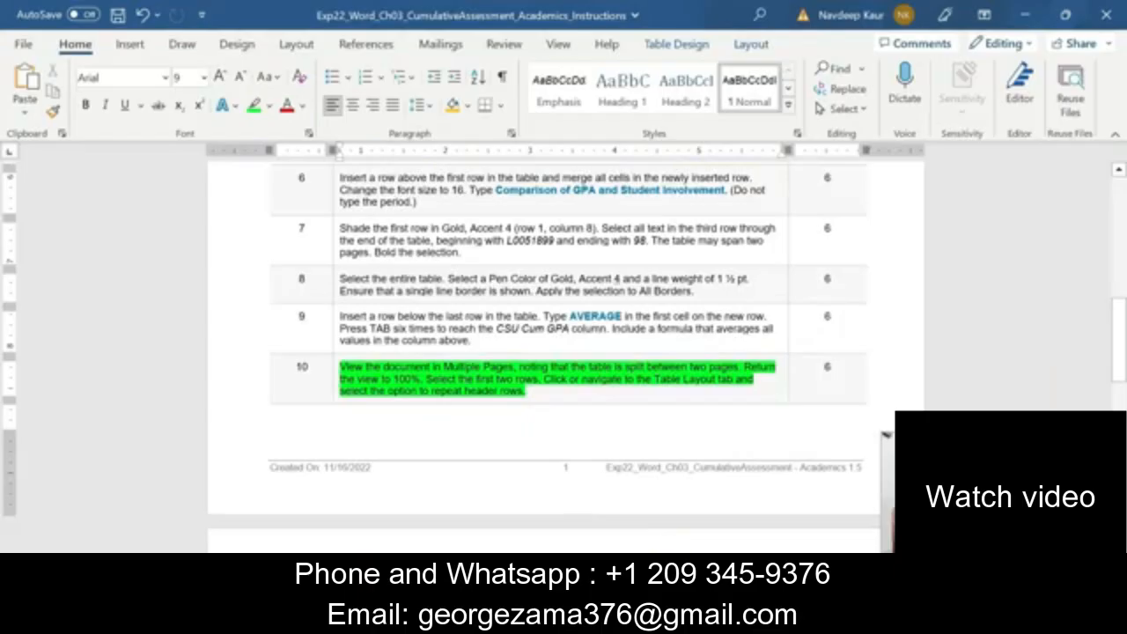
pyautogui.tripleClick(528, 390)
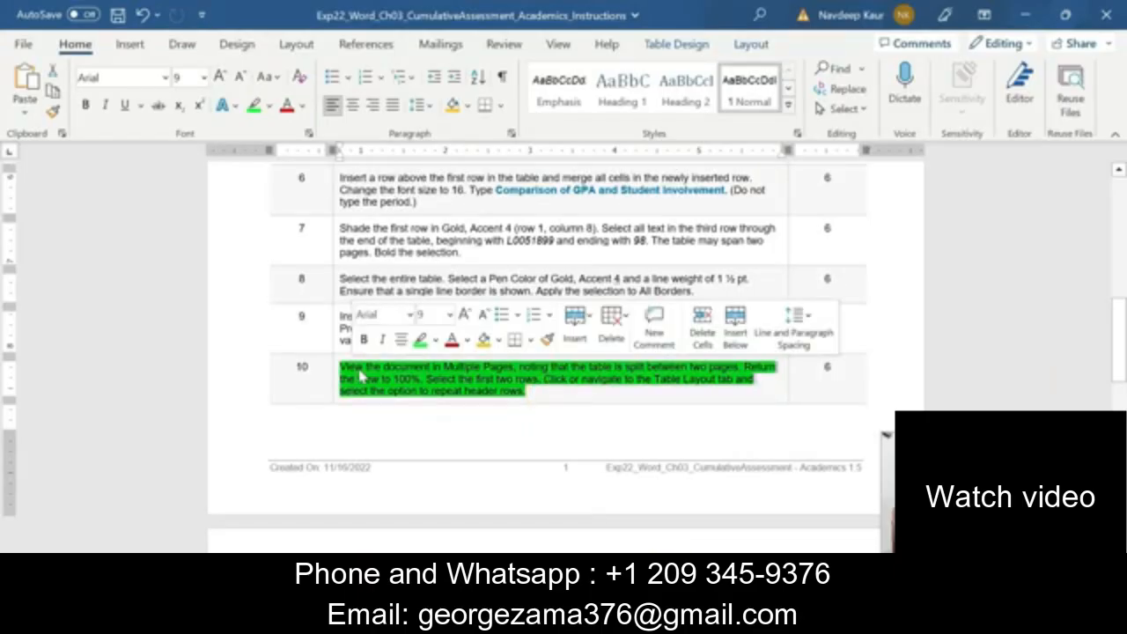
pyautogui.click(419, 340)
pyautogui.scroll(-5, 563, 352)
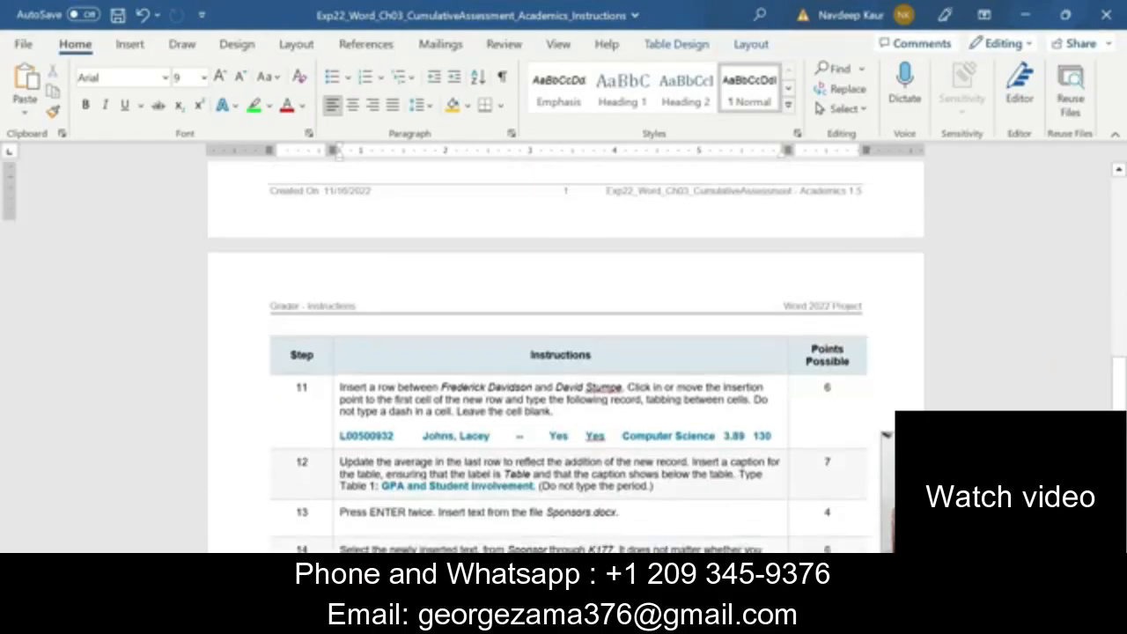
pyautogui.scroll(-5, 563, 352)
pyautogui.scroll(6, 563, 352)
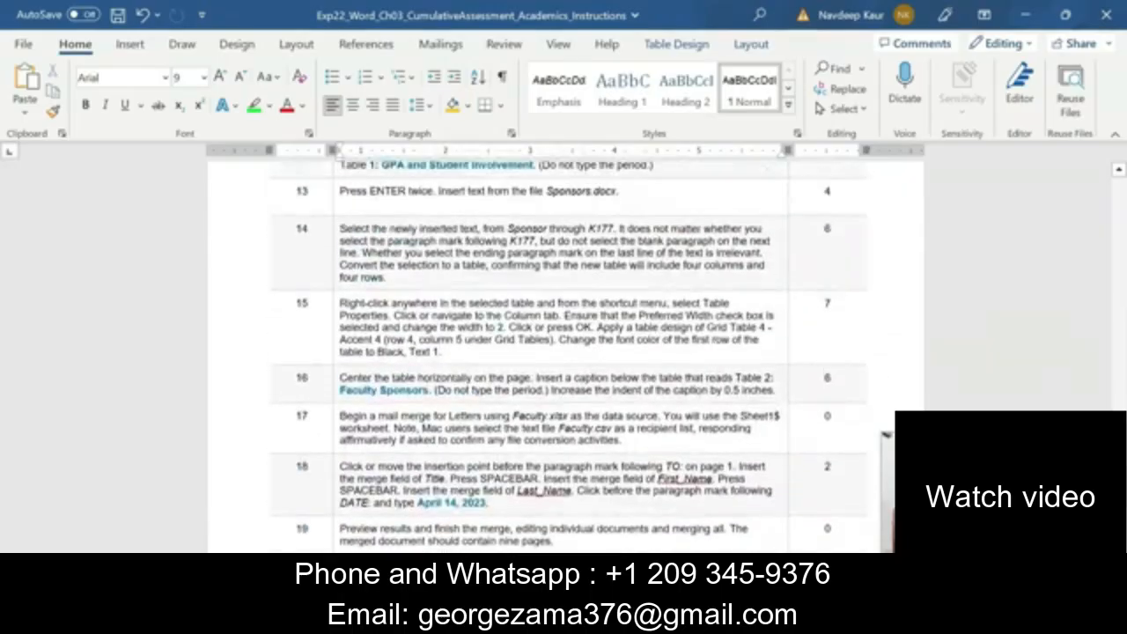
pyautogui.scroll(1, 569, 356)
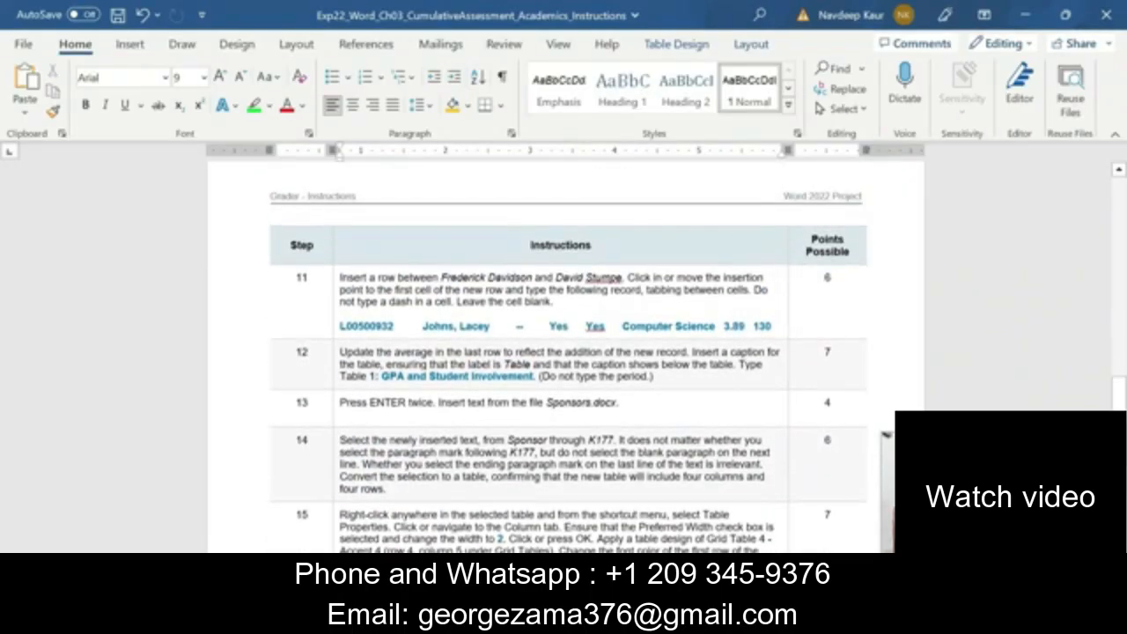
pyautogui.moveTo(340, 276); pyautogui.dragTo(772, 327)
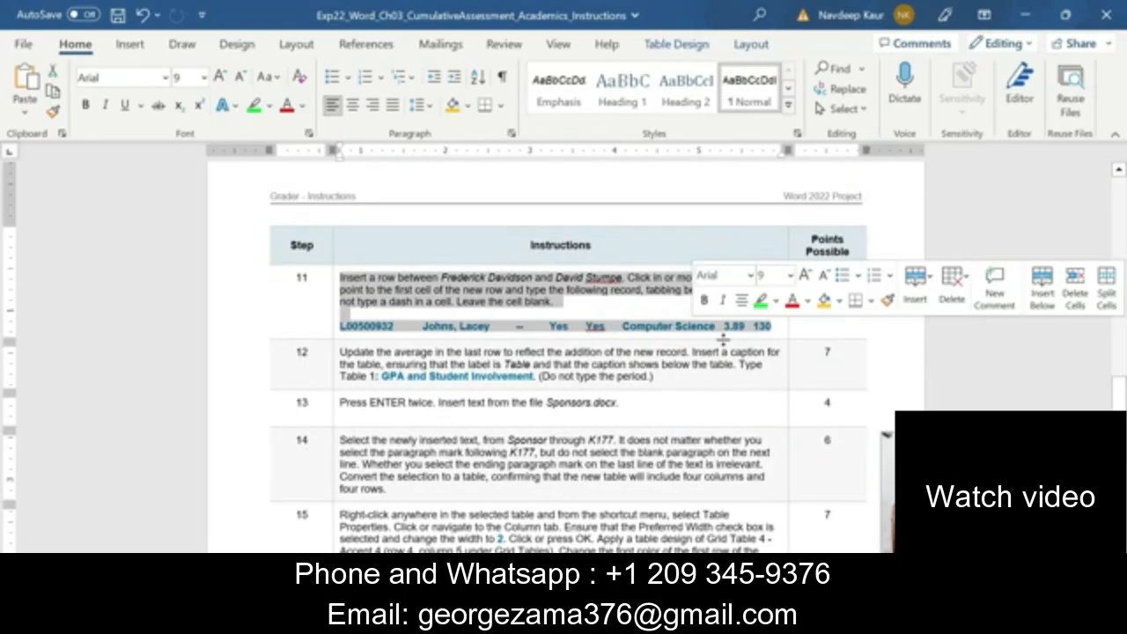
pyautogui.click(760, 300)
pyautogui.click(413, 306)
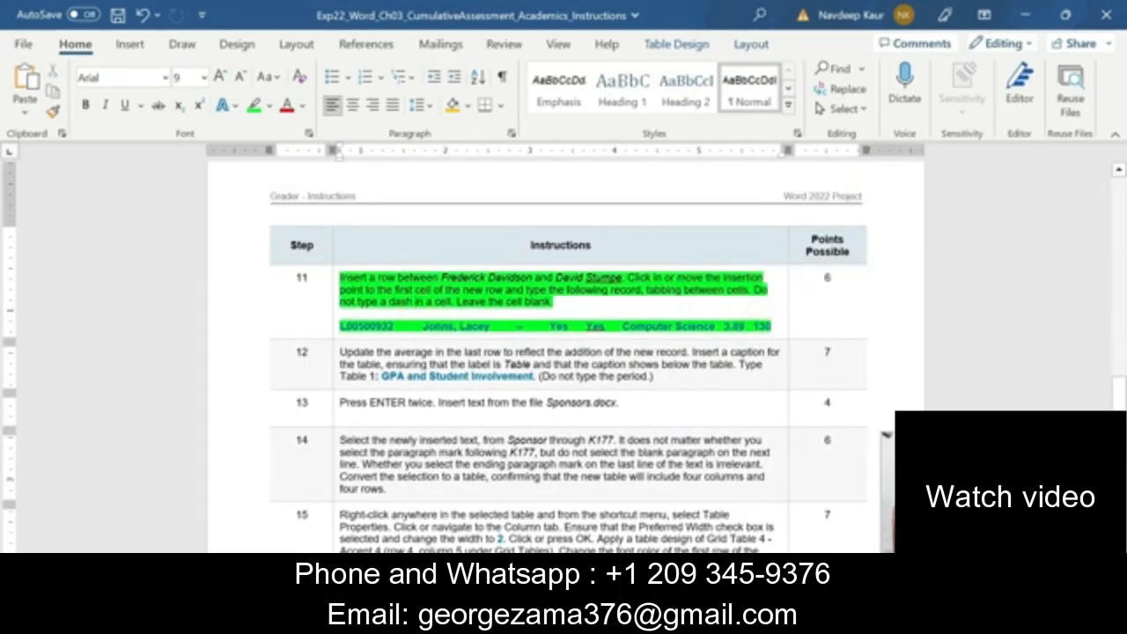
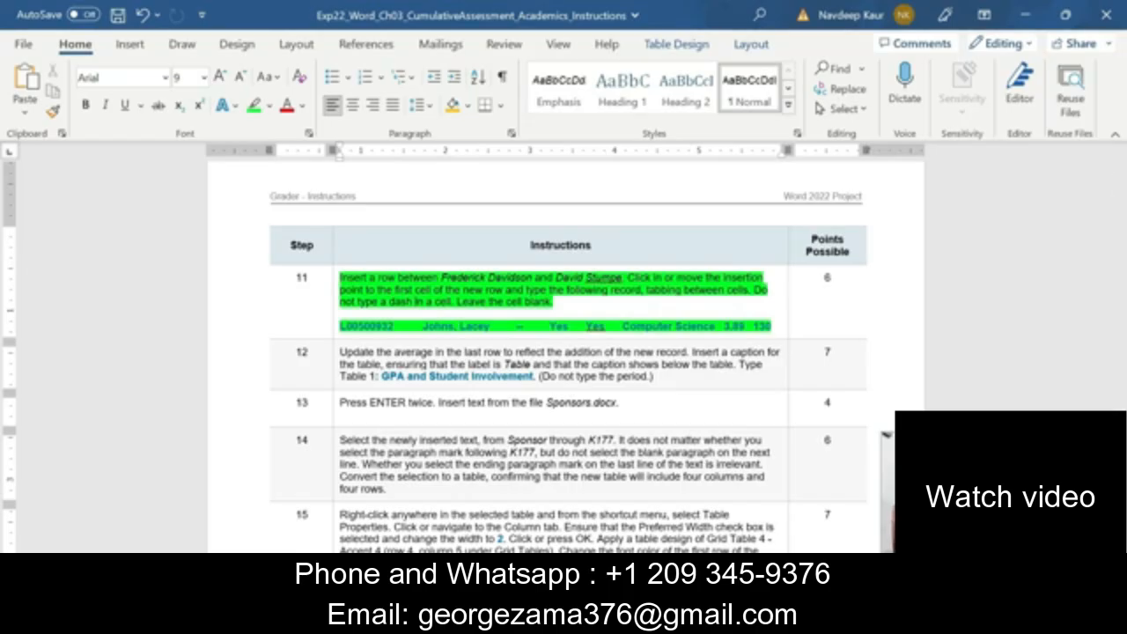
# In the Academics document, recheck step 11 and insert an empty table row between the second and third Computer Science student records
pyautogui.click(717, 618)
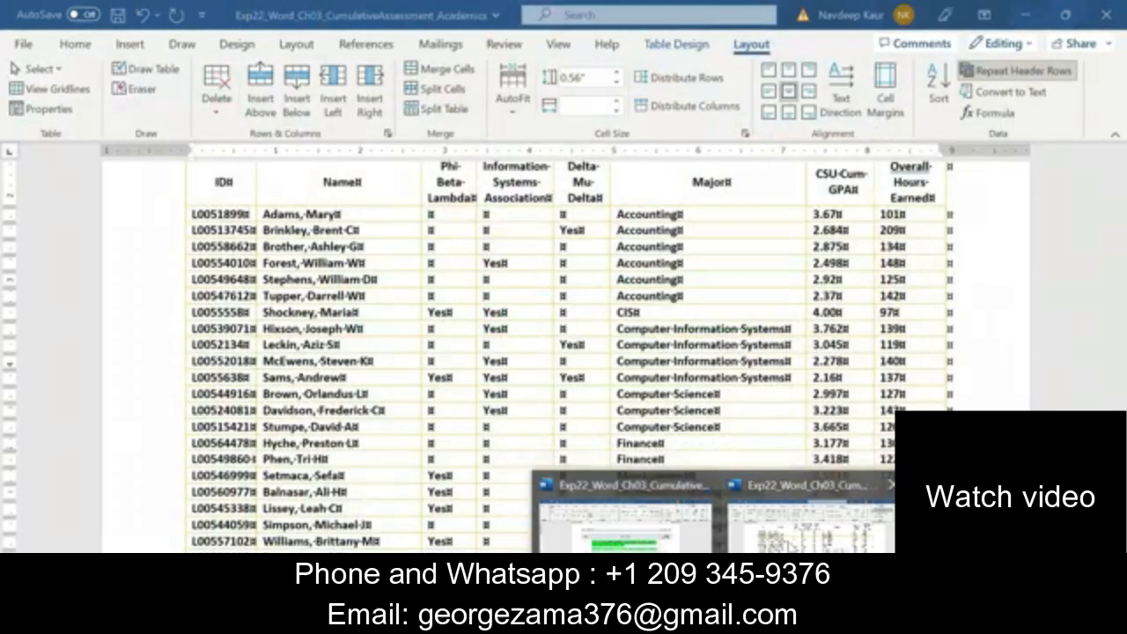
pyautogui.click(787, 540)
pyautogui.scroll(-1, 886, 430)
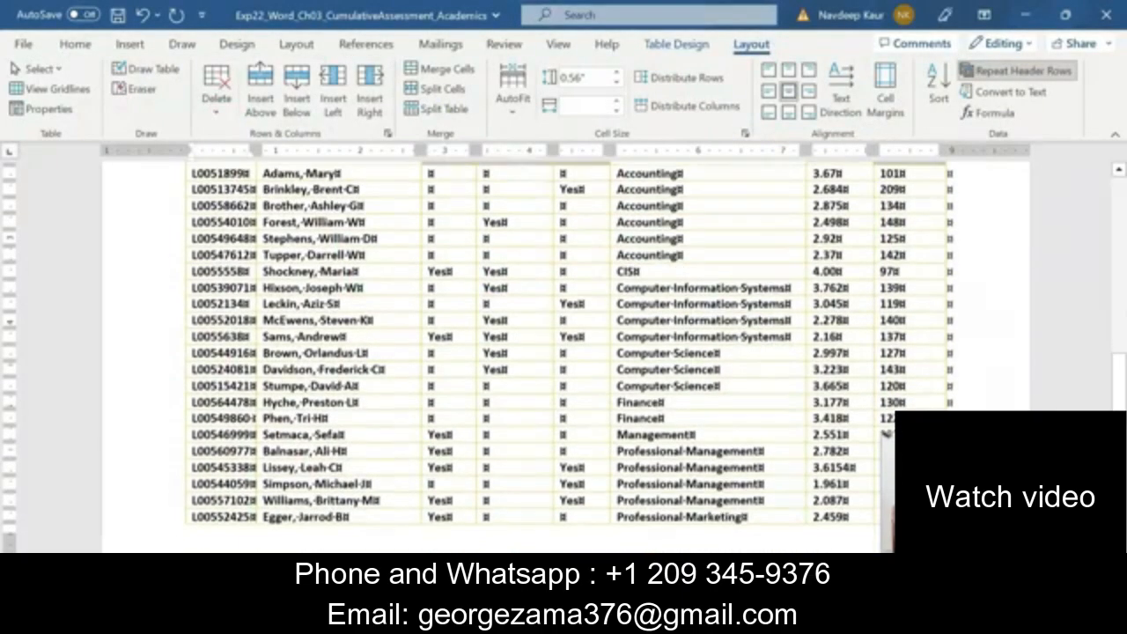
pyautogui.scroll(1, 314, 473)
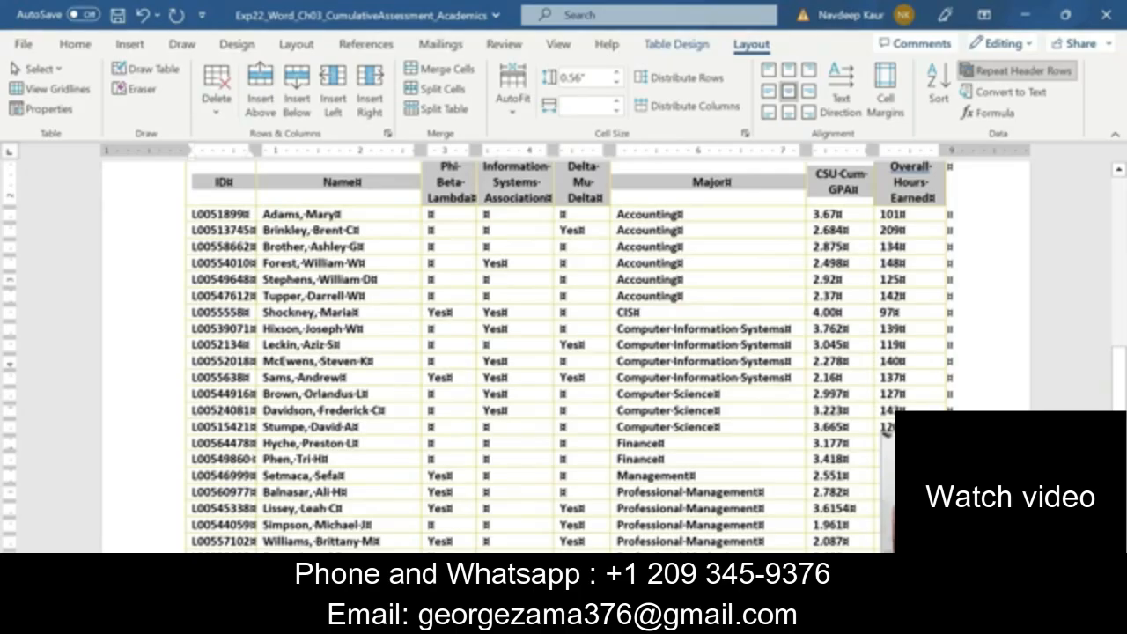
pyautogui.click(308, 410)
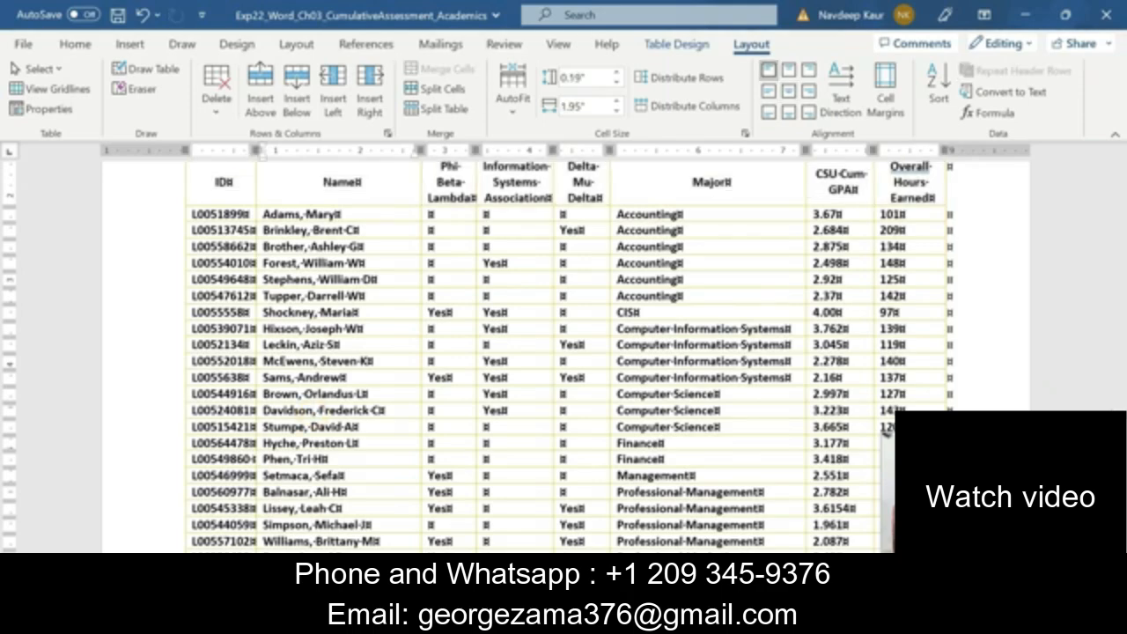
pyautogui.click(720, 620)
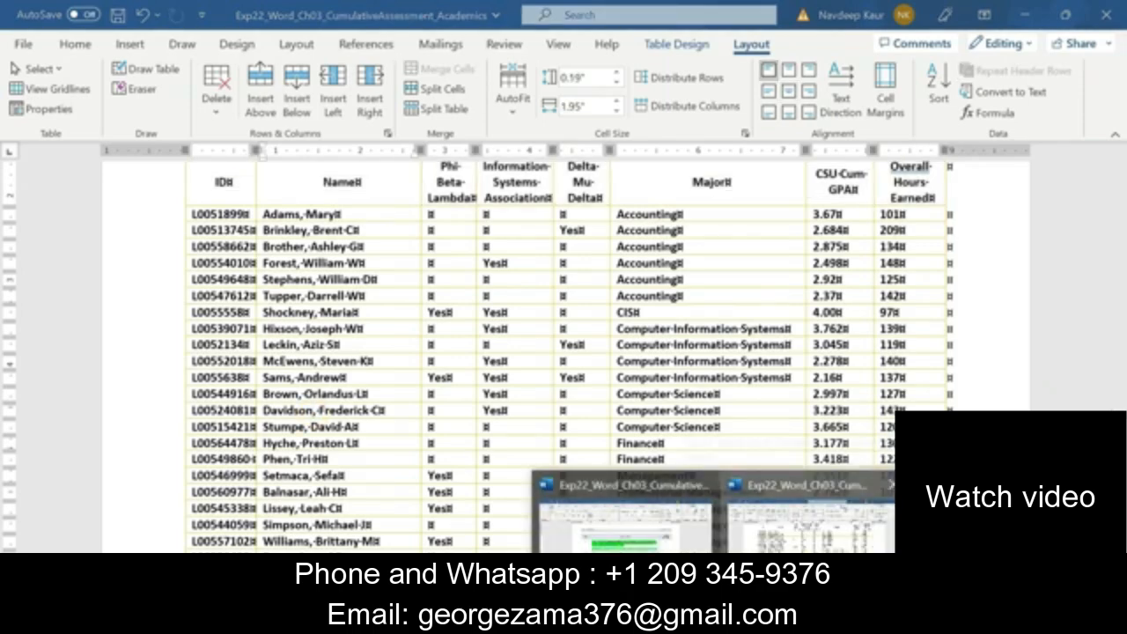
pyautogui.click(625, 520)
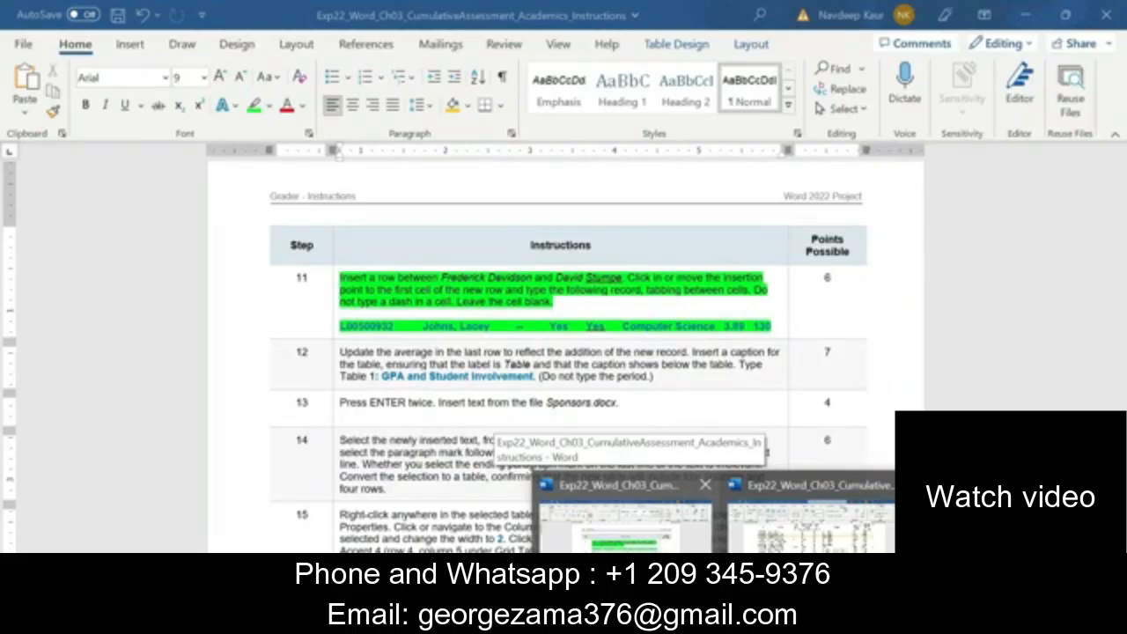
pyautogui.click(805, 520)
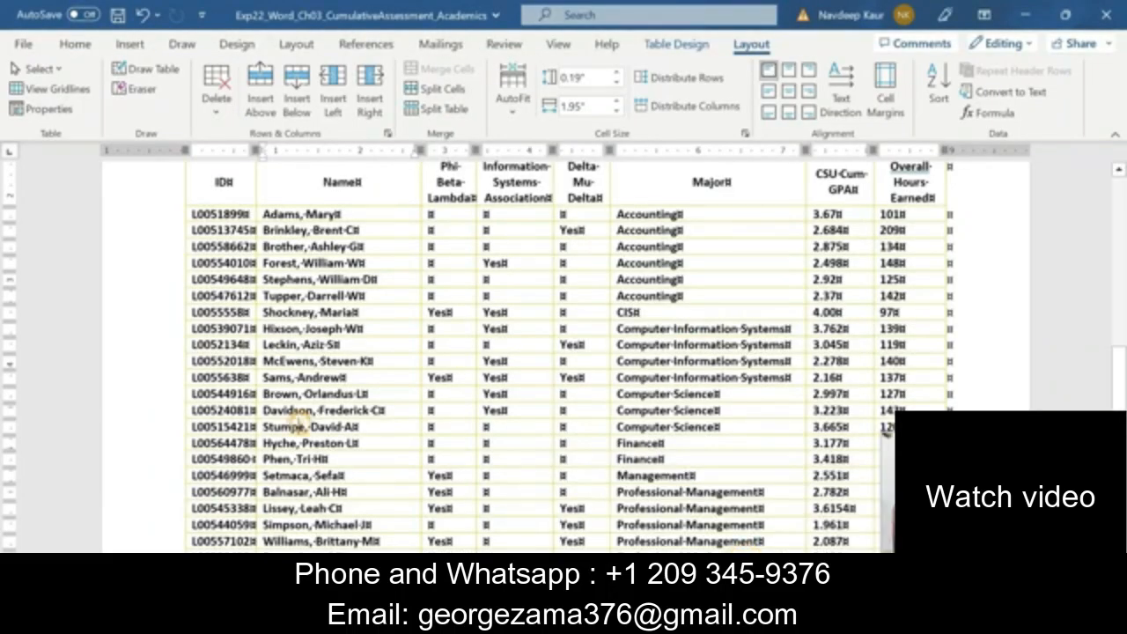
pyautogui.click(273, 119)
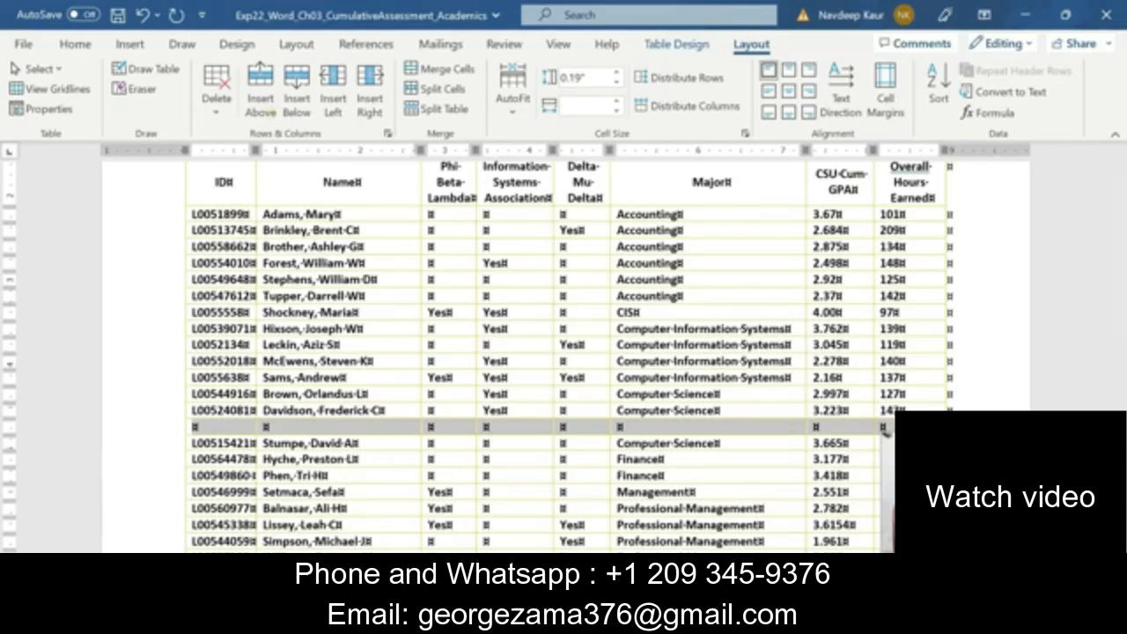
pyautogui.click(292, 431)
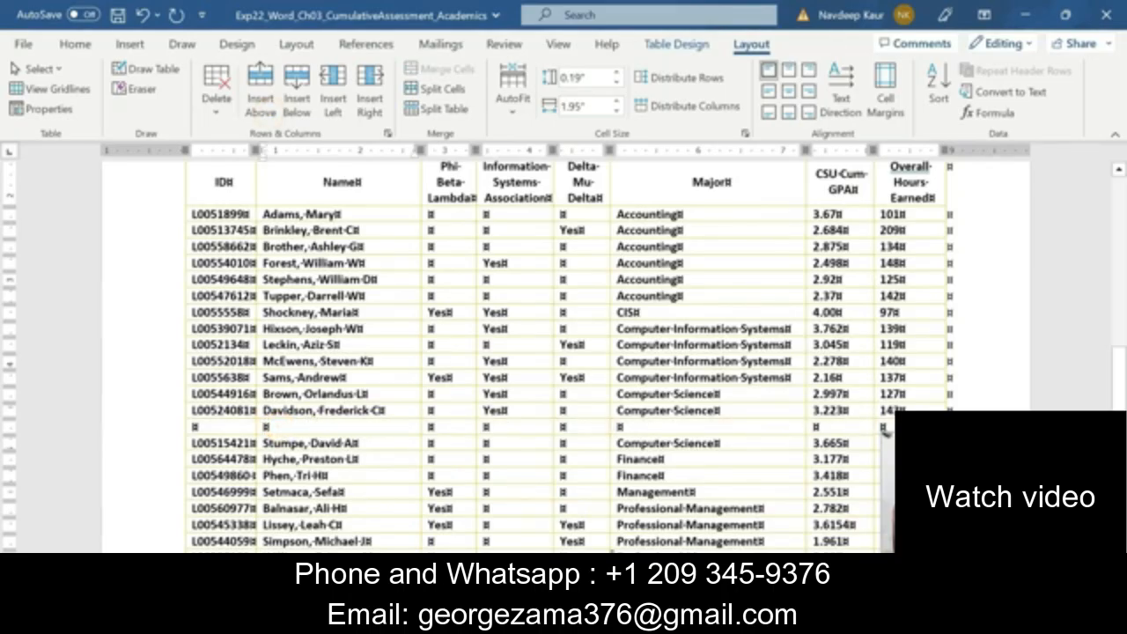
# Copy the student ID from step 11 of the Instructions document into the new Academics row's ID cell, keeping text only
pyautogui.click(720, 620)
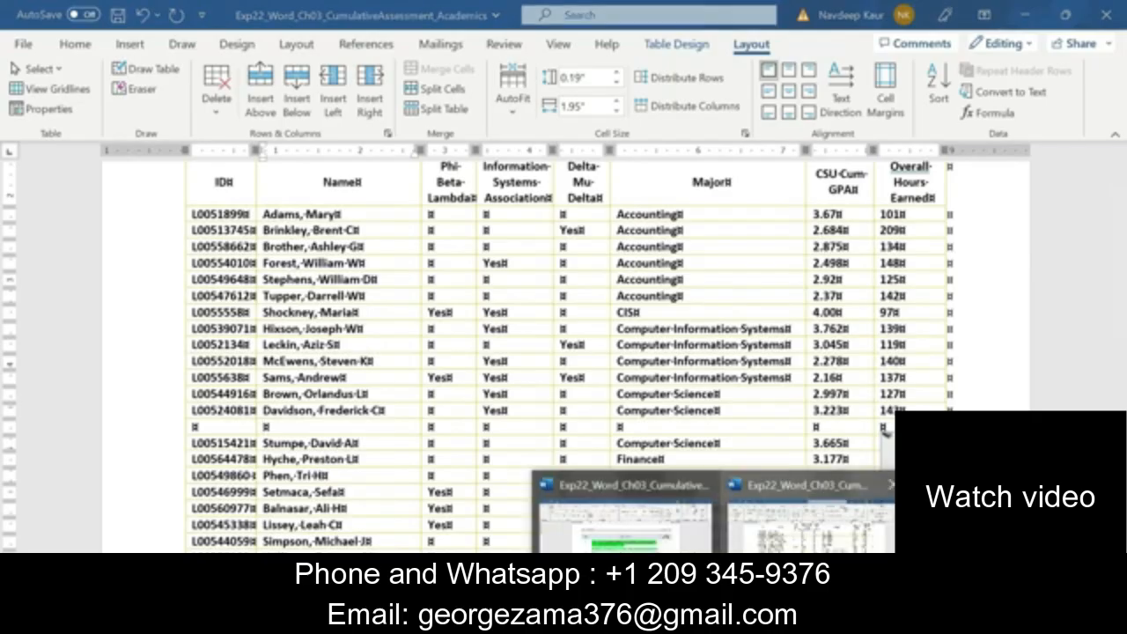
pyautogui.moveTo(657, 544)
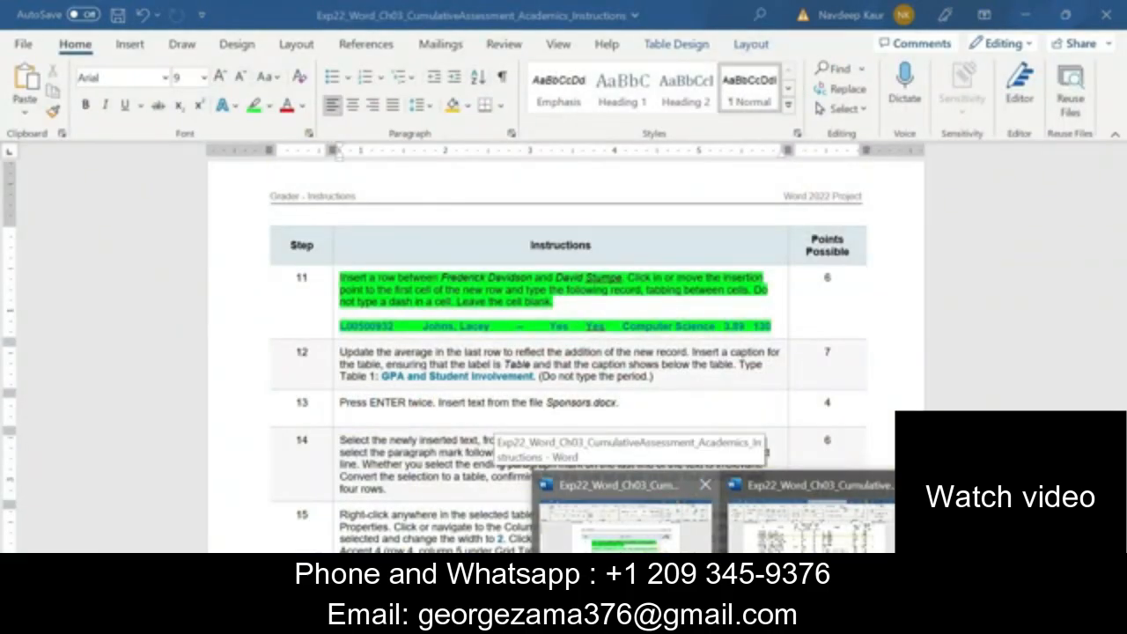
pyautogui.moveTo(812, 539)
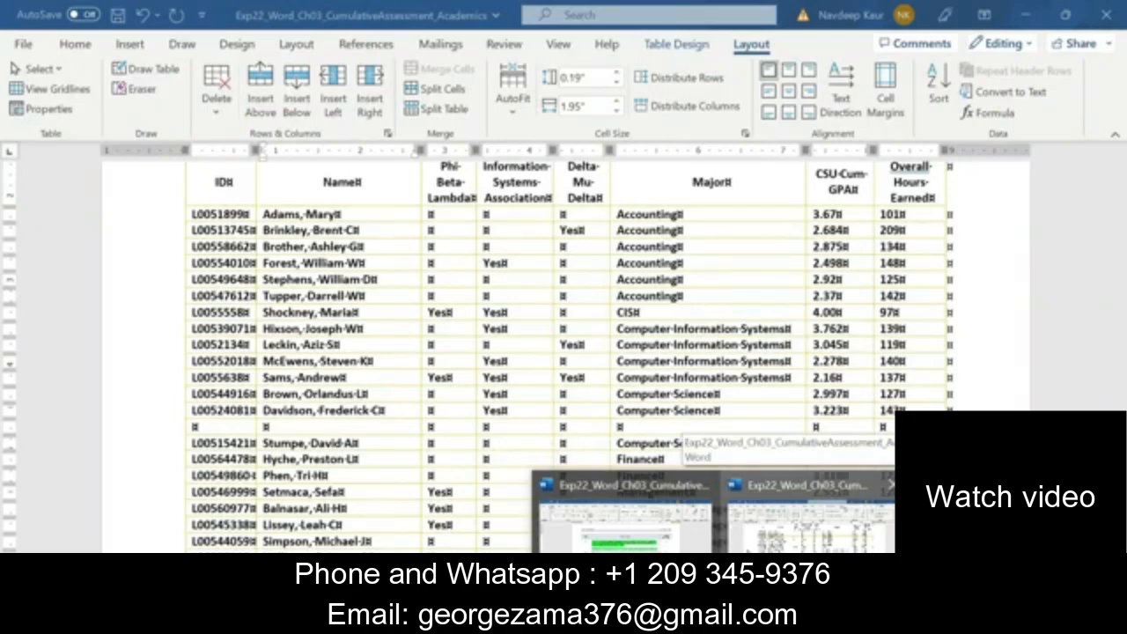
pyautogui.click(625, 519)
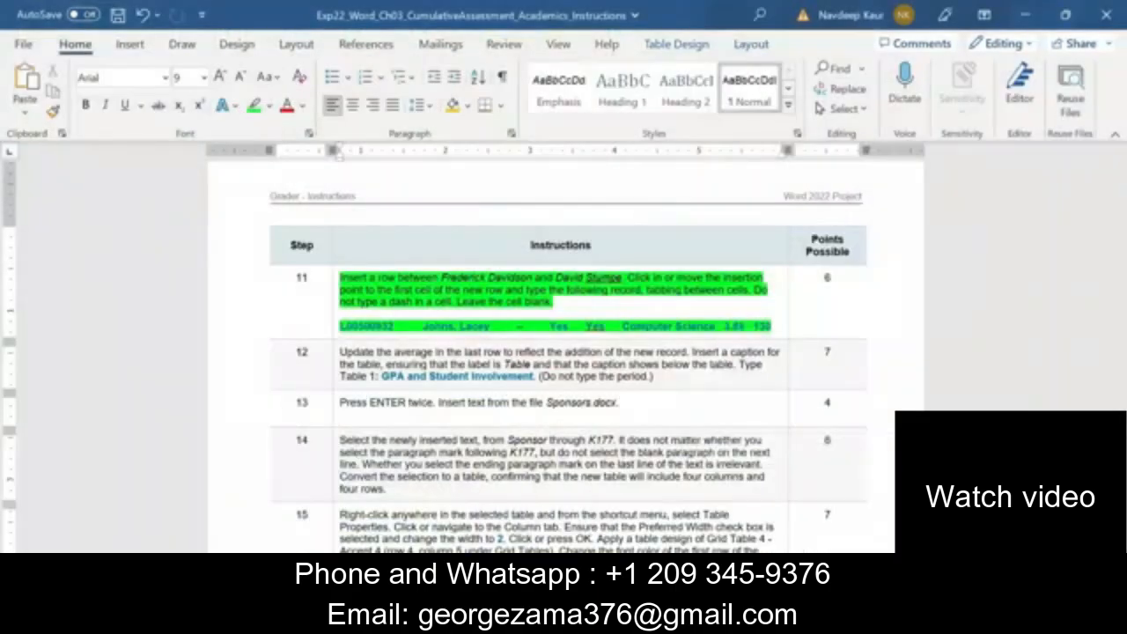
pyautogui.click(362, 327)
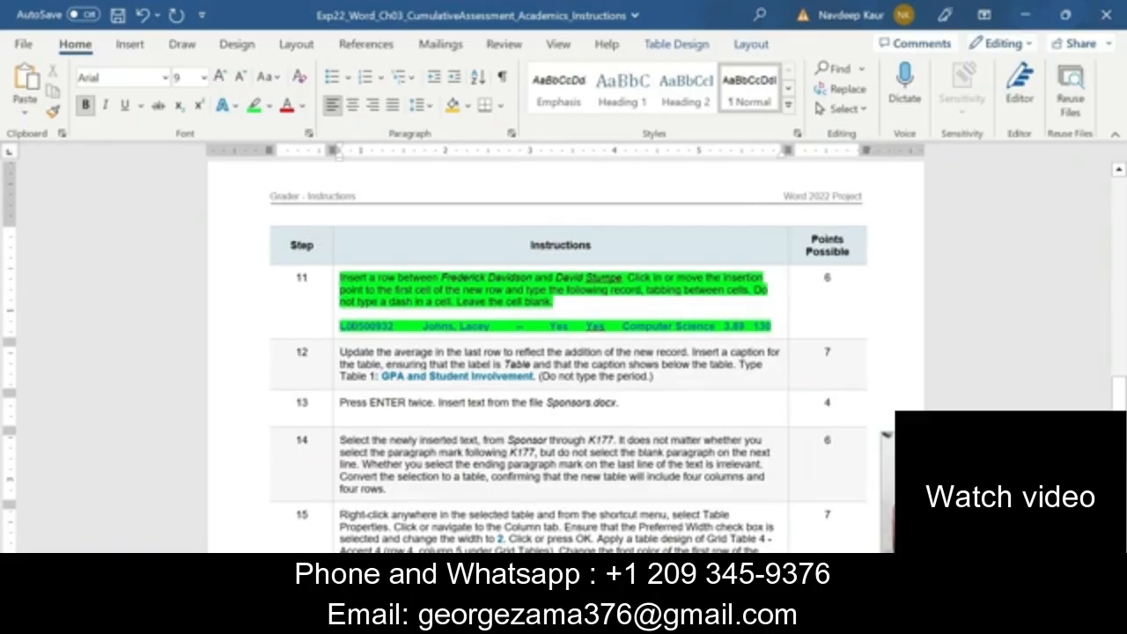
pyautogui.moveTo(338, 326); pyautogui.dragTo(395, 325)
pyautogui.hotkey('ctrl', 'c')
pyautogui.click(714, 619)
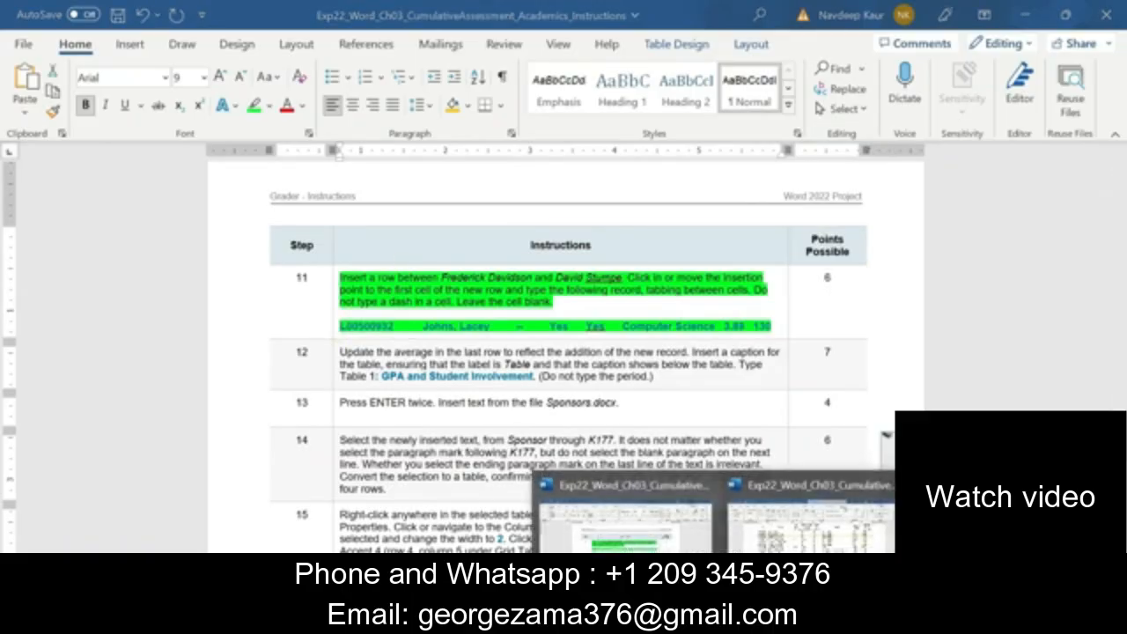
pyautogui.click(756, 544)
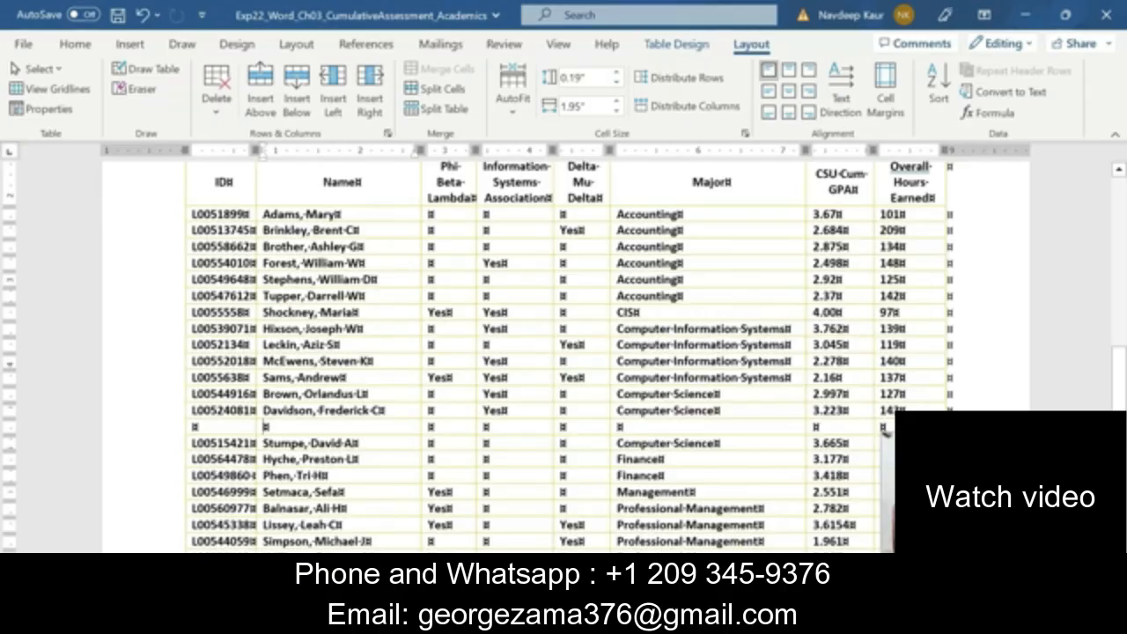
pyautogui.click(221, 426)
pyautogui.hotkey('ctrl', 'v')
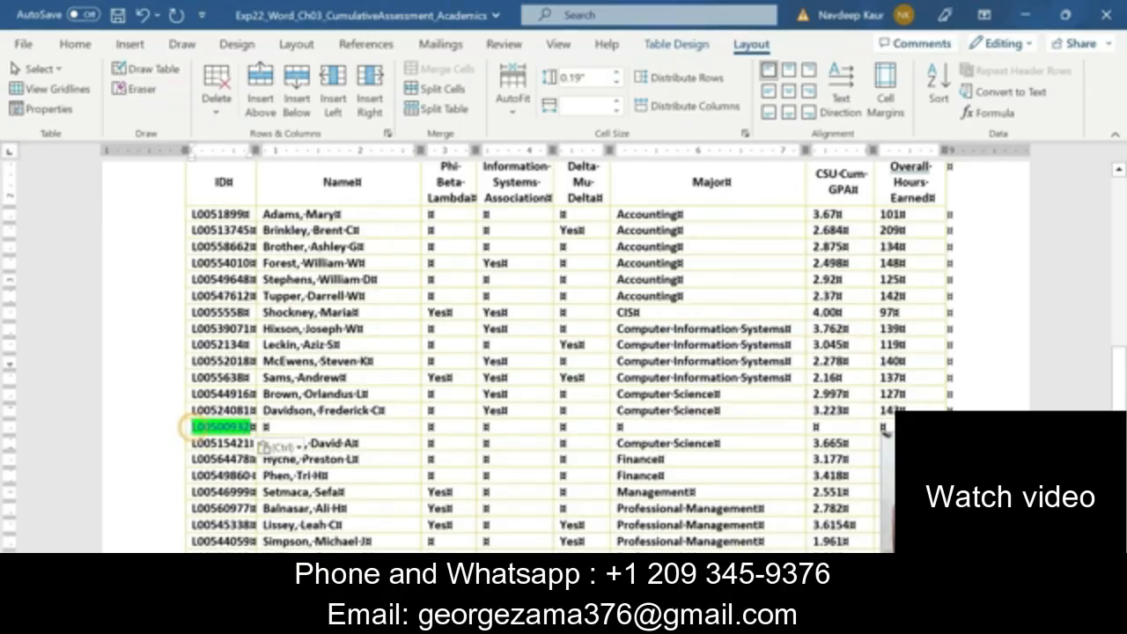
pyautogui.click(303, 451)
pyautogui.click(371, 498)
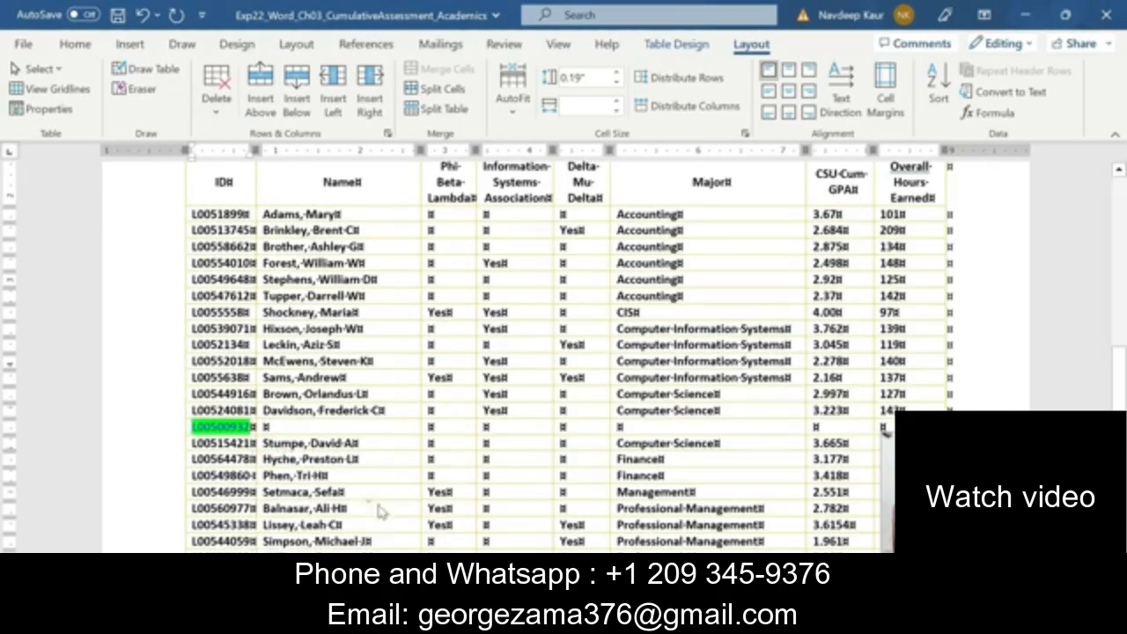
# Copy the student's name from step 11 of the Instructions document into the new row's Name cell, keeping text only
pyautogui.click(718, 619)
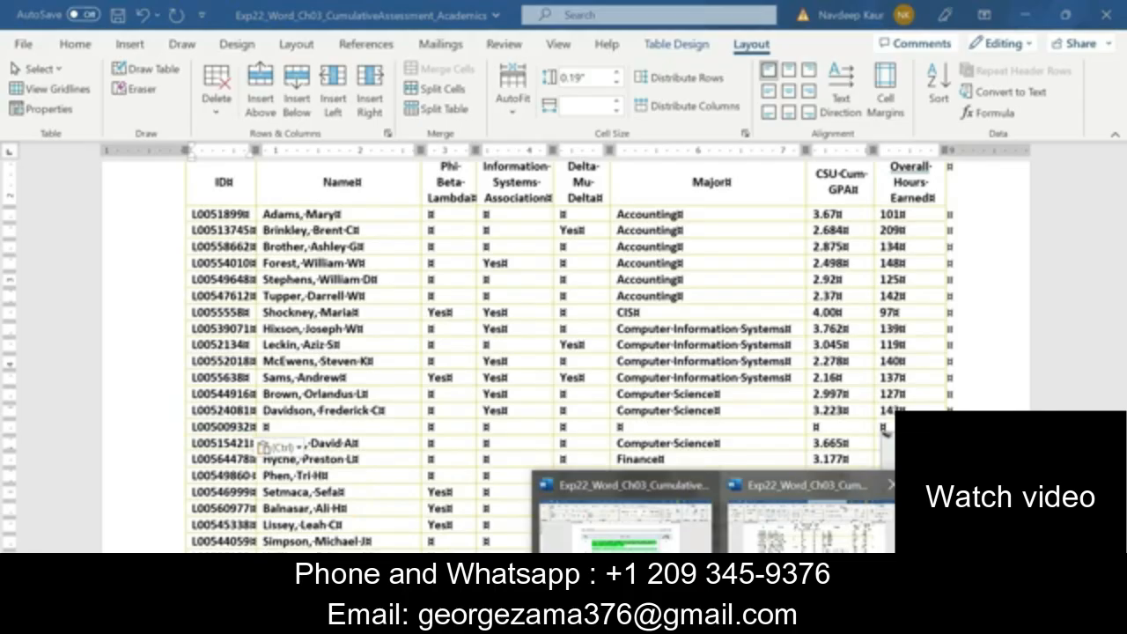
pyautogui.click(810, 515)
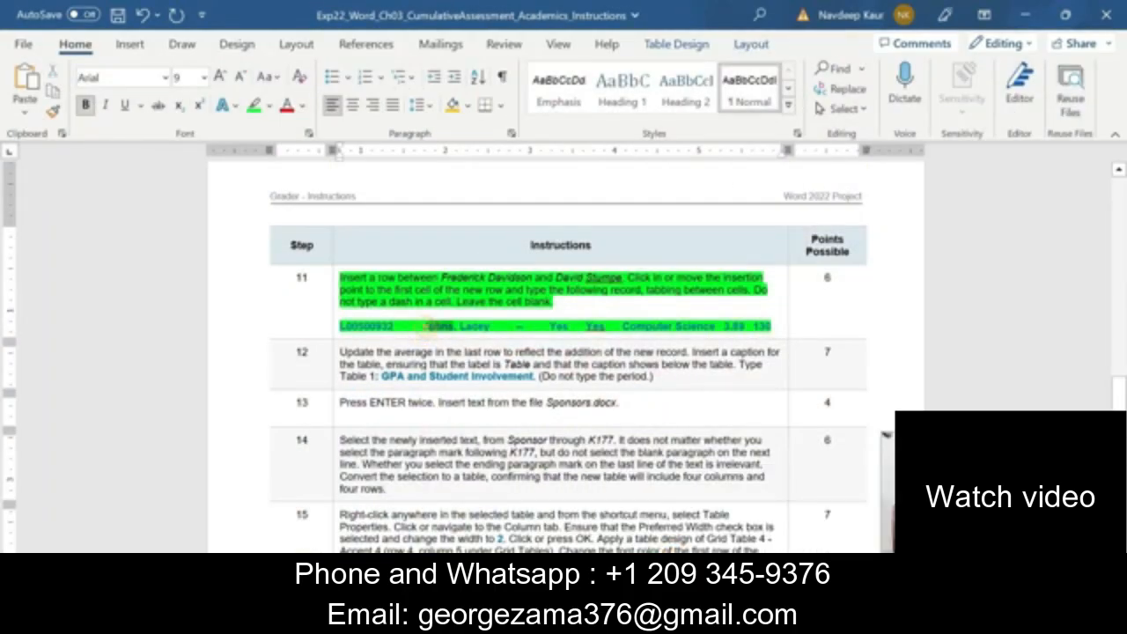
pyautogui.rightClick(422, 330)
pyautogui.click(429, 327)
pyautogui.moveTo(421, 326); pyautogui.dragTo(495, 326)
pyautogui.hotkey('ctrl', 'c')
pyautogui.hotkey('alt', 'Tab')
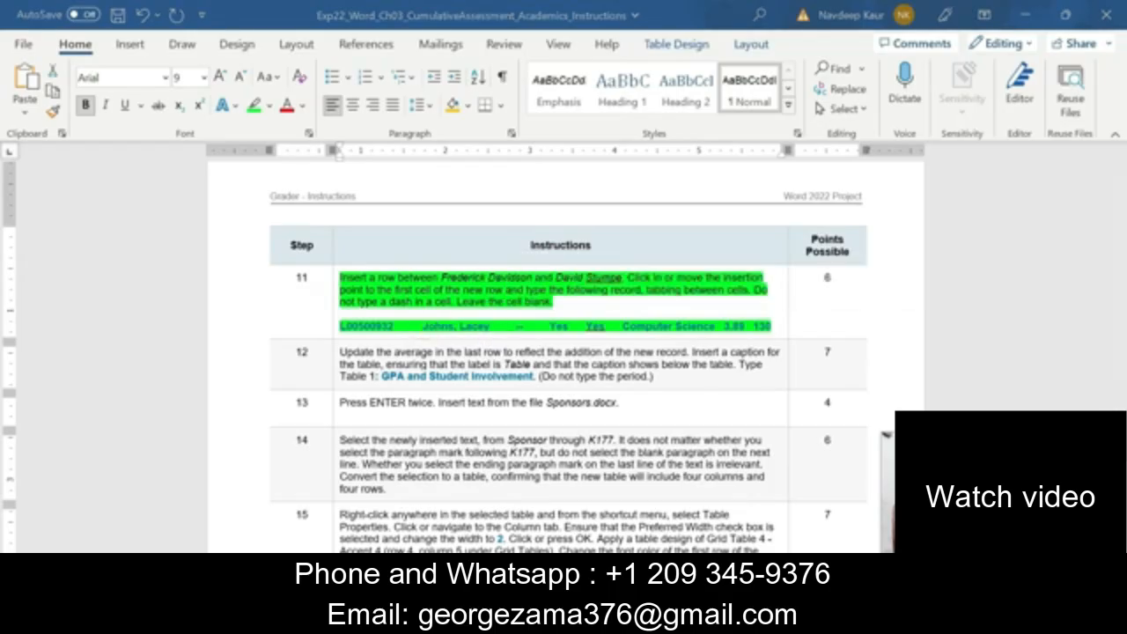
pyautogui.click(733, 539)
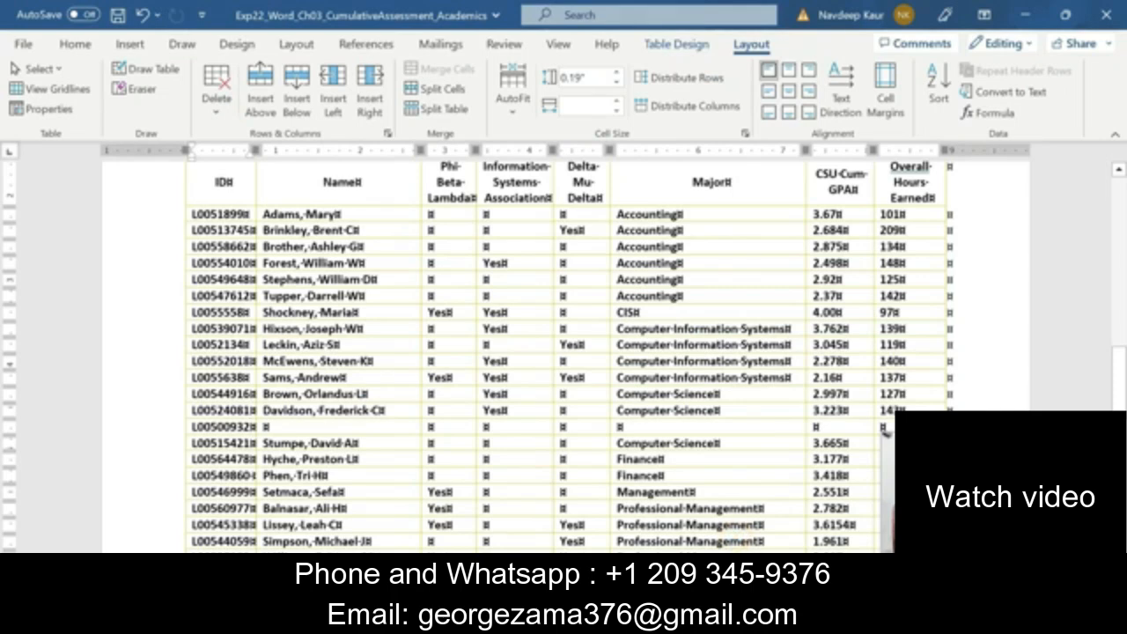
pyautogui.click(261, 424)
pyautogui.click(265, 426)
pyautogui.hotkey('ctrl', 'v')
pyautogui.click(361, 447)
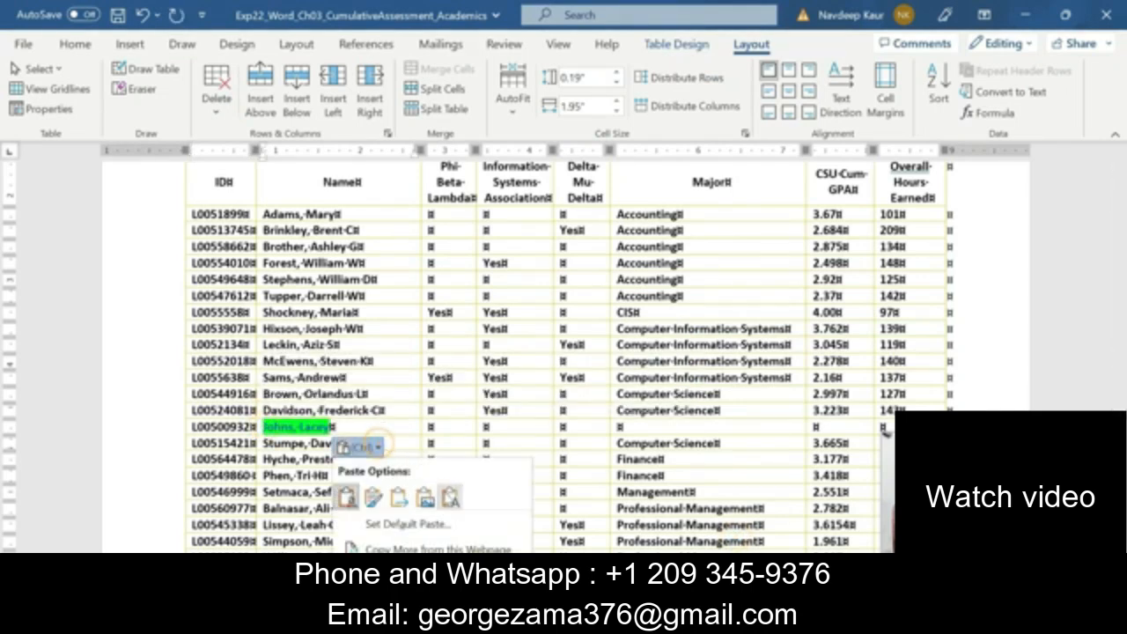
pyautogui.click(440, 490)
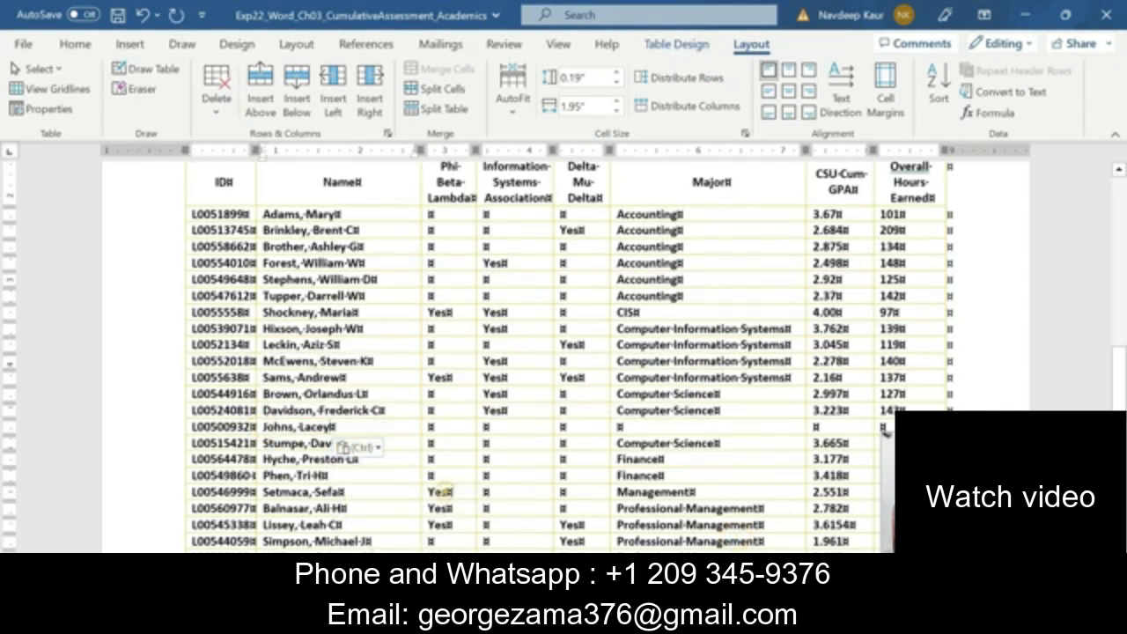
# Leave the new row's Phi Beta Lambda cell blank and enter Yes under both Information Systems Association and Delta Mu Delta
pyautogui.click(483, 428)
pyautogui.click(484, 428)
pyautogui.click(722, 618)
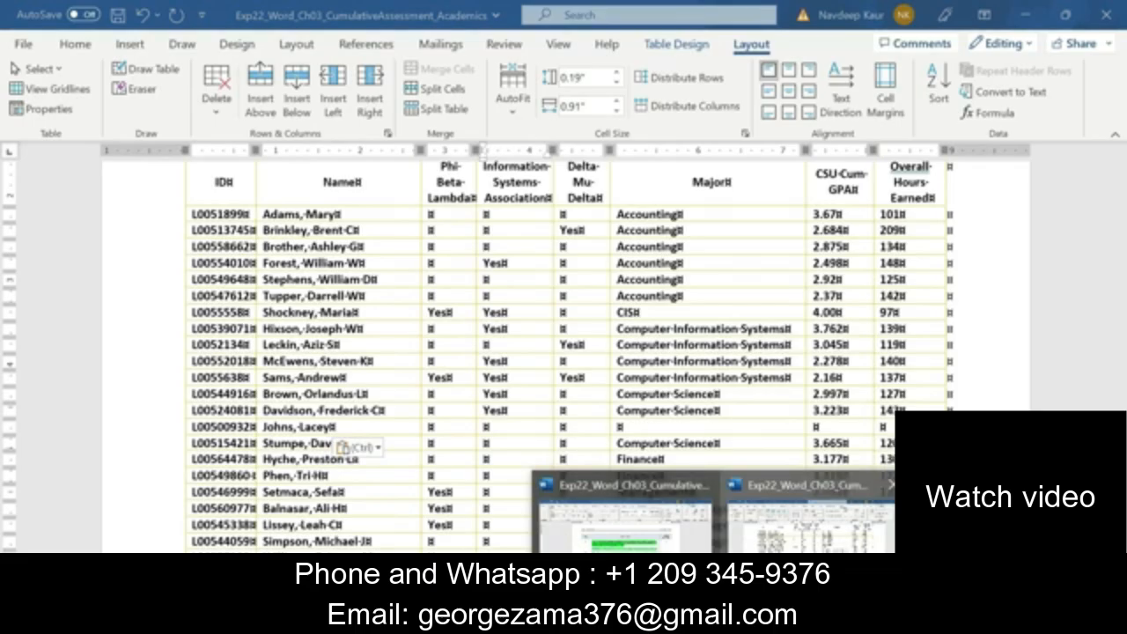
pyautogui.click(625, 524)
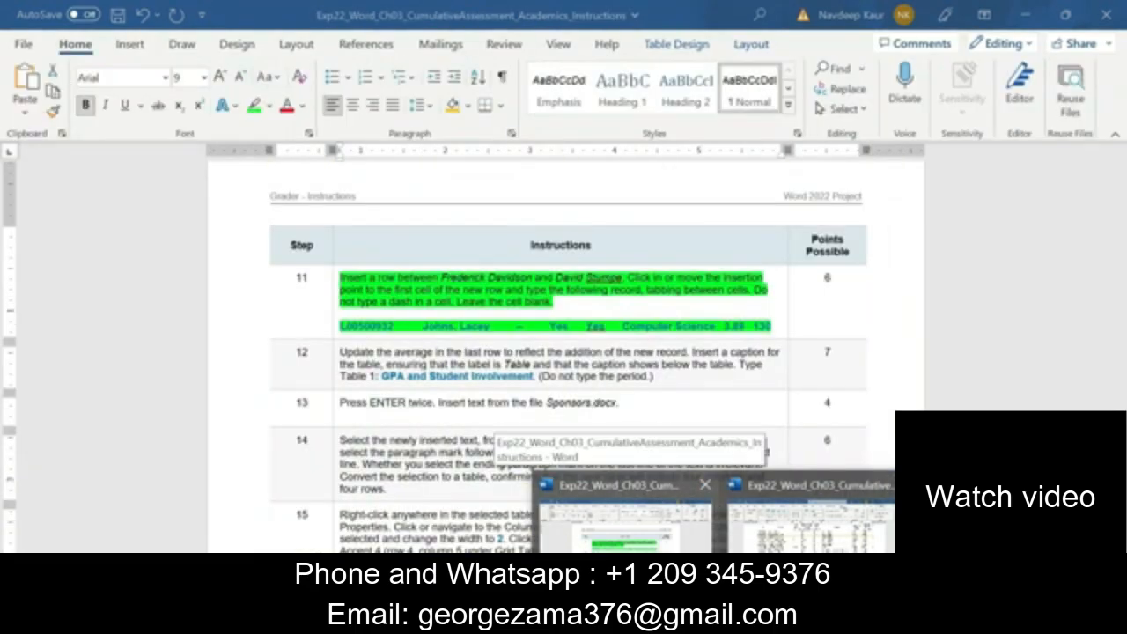
pyautogui.click(806, 528)
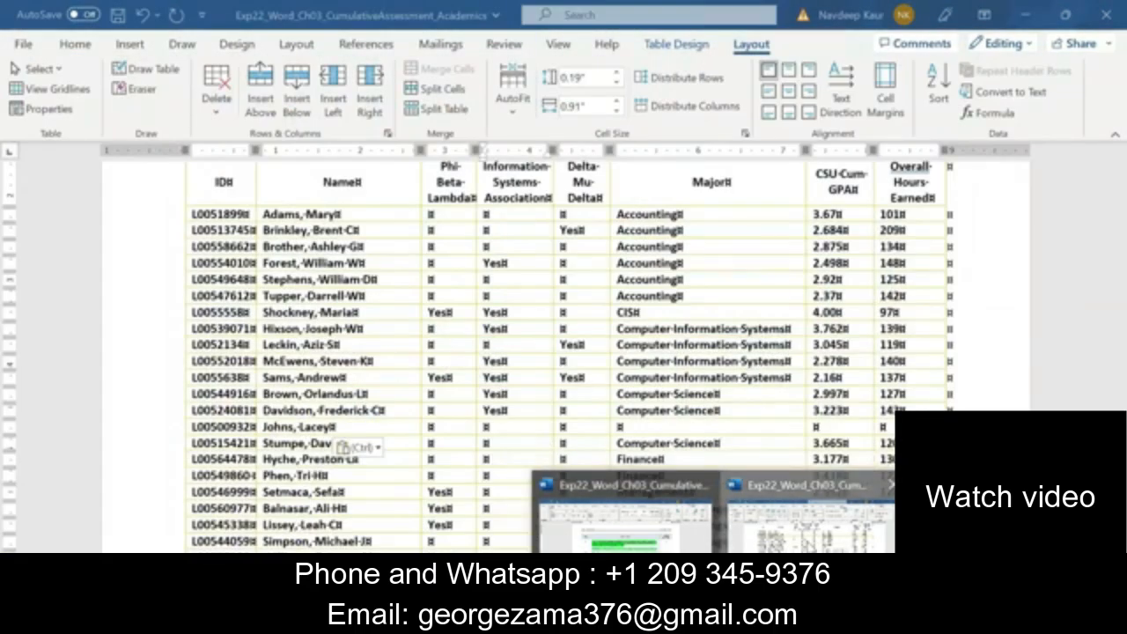
pyautogui.click(498, 426)
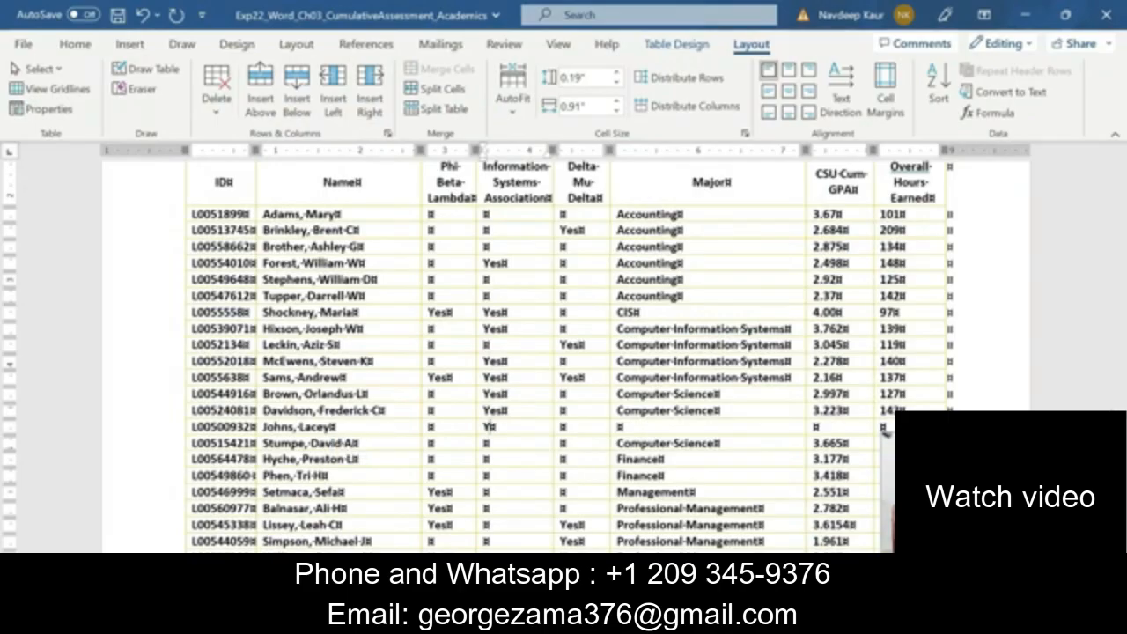
pyautogui.write('Yes')
pyautogui.press('Tab')
pyautogui.write('Yes')
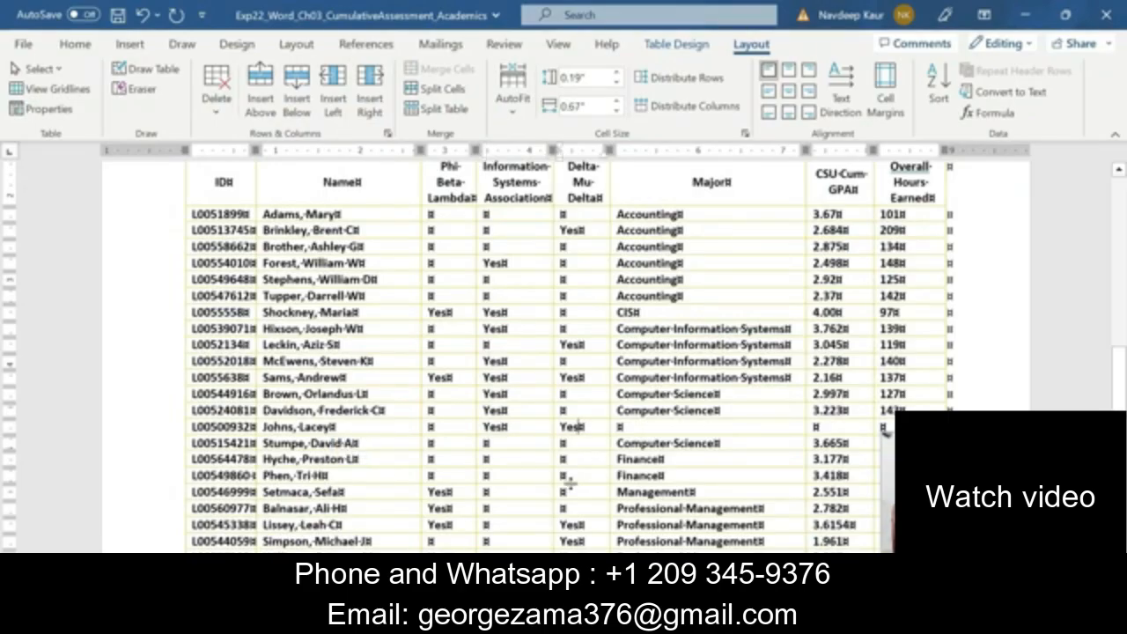
# Copy Computer Science from step 11 of the Instructions document into the new Academics row's Major cell, keeping text only
pyautogui.click(721, 620)
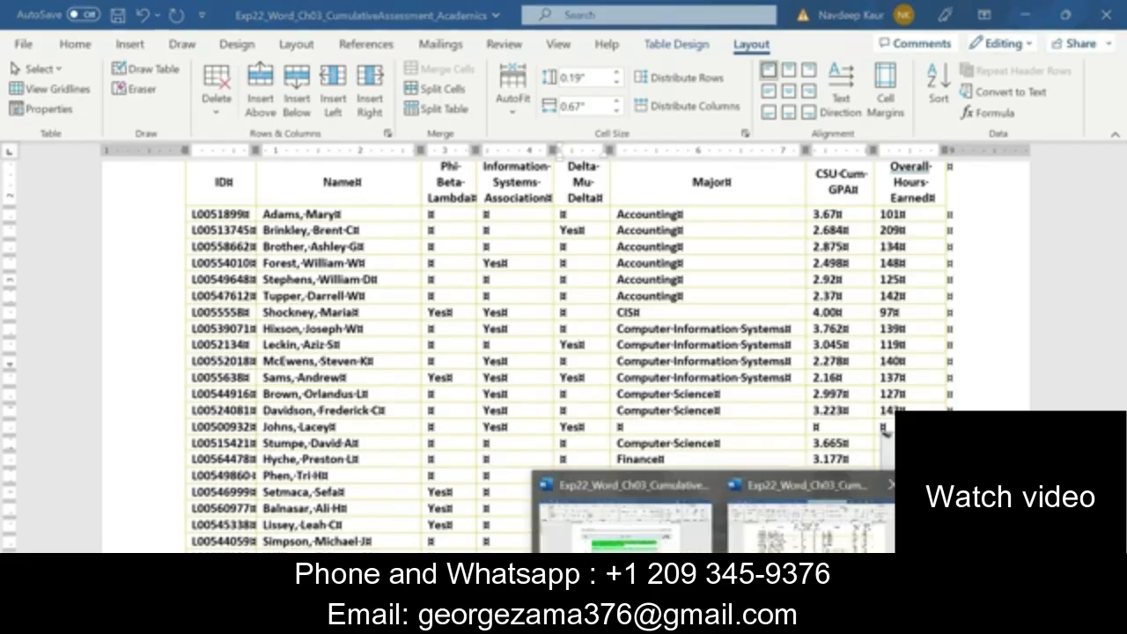
pyautogui.click(810, 515)
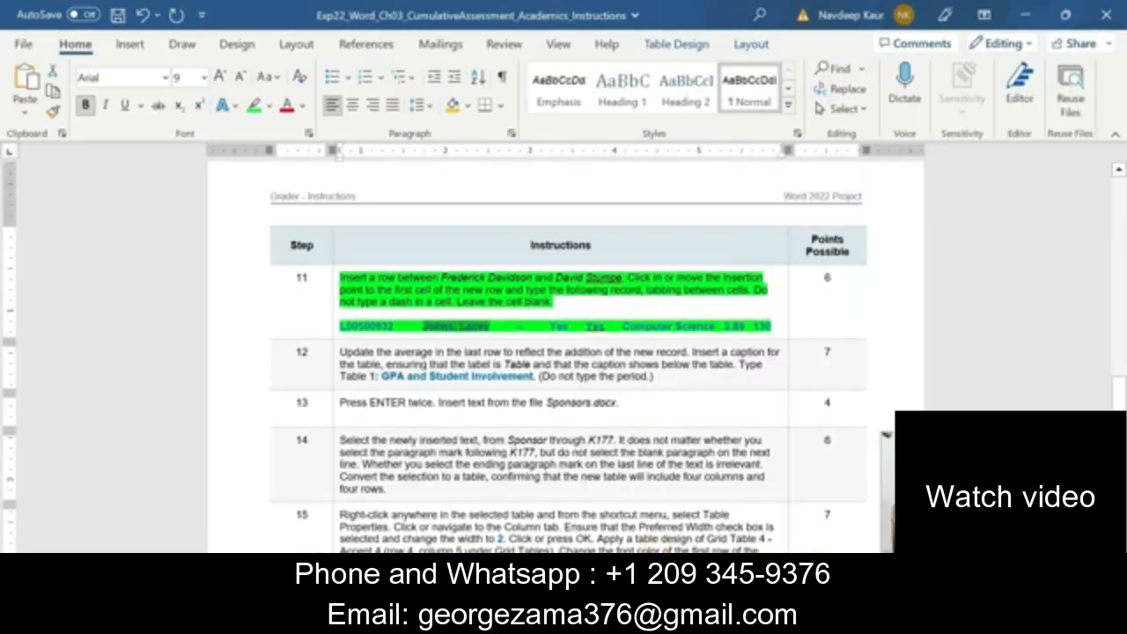
pyautogui.moveTo(623, 325); pyautogui.dragTo(720, 326)
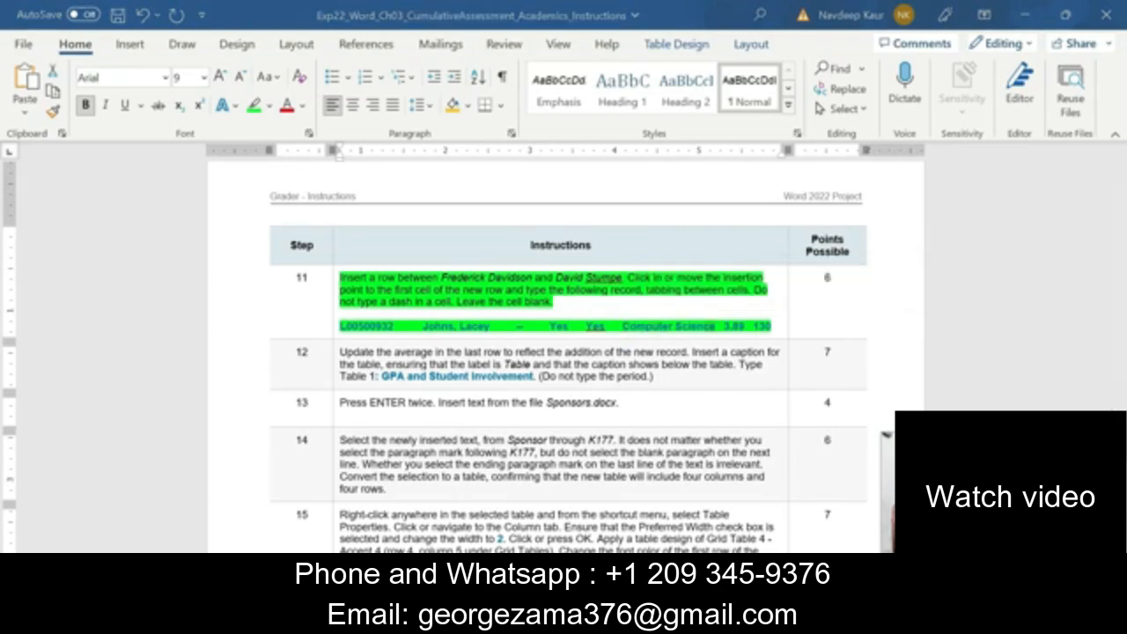
pyautogui.click(666, 544)
pyautogui.write('Yes')
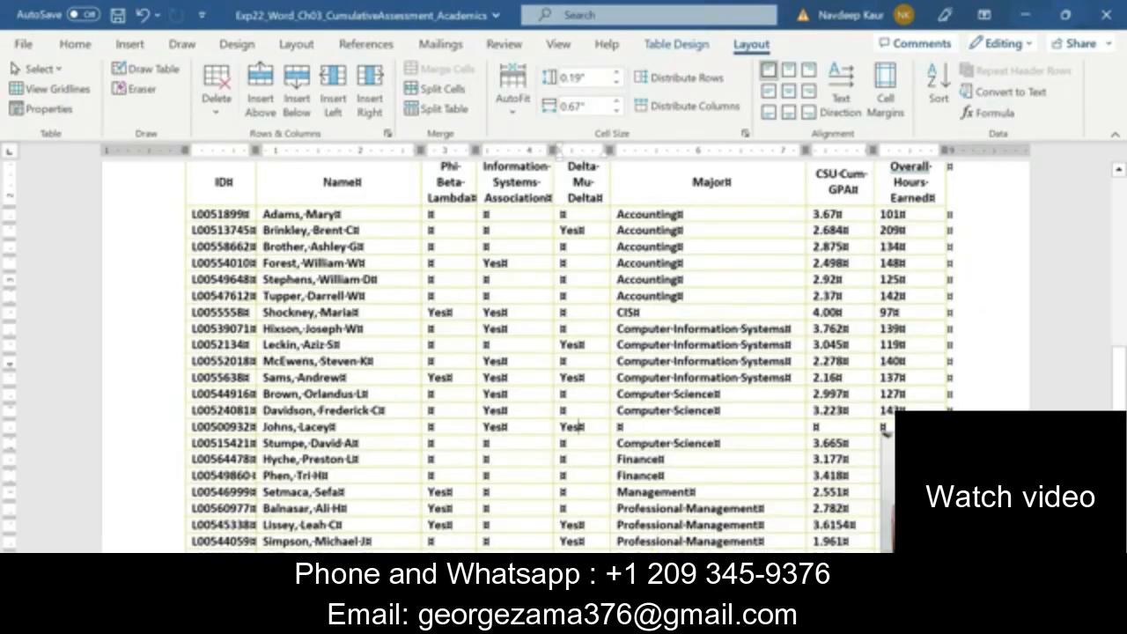
pyautogui.rightClick(609, 430)
pyautogui.click(631, 407)
pyautogui.click(744, 447)
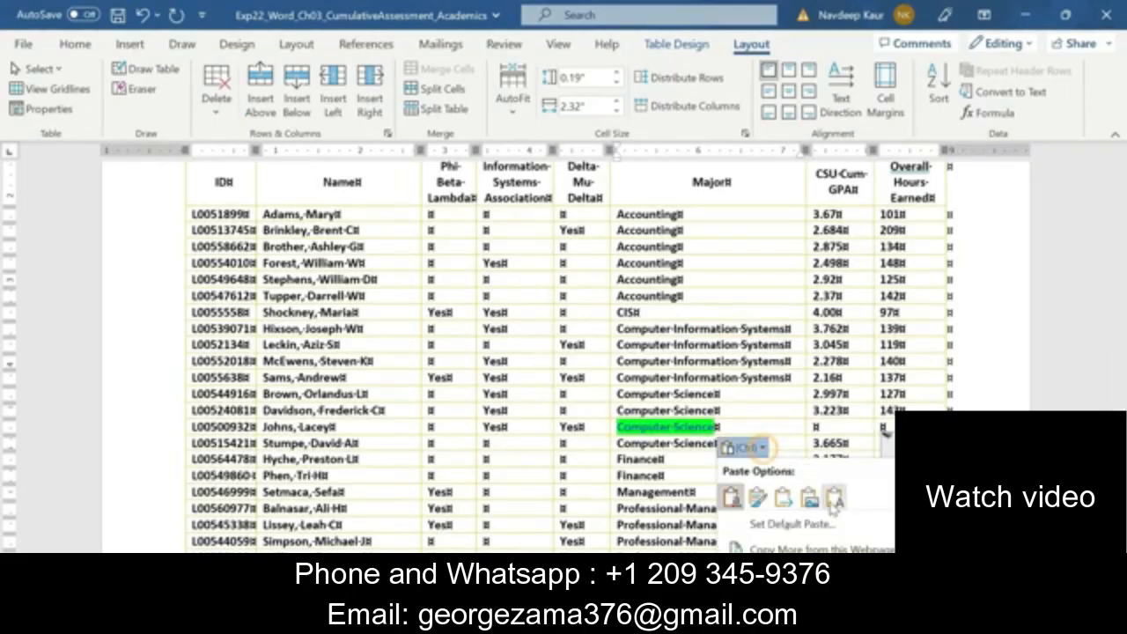
pyautogui.click(824, 507)
# Enter 3.89 as the CSU Cum GPA and 130 as the Overall Hours Earned in the new student row
pyautogui.scroll(-2, 824, 509)
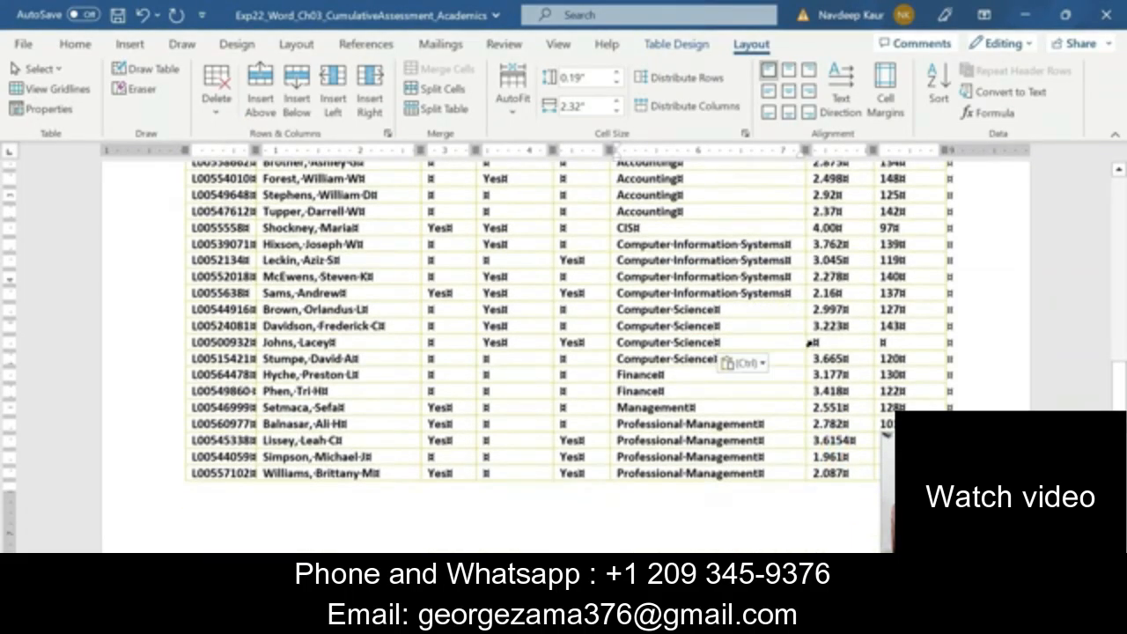
pyautogui.click(810, 345)
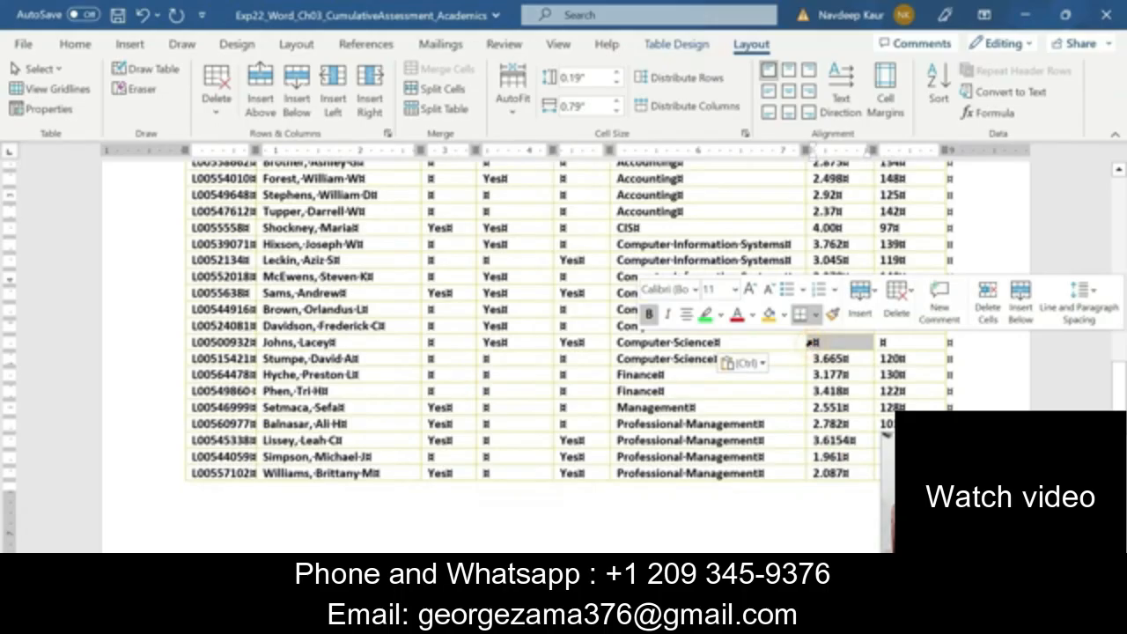
pyautogui.click(816, 344)
pyautogui.write('3')
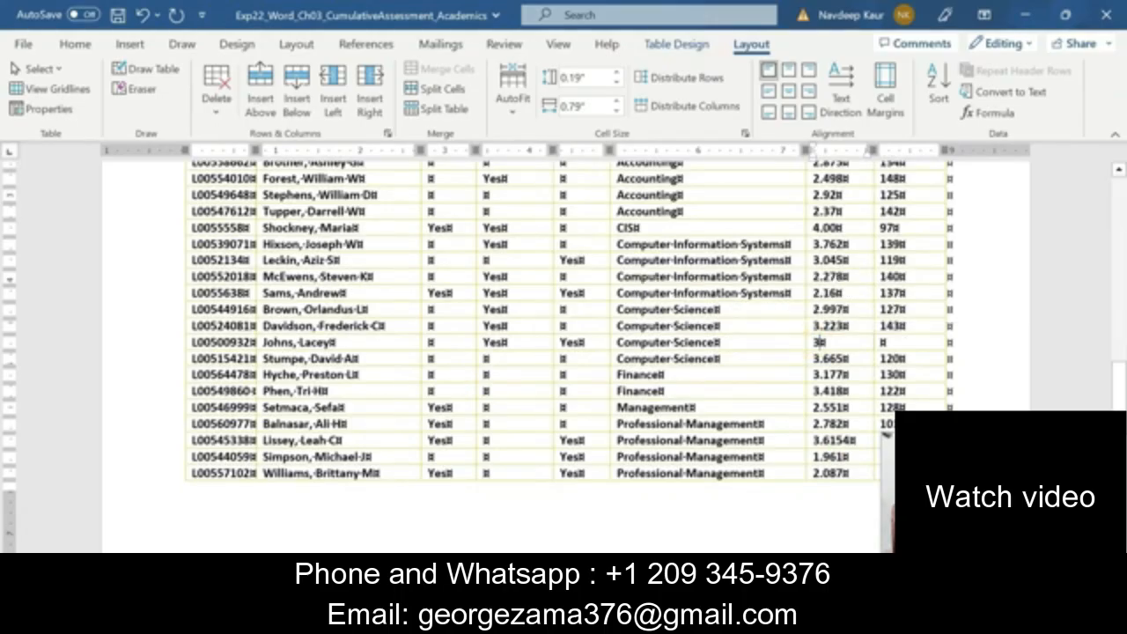
pyautogui.write('.89')
pyautogui.click(883, 343)
pyautogui.write('13')
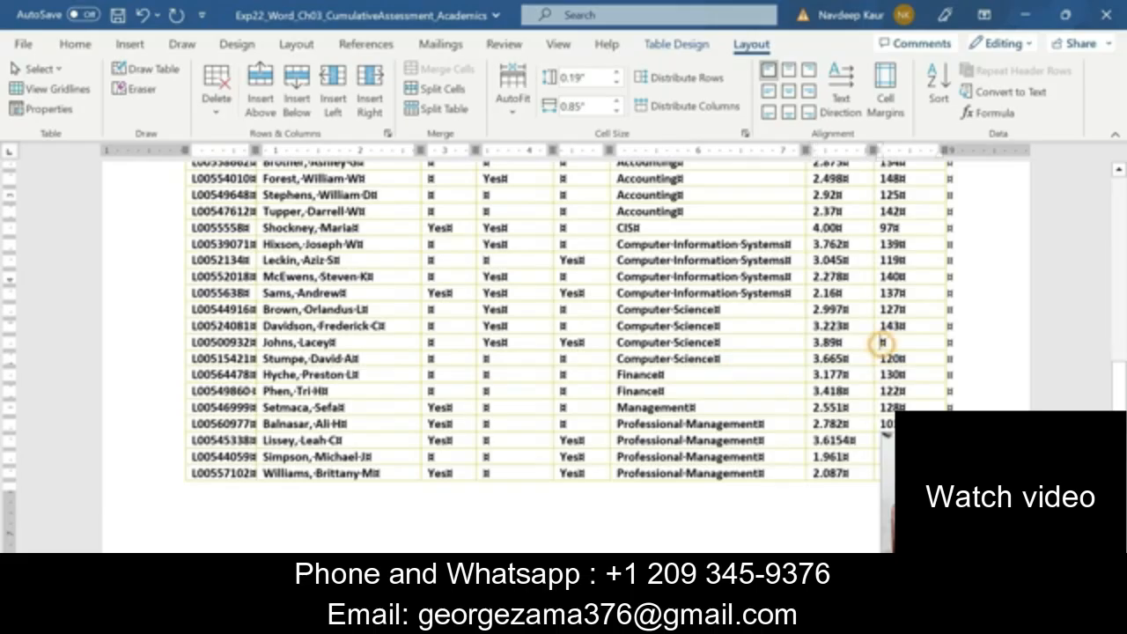
pyautogui.write('0')
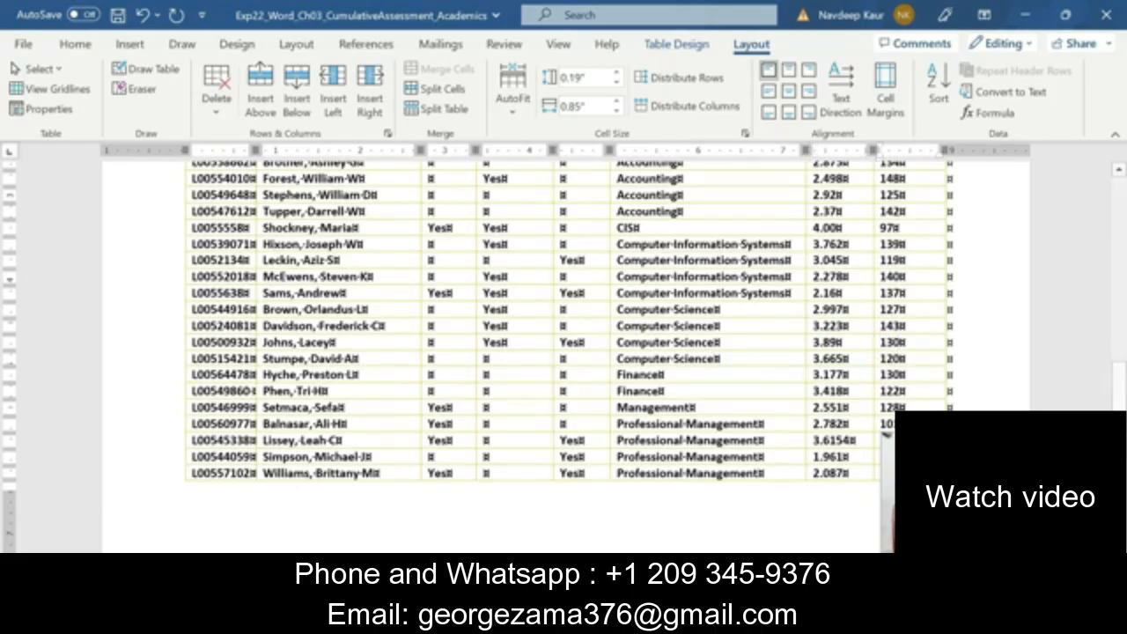
# In the Instructions document, clear the green highlight from step 11 and highlight the step 12 text in green
pyautogui.click(775, 519)
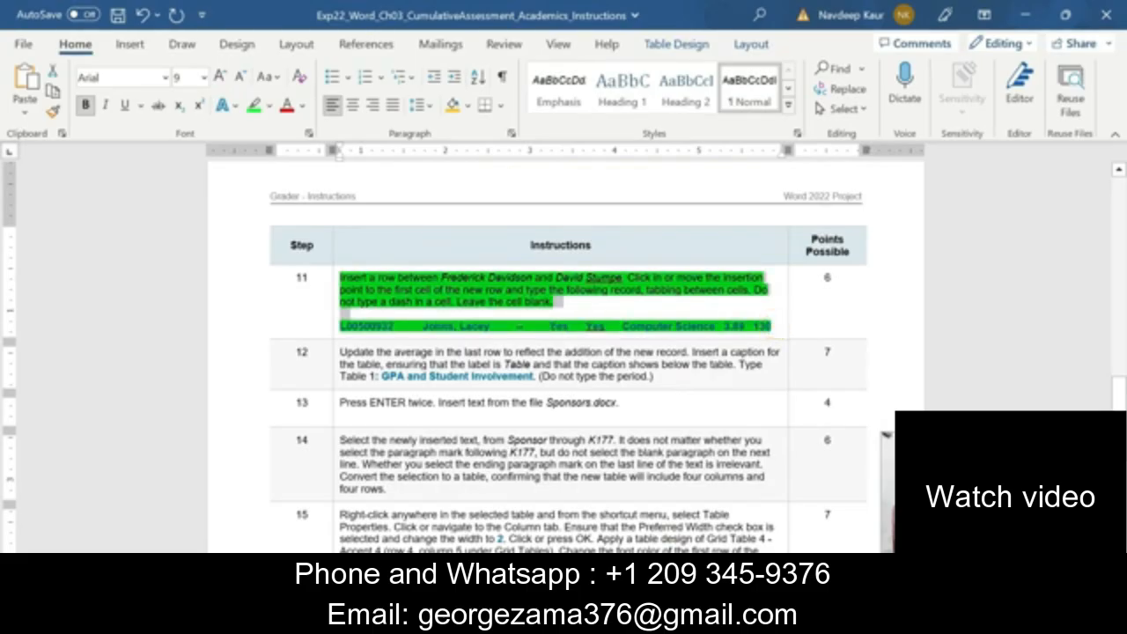
pyautogui.click(412, 246)
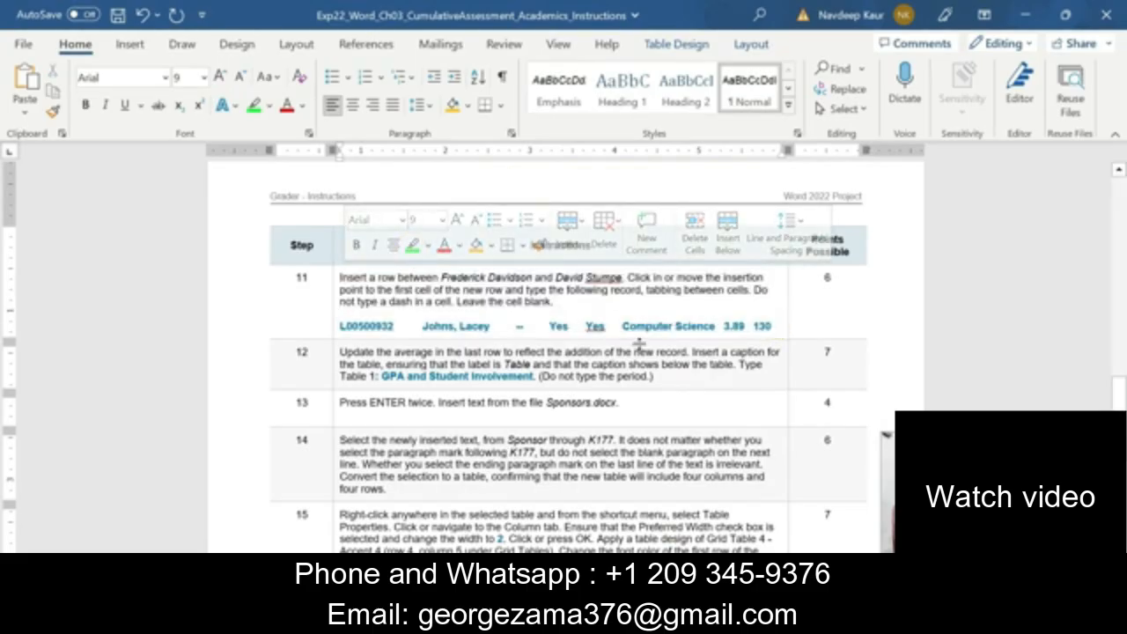
pyautogui.scroll(-2, 639, 342)
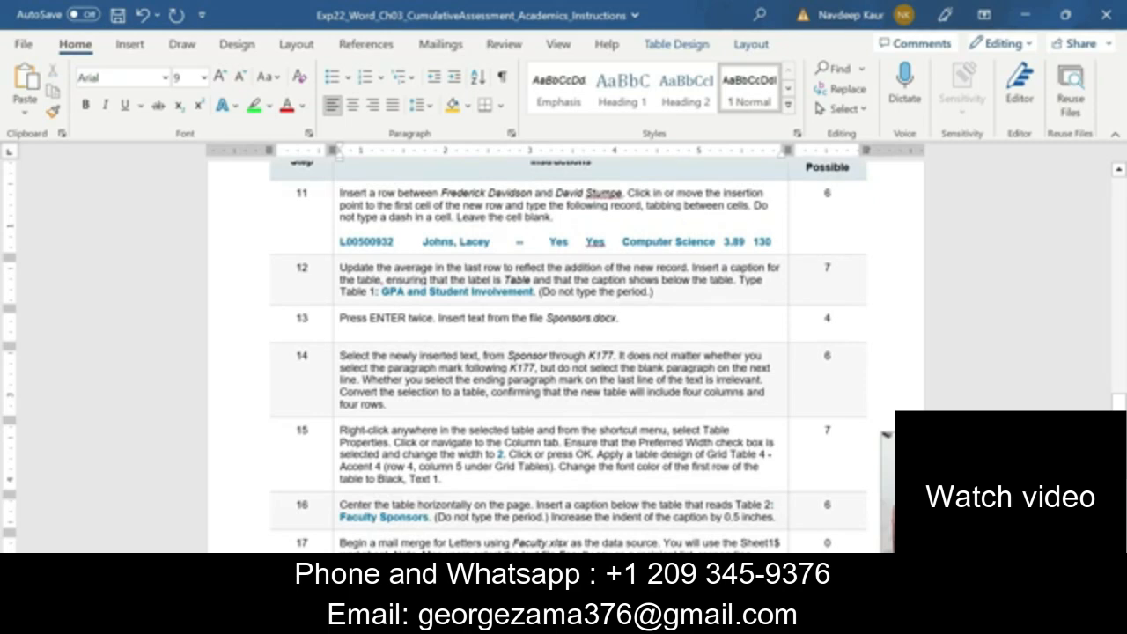
pyautogui.moveTo(673, 295); pyautogui.dragTo(339, 267)
pyautogui.scroll(4, 551, 440)
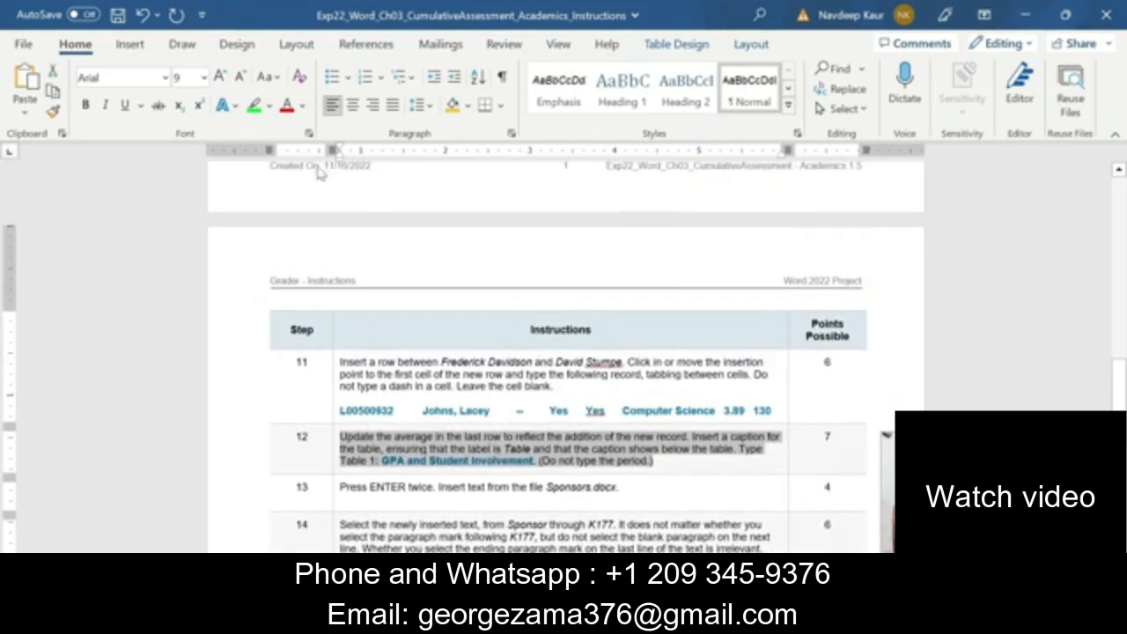
pyautogui.click(253, 104)
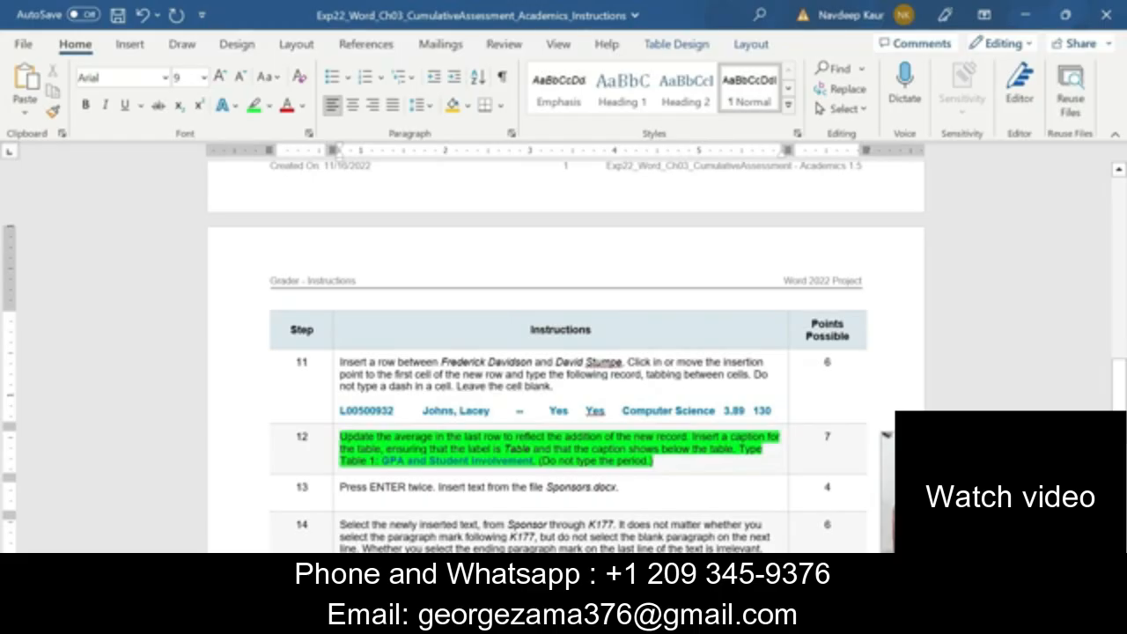
# In the Academics document, update the AVERAGE field for Overall Hours Earned in the table's last row
pyautogui.click(707, 618)
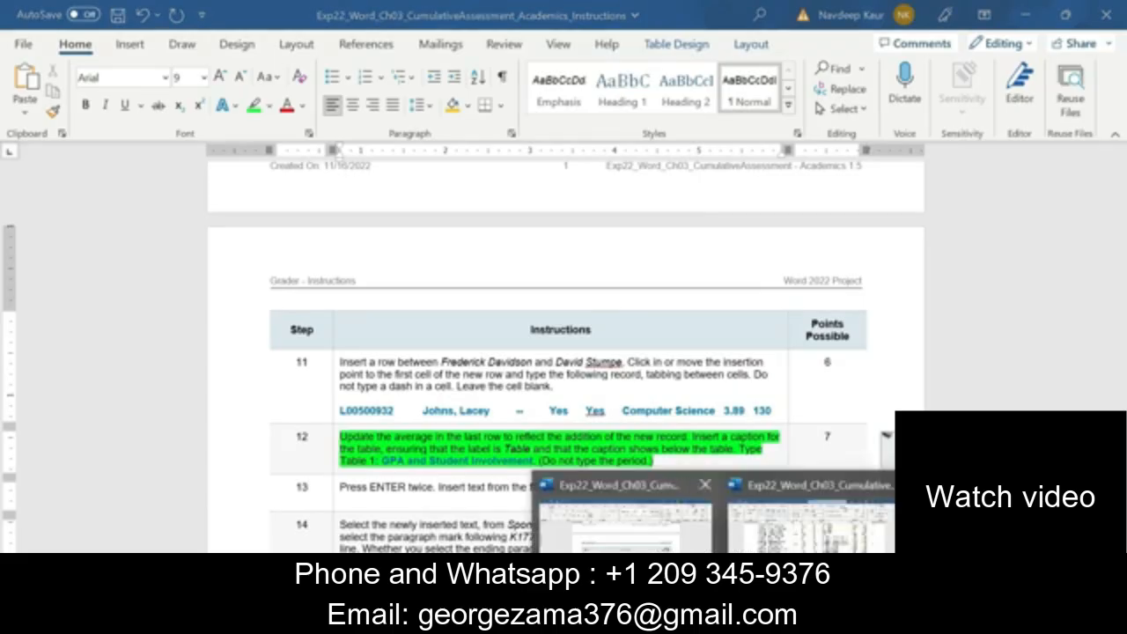
pyautogui.click(759, 543)
pyautogui.scroll(-2, 760, 528)
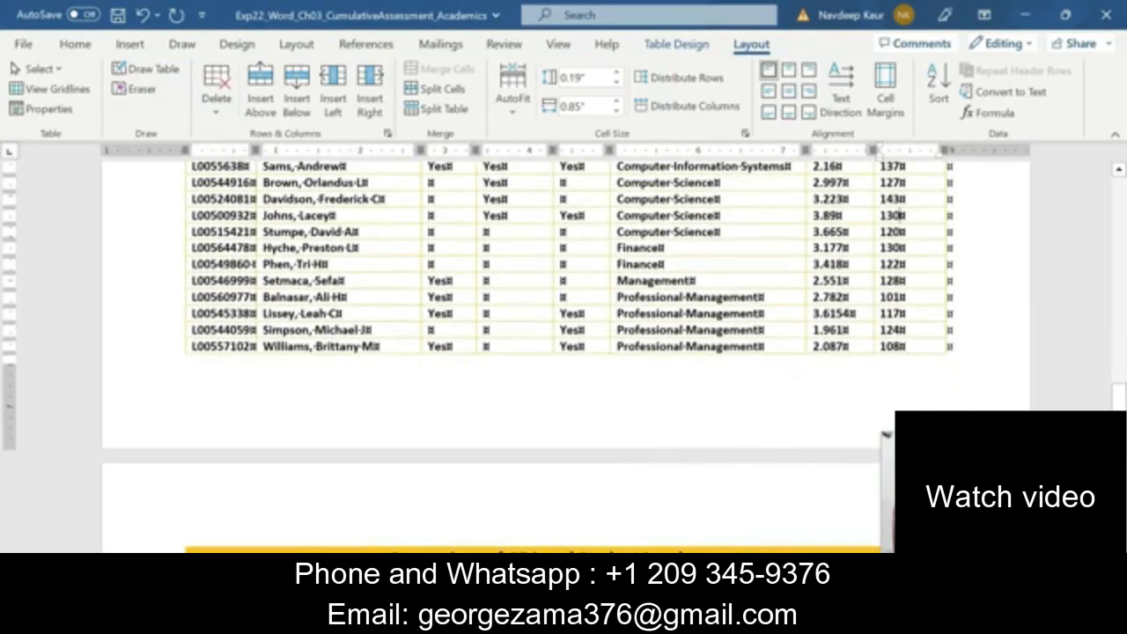
pyautogui.scroll(-1, 755, 450)
pyautogui.scroll(-3, 563, 352)
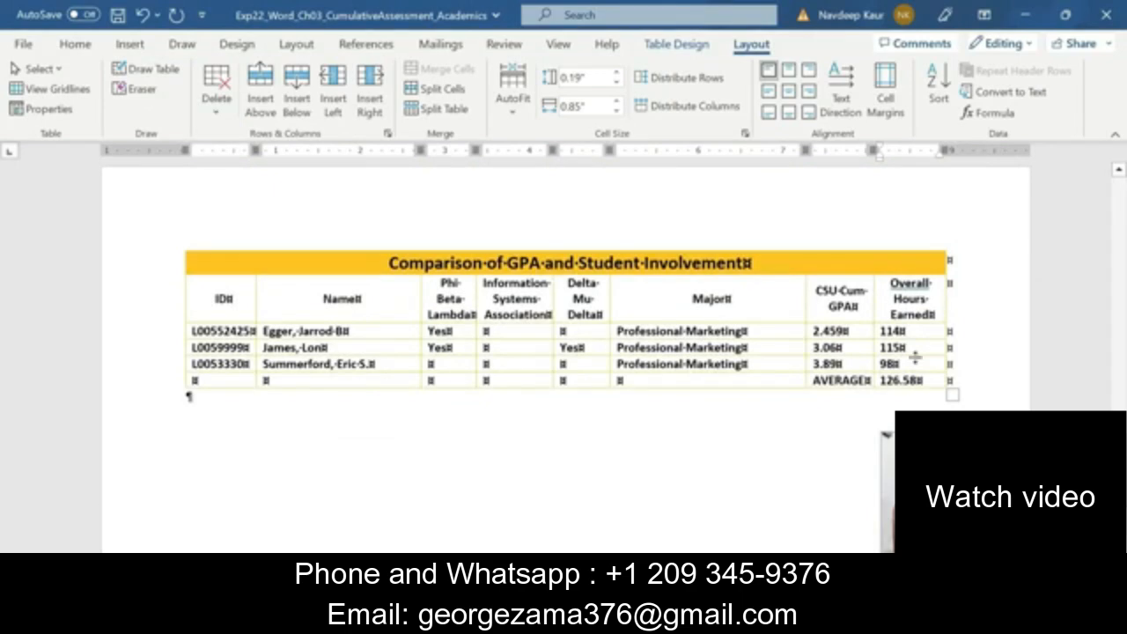
pyautogui.rightClick(898, 382)
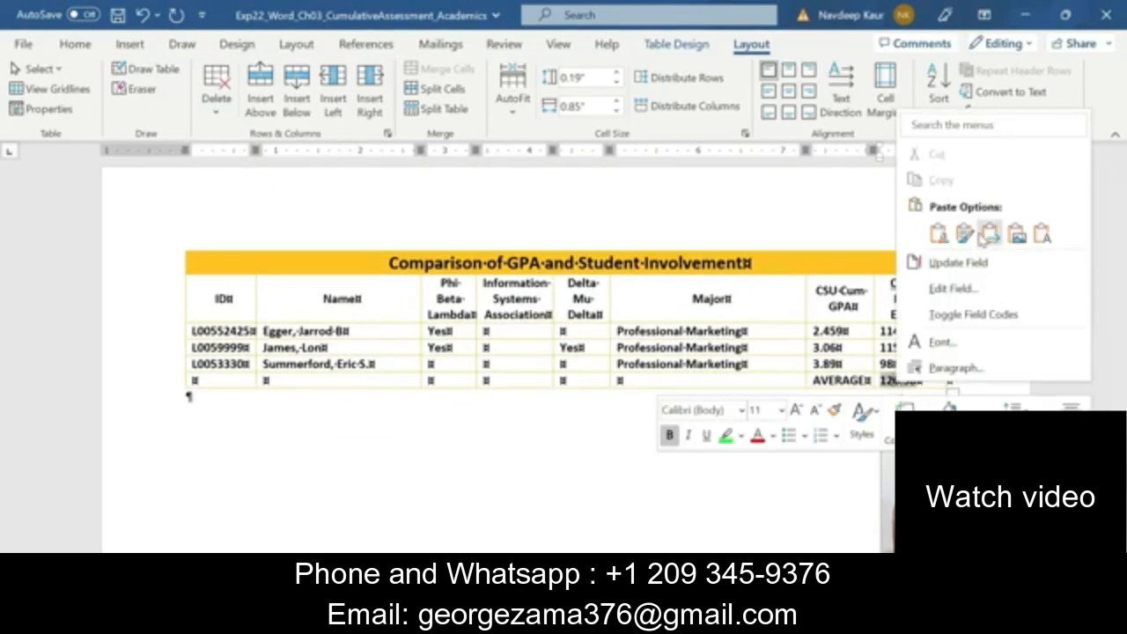
pyautogui.click(958, 262)
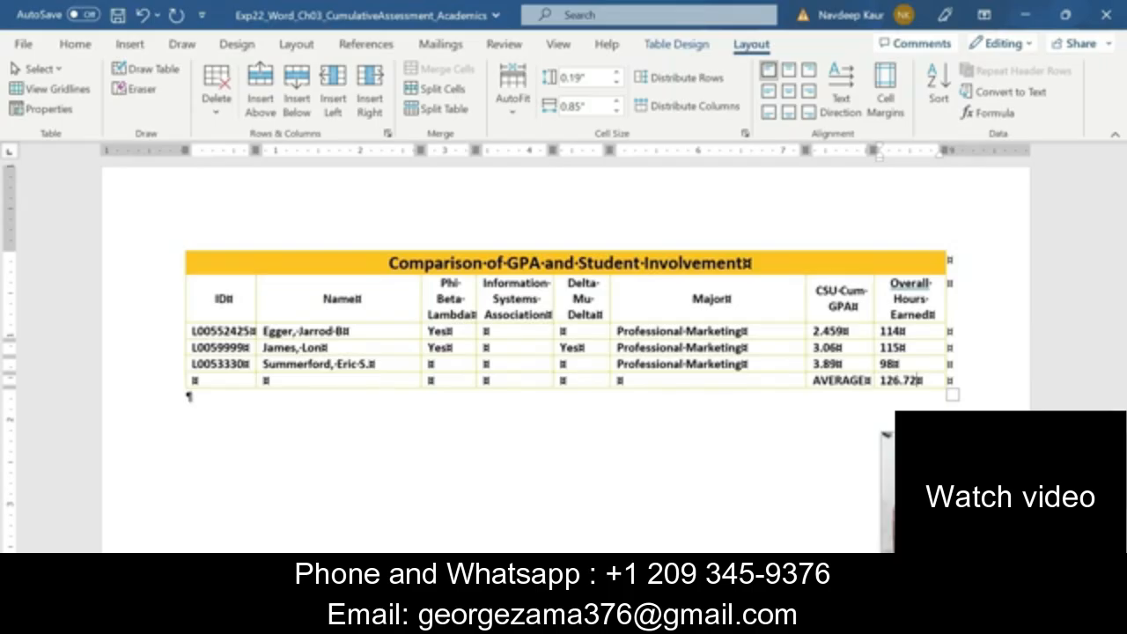
pyautogui.moveTo(720, 620)
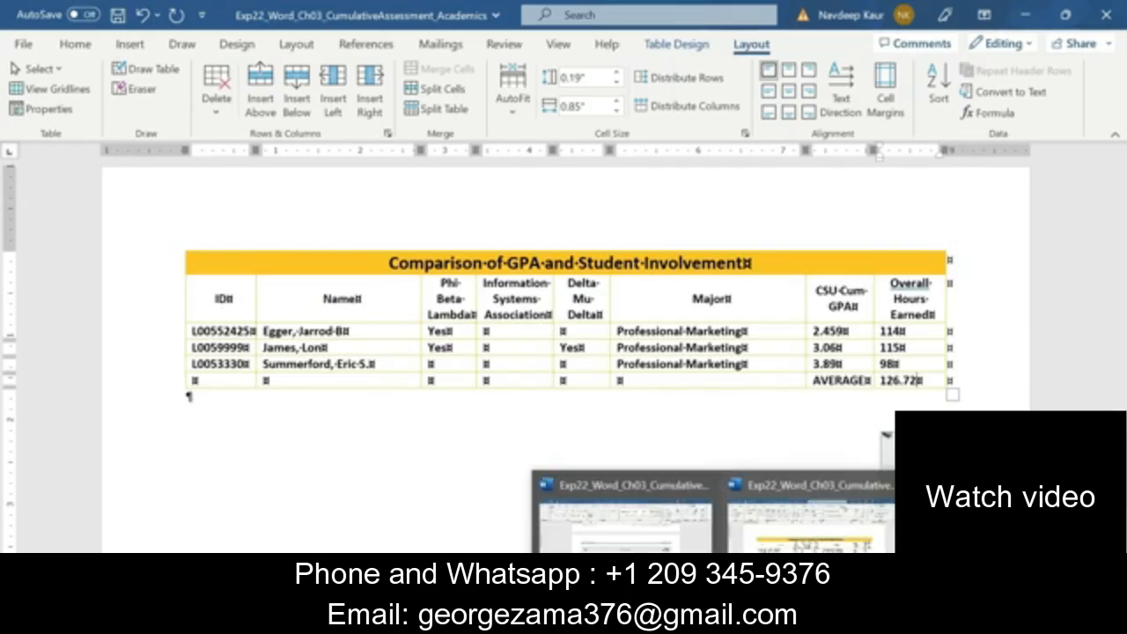
pyautogui.rightClick(902, 379)
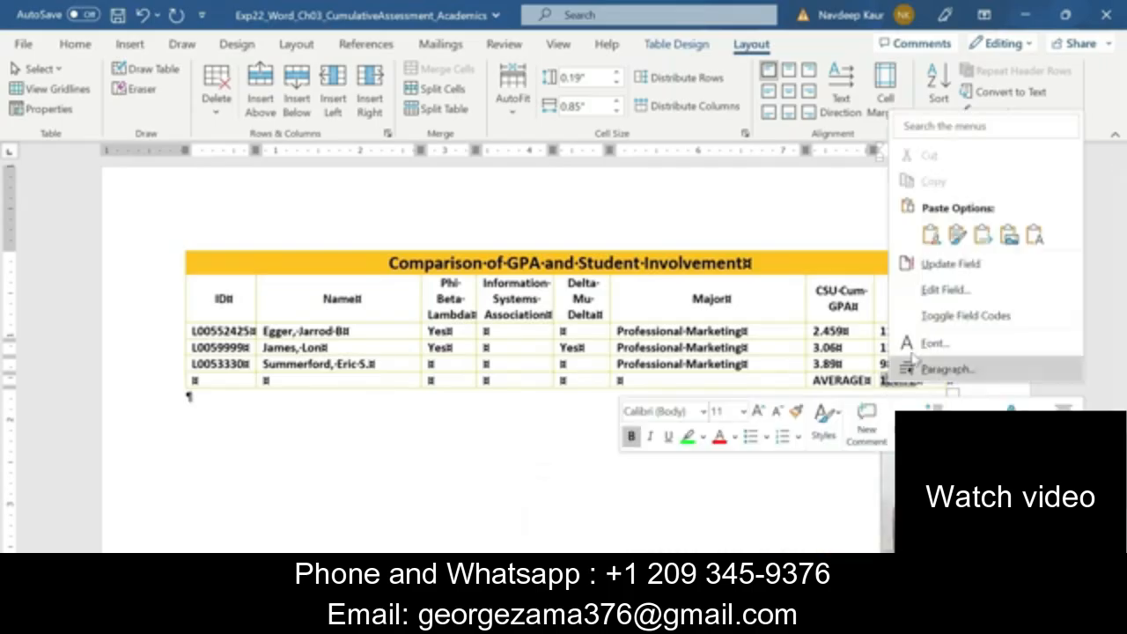
pyautogui.click(949, 264)
pyautogui.scroll(5, 773, 356)
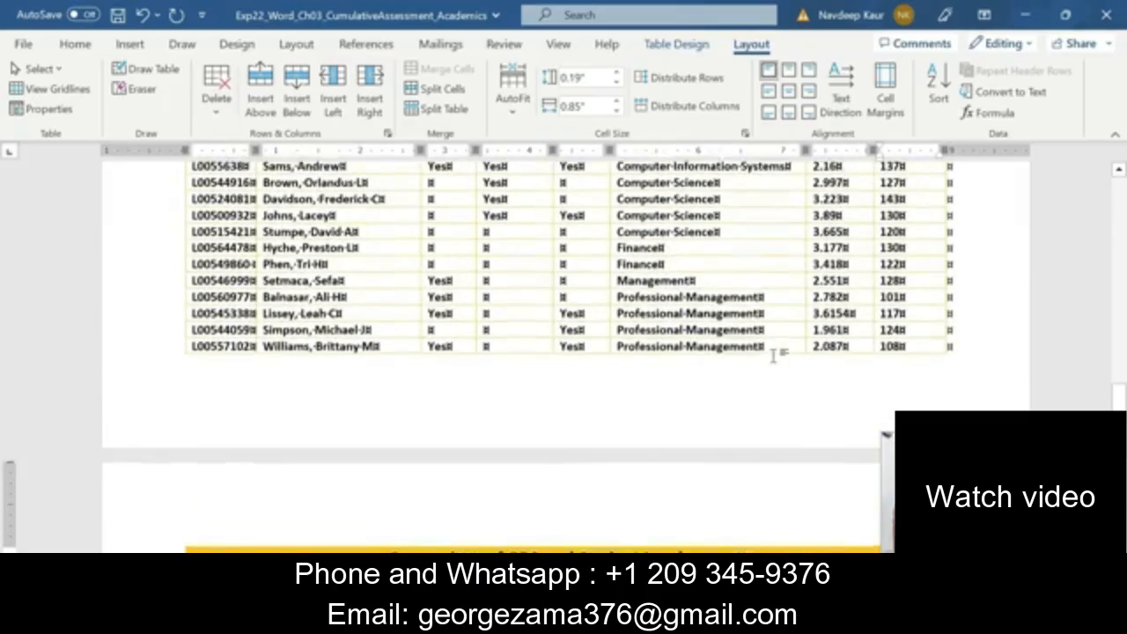
pyautogui.scroll(1, 773, 355)
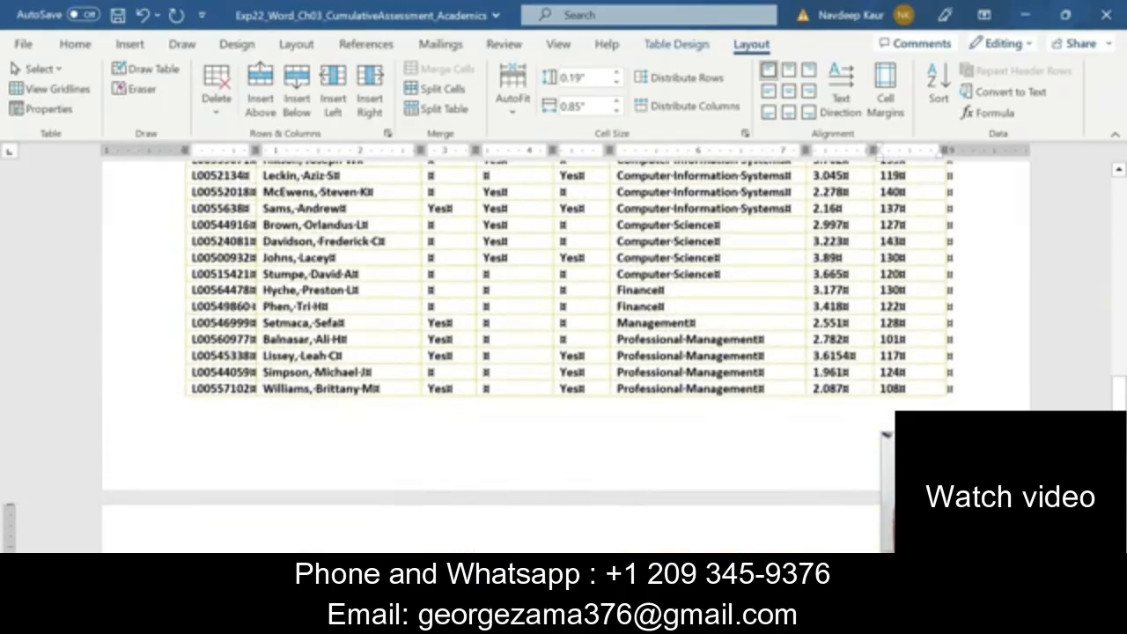
# Copy the caption text GPA and Student Involvement from step 12 of the Instructions document
pyautogui.click(719, 620)
pyautogui.click(599, 538)
pyautogui.scroll(-3, 608, 500)
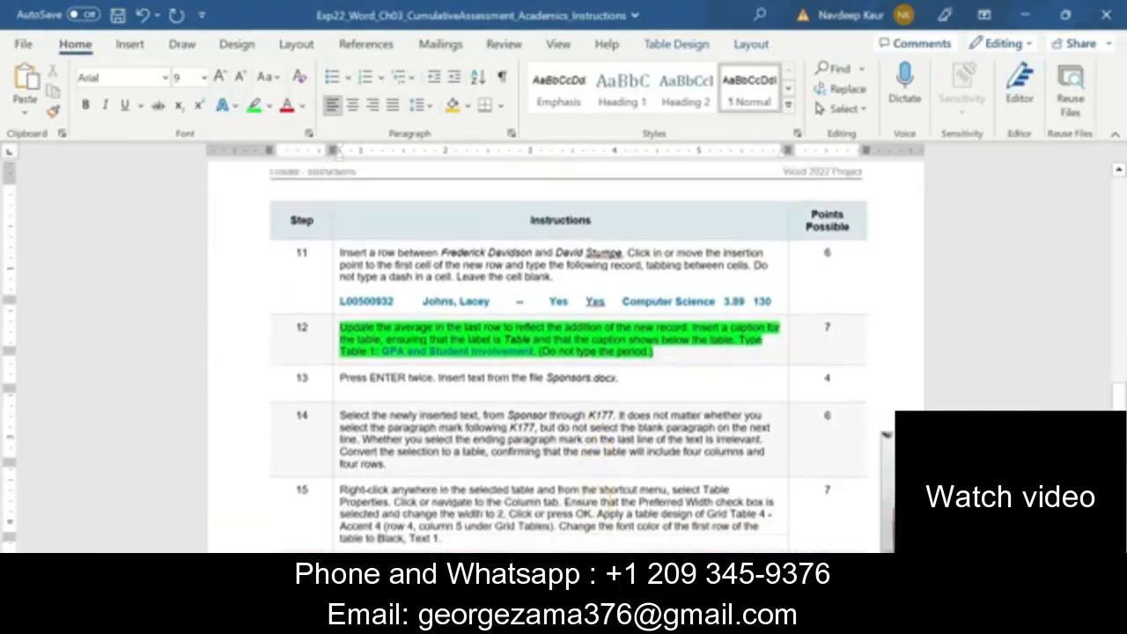
pyautogui.scroll(-1, 568, 357)
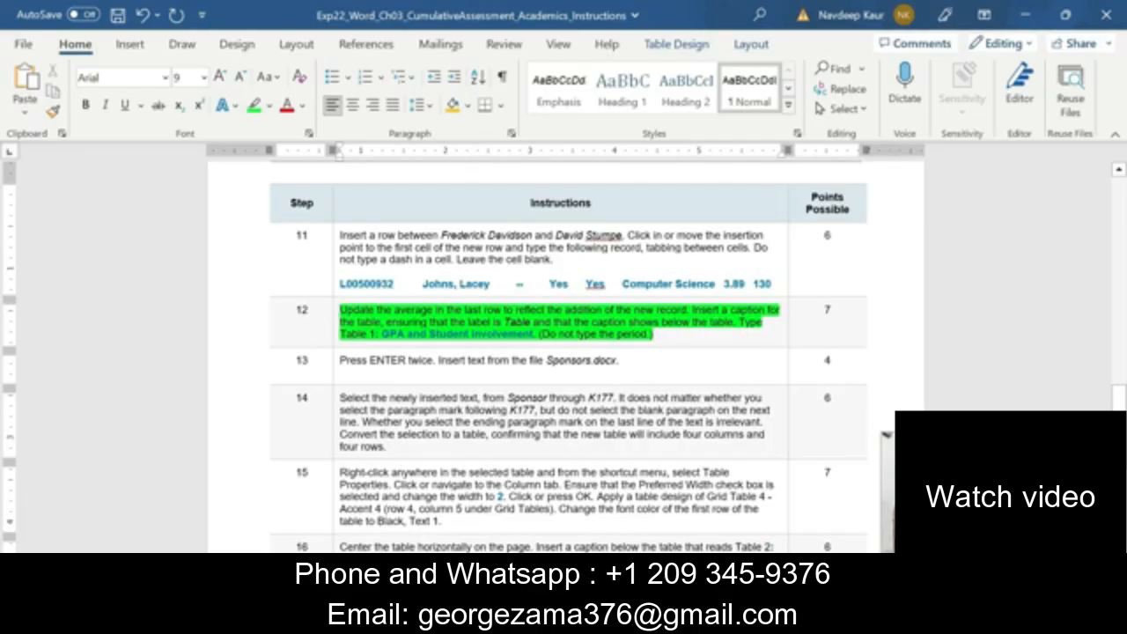
pyautogui.moveTo(381, 333); pyautogui.dragTo(535, 333)
pyautogui.hotkey('ctrl', 'b')
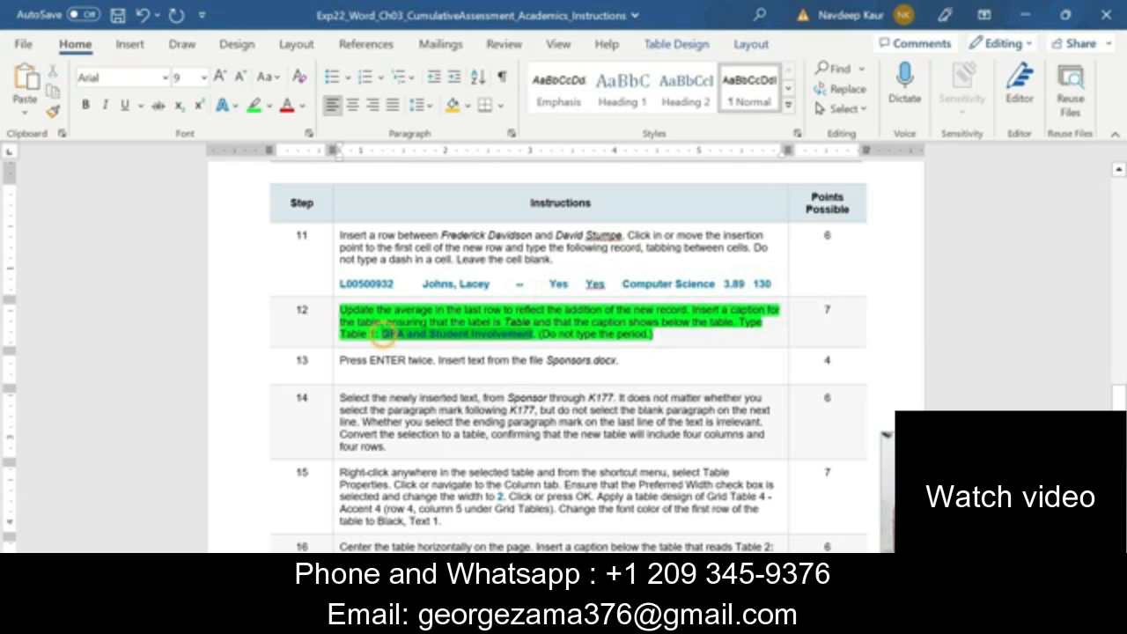
# In the Academics document, start a caption for the whole GPA comparison table with the label Table, positioned below the selected item
pyautogui.click(718, 621)
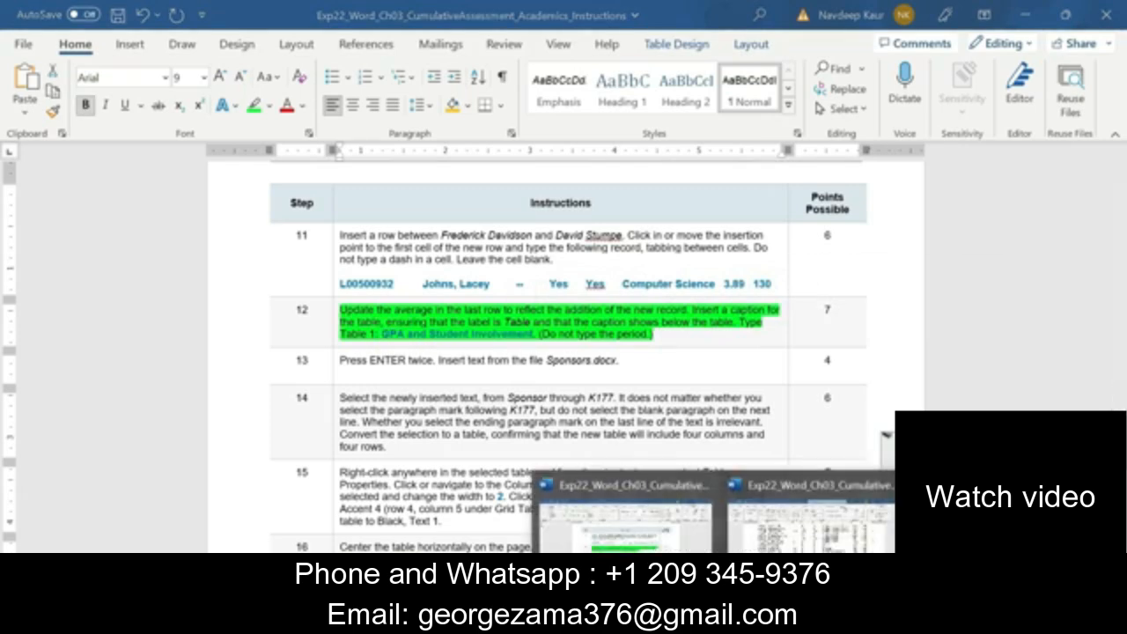
pyautogui.click(808, 519)
pyautogui.scroll(5, 885, 430)
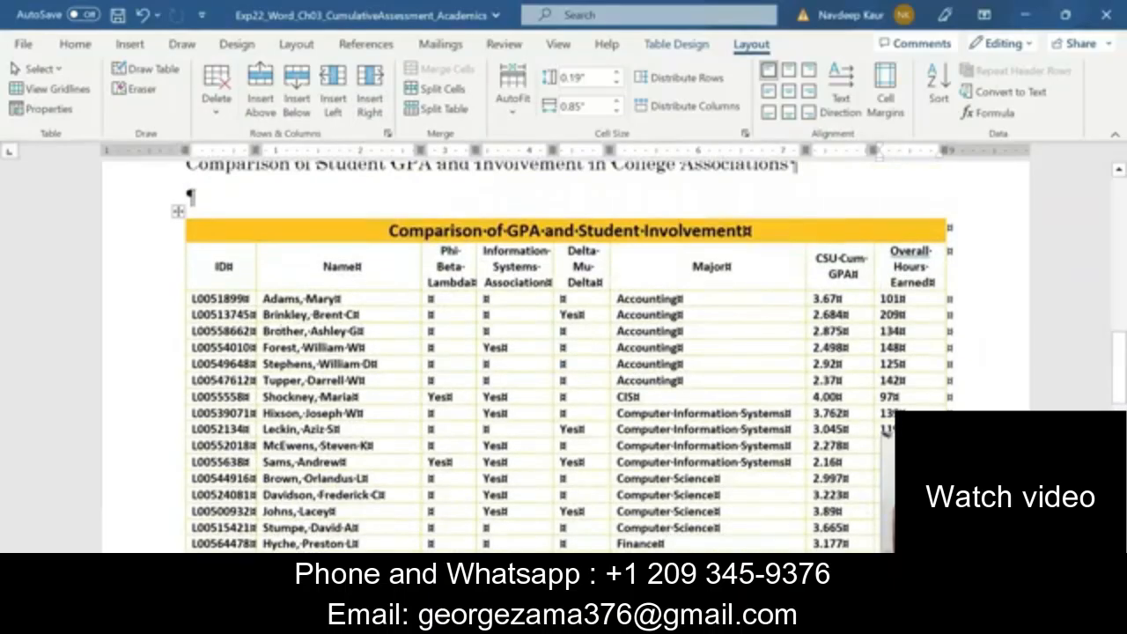
pyautogui.click(178, 211)
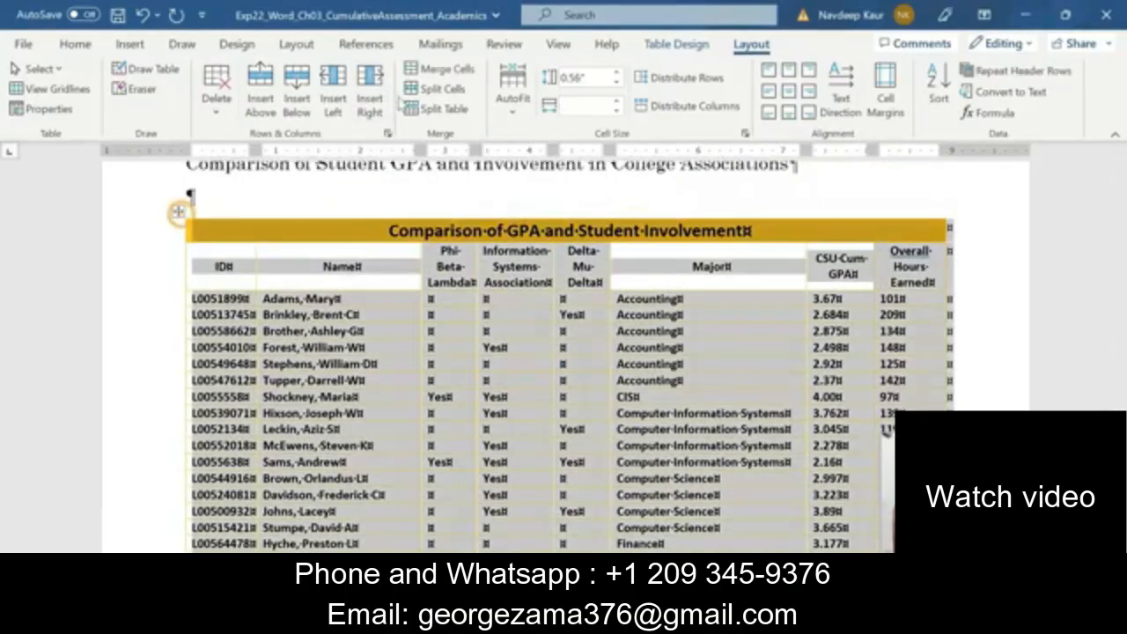
pyautogui.click(374, 51)
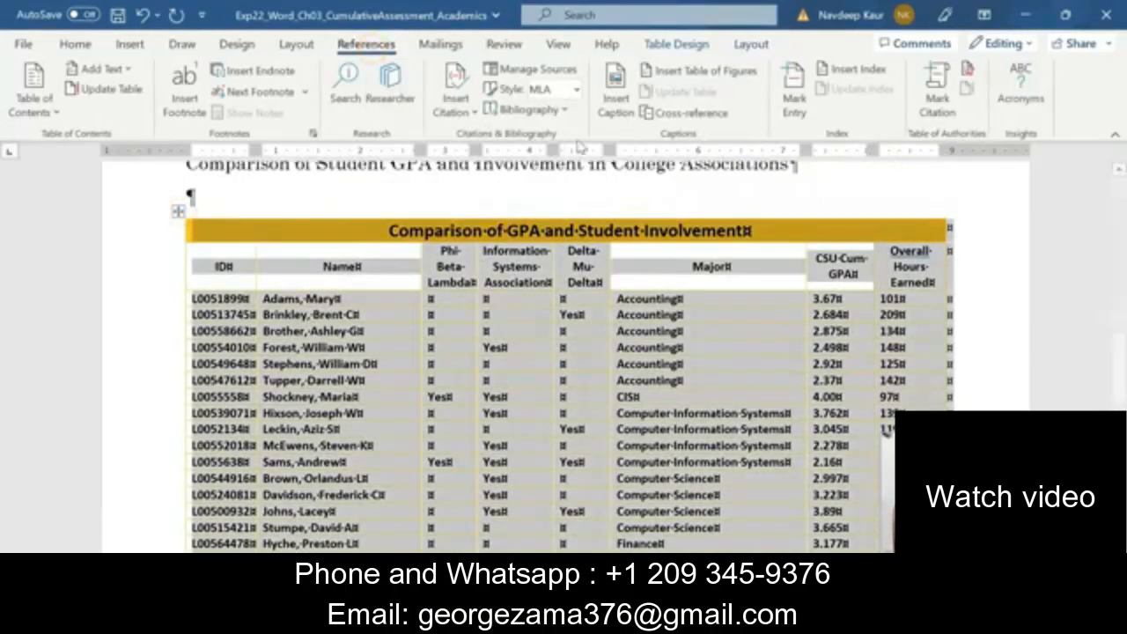
pyautogui.click(619, 112)
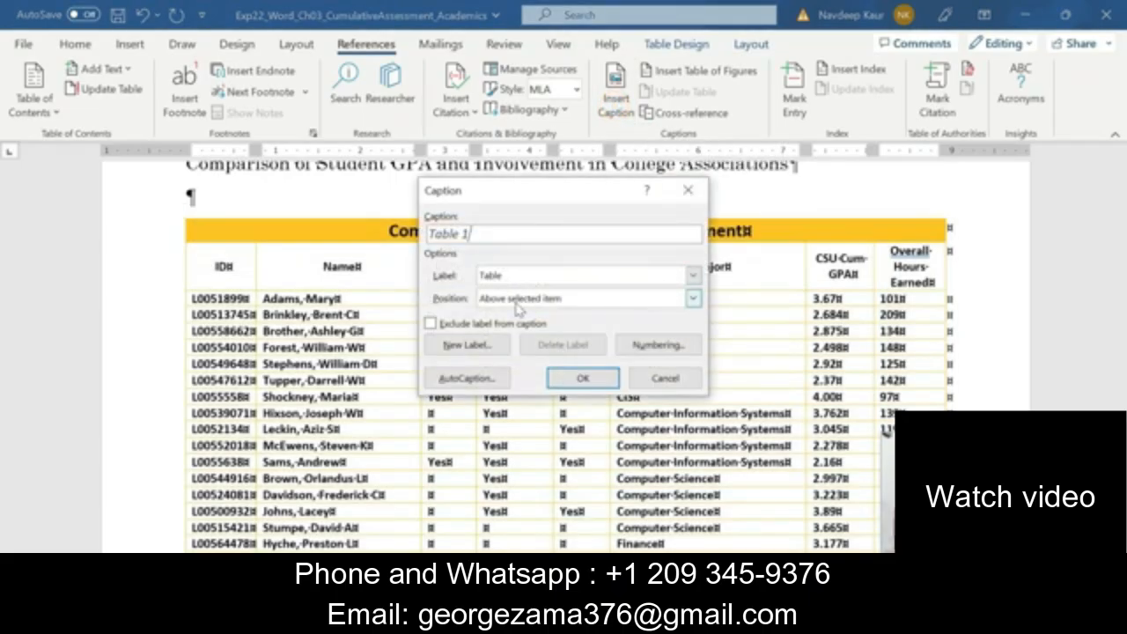
pyautogui.click(519, 304)
pyautogui.click(517, 326)
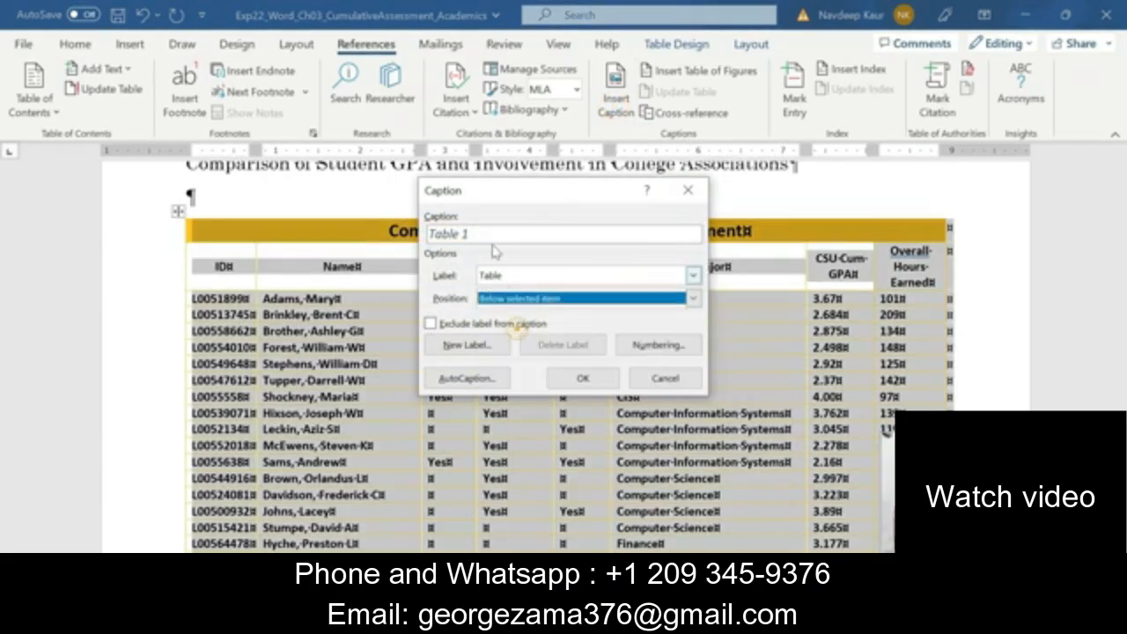
# Complete the table's caption text as Table 1: GPA and Student Involvement and insert it
pyautogui.click(476, 233)
pyautogui.write(':')
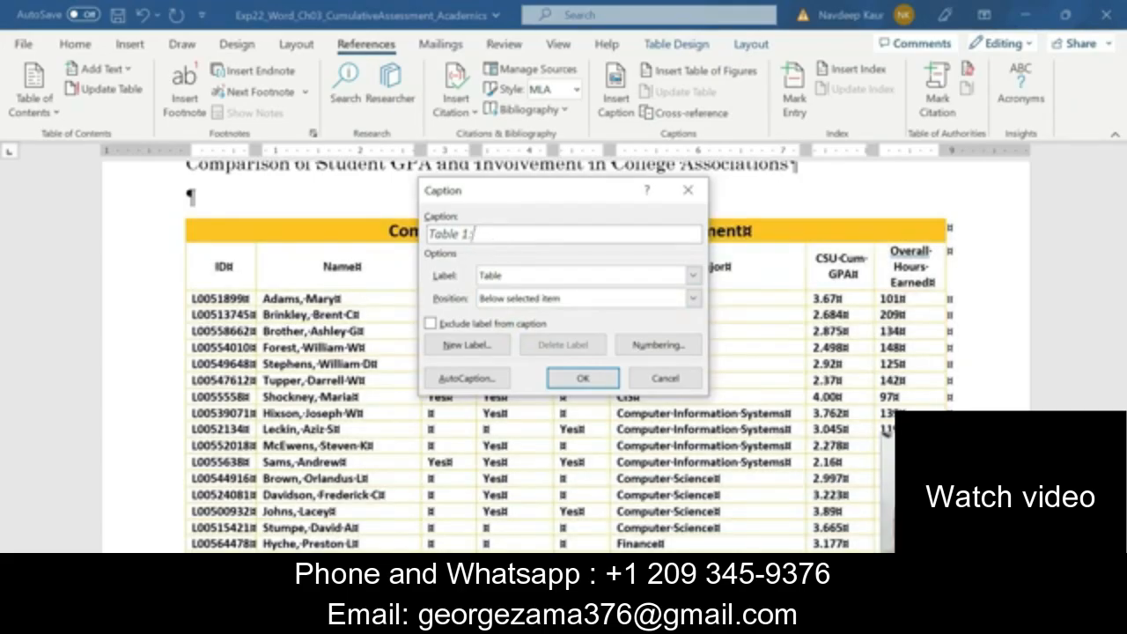
pyautogui.press('BackSpace')
pyautogui.write('GPA and Student Involvement')
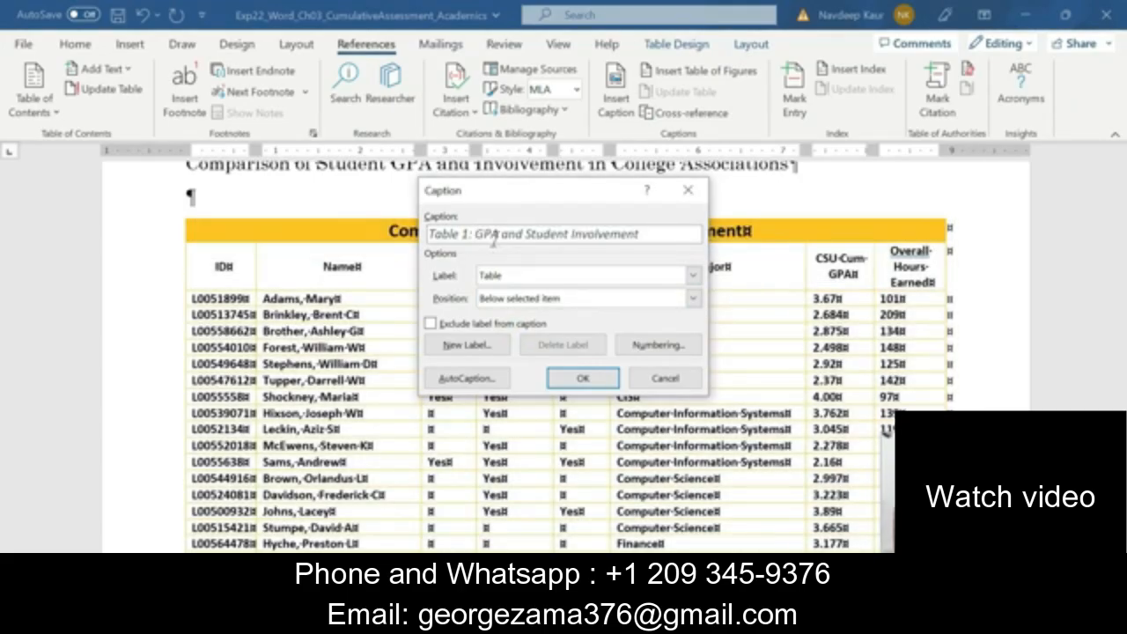
pyautogui.click(581, 377)
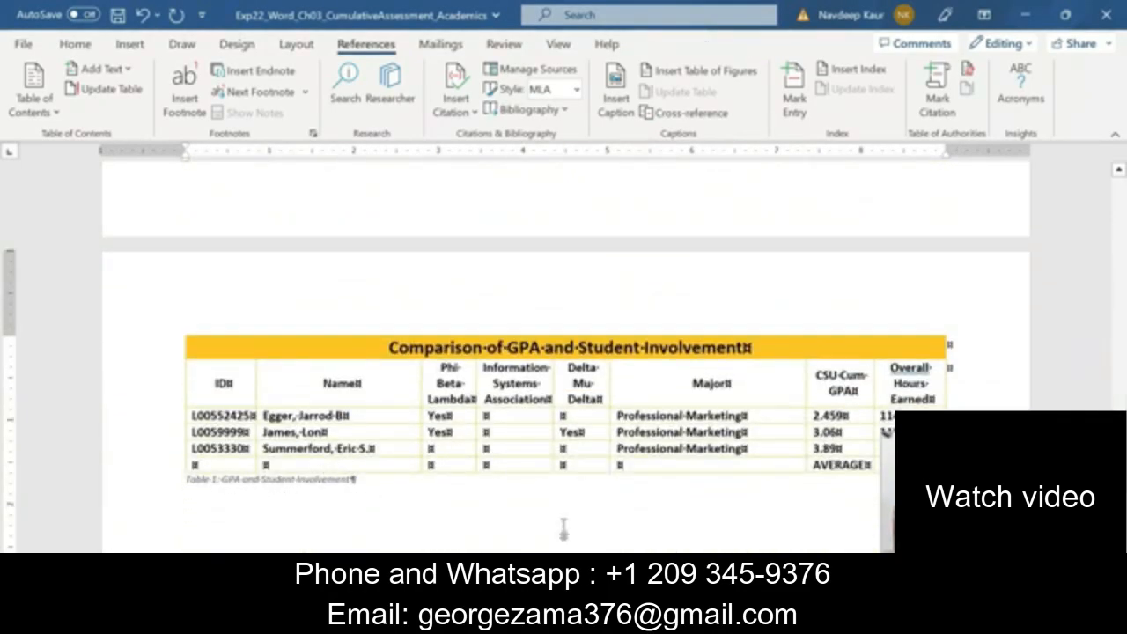
# In the Instructions document, clear the green highlight from step 12 and highlight the step 13 text in green
pyautogui.click(720, 618)
pyautogui.click(627, 517)
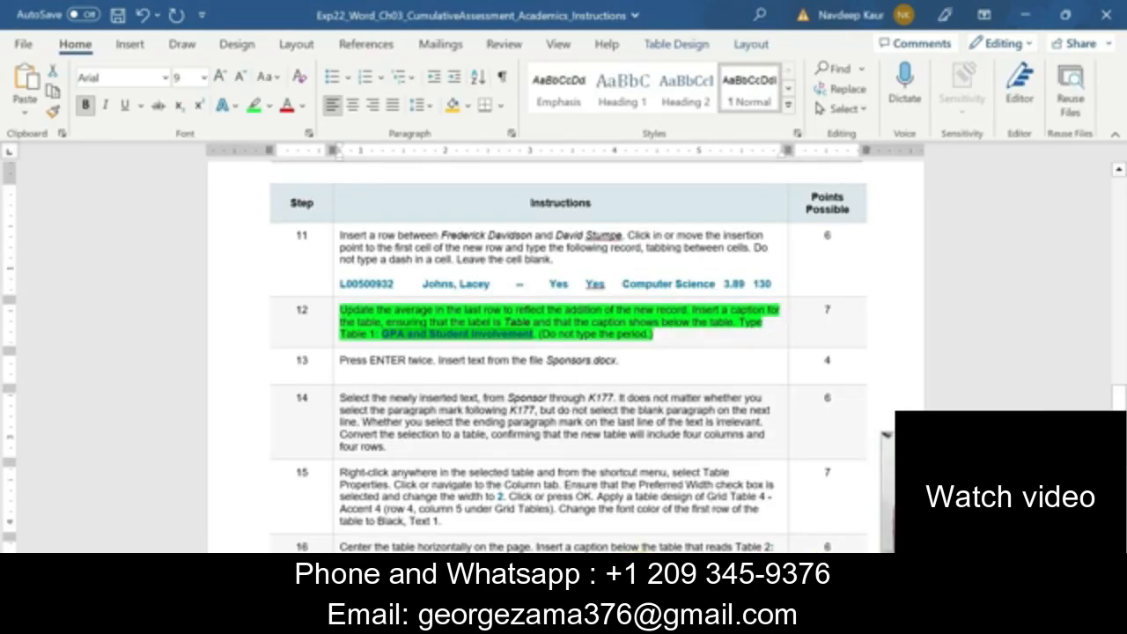
pyautogui.tripleClick(434, 315)
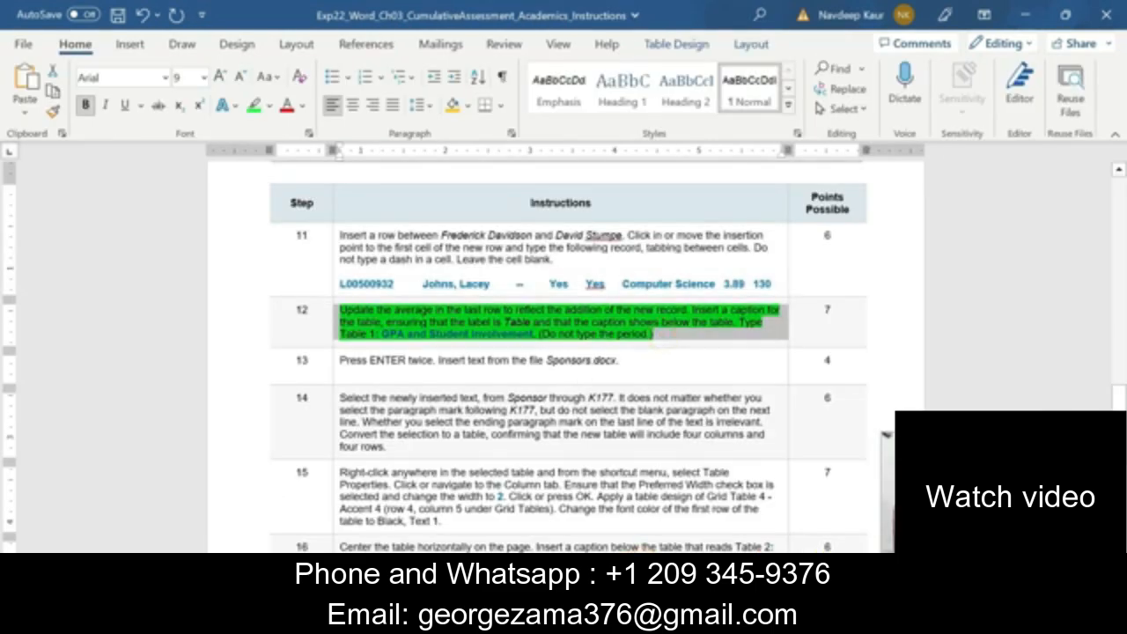
pyautogui.scroll(-2, 531, 359)
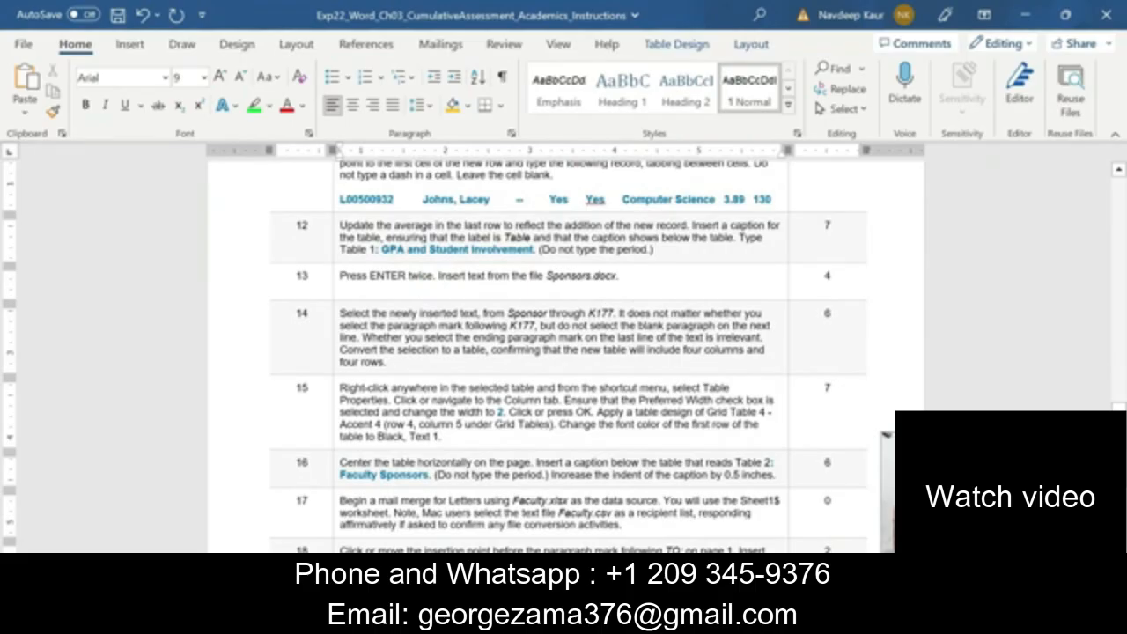
pyautogui.moveTo(622, 276); pyautogui.dragTo(340, 275)
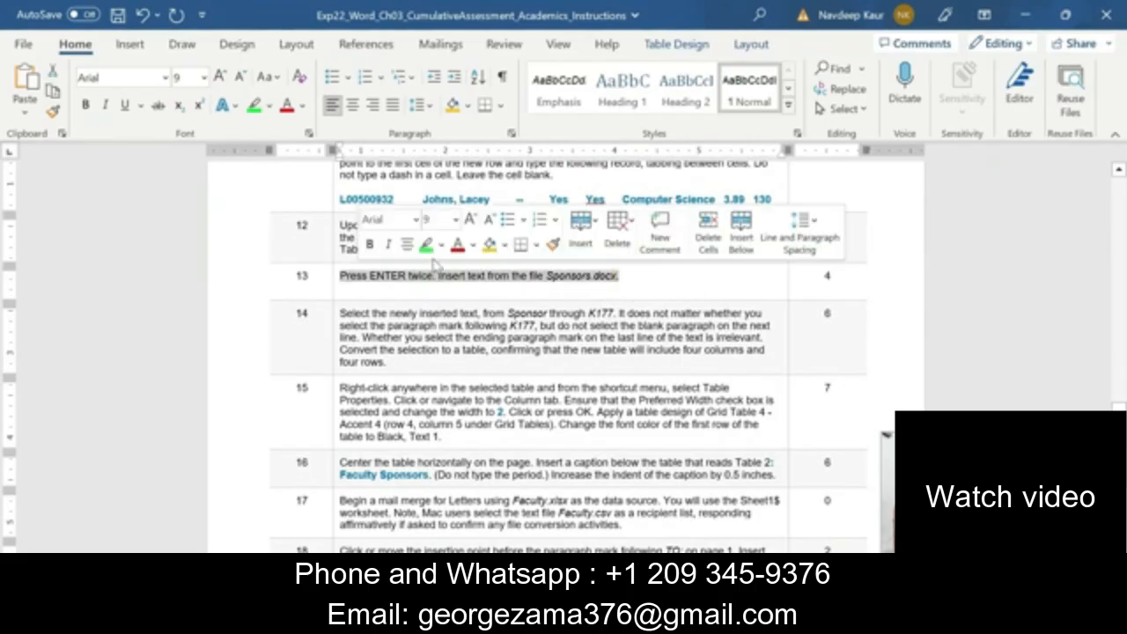
pyautogui.click(426, 245)
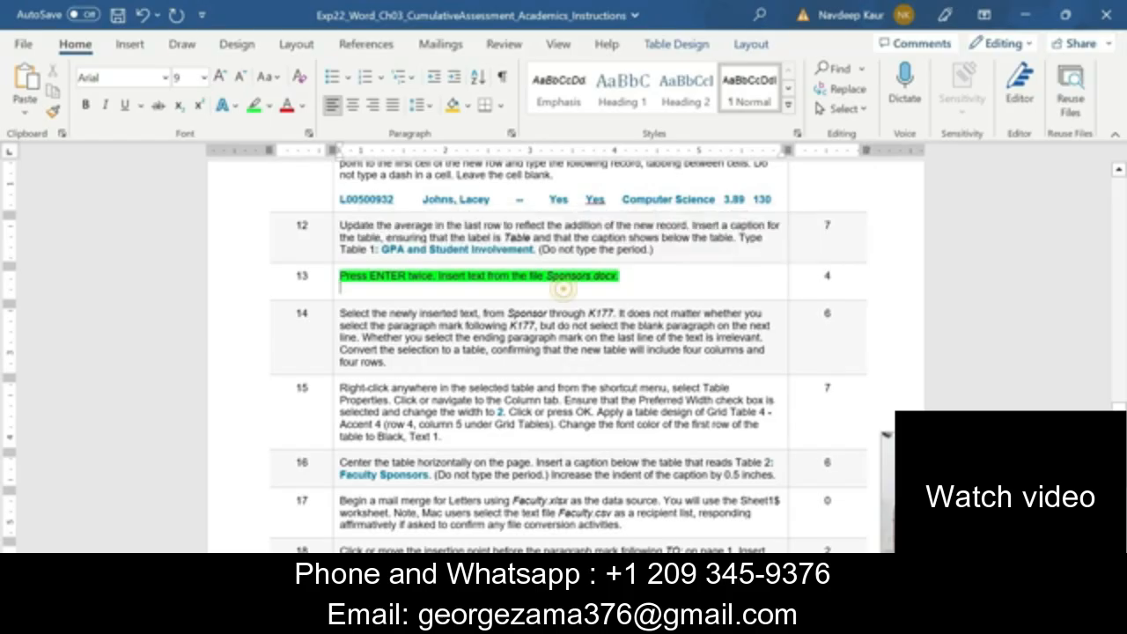
pyautogui.click(699, 279)
# Copy all the text from the Sponsors document in the academic folder into the Academics document, two paragraphs below the Table 1 caption
pyautogui.moveTo(720, 619)
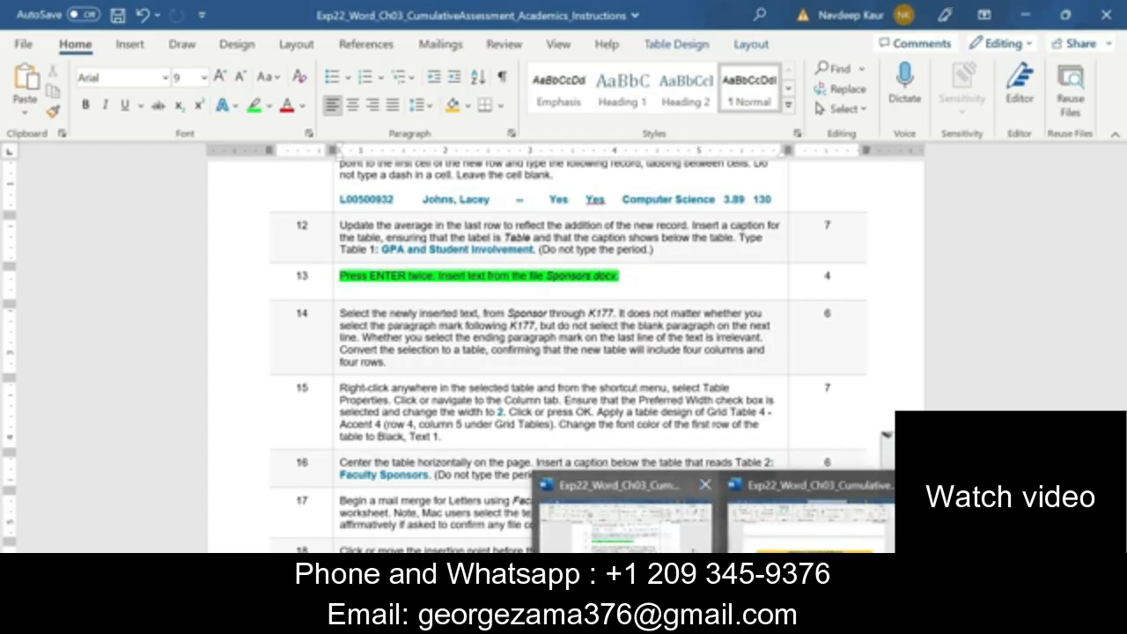
pyautogui.click(778, 528)
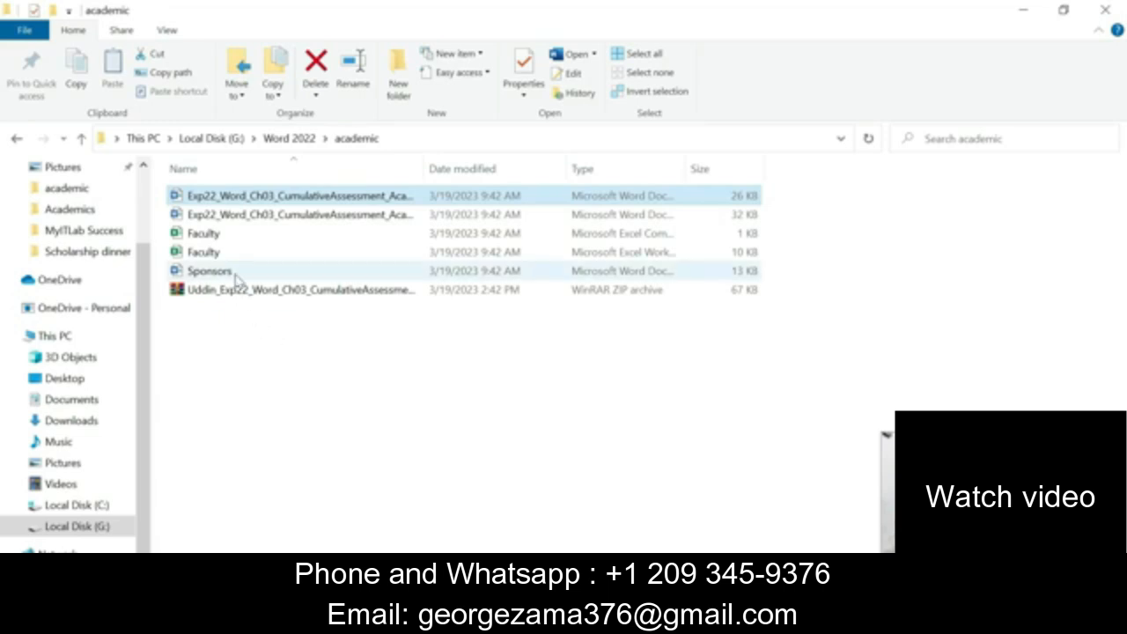
pyautogui.doubleClick(234, 272)
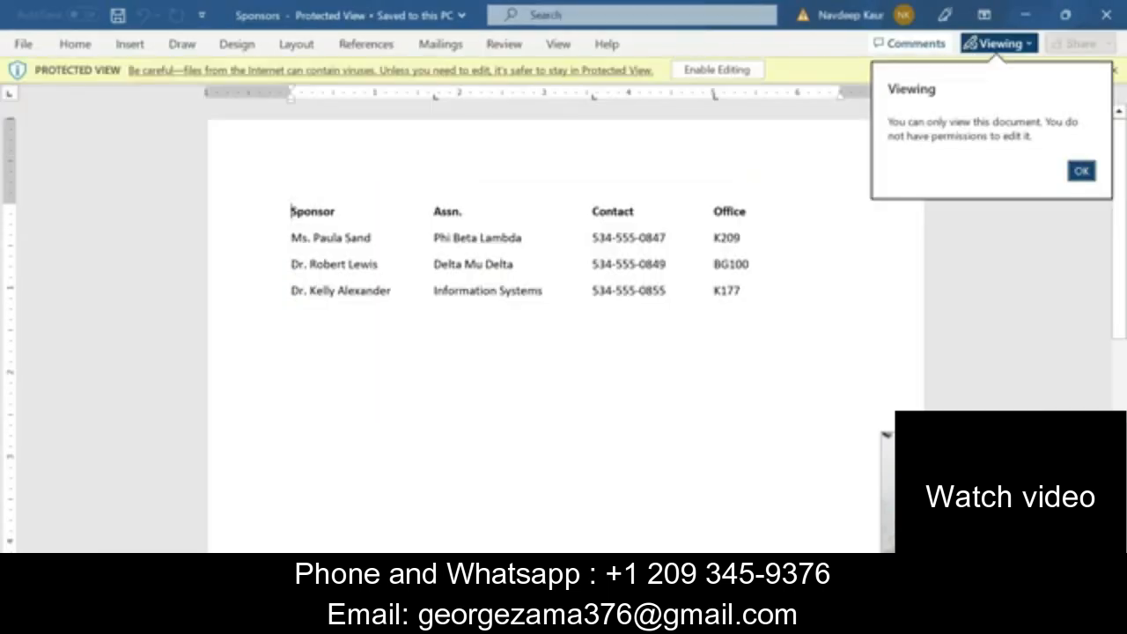
pyautogui.click(717, 70)
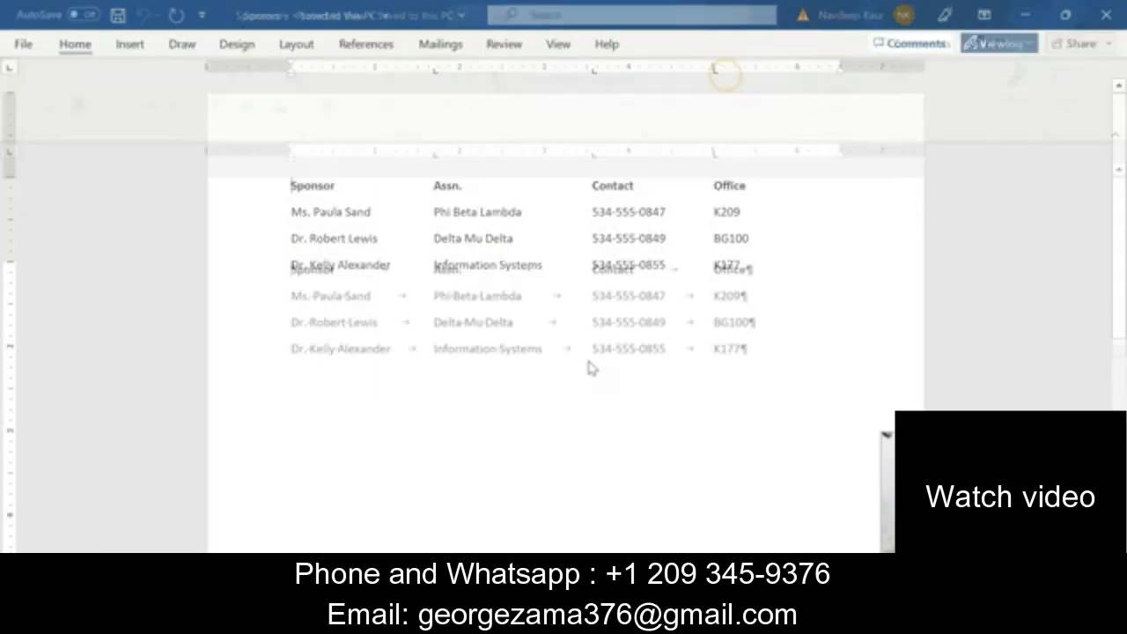
pyautogui.hotkey('ctrl', 'a')
pyautogui.hotkey('ctrl', 'c')
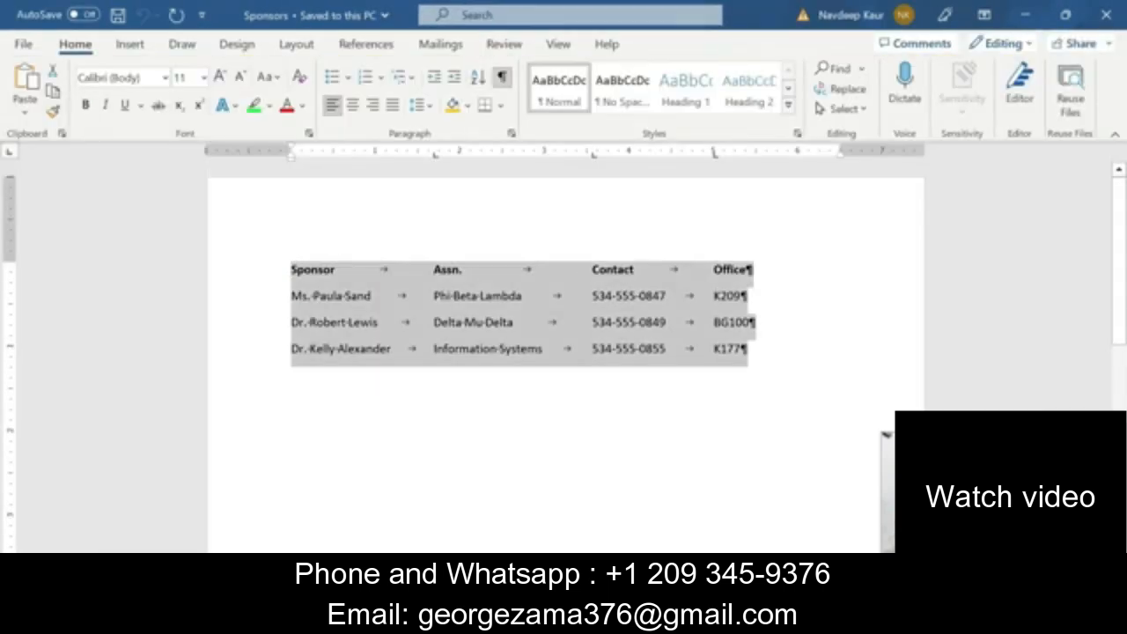
pyautogui.click(1106, 14)
pyautogui.click(466, 408)
pyautogui.hotkey('ctrl', 'v')
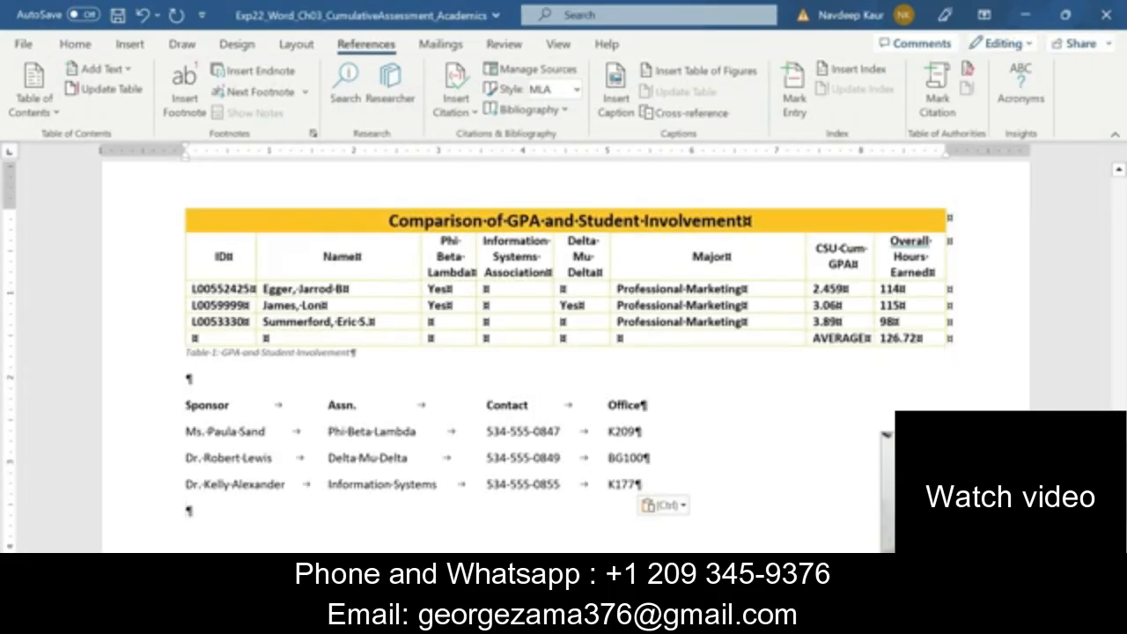
# In the Instructions document, remove the green highlight from step 13 and highlight the step 14 text in green
pyautogui.click(721, 620)
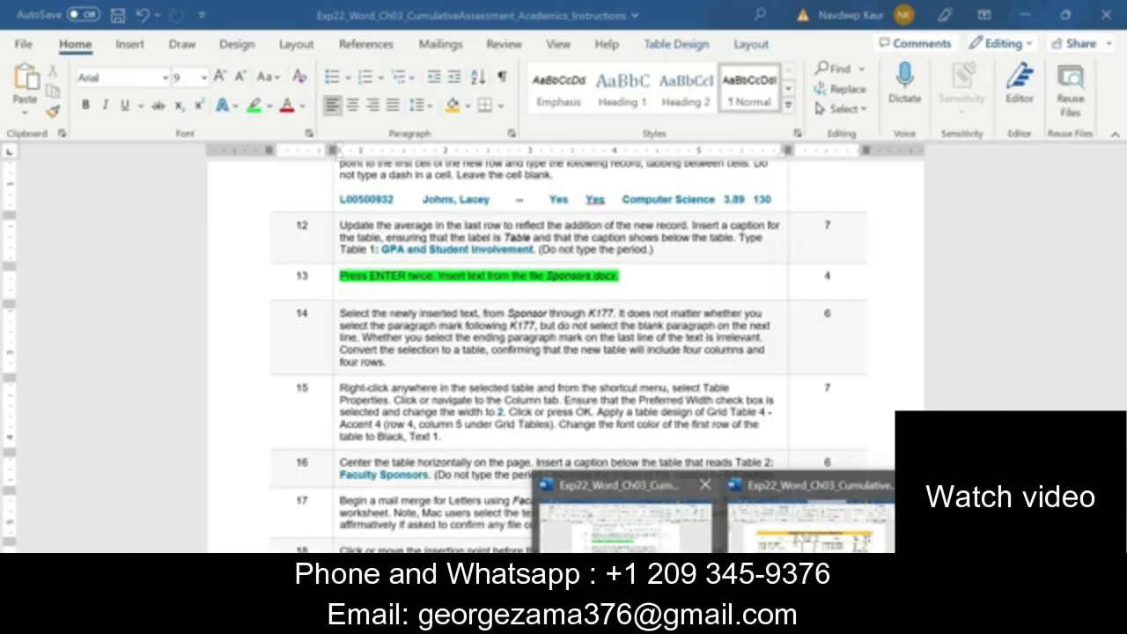
pyautogui.click(621, 519)
pyautogui.scroll(-1, 599, 215)
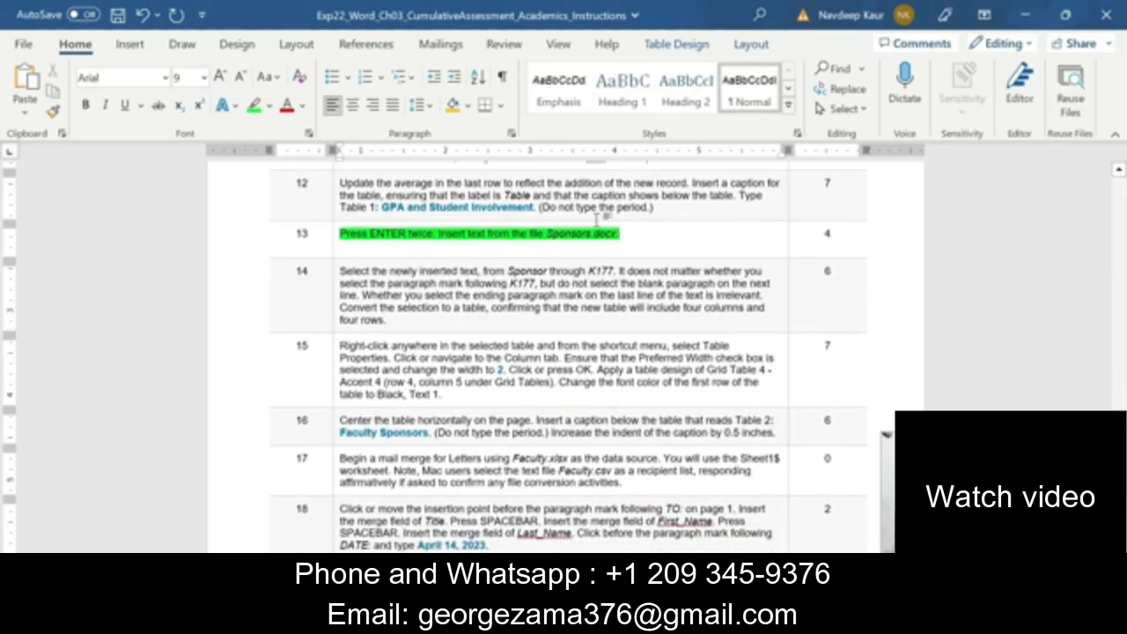
pyautogui.moveTo(622, 234); pyautogui.dragTo(340, 234)
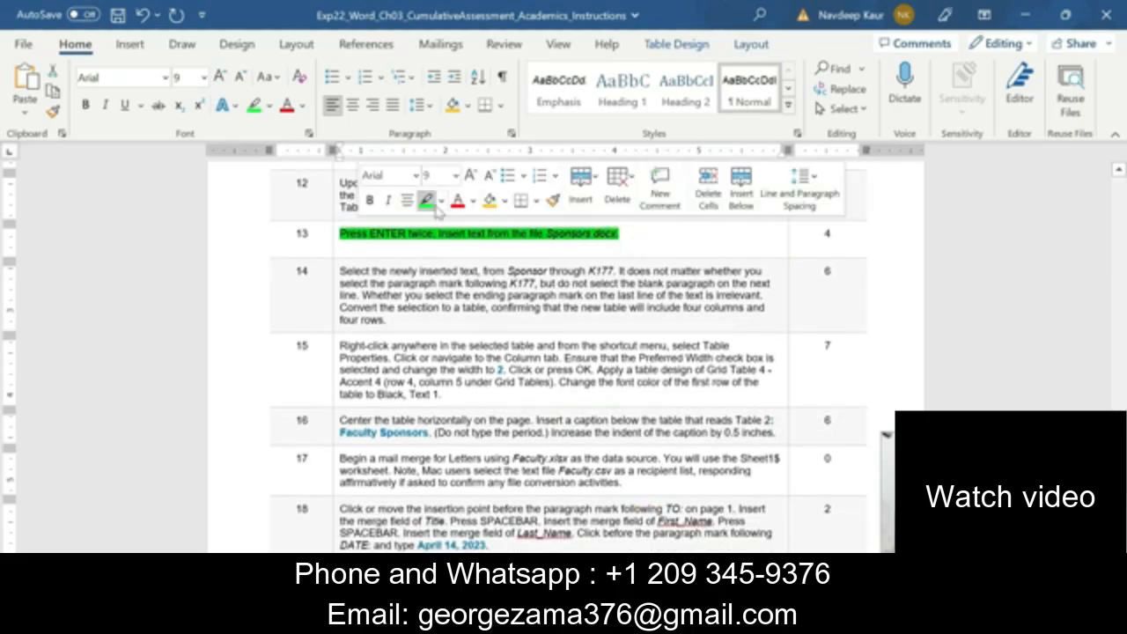
pyautogui.click(428, 207)
pyautogui.moveTo(421, 326); pyautogui.dragTo(340, 276)
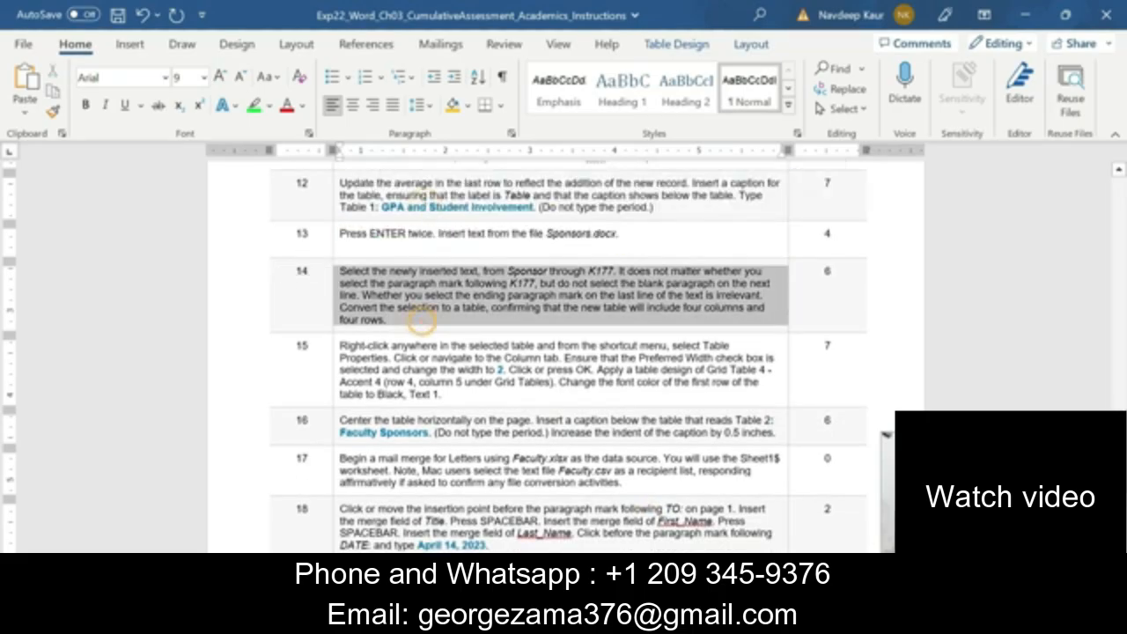
pyautogui.click(415, 249)
pyautogui.click(439, 320)
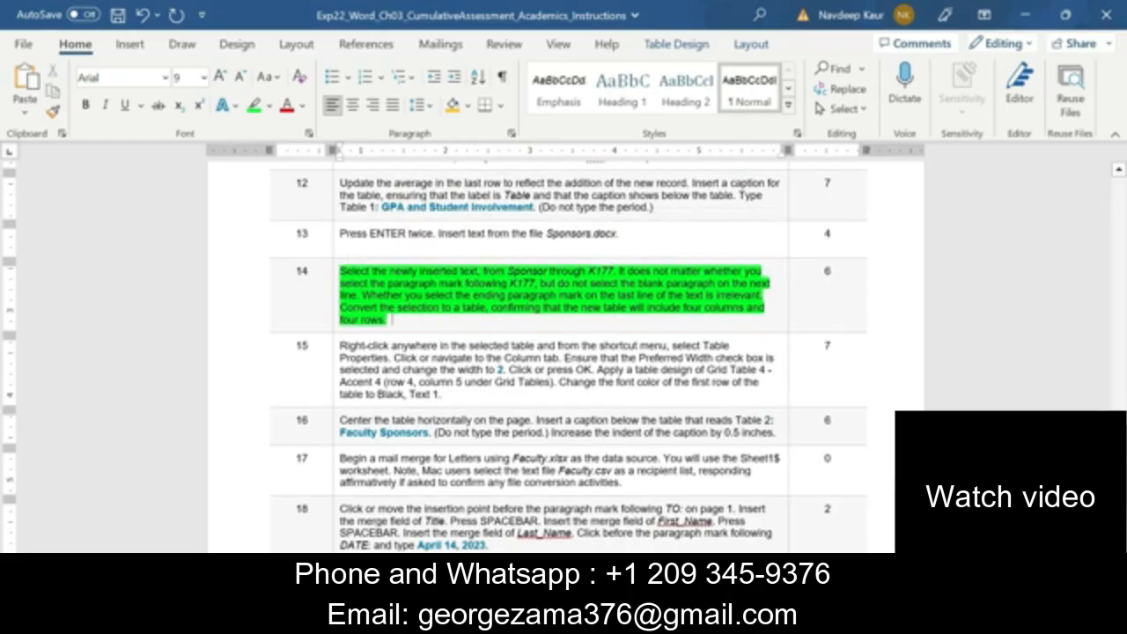
# In the Academics document, convert the inserted text from Sponsor through K177 into a table with four columns and four rows
pyautogui.scroll(3, 563, 352)
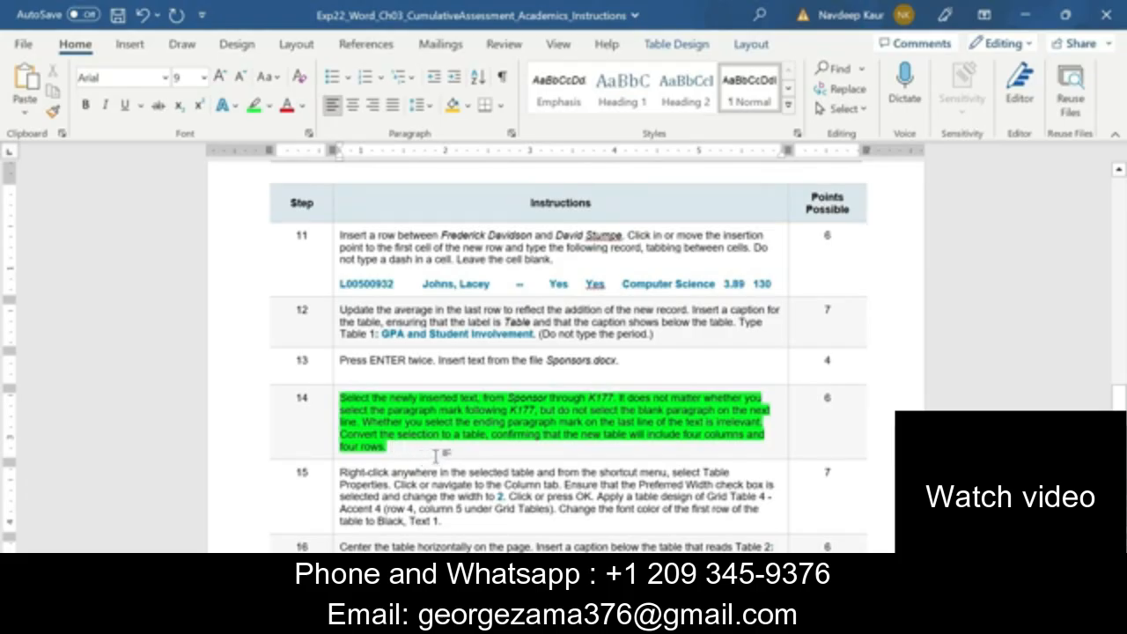
pyautogui.moveTo(719, 619)
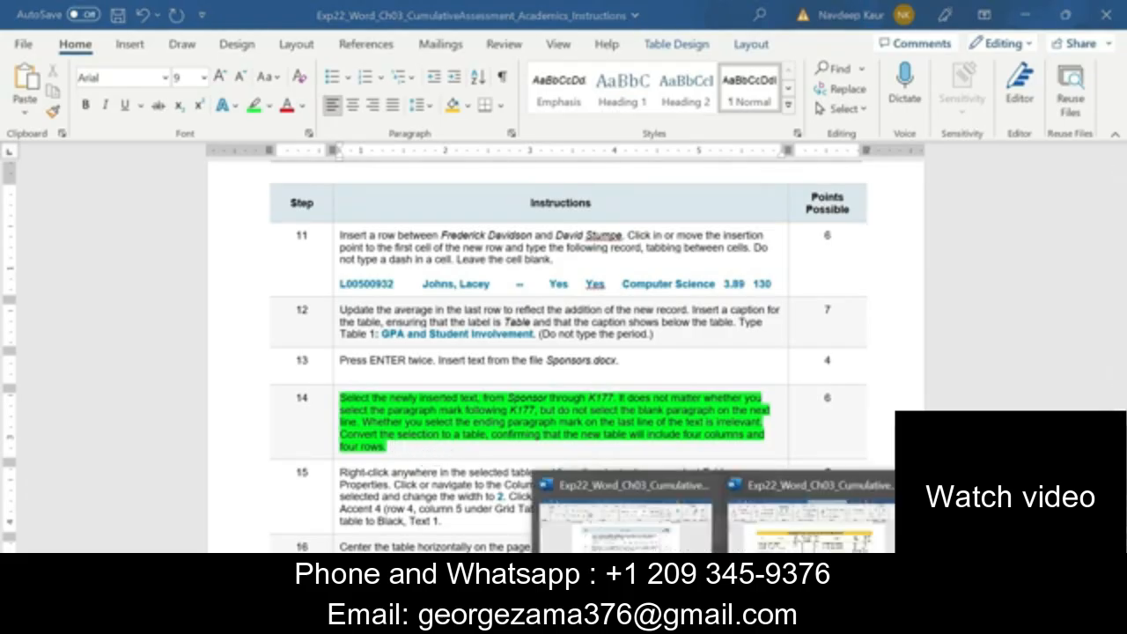
pyautogui.click(774, 525)
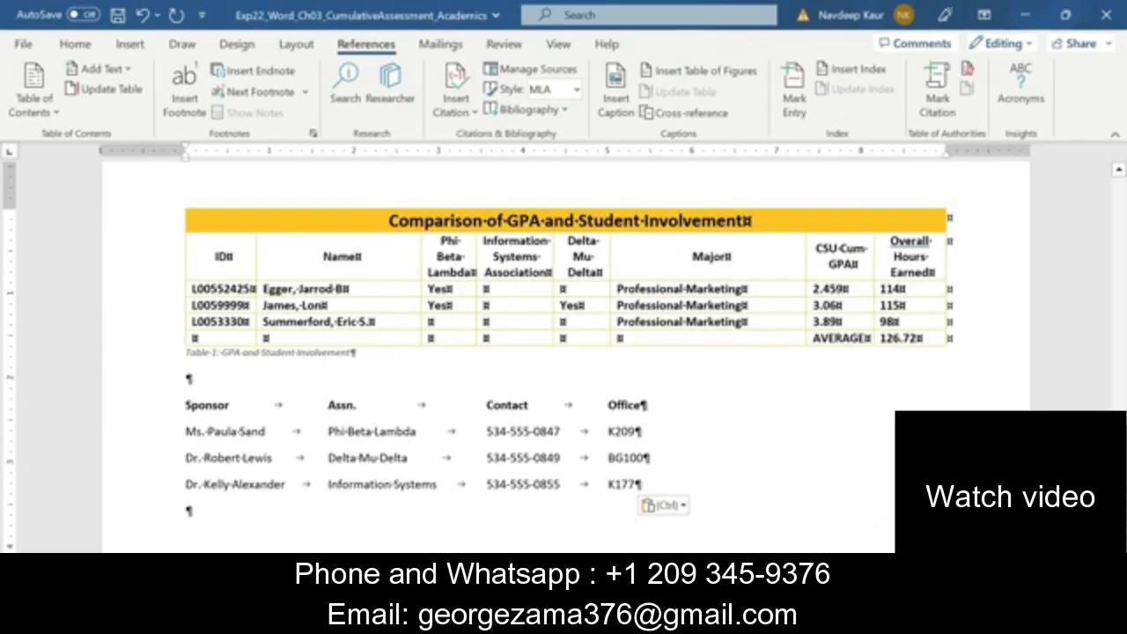
pyautogui.moveTo(184, 406); pyautogui.dragTo(643, 485)
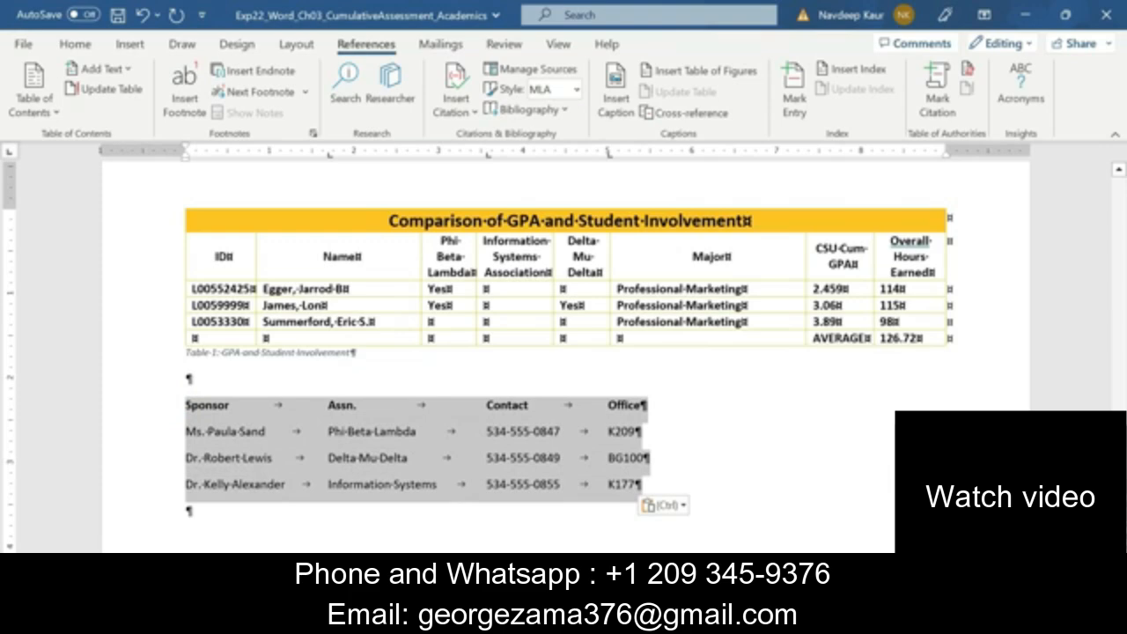
pyautogui.click(130, 44)
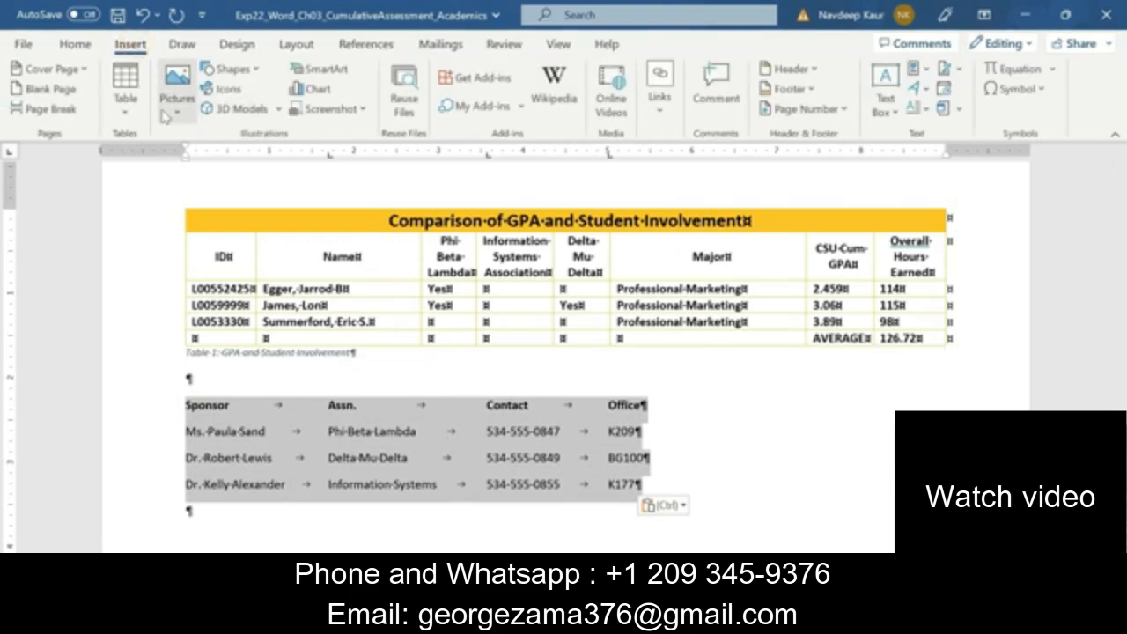
pyautogui.click(123, 113)
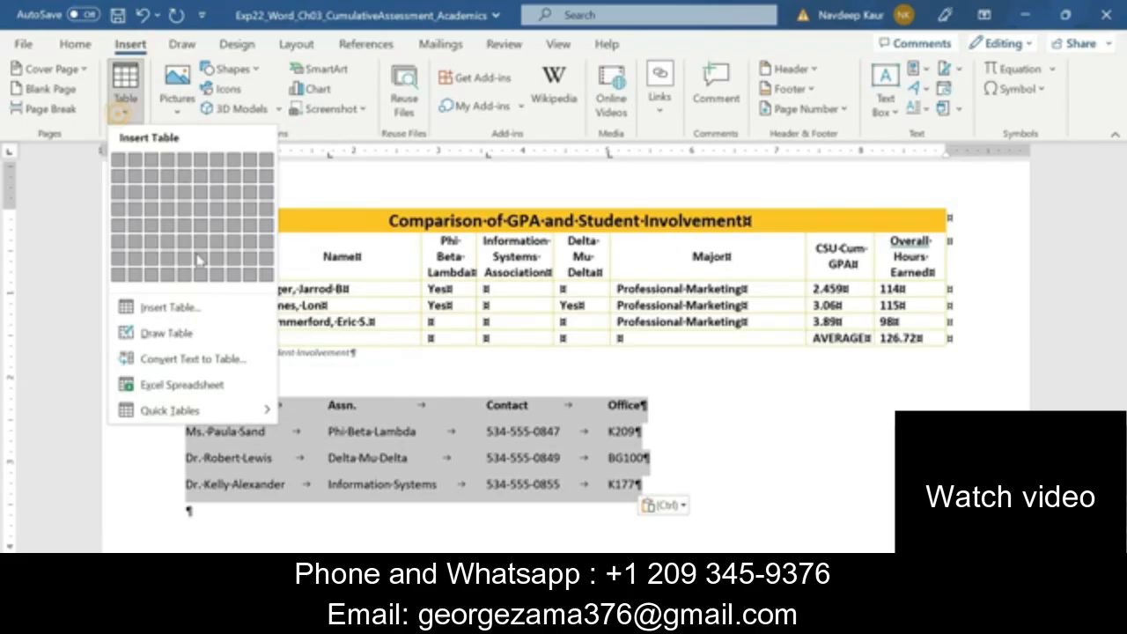
pyautogui.click(185, 357)
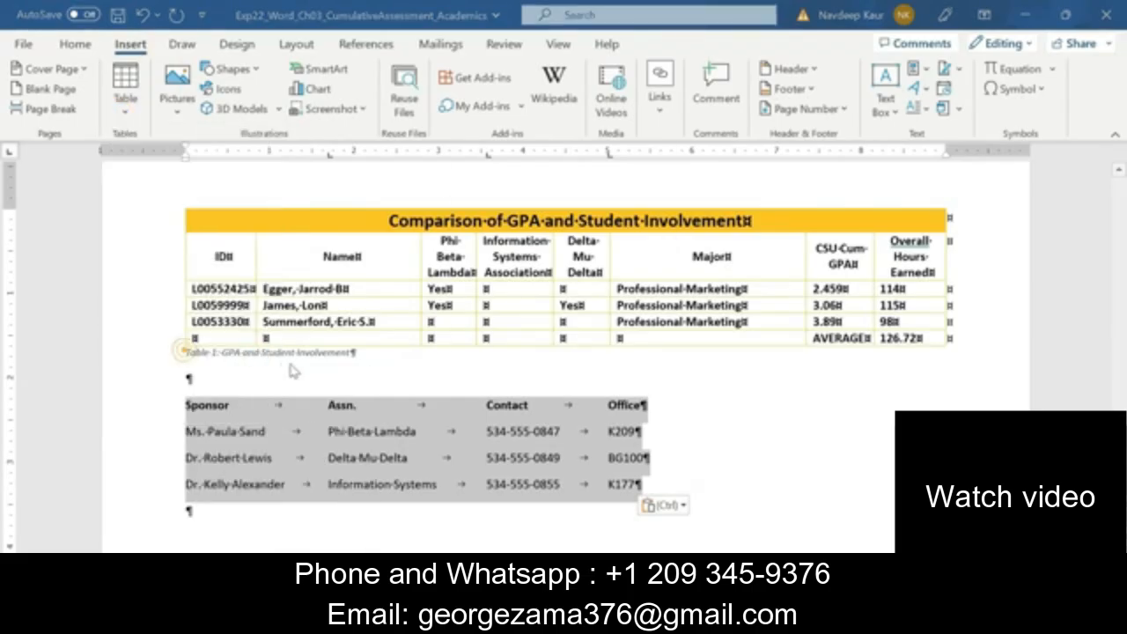
pyautogui.click(555, 415)
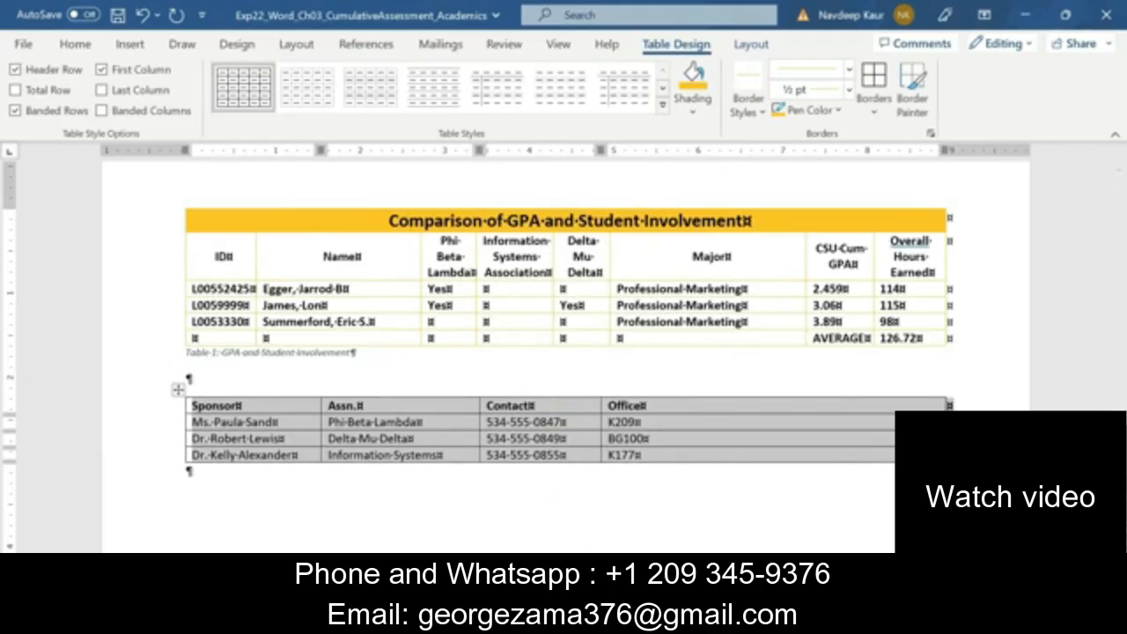
# In the Instructions document, remove the green highlight from step 14 and highlight the step 15 text in green
pyautogui.click(696, 538)
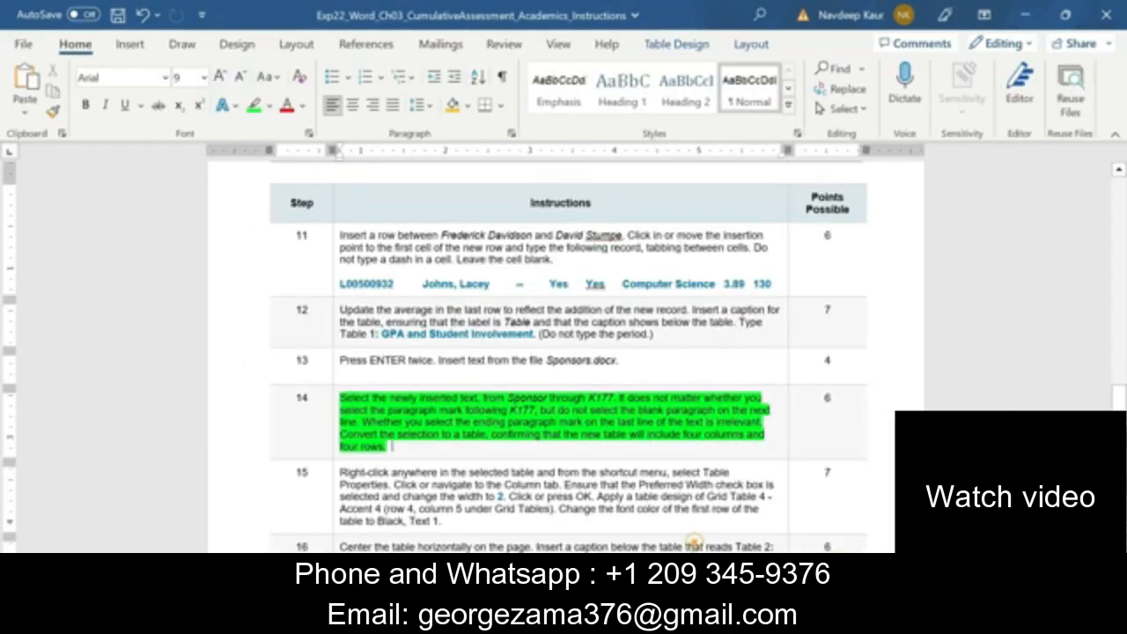
pyautogui.moveTo(393, 446); pyautogui.dragTo(377, 404)
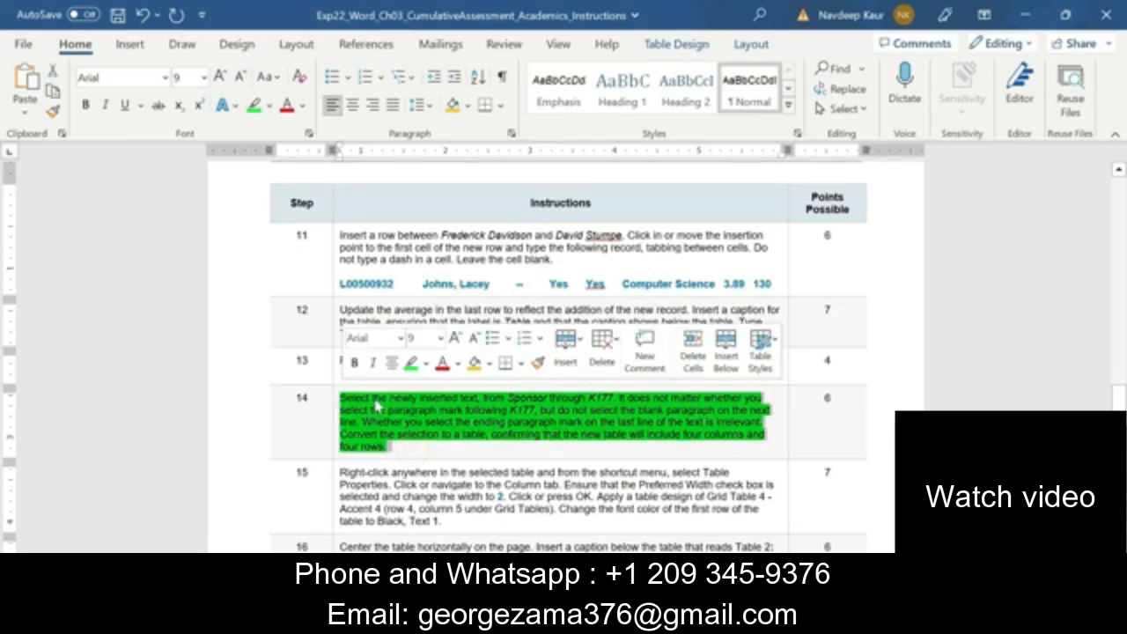
pyautogui.click(411, 364)
pyautogui.scroll(-2, 414, 370)
pyautogui.moveTo(443, 437); pyautogui.dragTo(340, 388)
pyautogui.click(417, 363)
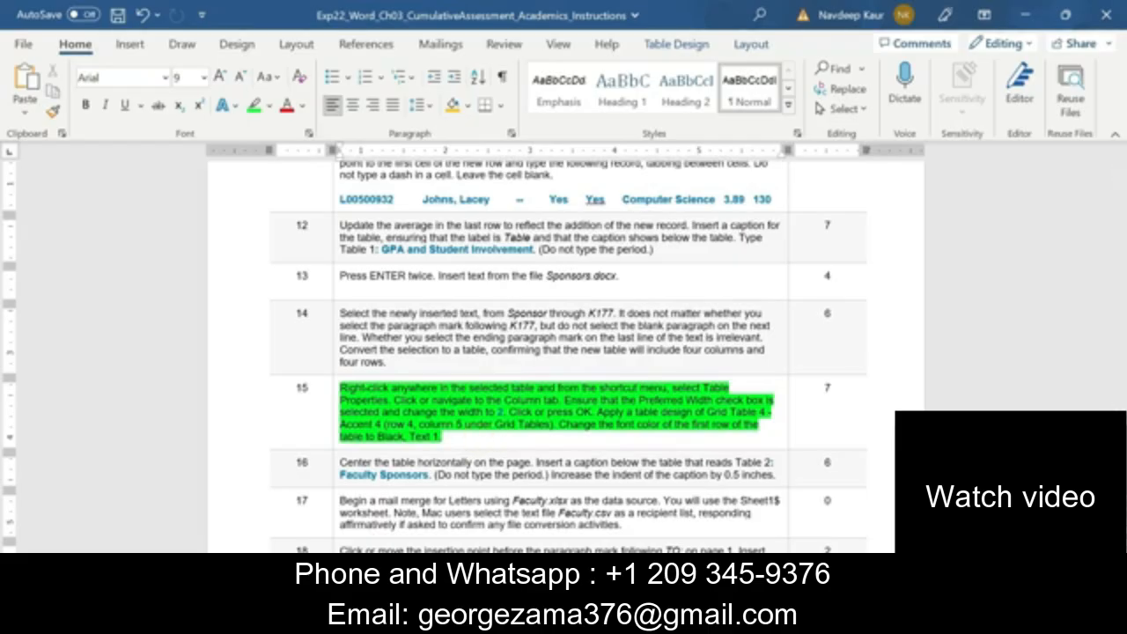
pyautogui.click(495, 440)
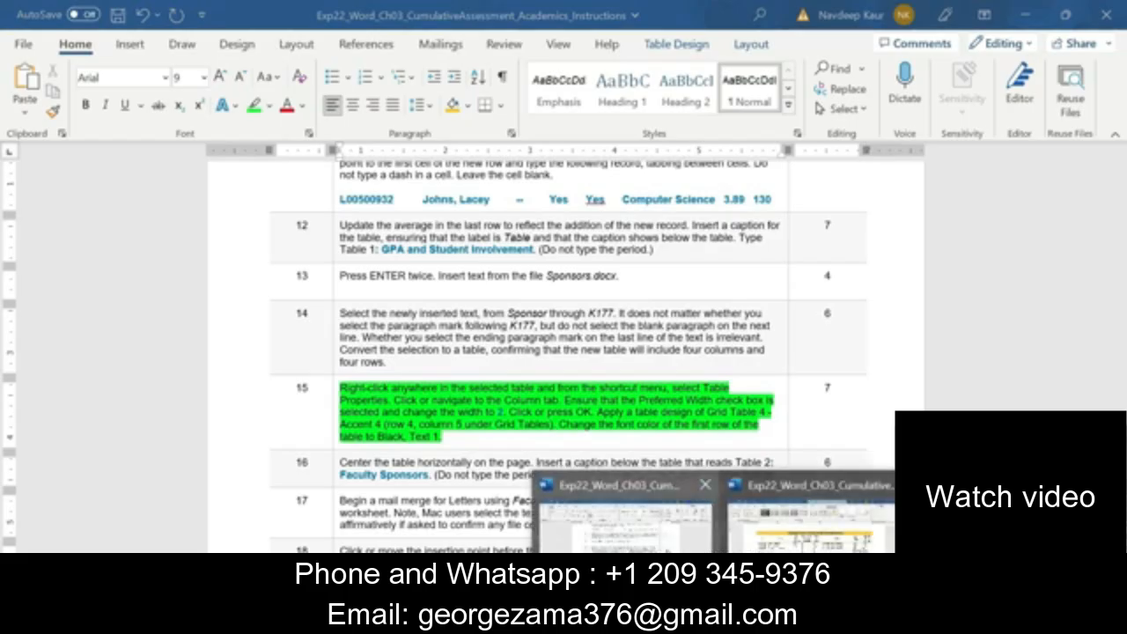
# In the Academics document, enable preferred width for all four columns of the sponsor table and set it to 2 inches
pyautogui.click(757, 515)
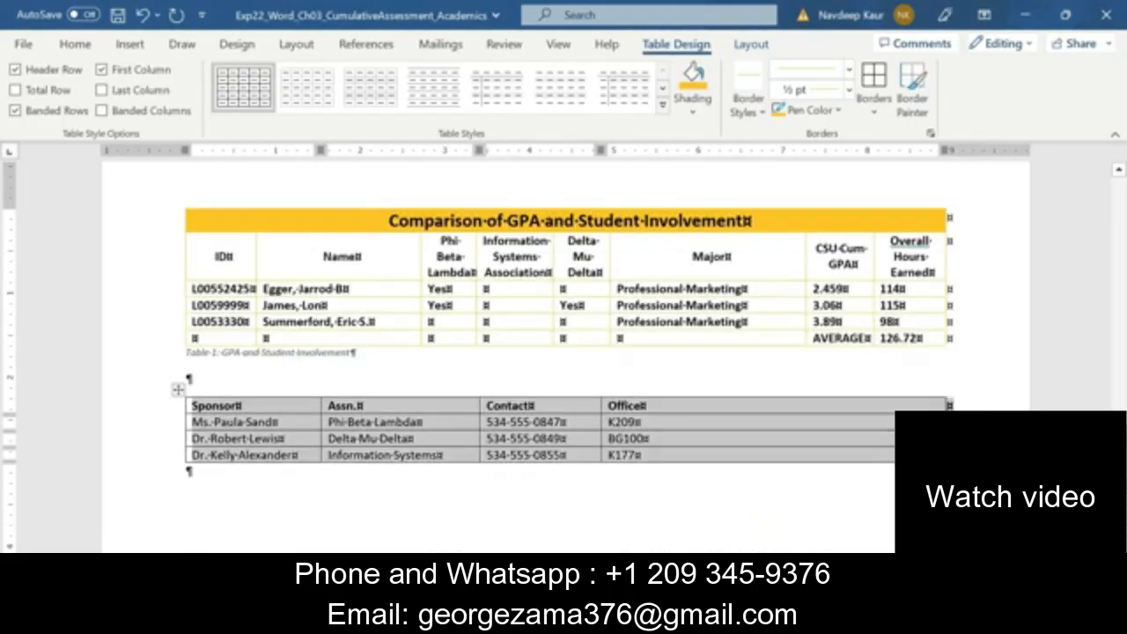
pyautogui.rightClick(355, 449)
pyautogui.click(427, 402)
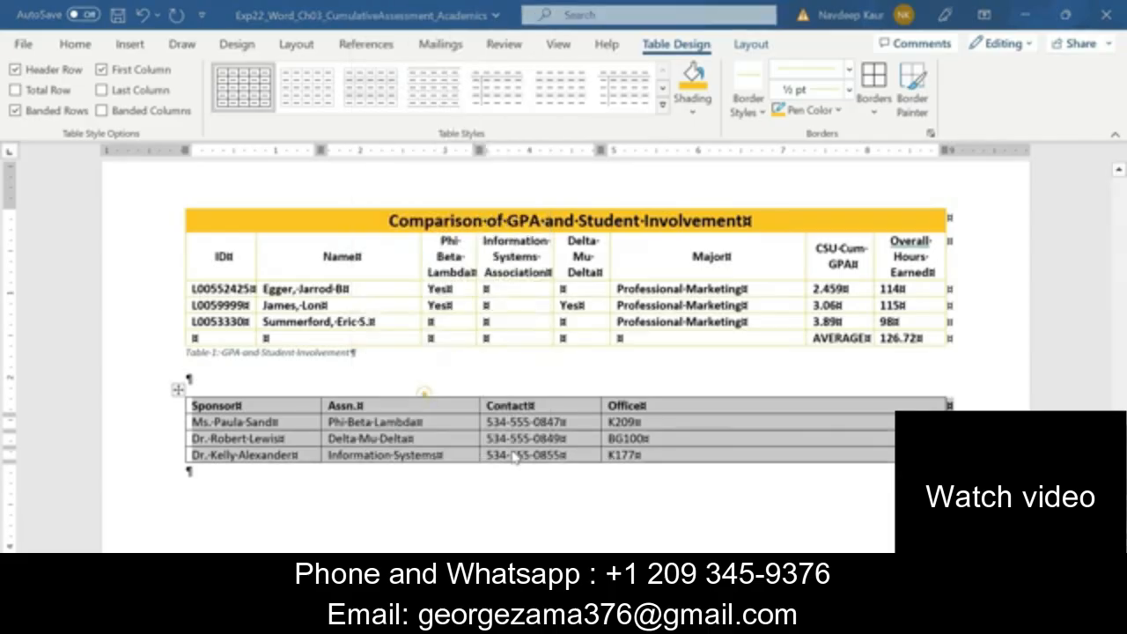
pyautogui.click(514, 125)
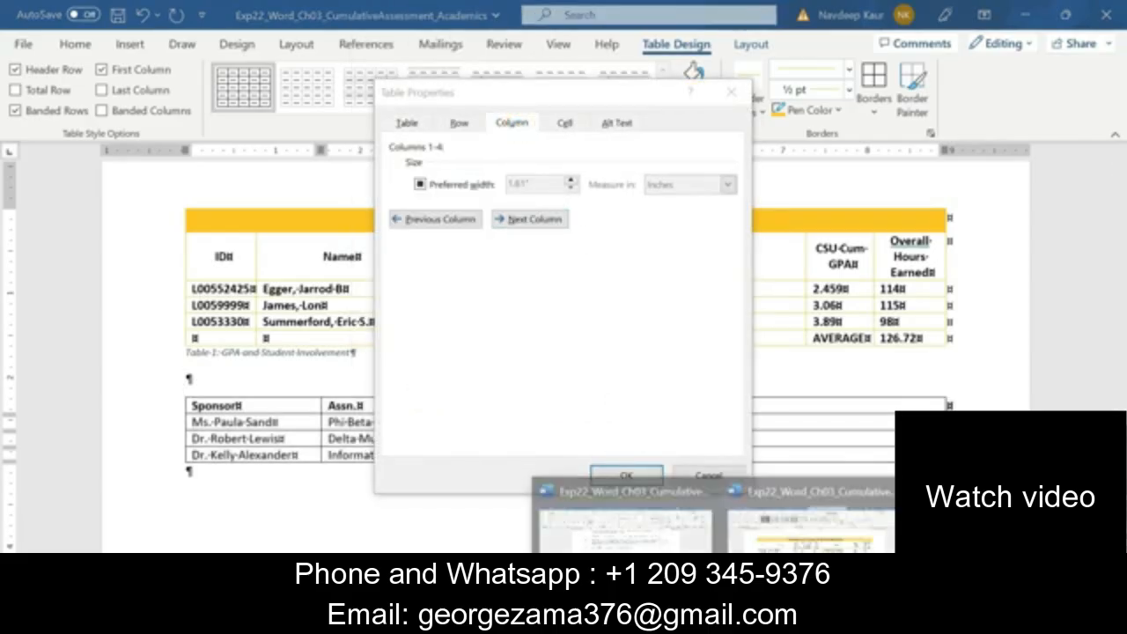
pyautogui.click(669, 539)
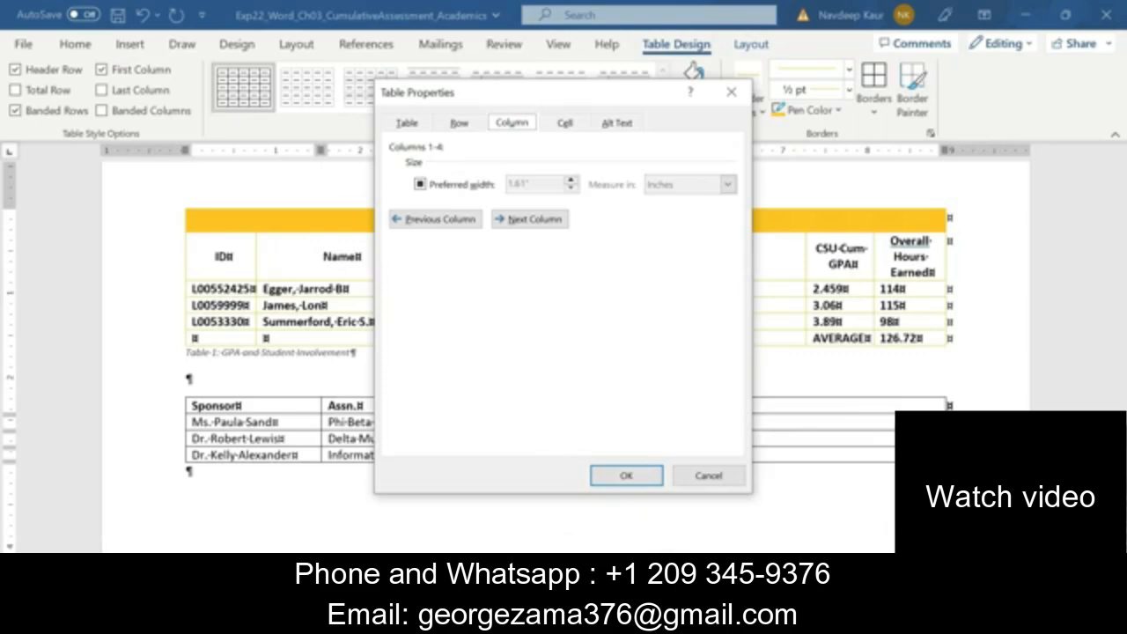
pyautogui.click(719, 620)
pyautogui.moveTo(634, 542)
pyautogui.click(422, 187)
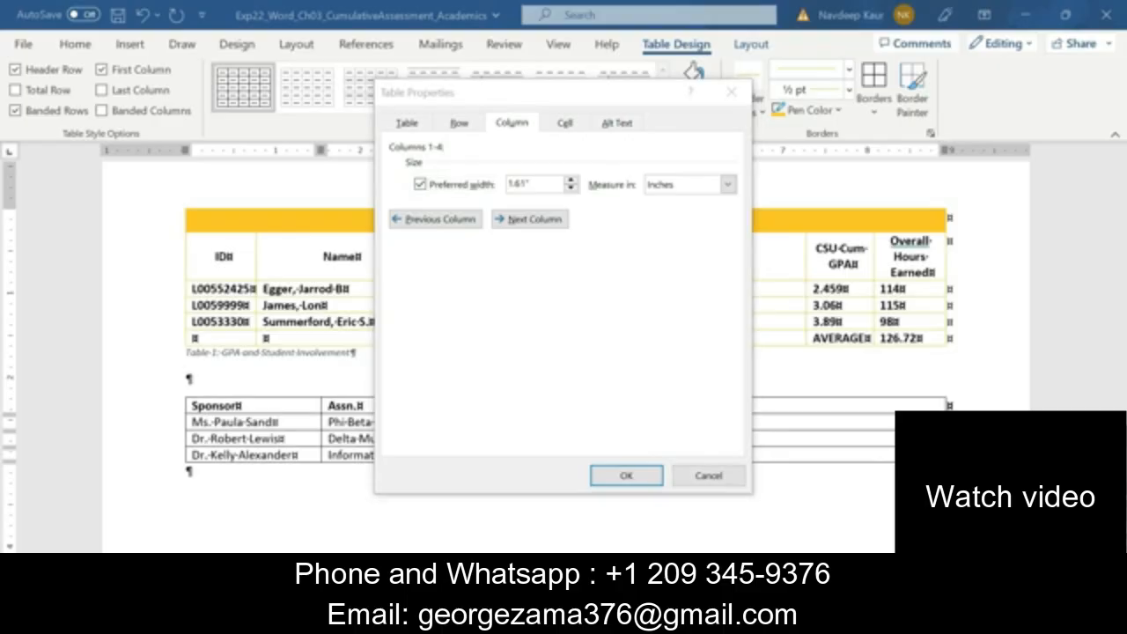
pyautogui.moveTo(721, 618)
pyautogui.moveTo(625, 564)
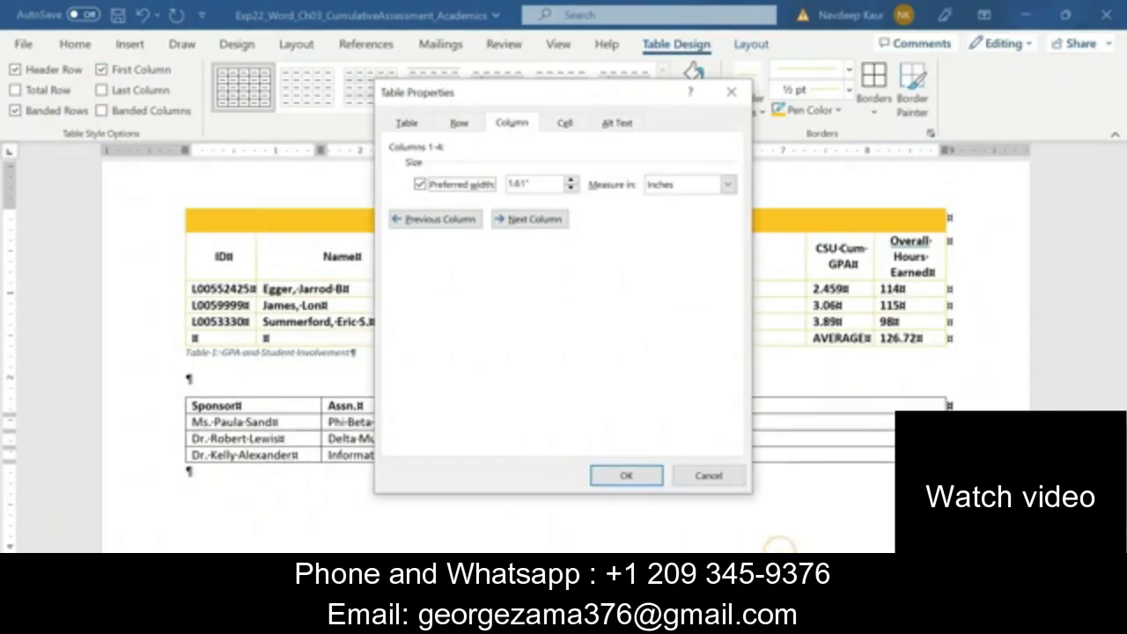
pyautogui.click(572, 180)
pyautogui.click(572, 180)
pyautogui.click(573, 179)
pyautogui.click(573, 180)
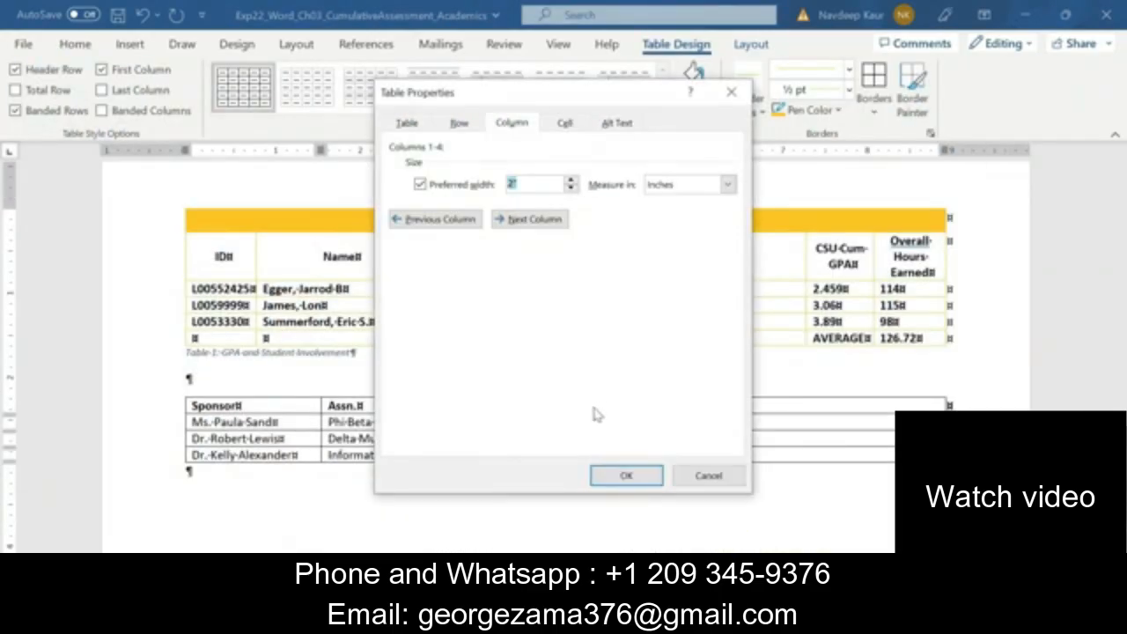
pyautogui.click(626, 476)
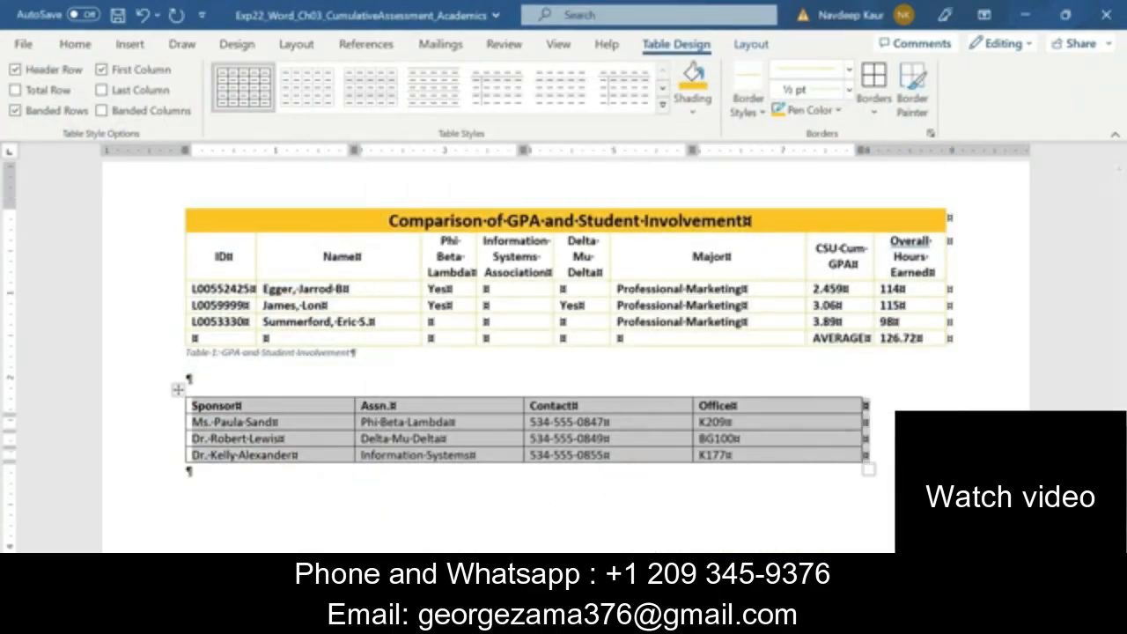
# Review the remaining step 15 table formatting requirements in the Instructions document and return to the sponsor table in the Academics document
pyautogui.click(720, 618)
pyautogui.click(626, 535)
pyautogui.scroll(-2, 568, 356)
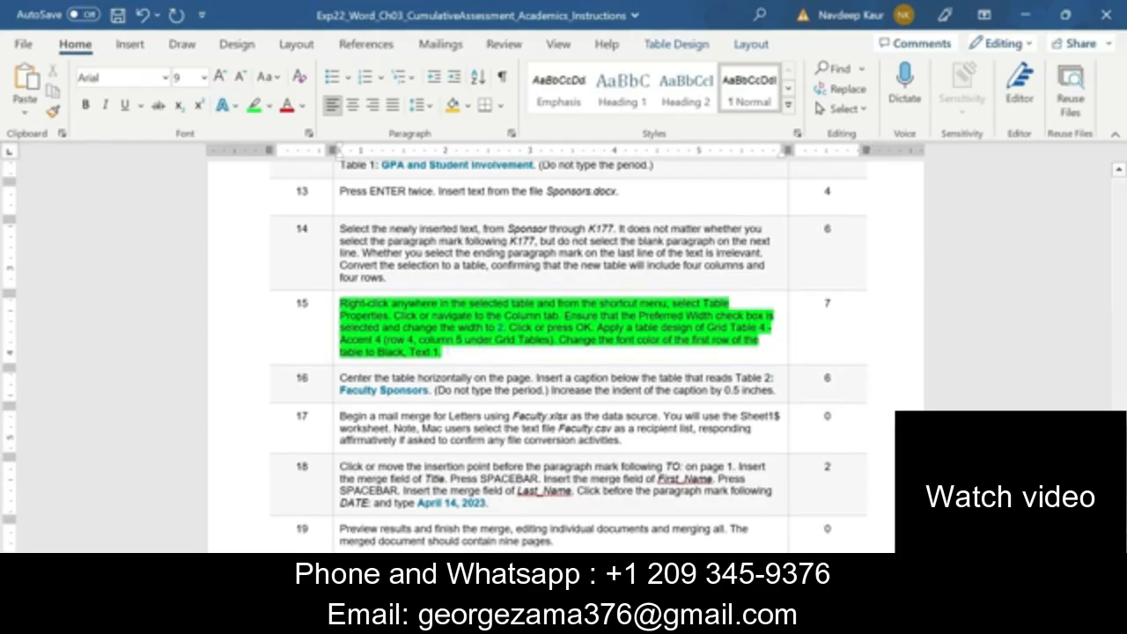
pyautogui.moveTo(722, 619)
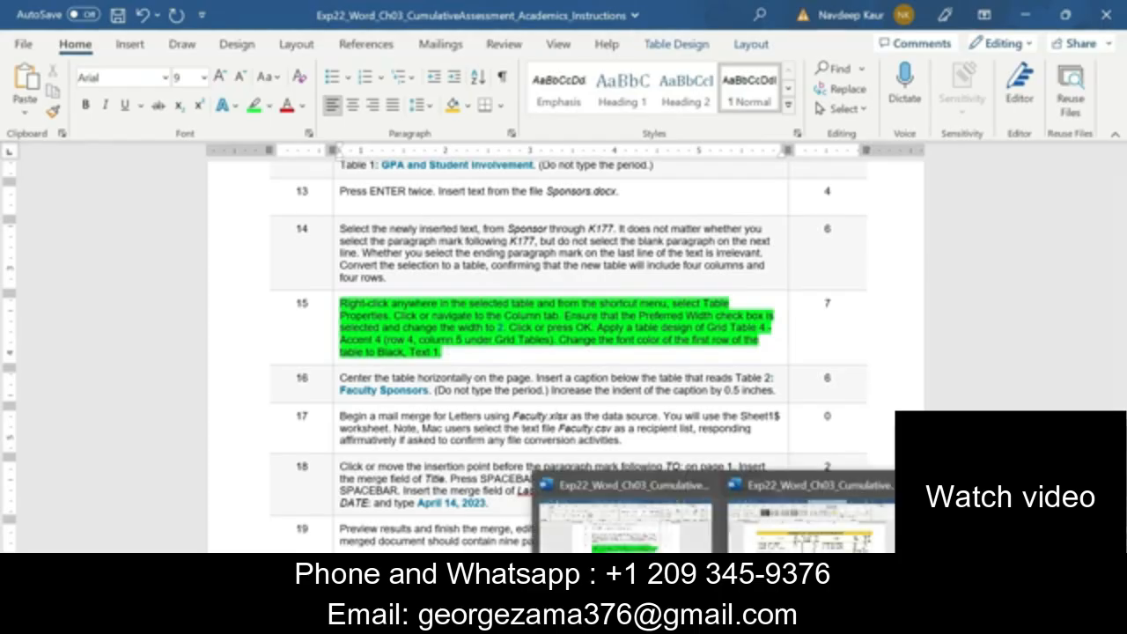
pyautogui.click(810, 523)
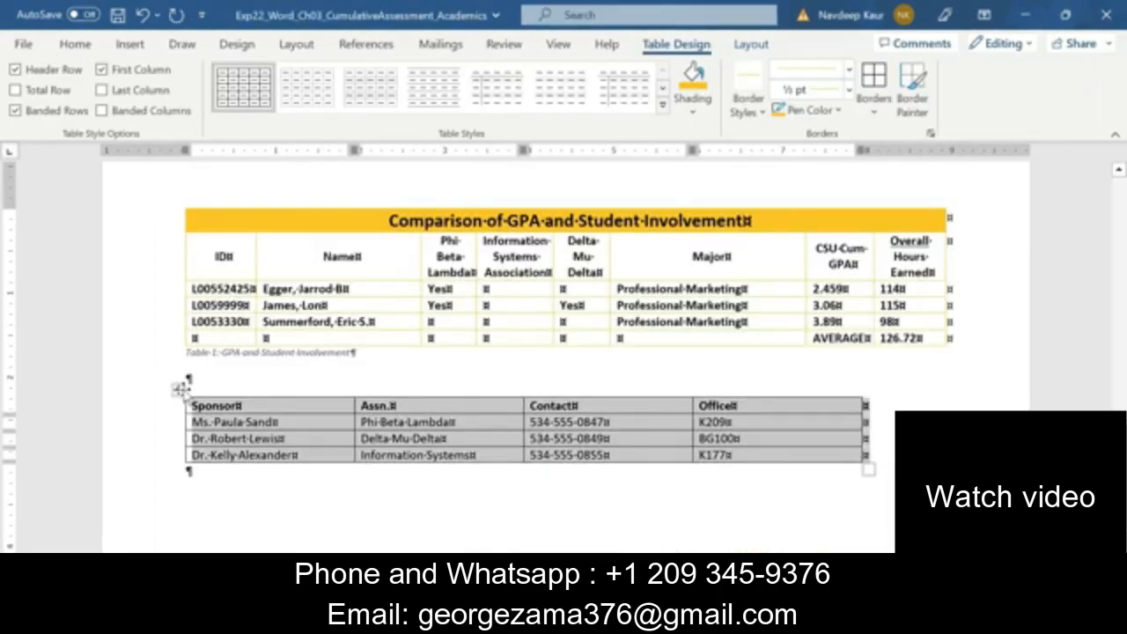